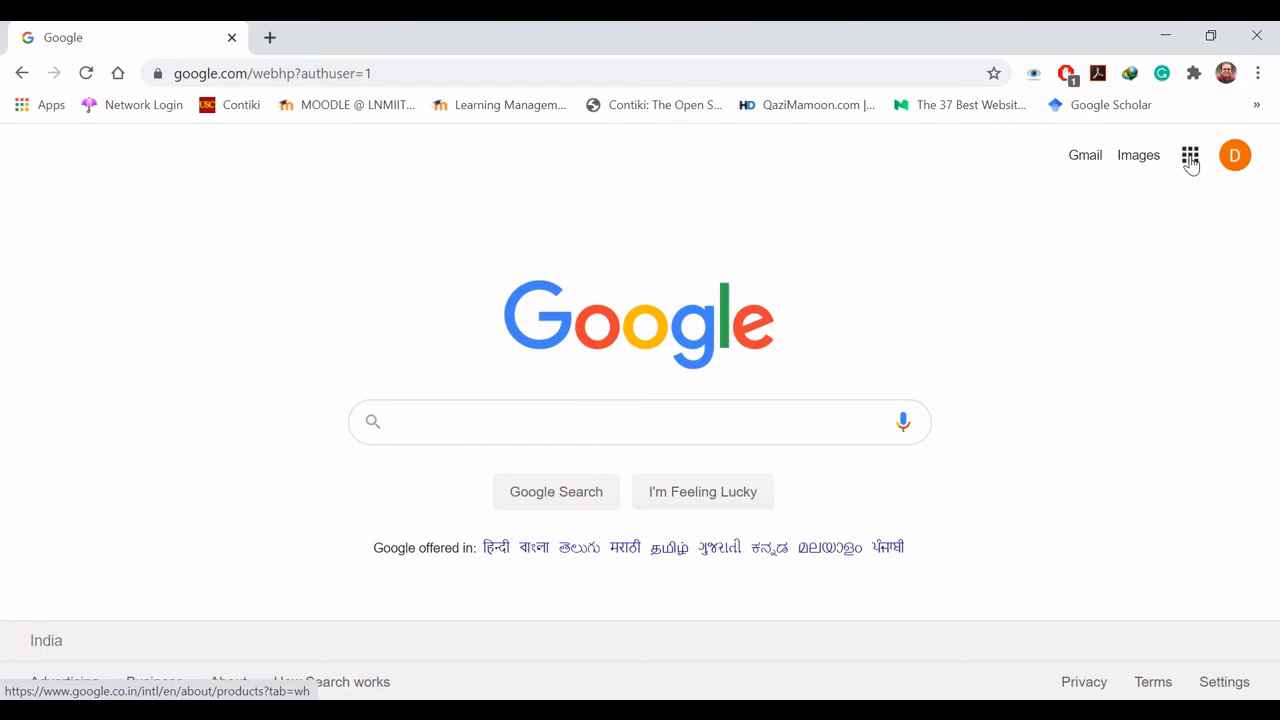
Step: Open Google Forms from the list of Google apps
{"action": "left_click", "coordinate": [1190, 158]}
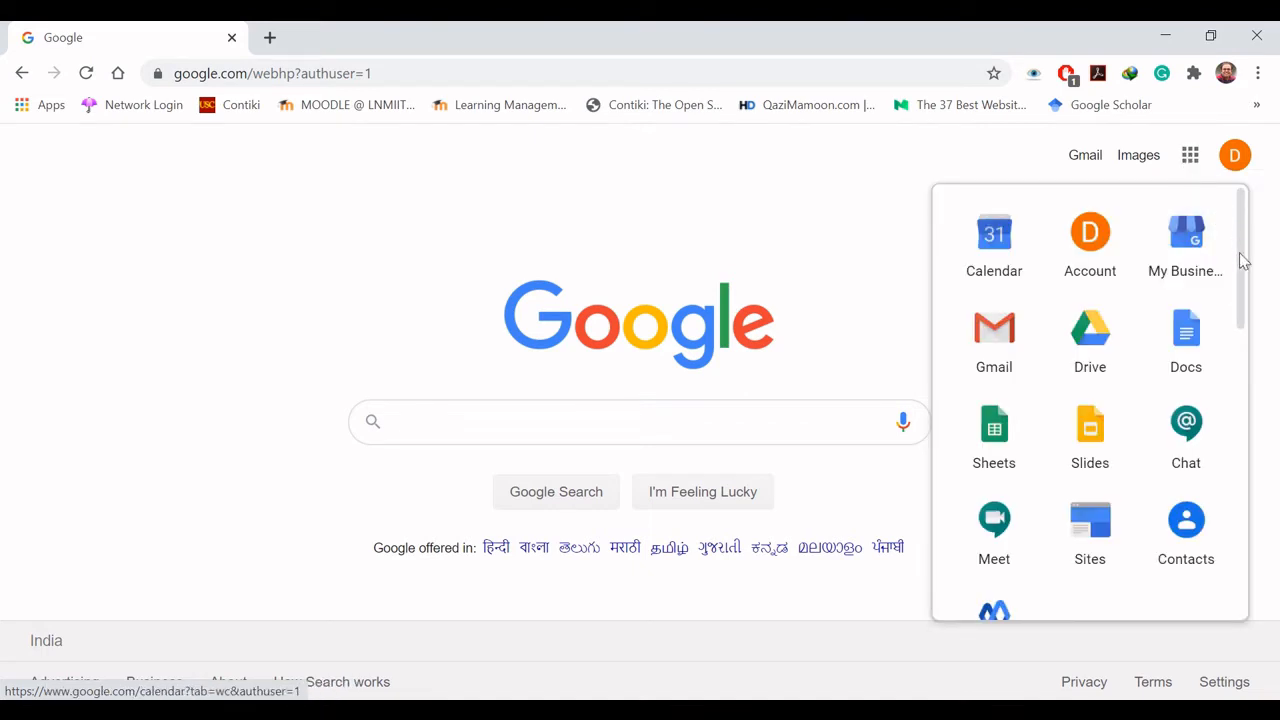
{"action": "left_click_drag", "start_coordinate": [1243, 260], "coordinate": [1262, 463]}
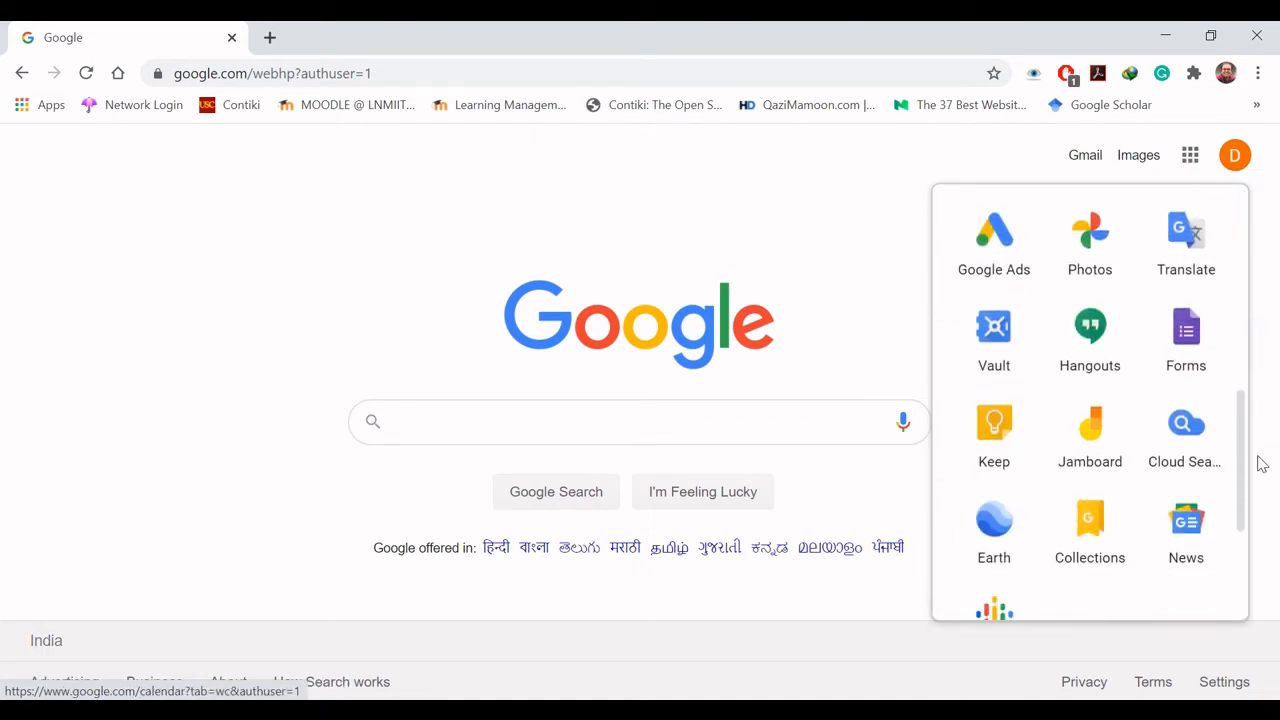
{"action": "left_click", "coordinate": [1185, 336]}
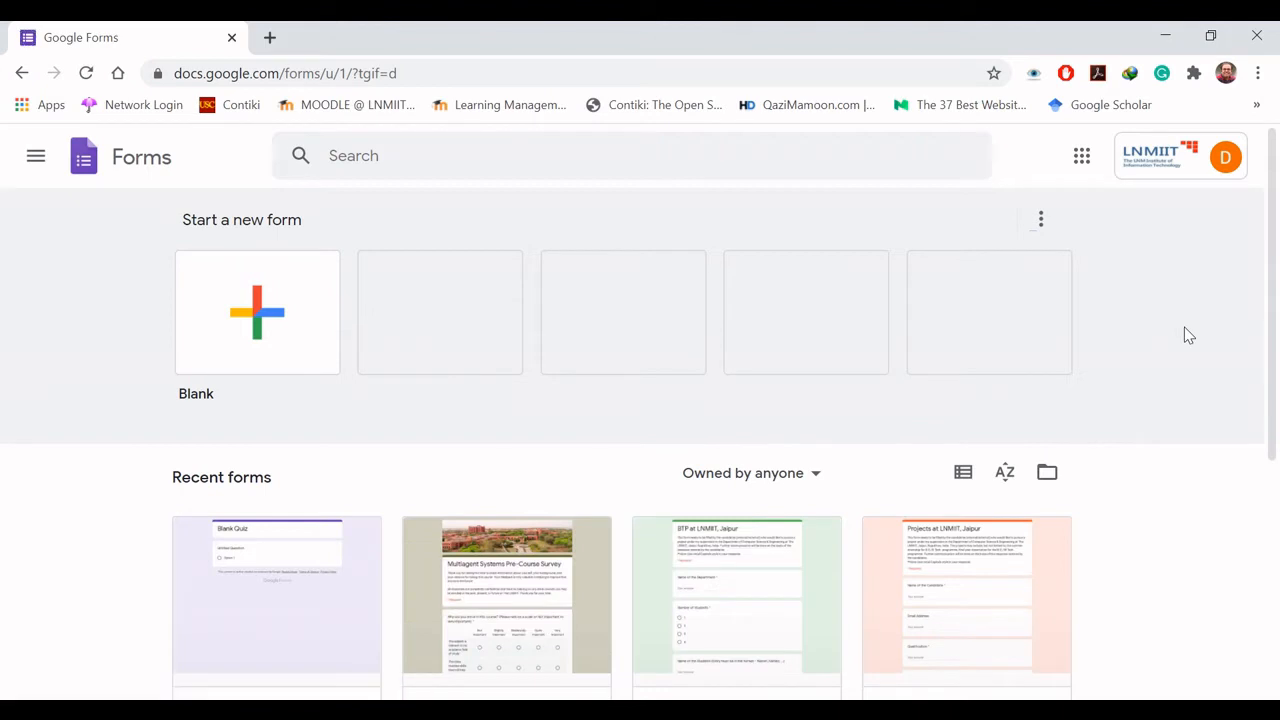
Step: Open forms.google.com in a new browser tab
{"action": "key", "text": "ctrl+t"}
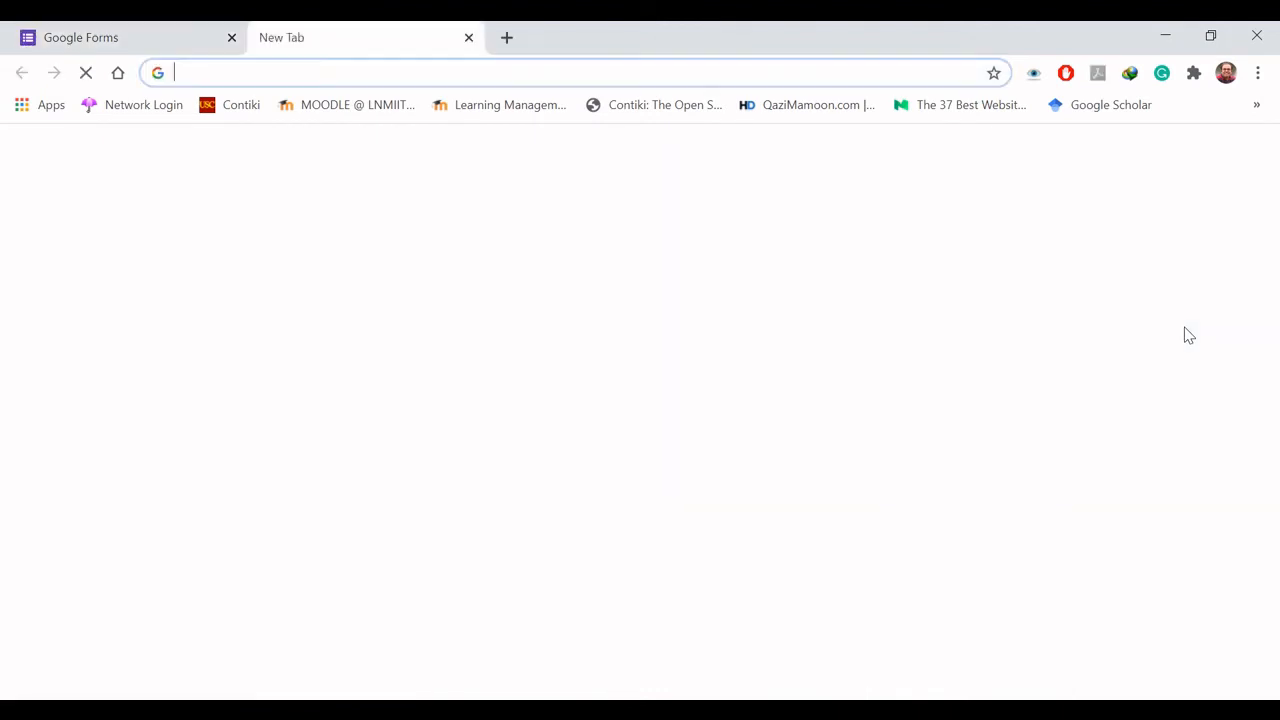
{"action": "type", "text": "forms.google.co"}
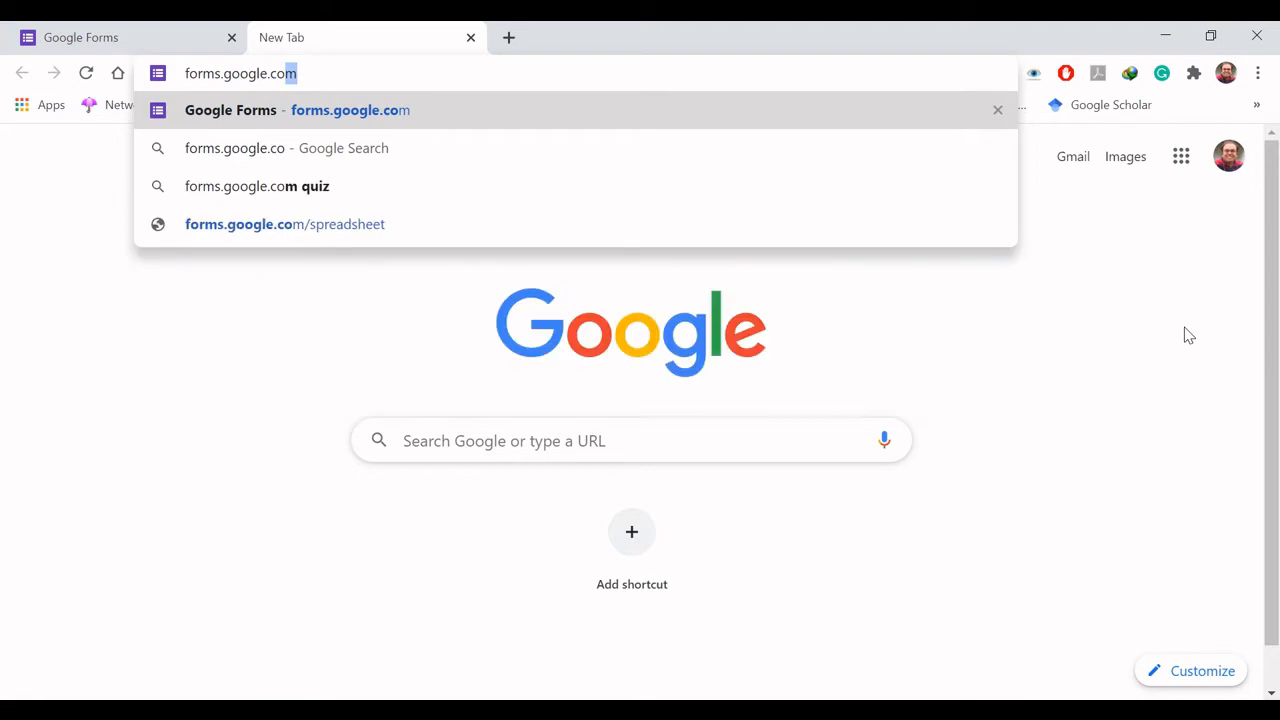
{"action": "key", "text": "Return"}
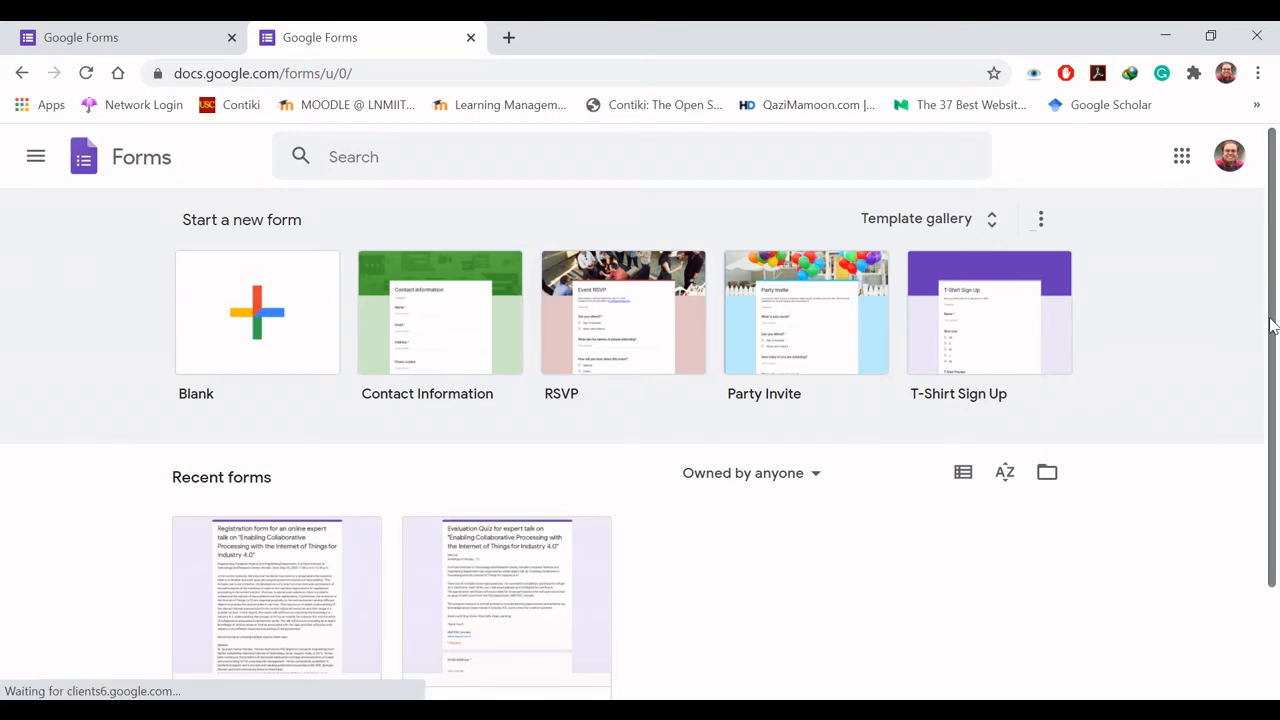
Step: Visit forms.google.com in a new incognito window, and close both that window and the second Forms tab
{"action": "left_click", "coordinate": [1257, 73]}
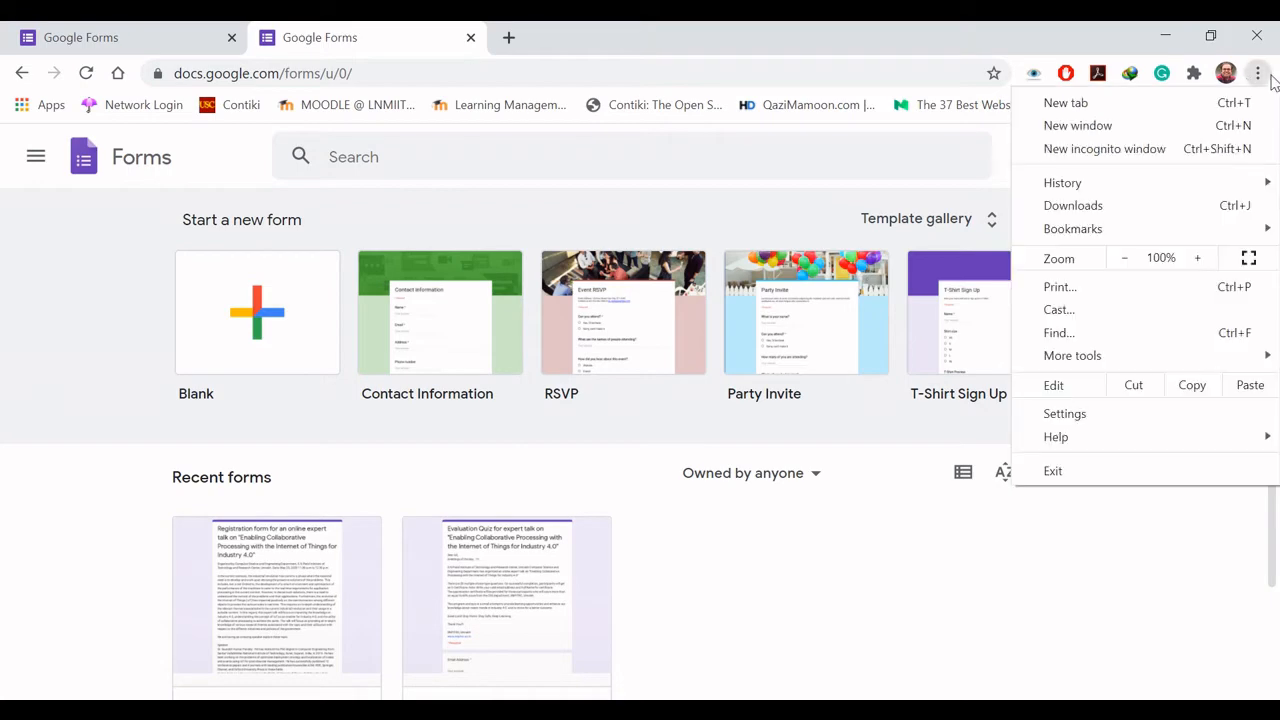
{"action": "left_click", "coordinate": [1135, 150]}
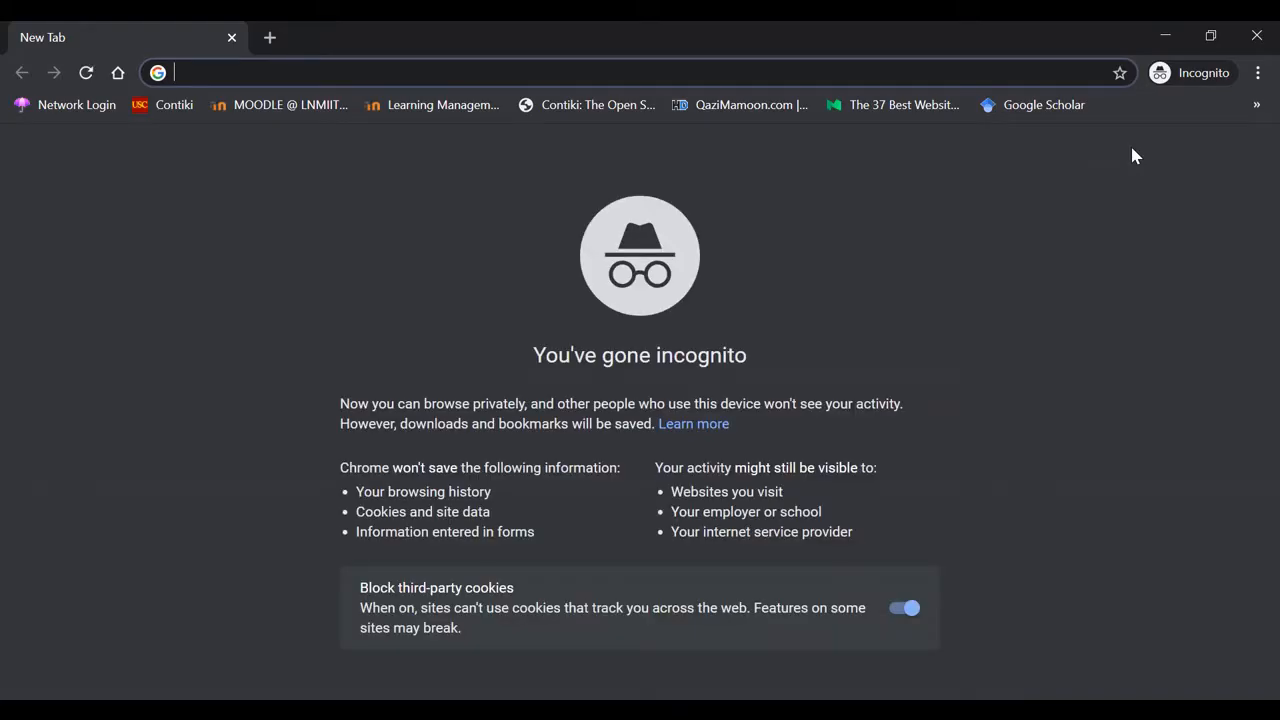
{"action": "type", "text": "forms.google"}
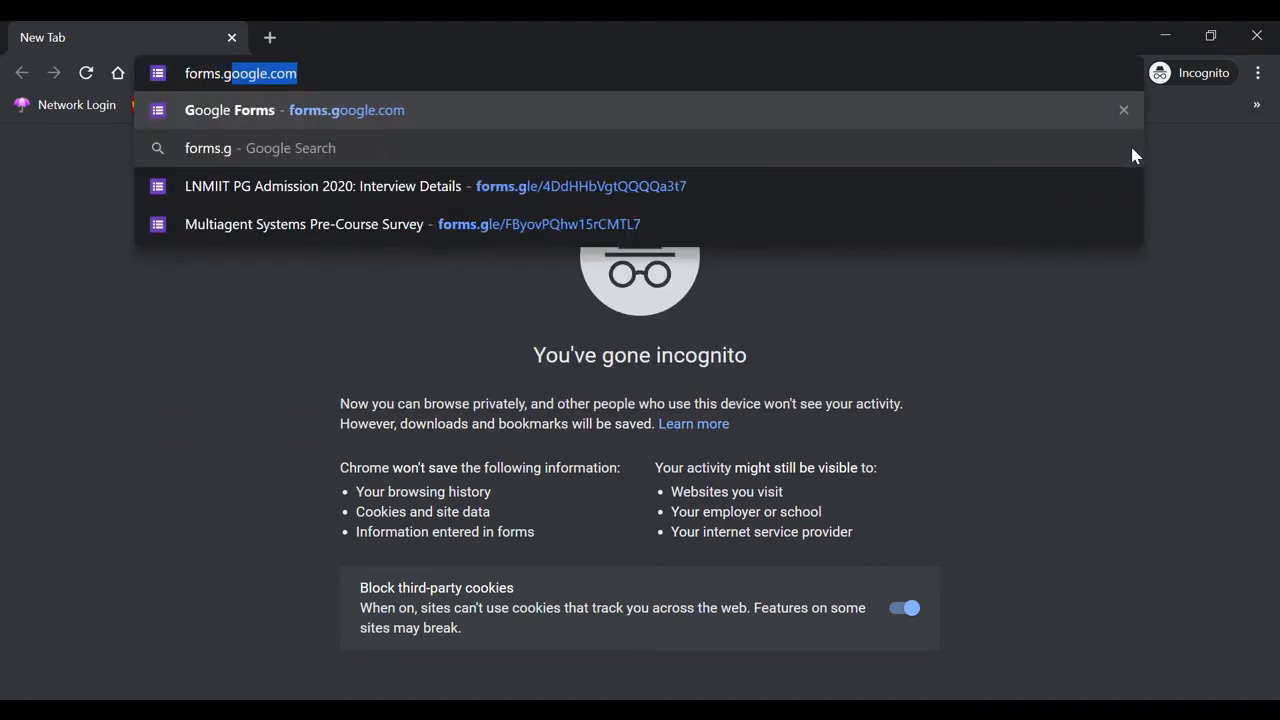
{"action": "type", "text": ".com"}
{"action": "key", "text": "Return"}
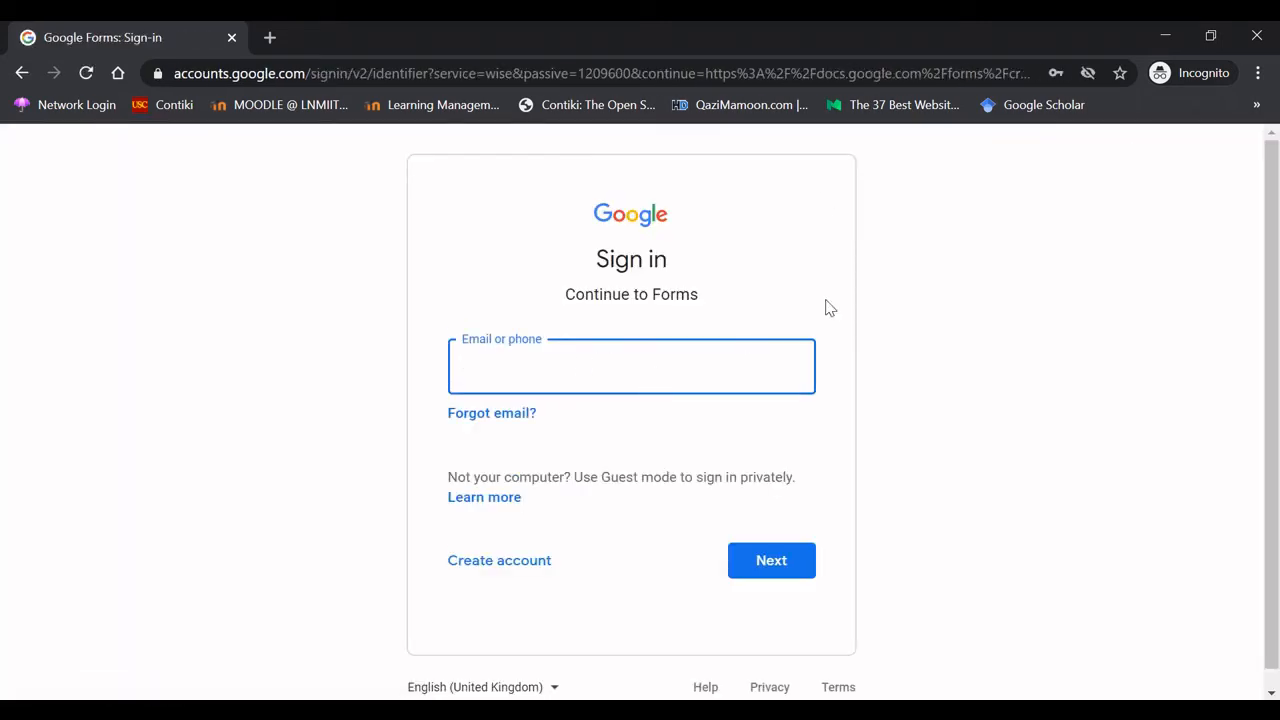
{"action": "left_click", "coordinate": [1257, 37]}
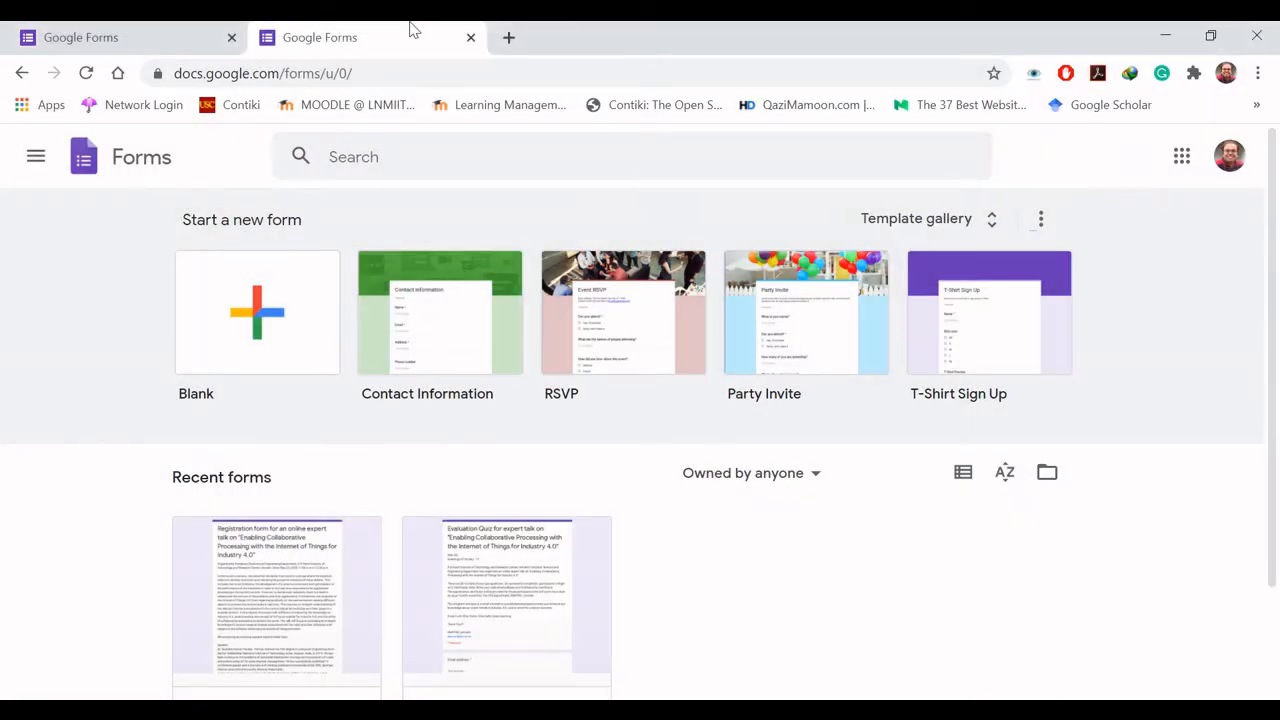
{"action": "left_click", "coordinate": [470, 39]}
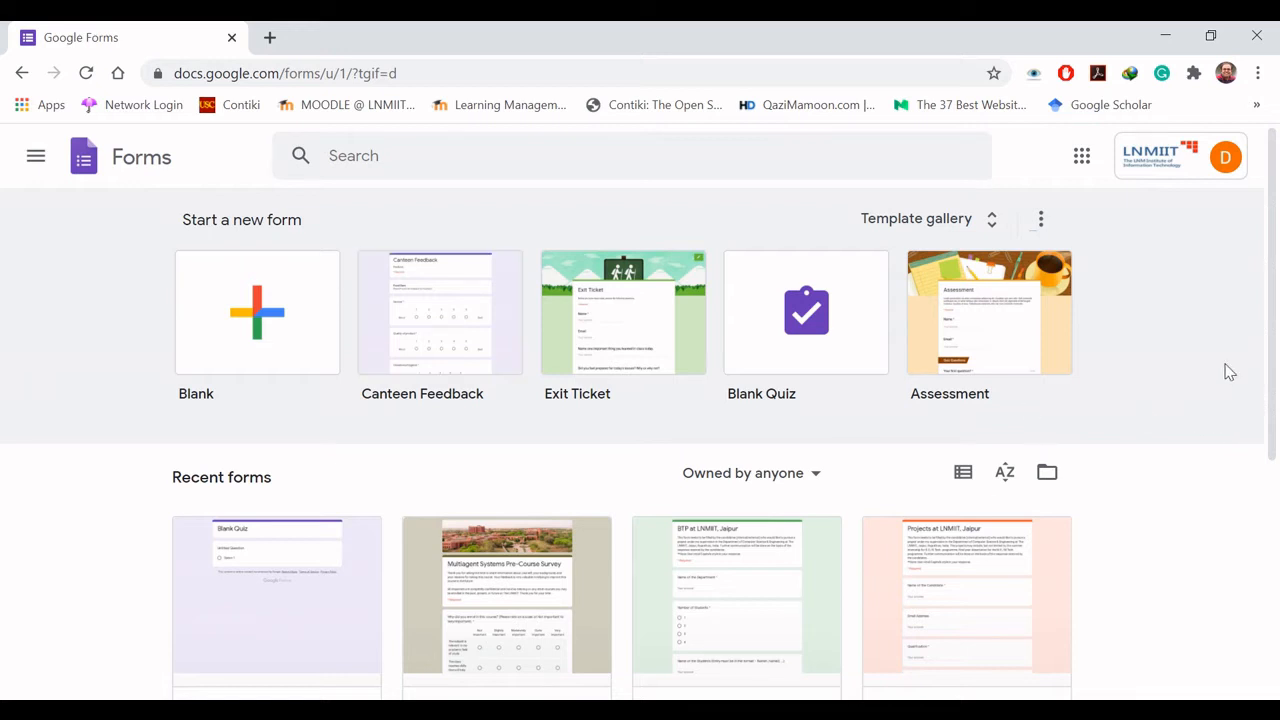
Step: Browse the General templates for education, personal and work use in the template gallery, and return to the Forms home page
{"action": "left_click", "coordinate": [990, 228]}
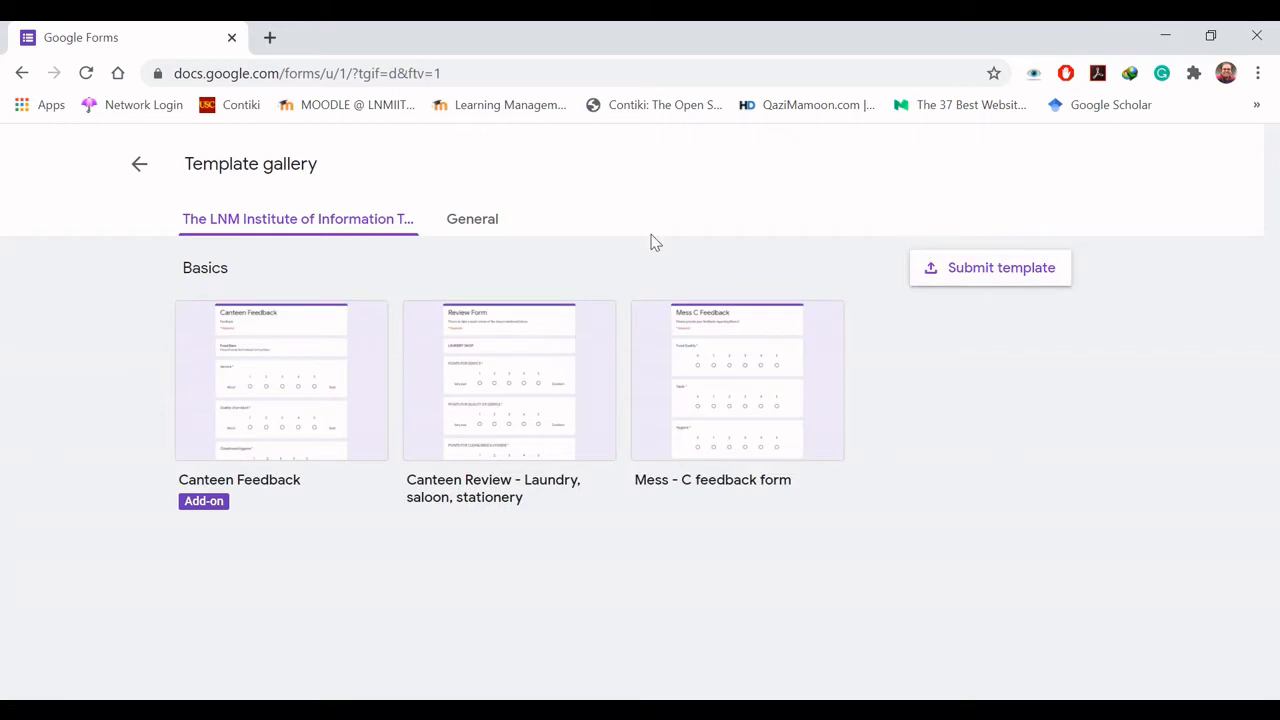
{"action": "left_click", "coordinate": [455, 226]}
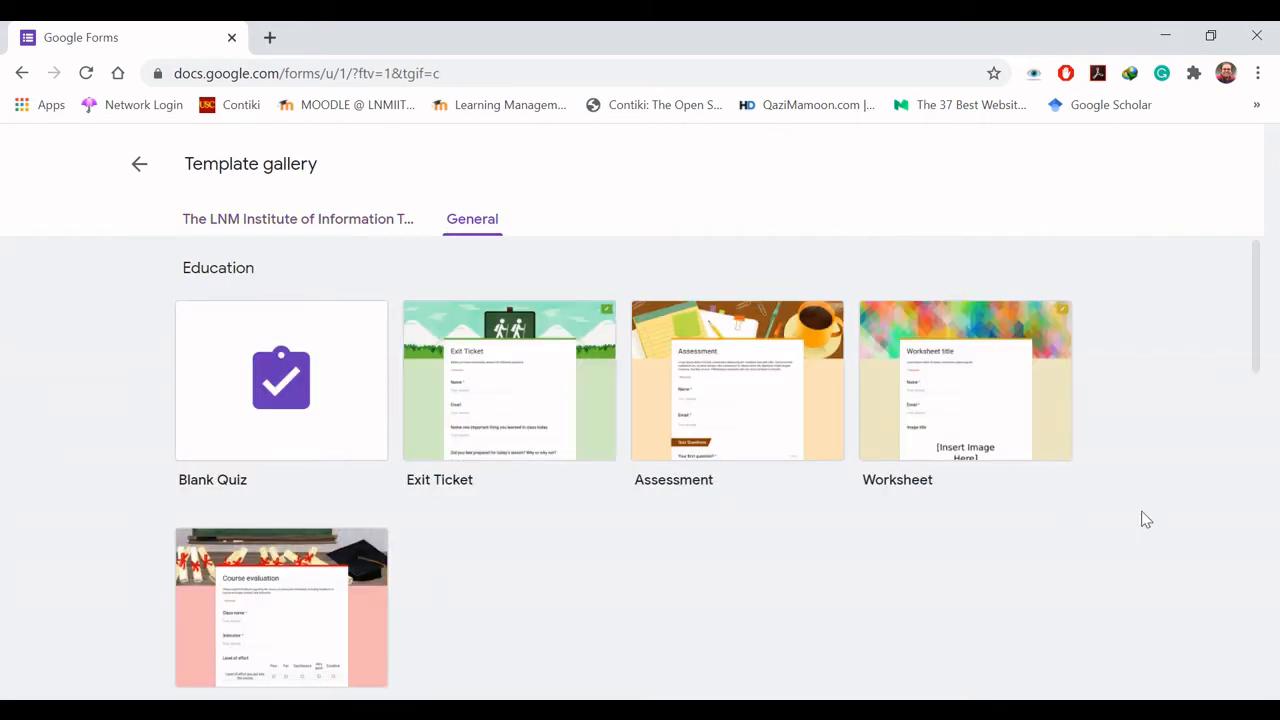
{"action": "left_click_drag", "start_coordinate": [1254, 362], "coordinate": [1261, 506]}
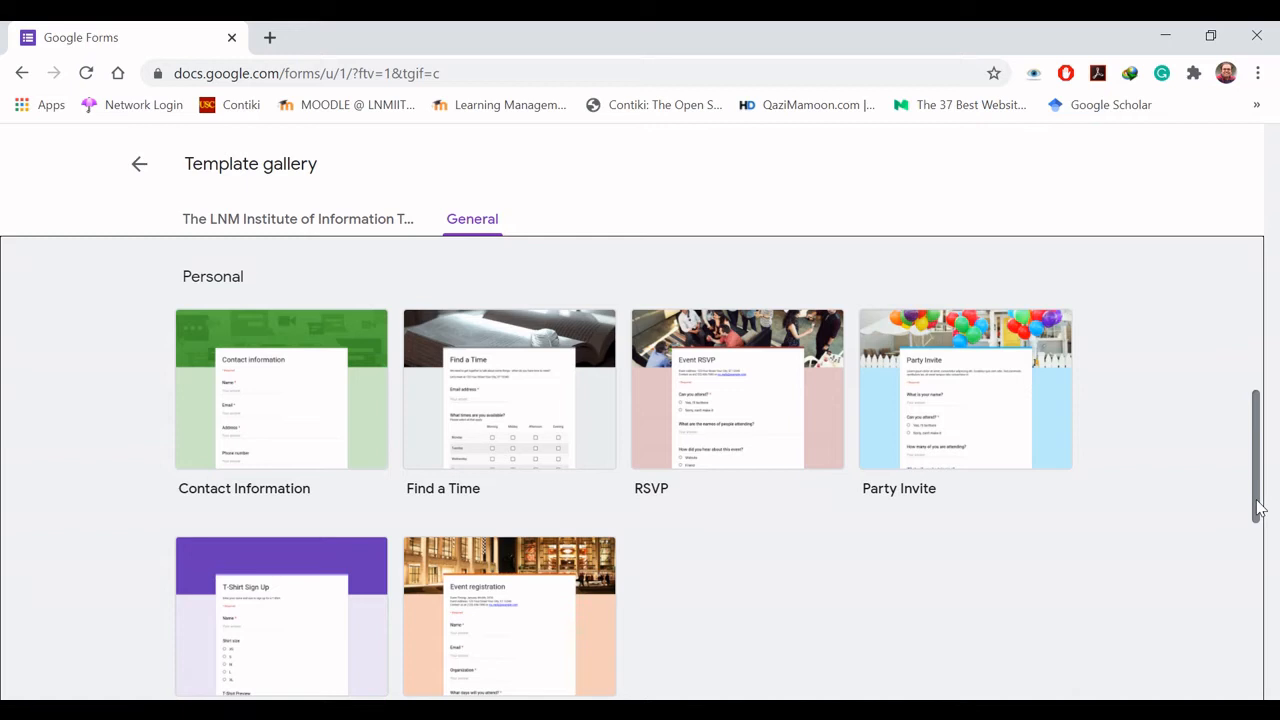
{"action": "left_click_drag", "start_coordinate": [1258, 508], "coordinate": [1254, 540]}
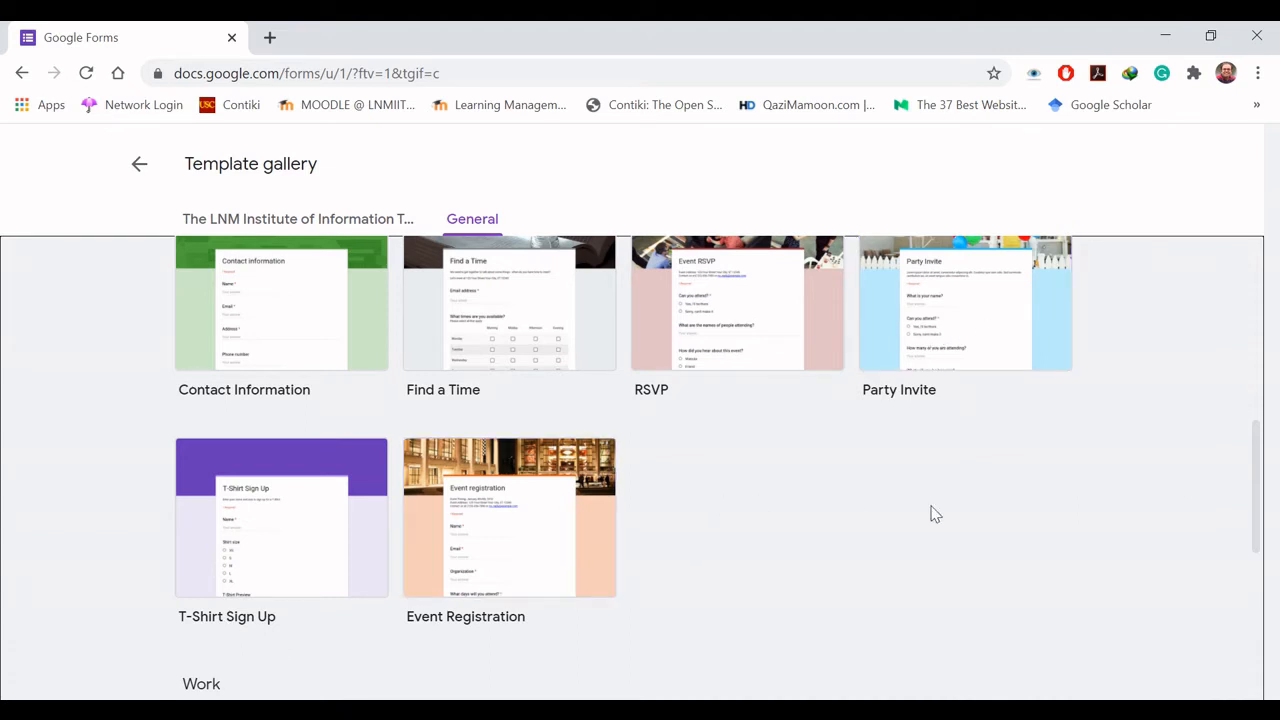
{"action": "left_click_drag", "start_coordinate": [1257, 500], "coordinate": [1258, 652]}
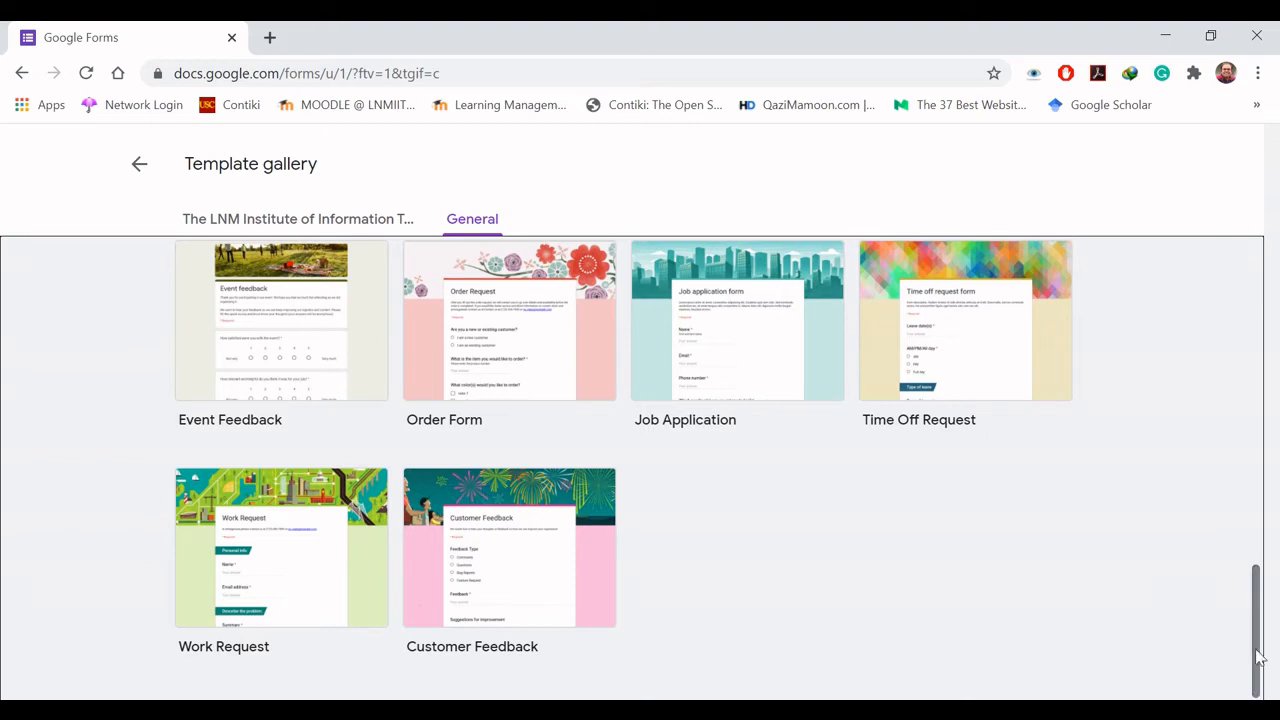
{"action": "left_click_drag", "start_coordinate": [1258, 650], "coordinate": [1258, 320]}
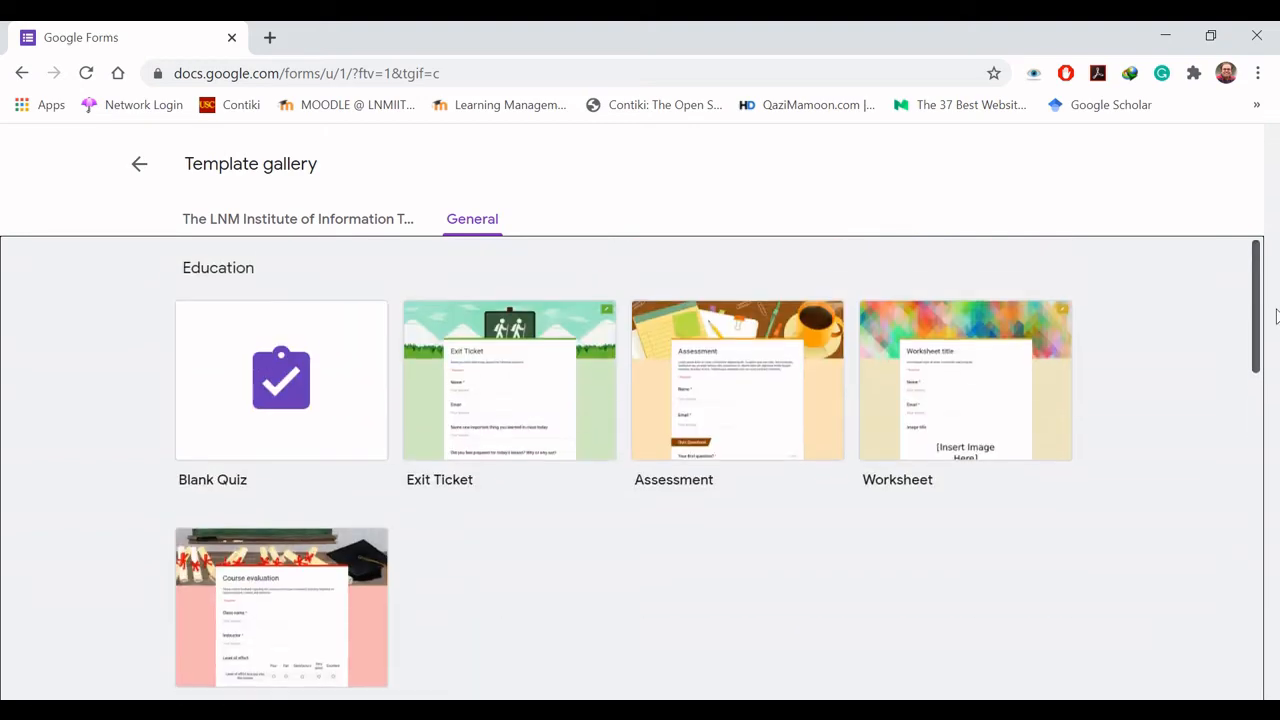
{"action": "left_click", "coordinate": [138, 172]}
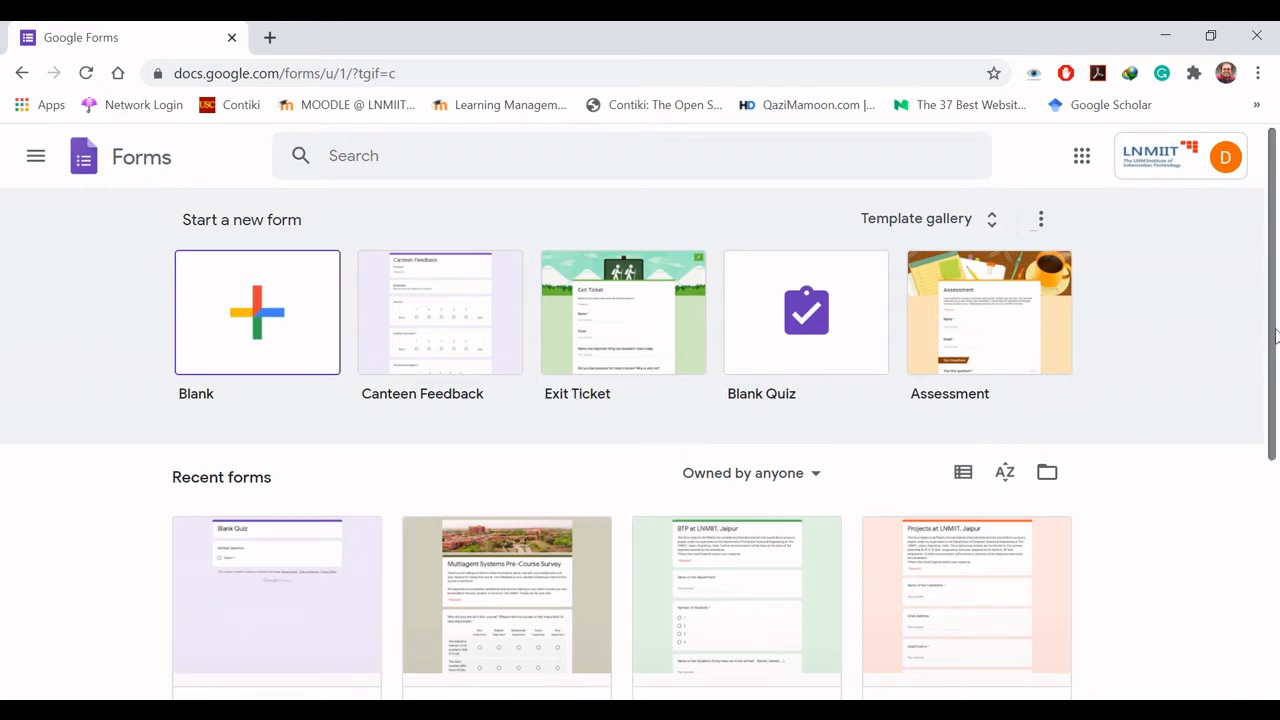
Step: Create a new blank form and name it "Tutorial"
{"action": "left_click_drag", "start_coordinate": [1275, 335], "coordinate": [1272, 424]}
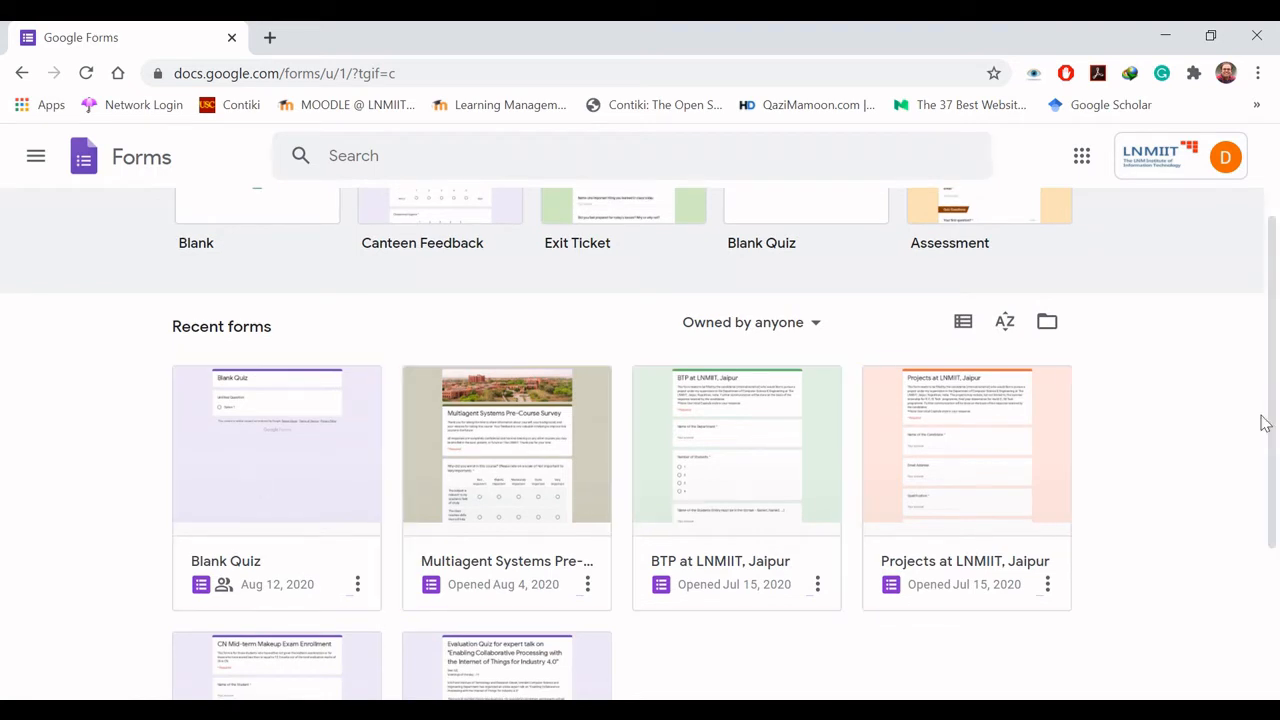
{"action": "left_click_drag", "start_coordinate": [1274, 428], "coordinate": [1274, 340]}
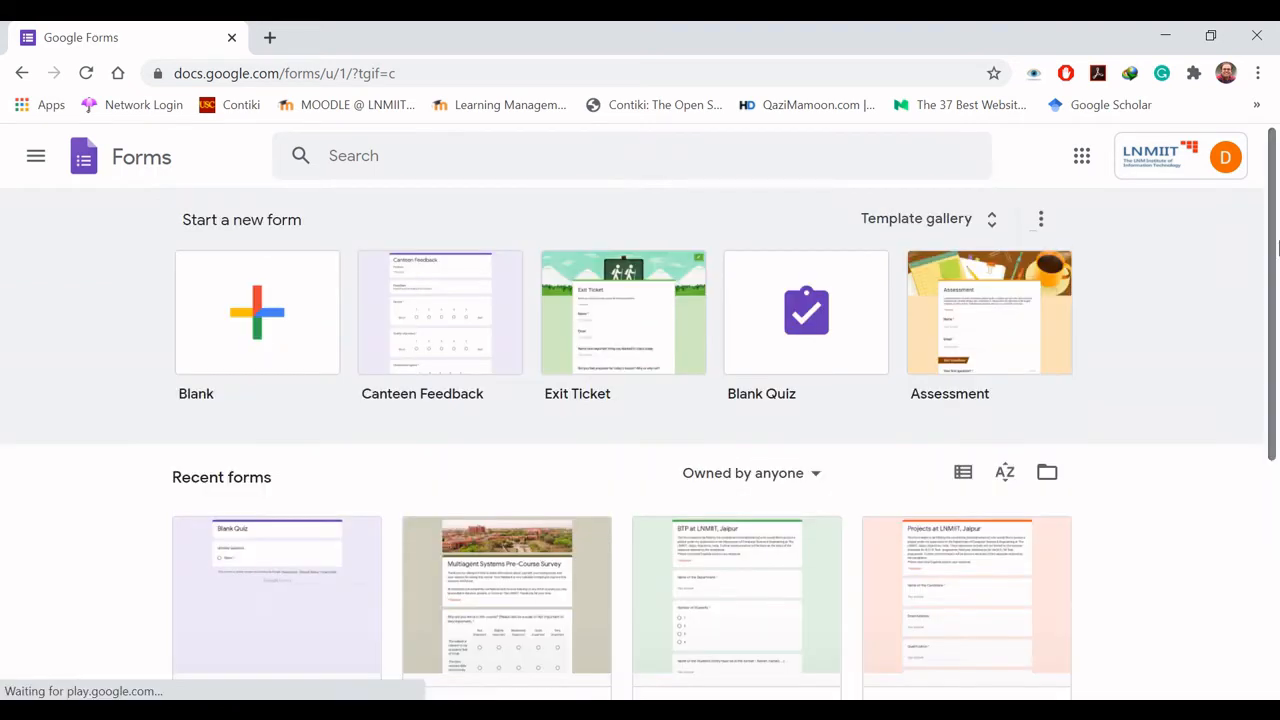
{"action": "left_click", "coordinate": [258, 318]}
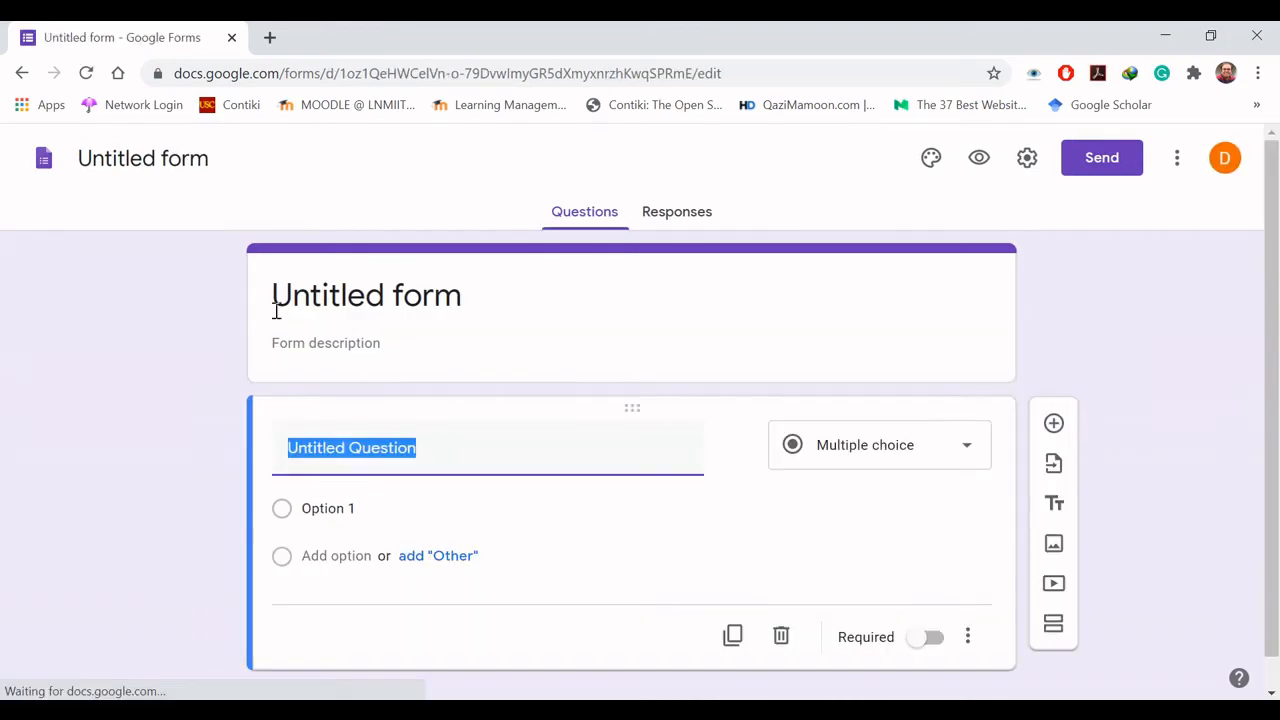
{"action": "left_click", "coordinate": [192, 163]}
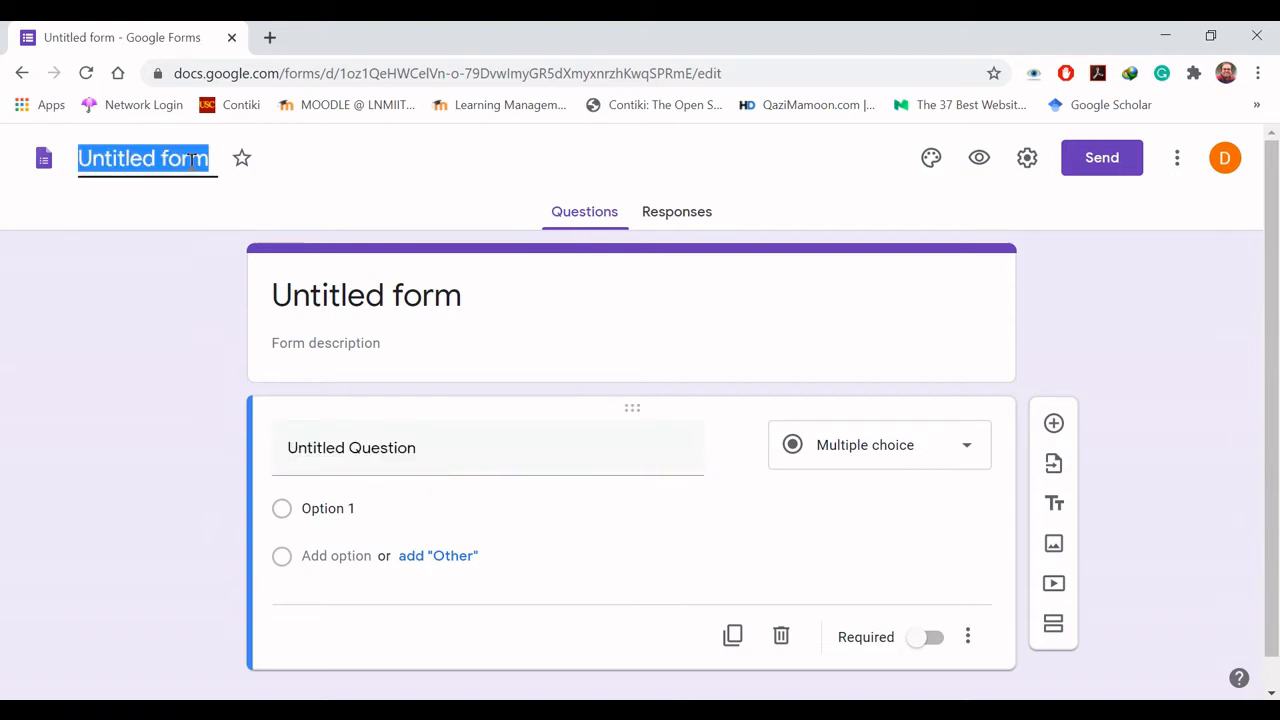
{"action": "type", "text": "Tutorial"}
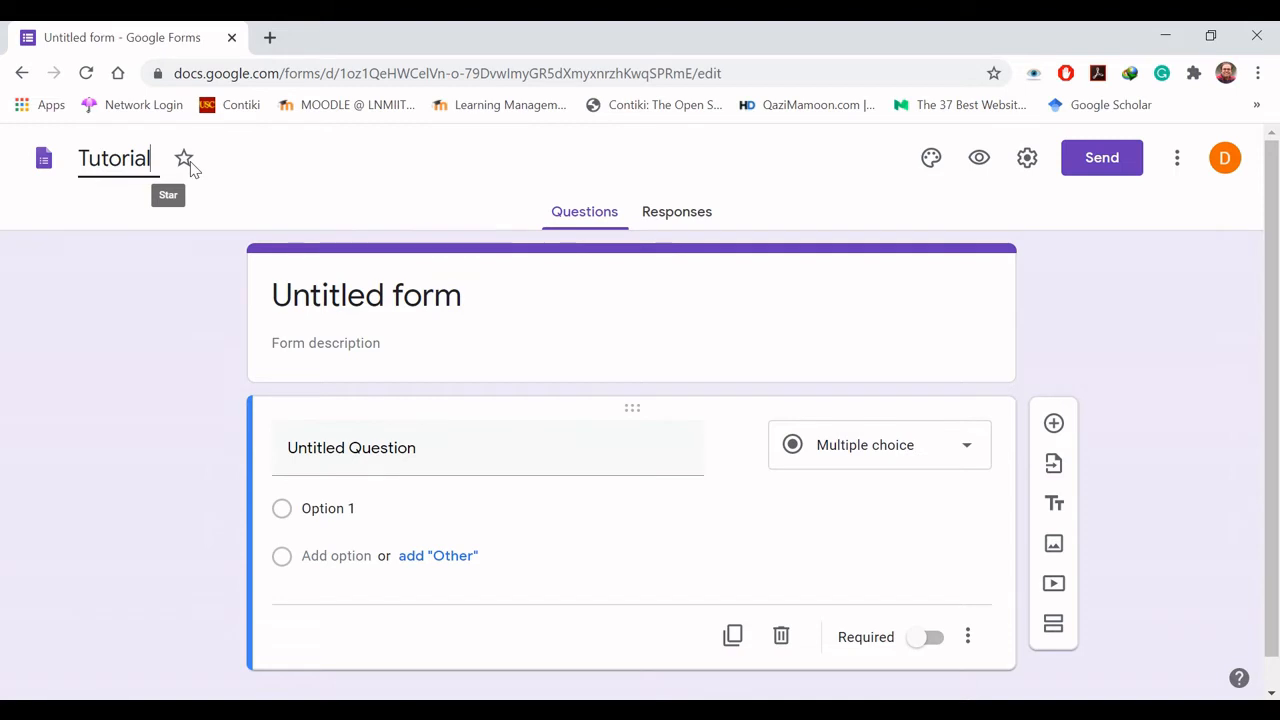
{"action": "left_click", "coordinate": [152, 327]}
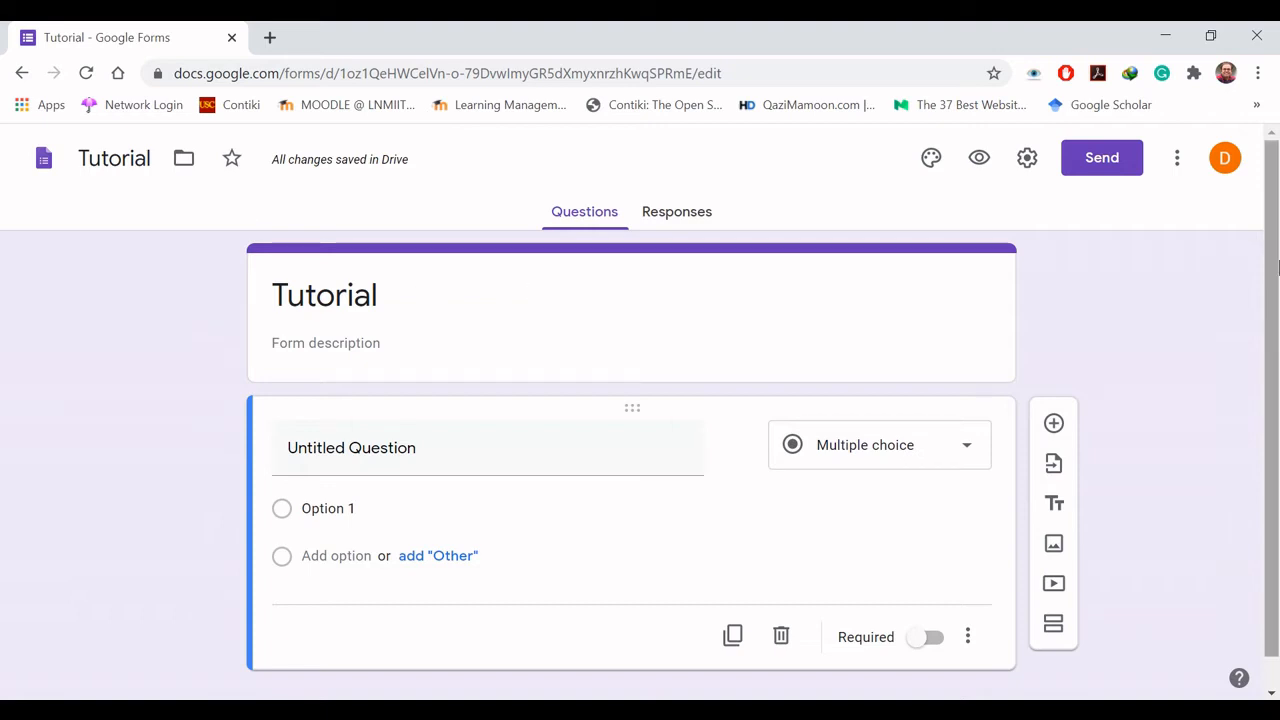
Step: Enter the form description "This is the sample tutorial form created to teach."
{"action": "left_click", "coordinate": [357, 345]}
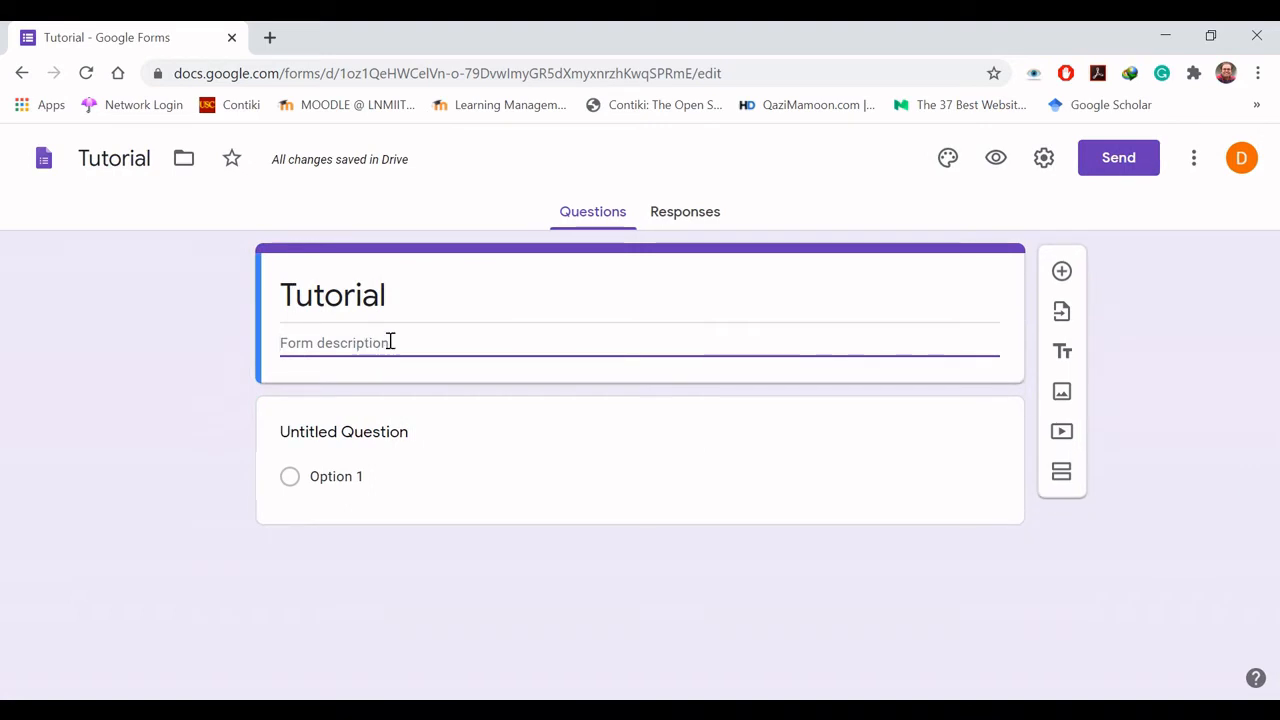
{"action": "type", "text": "This is "}
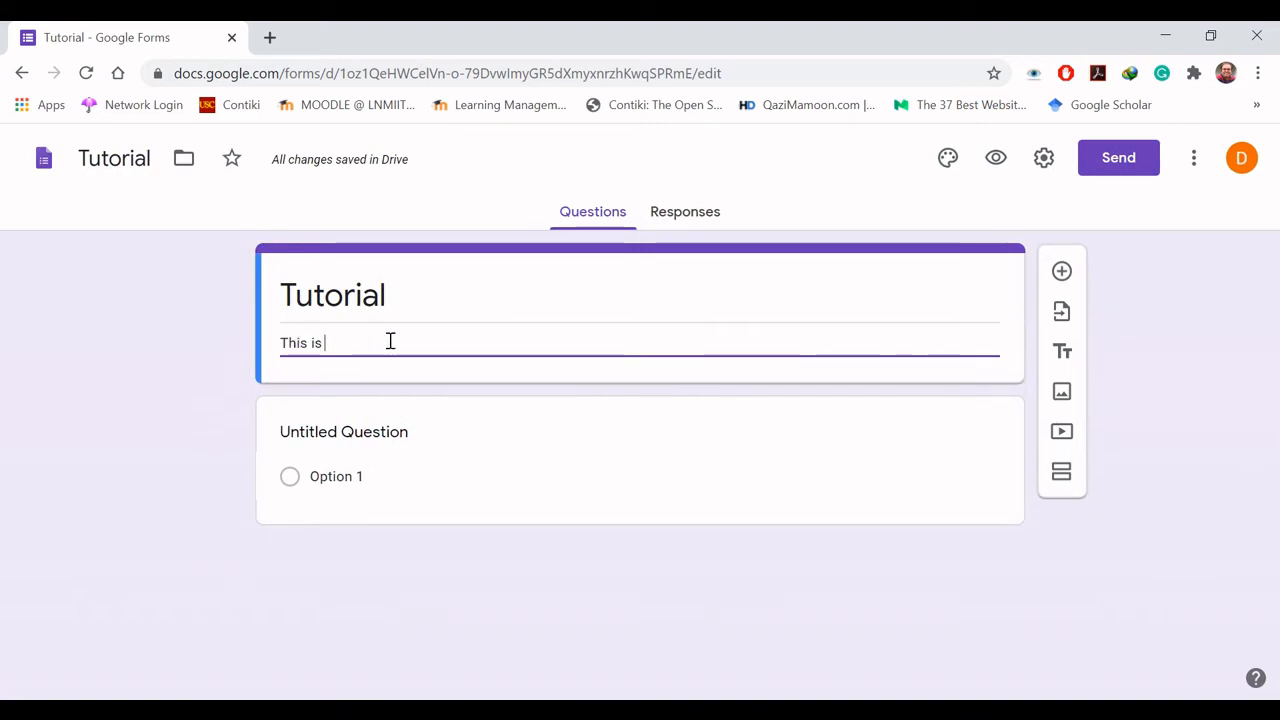
{"action": "type", "text": "the tuto"}
{"action": "key", "text": "BackSpace"}
{"action": "key", "text": "BackSpace"}
{"action": "key", "text": "BackSpace"}
{"action": "key", "text": "BackSpace"}
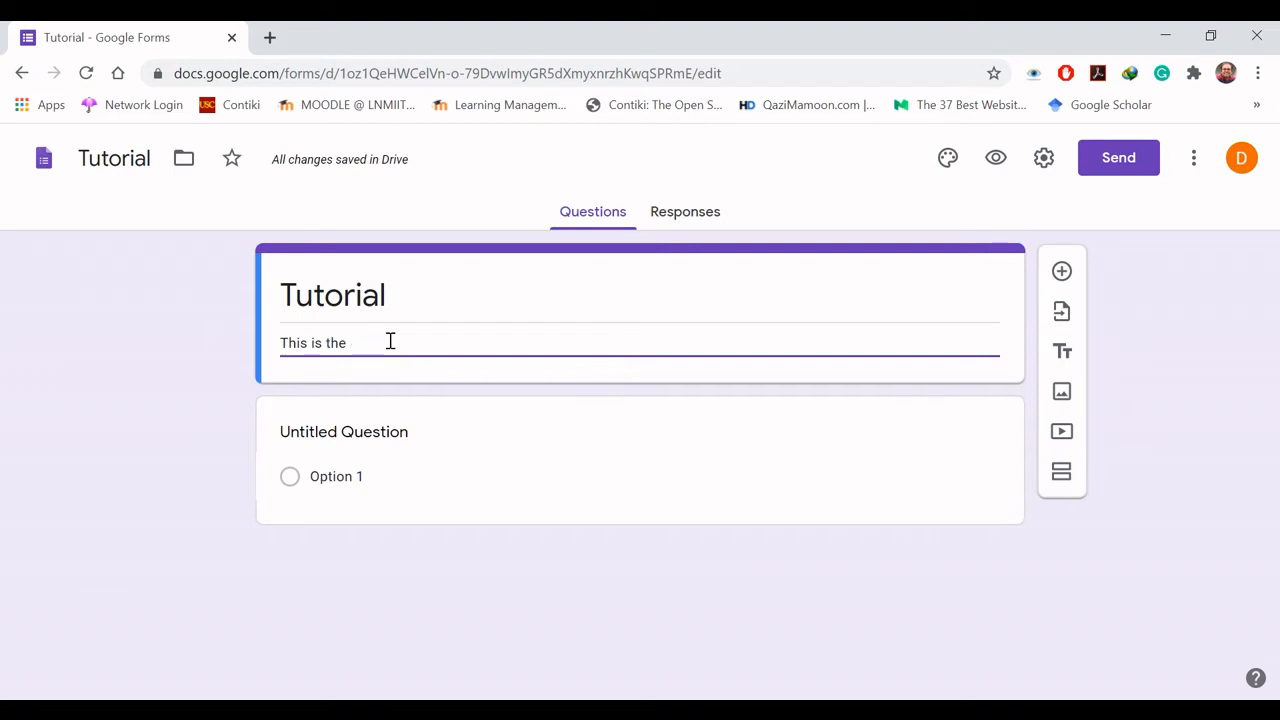
{"action": "type", "text": "sample tutorial form cr"}
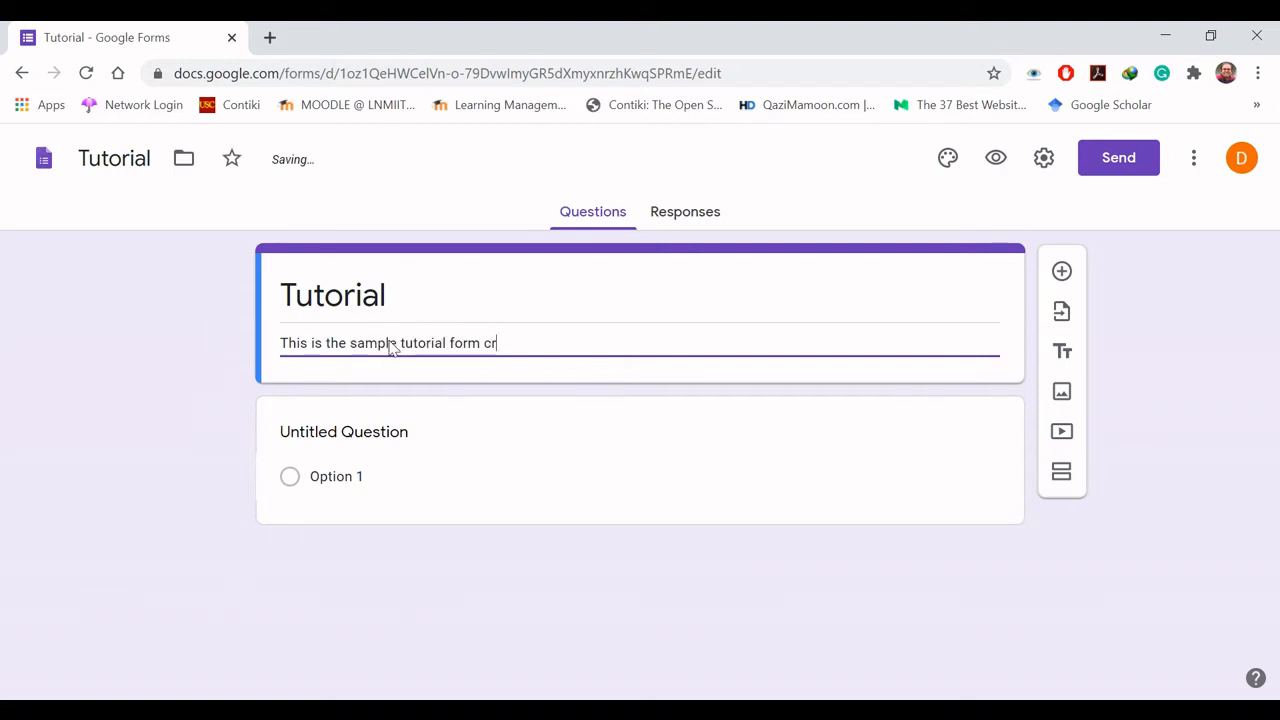
{"action": "type", "text": "eated to t"}
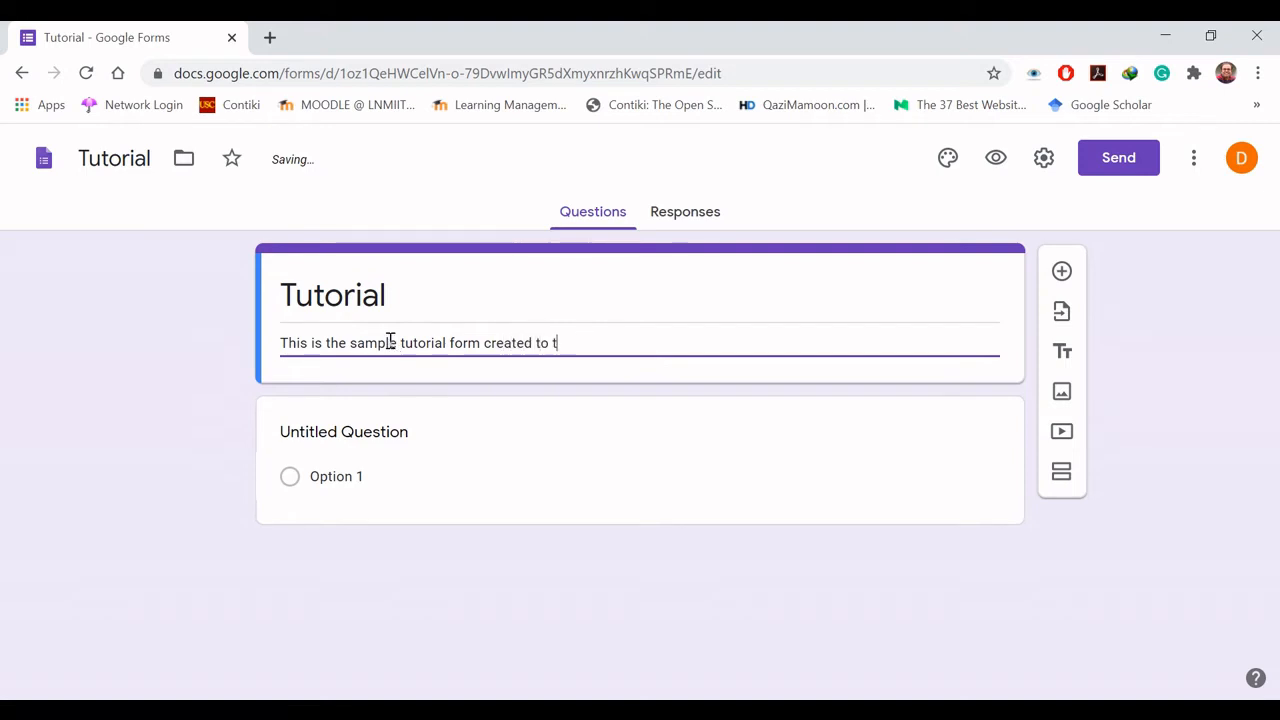
{"action": "type", "text": "each."}
{"action": "left_click", "coordinate": [156, 430]}
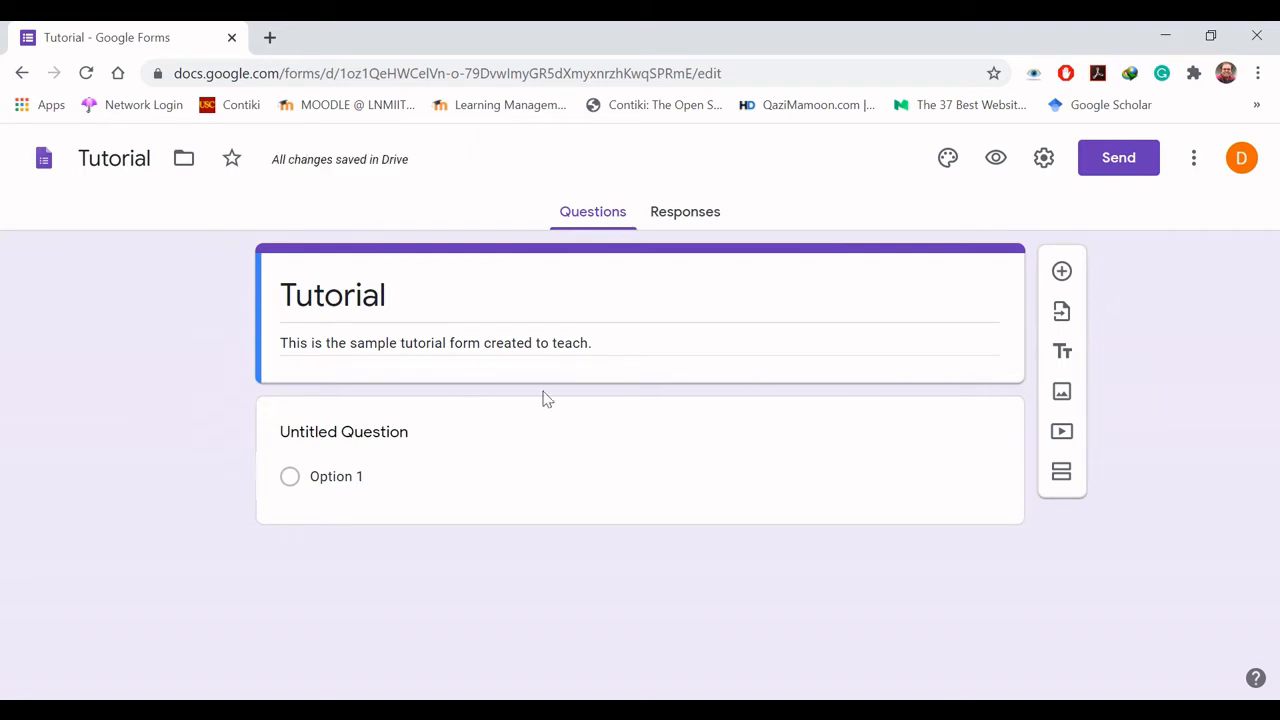
Step: Title the untitled question "What type of learner are you?"
{"action": "left_click", "coordinate": [381, 433]}
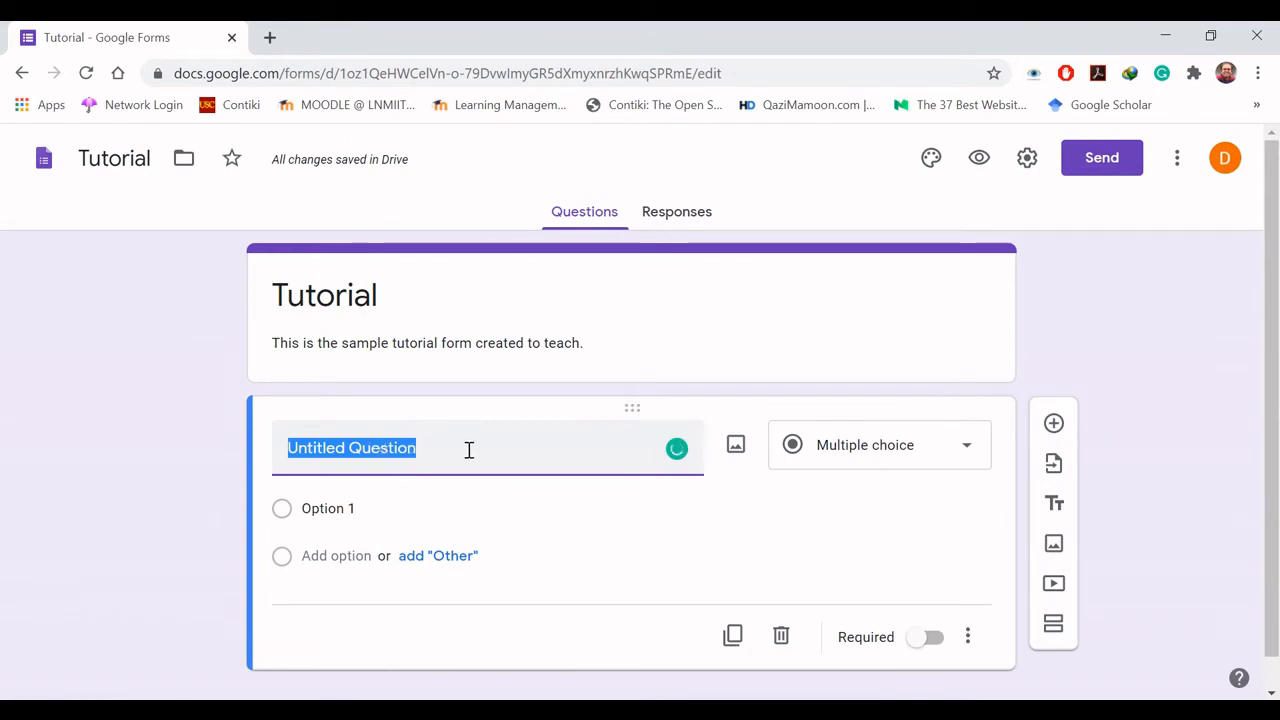
{"action": "type", "text": "What"}
{"action": "key", "text": "BackSpace"}
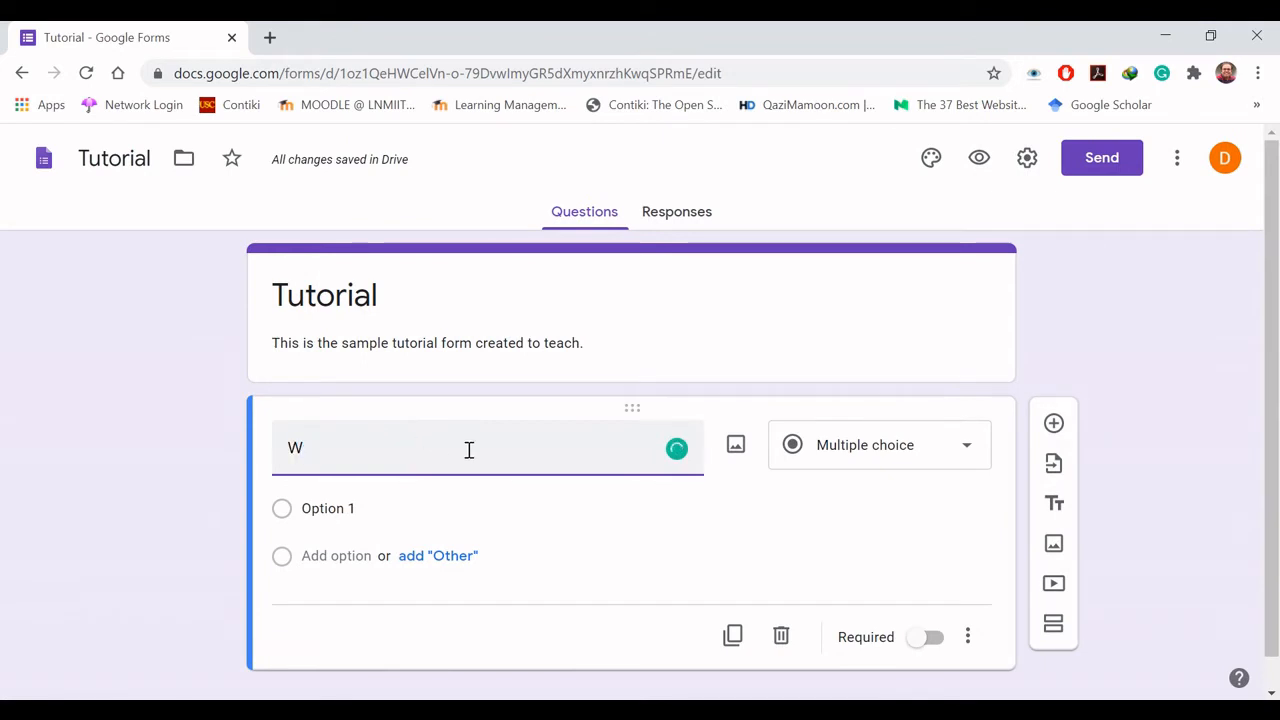
{"action": "type", "text": "hat type o"}
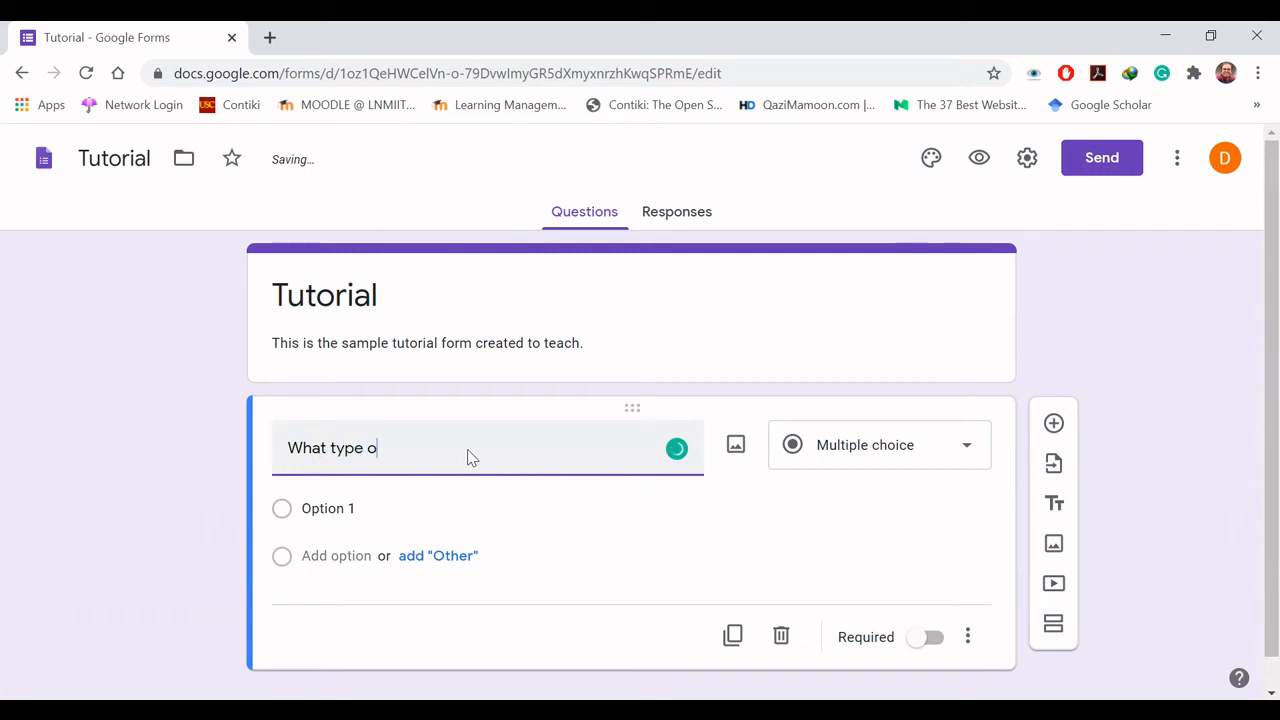
{"action": "type", "text": "f learner "}
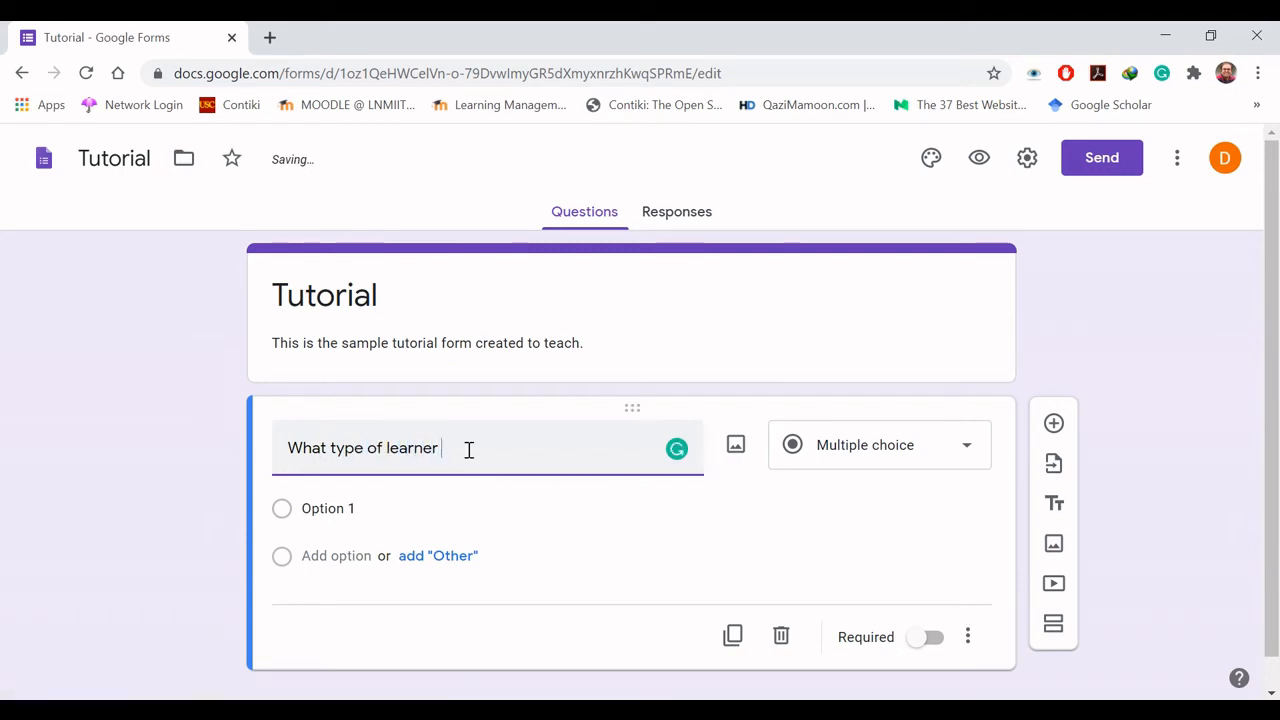
{"action": "type", "text": "are you?"}
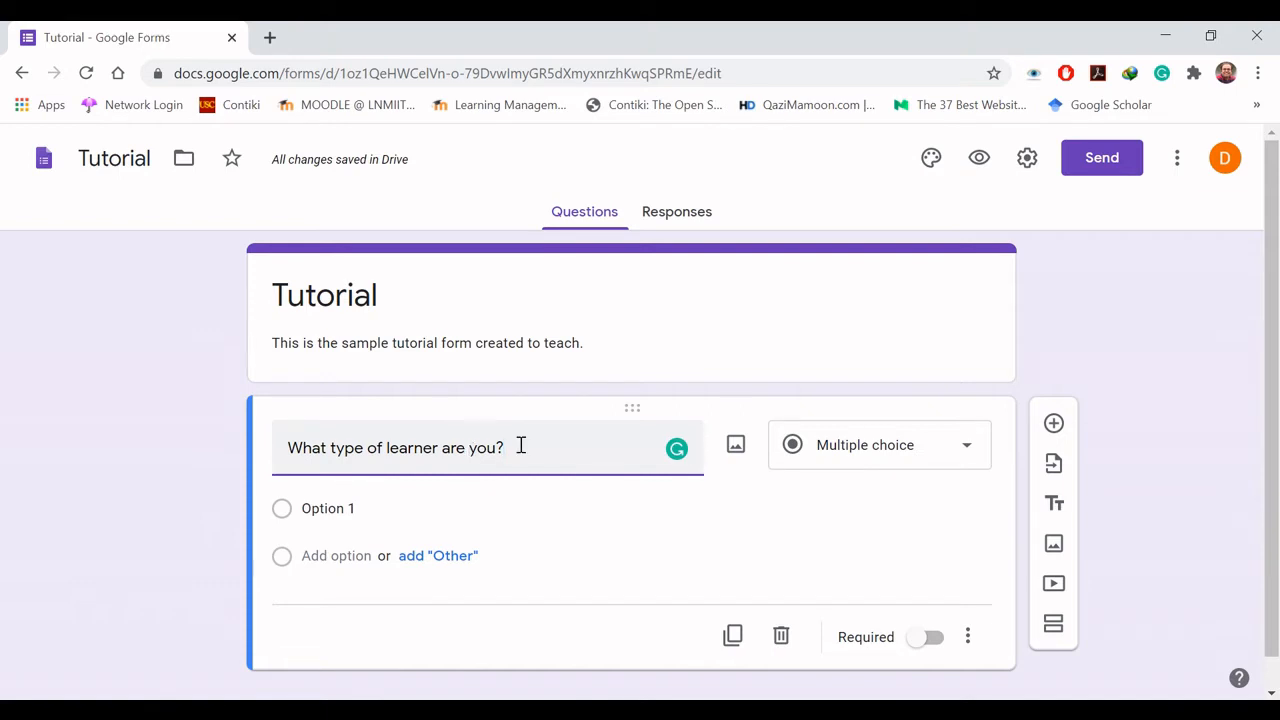
Step: Change the learner question's type to Short answer and make it required
{"action": "left_click", "coordinate": [966, 452]}
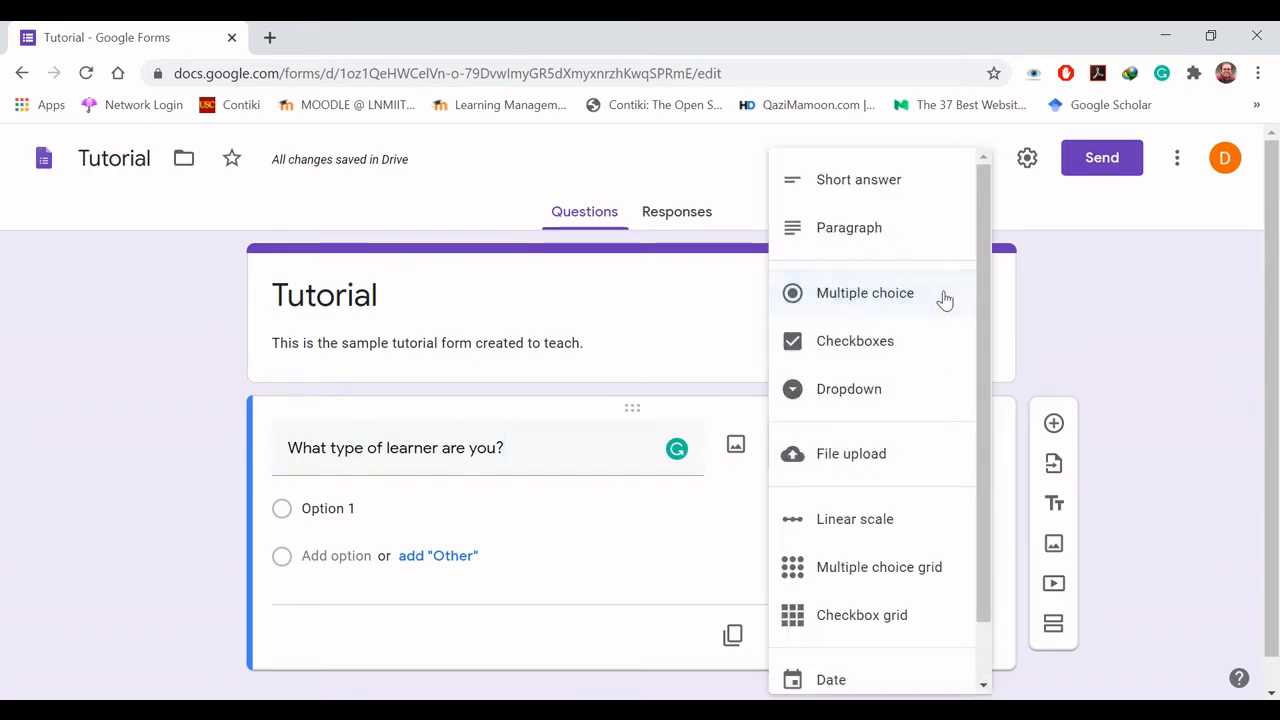
{"action": "left_click", "coordinate": [860, 180]}
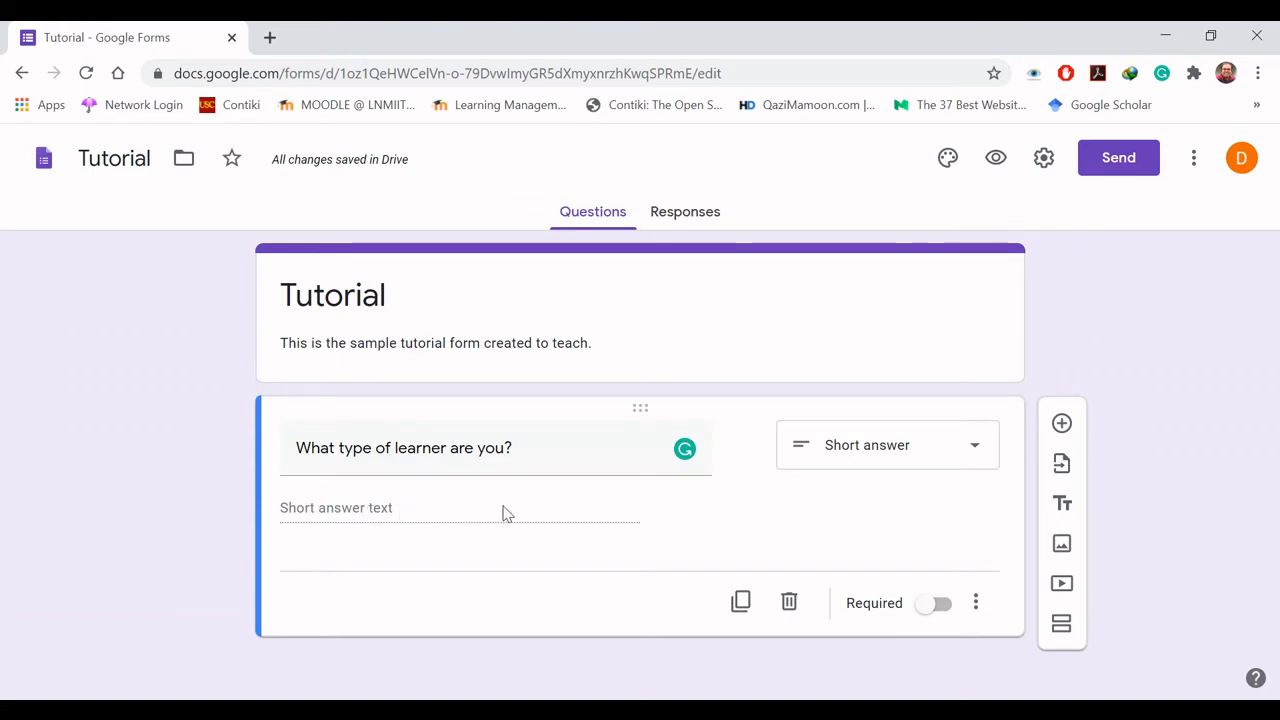
{"action": "left_click", "coordinate": [925, 607]}
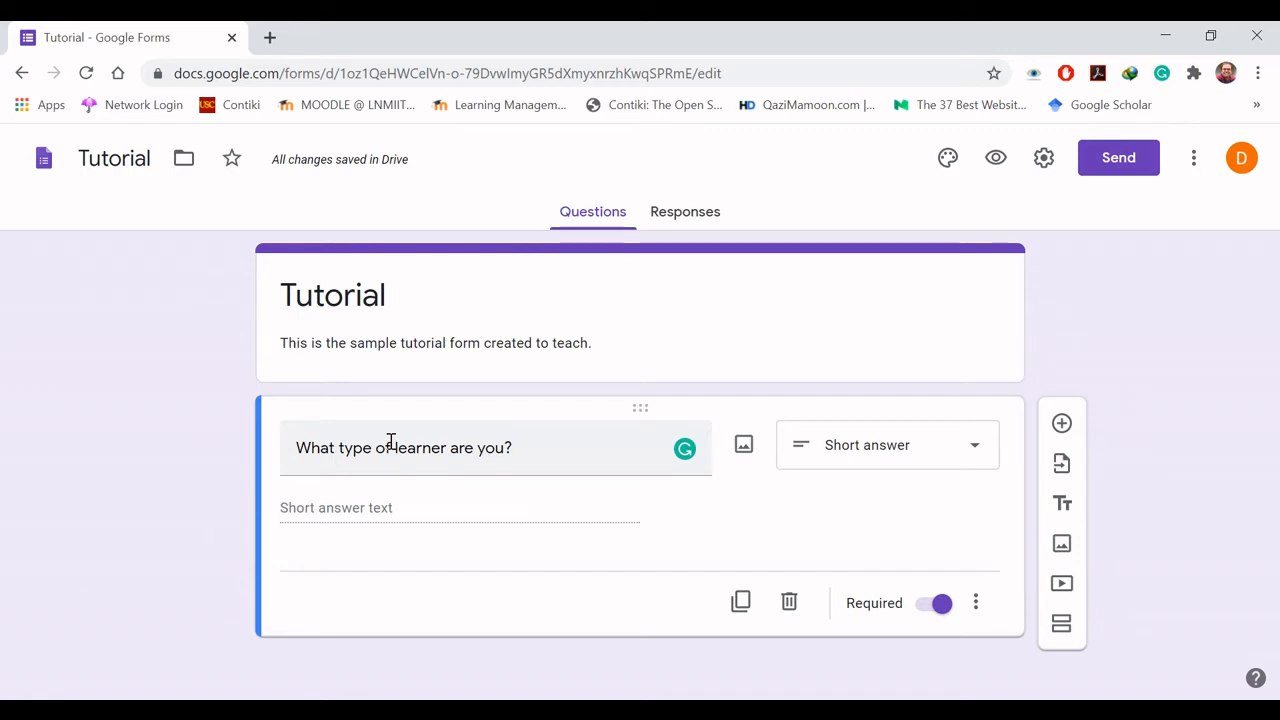
{"action": "left_click", "coordinate": [932, 606]}
{"action": "left_click", "coordinate": [931, 608]}
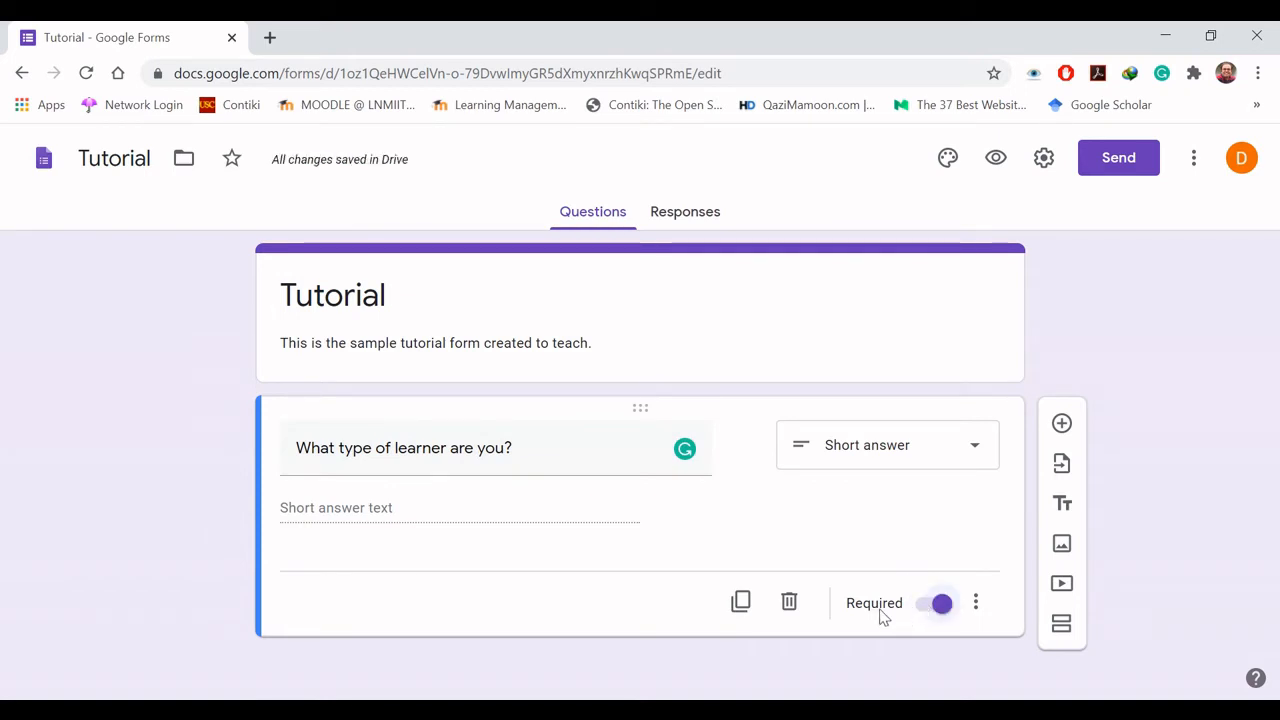
Step: Duplicate the short-answer question and change the copy's type to Multiple choice
{"action": "left_click", "coordinate": [741, 603]}
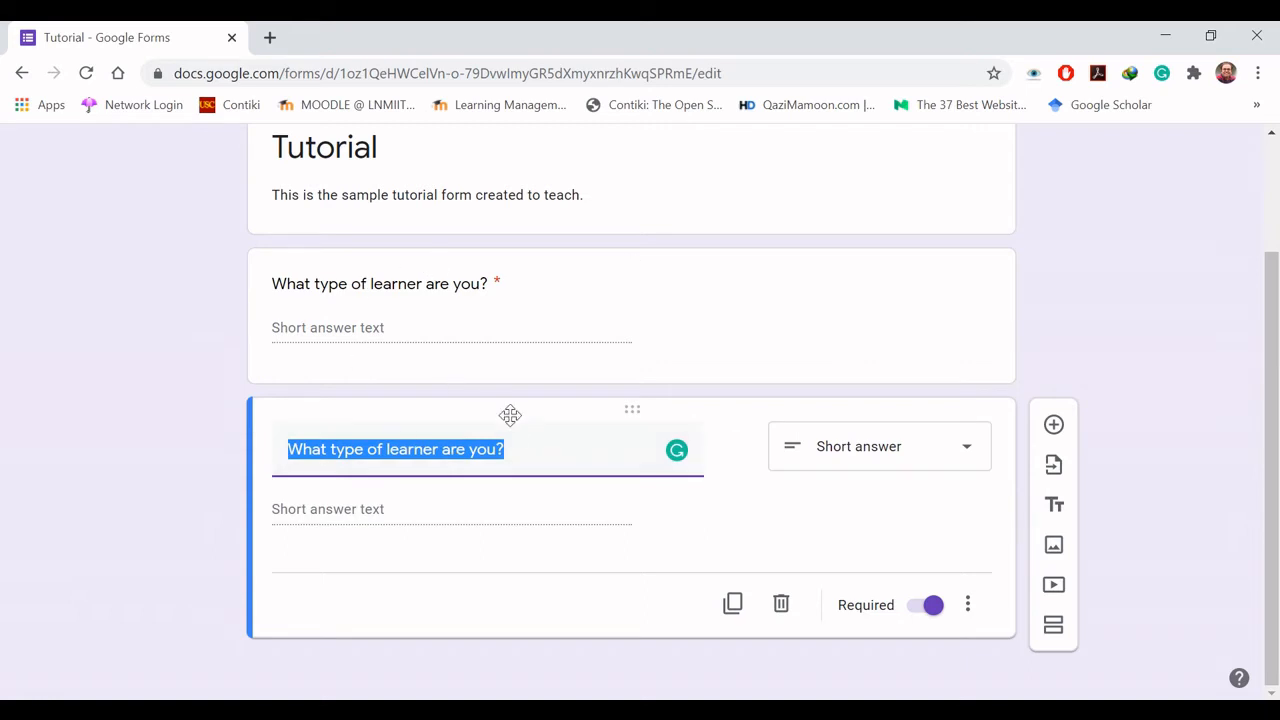
{"action": "left_click", "coordinate": [963, 455]}
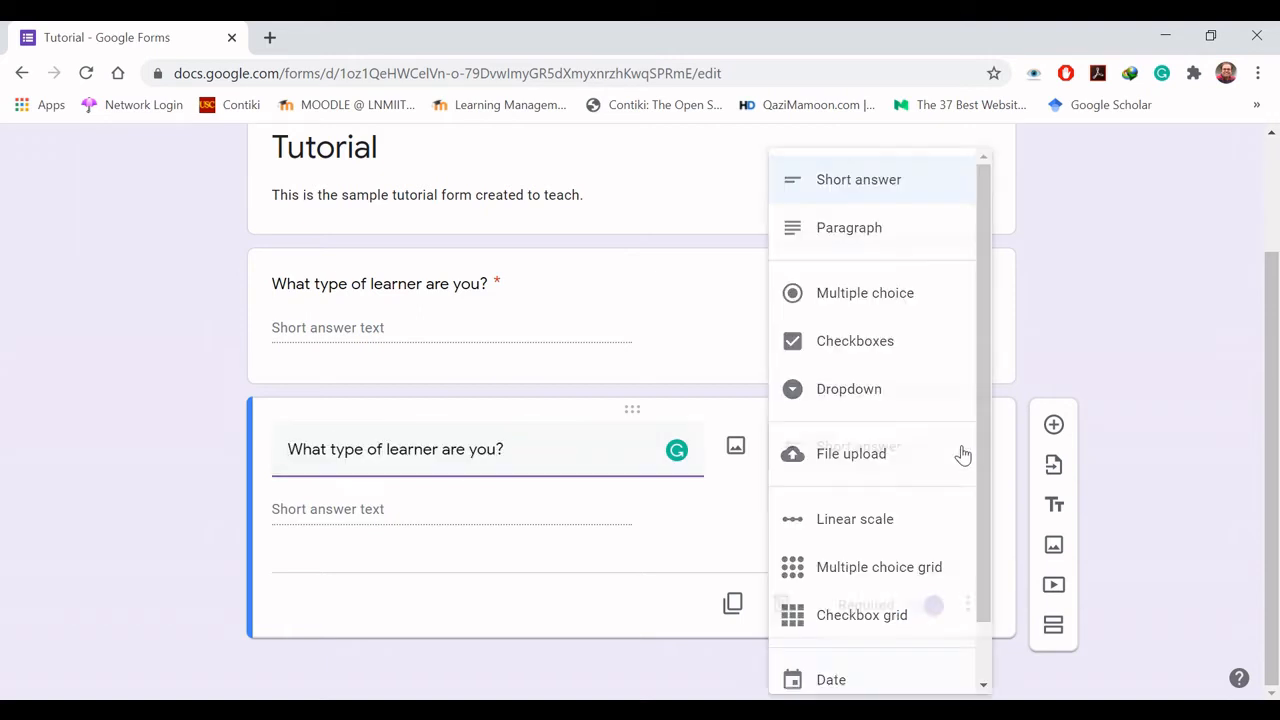
{"action": "left_click", "coordinate": [862, 290]}
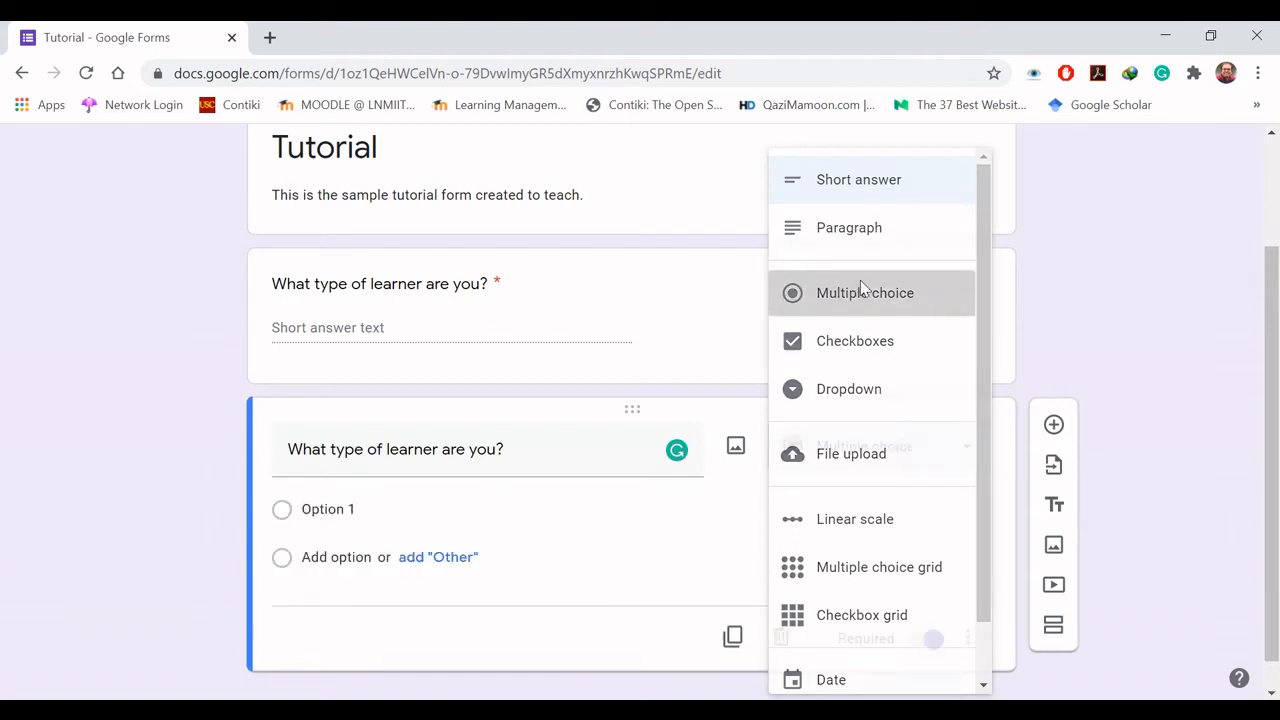
Step: Give the multiple-choice question the options Basic, Intermediate and Advanced, plus an "Other" option
{"action": "left_click", "coordinate": [352, 511]}
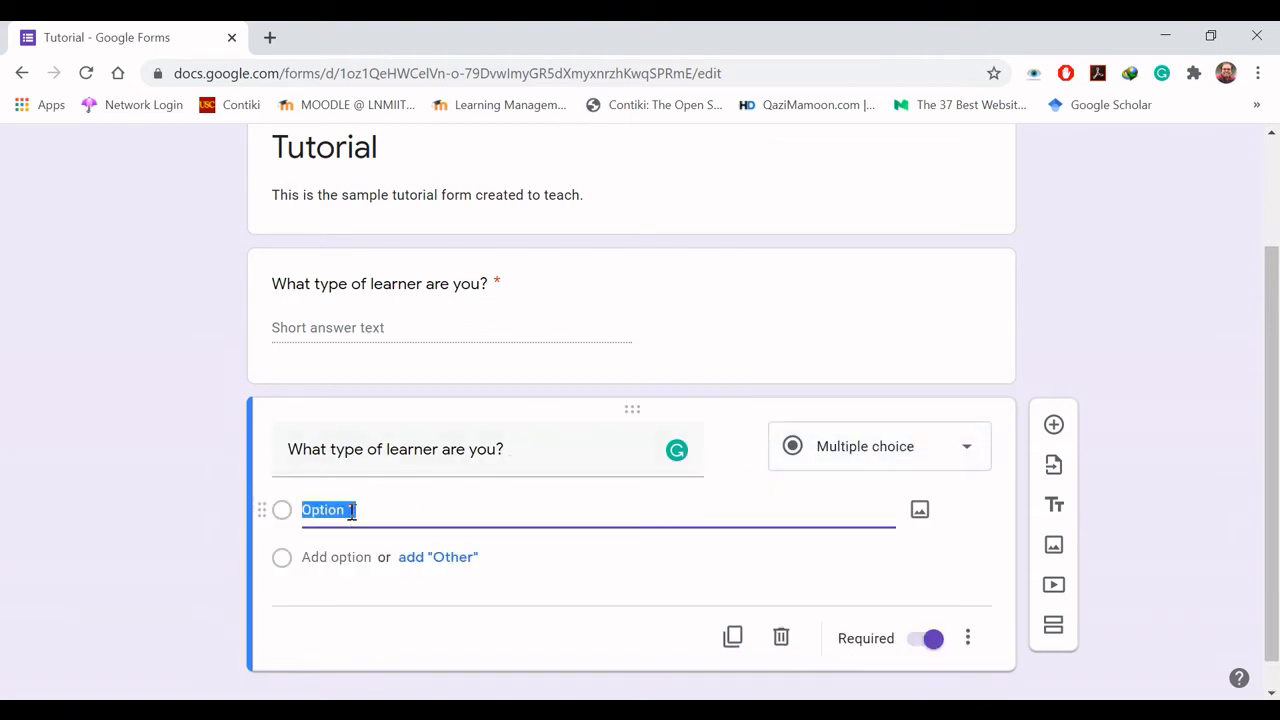
{"action": "type", "text": "Basic"}
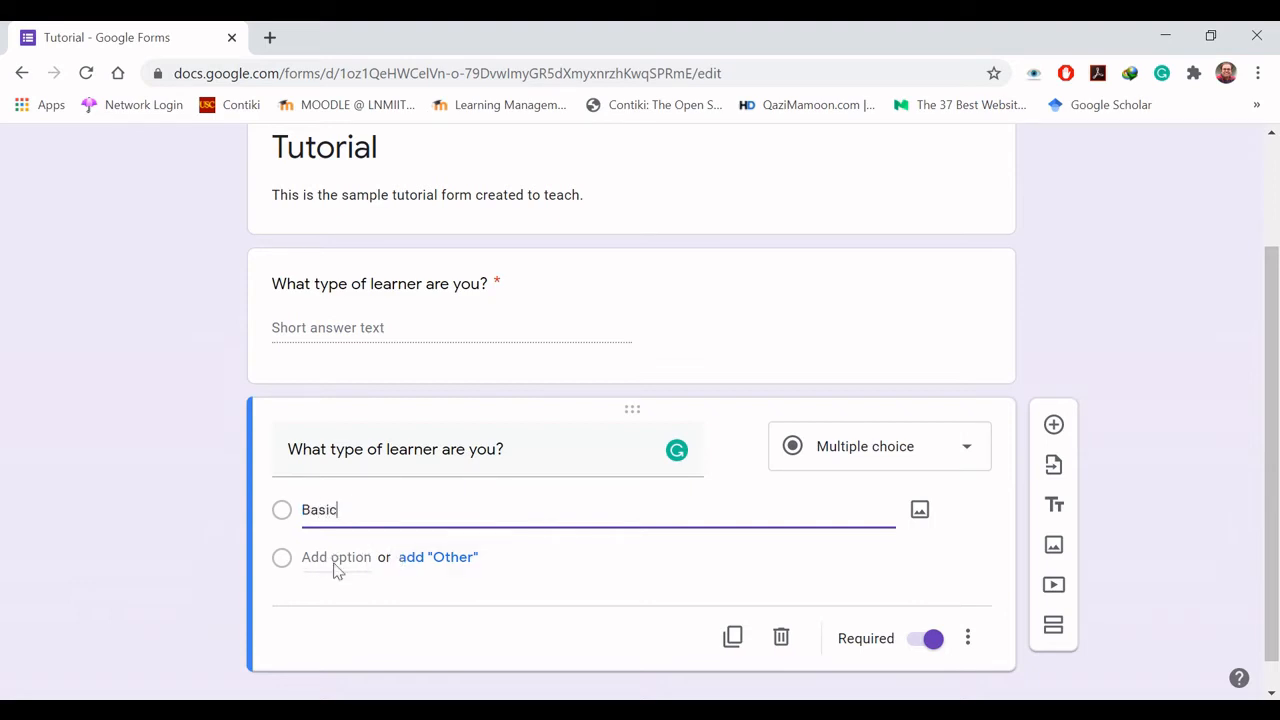
{"action": "left_click", "coordinate": [335, 557]}
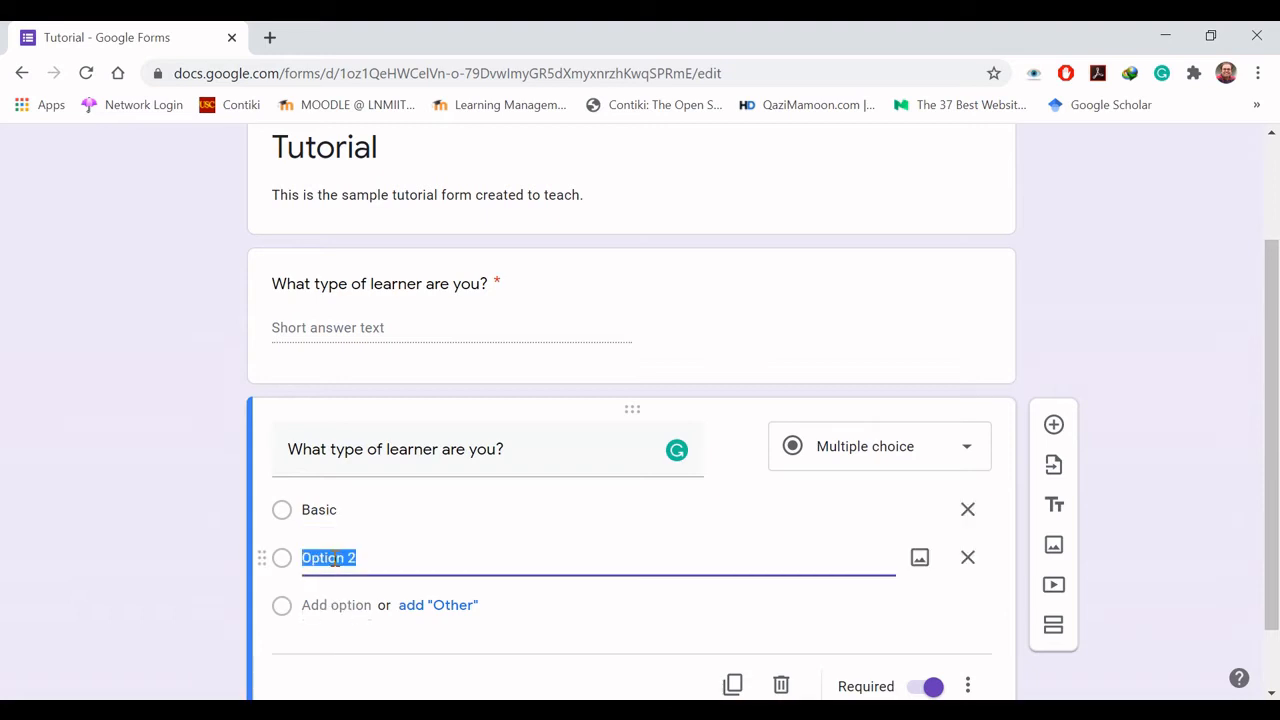
{"action": "type", "text": "Inter"}
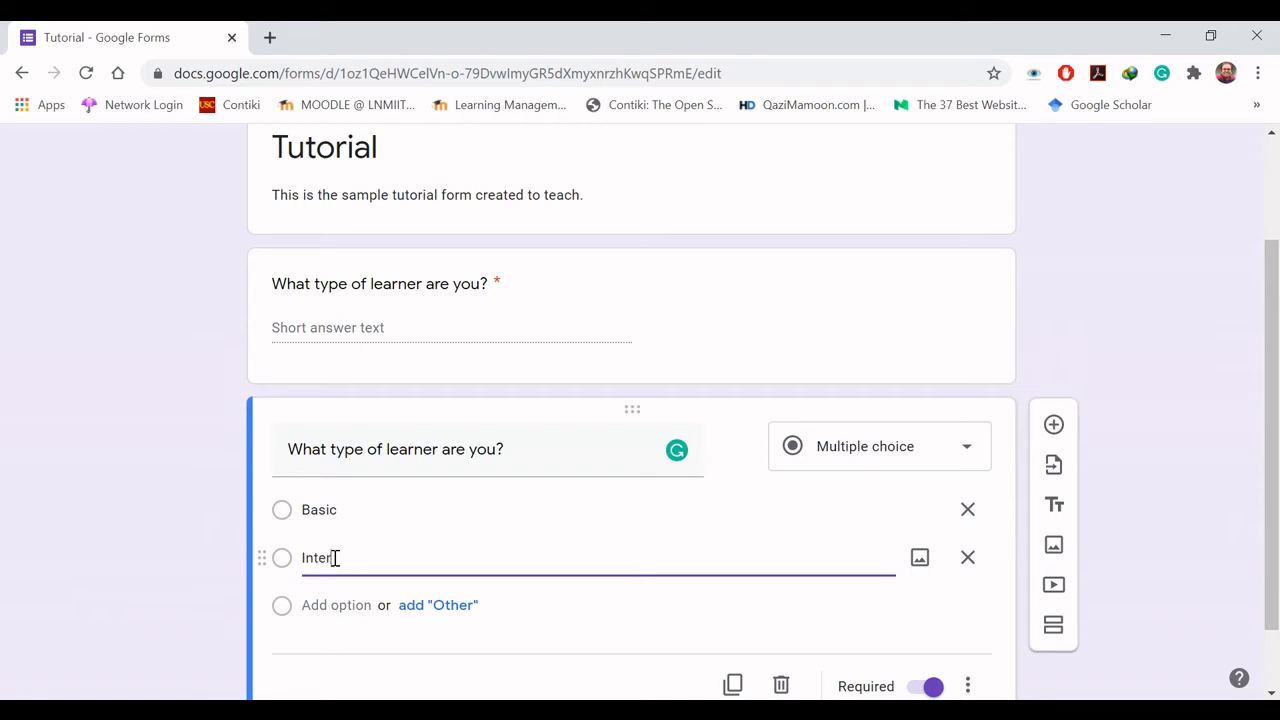
{"action": "type", "text": "mediate"}
{"action": "left_click", "coordinate": [337, 603]}
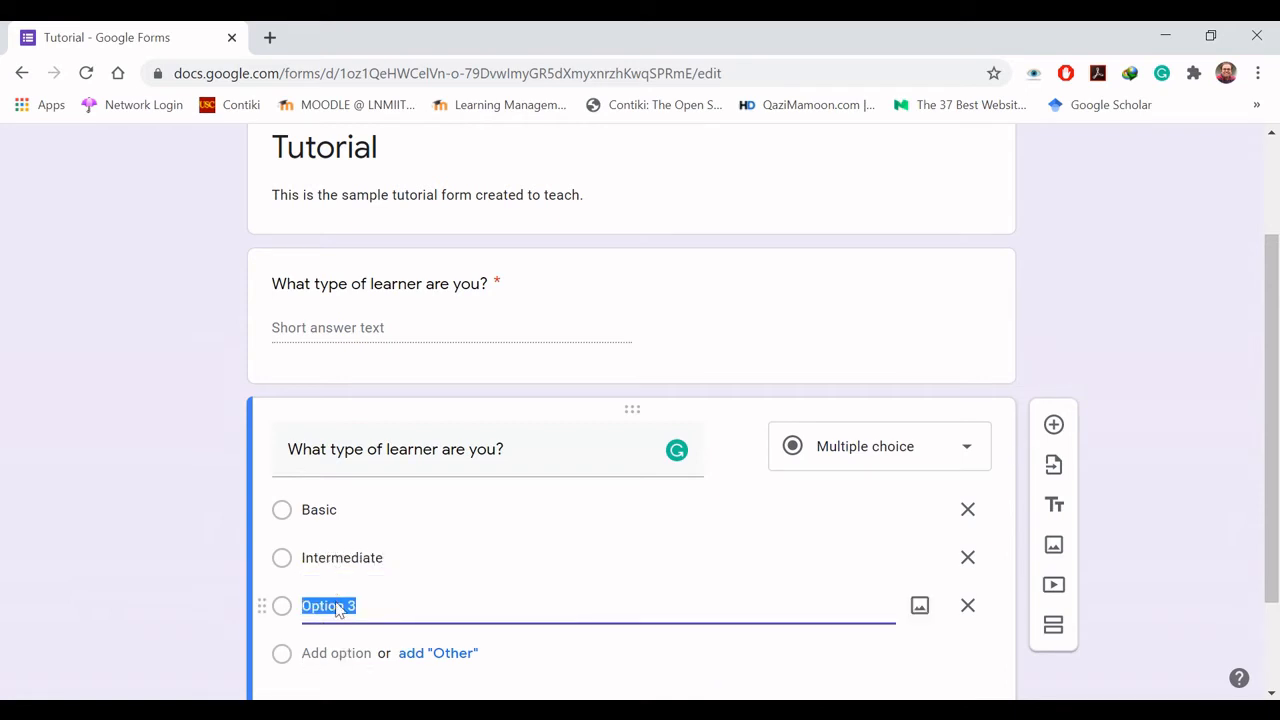
{"action": "type", "text": "Advanced"}
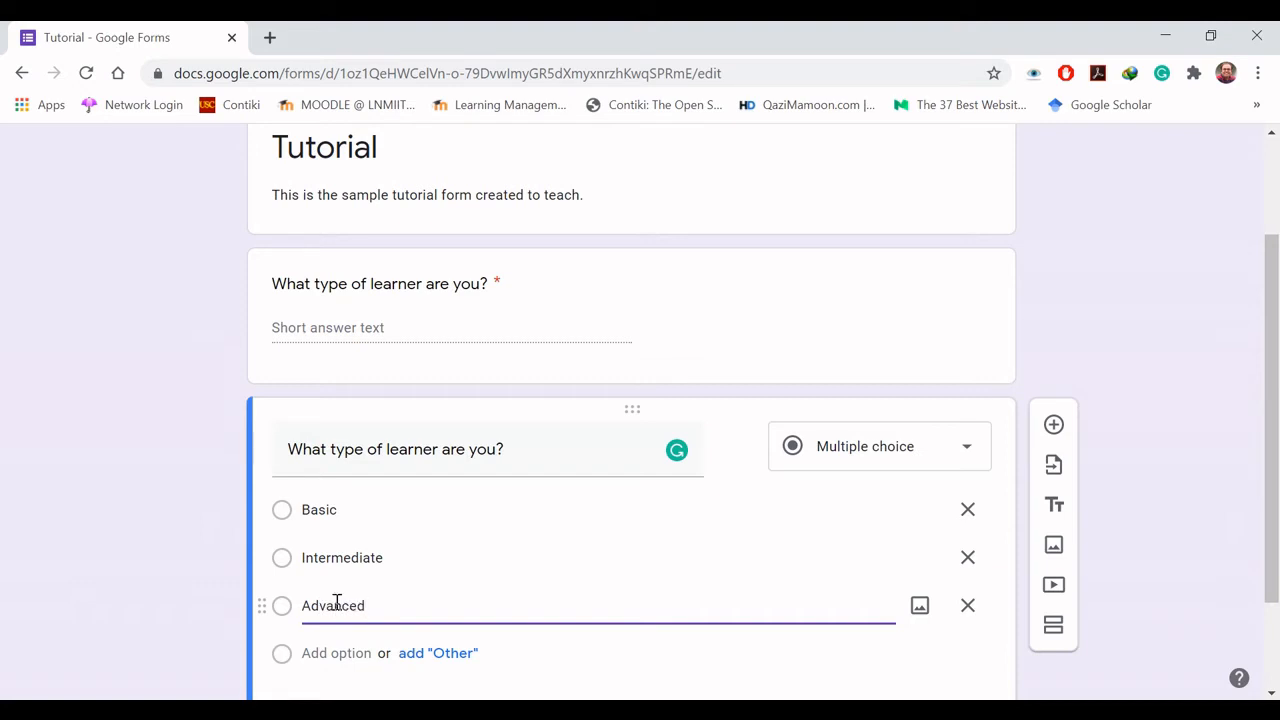
{"action": "scroll", "coordinate": [1278, 543], "scroll_direction": "down", "scroll_amount": 2}
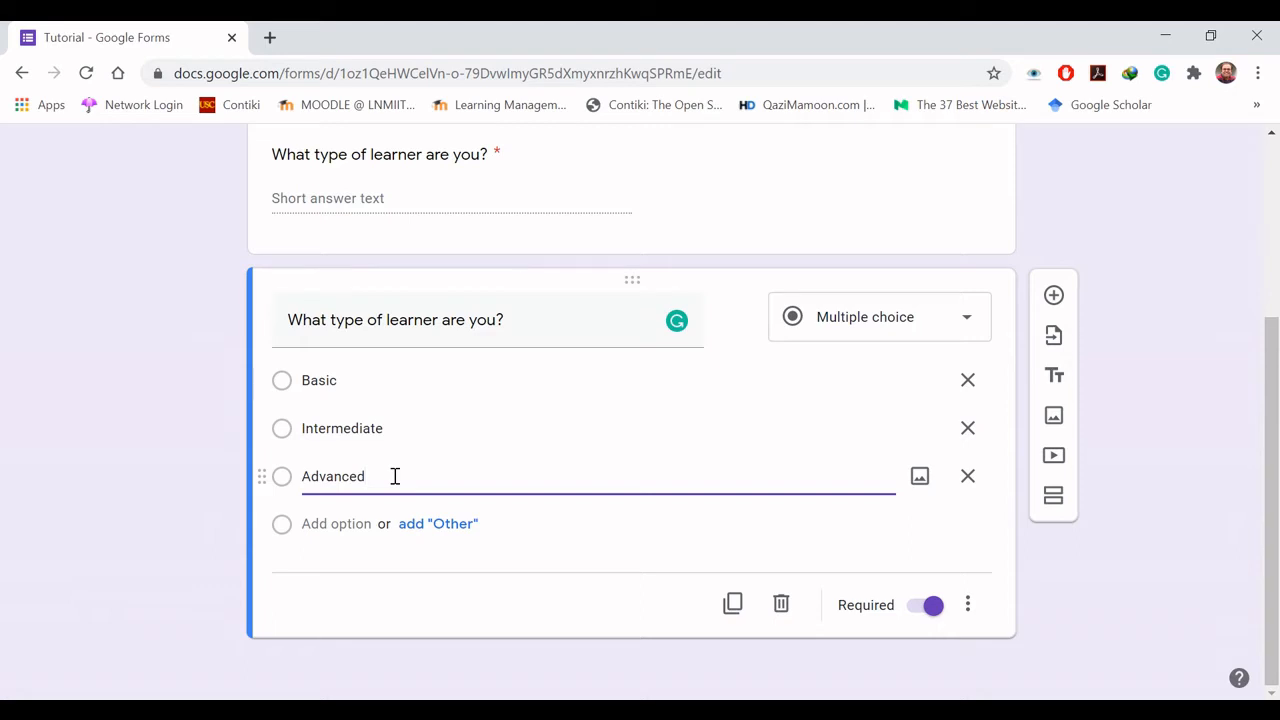
{"action": "left_click", "coordinate": [437, 530]}
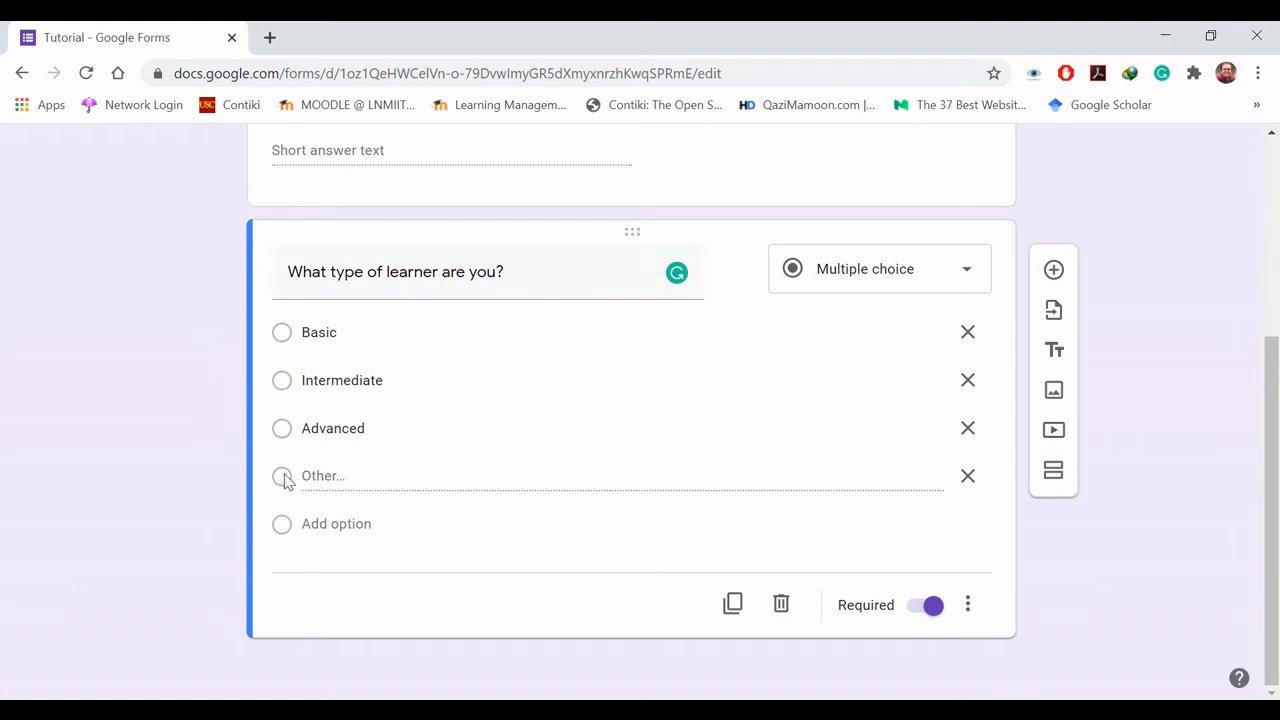
{"action": "left_click", "coordinate": [926, 610]}
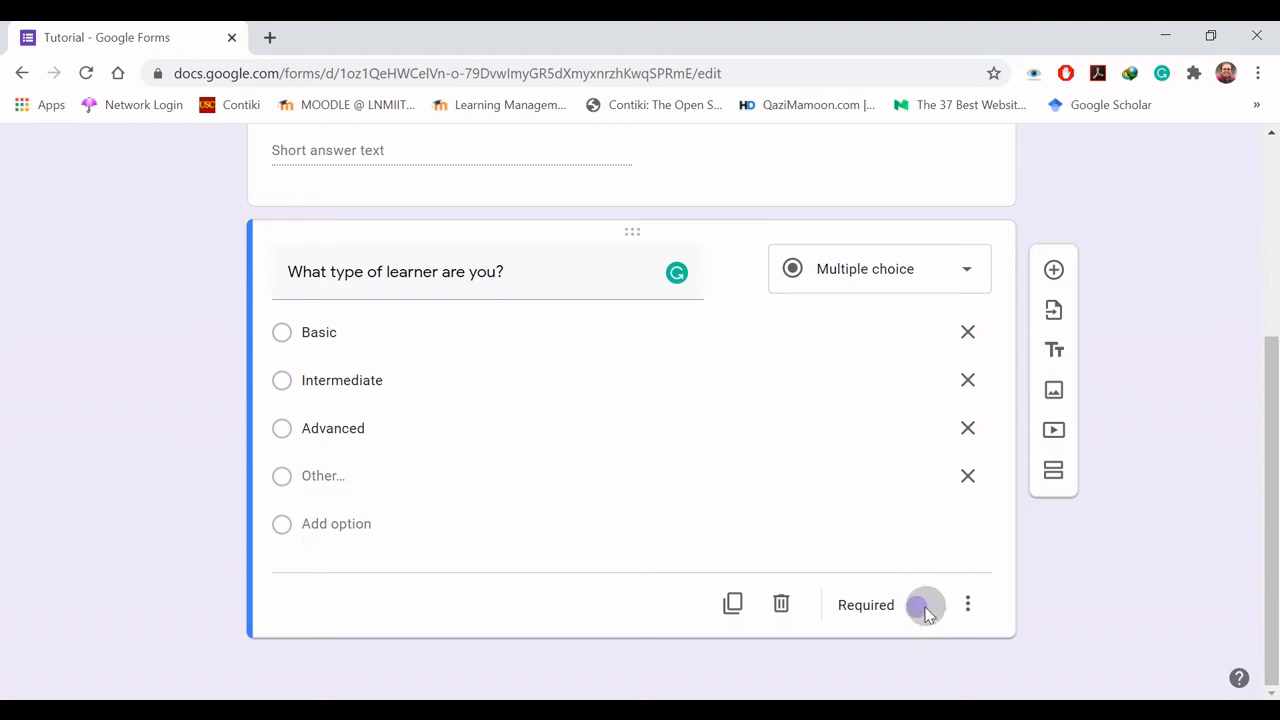
{"action": "left_click", "coordinate": [924, 608]}
{"action": "left_click", "coordinate": [968, 606]}
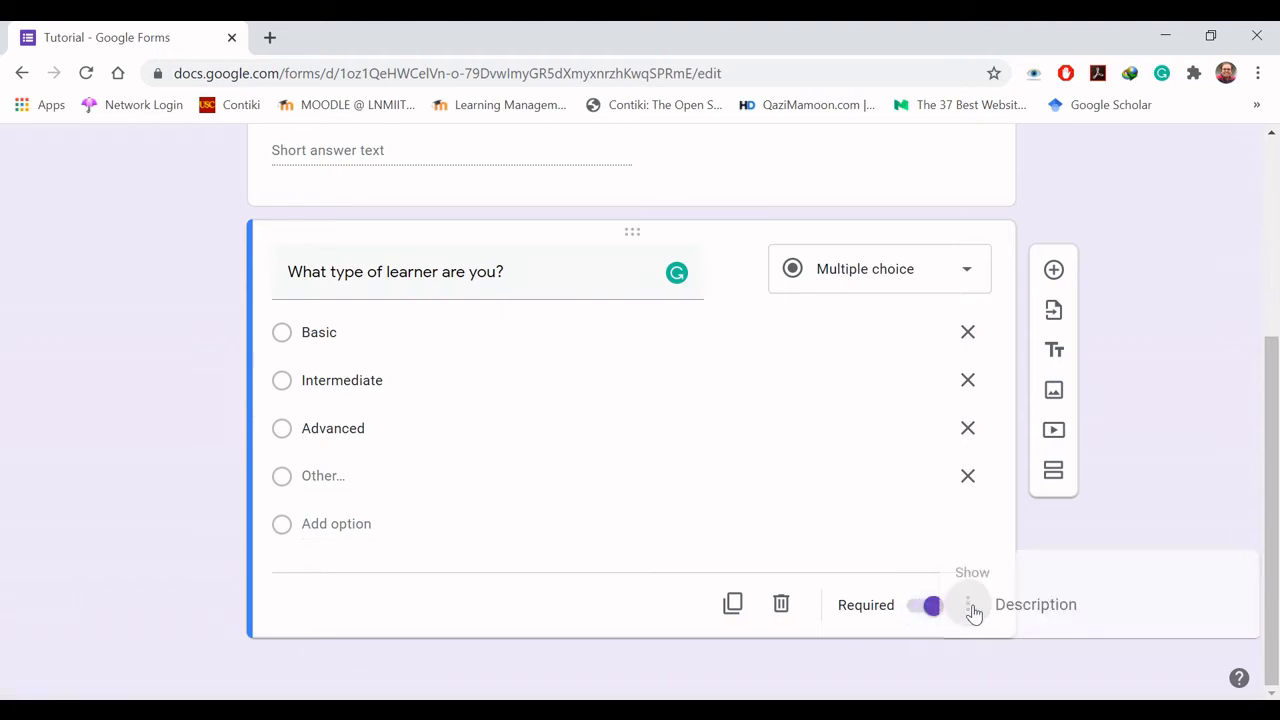
{"action": "left_click", "coordinate": [848, 670]}
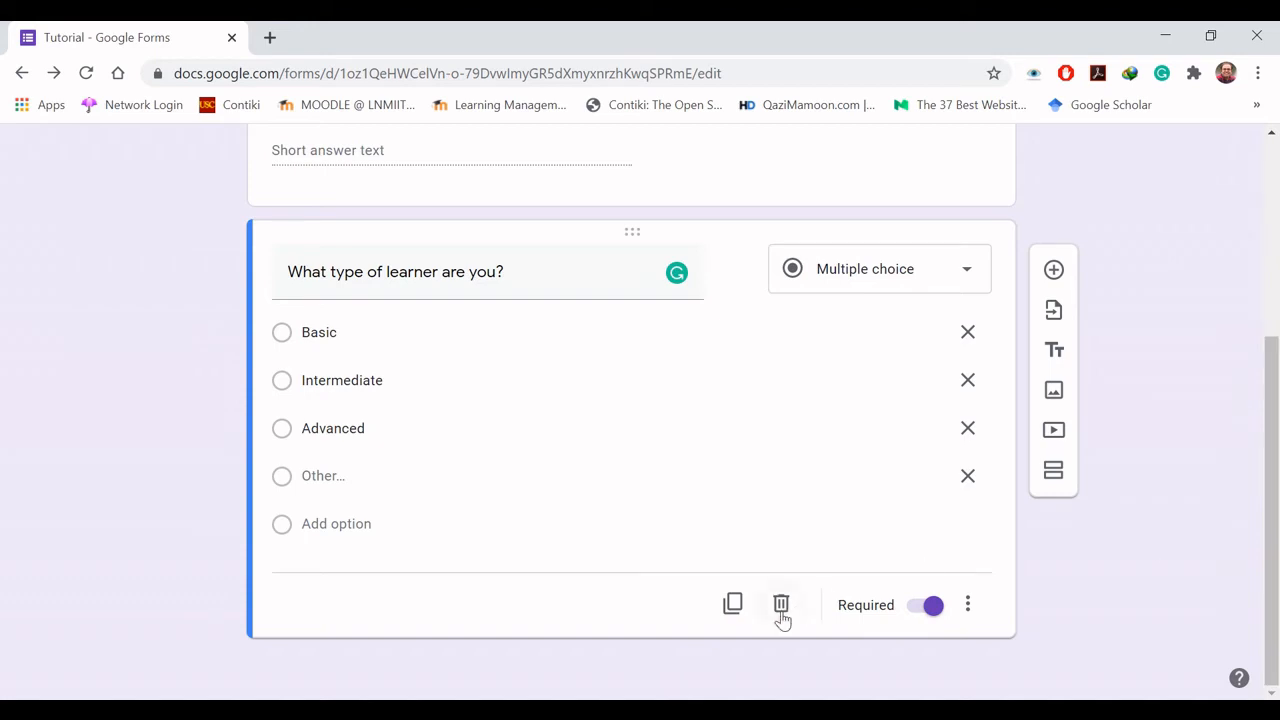
Step: Duplicate the multiple-choice question and turn the copy into a Checkboxes question that is not required
{"action": "left_click", "coordinate": [733, 604]}
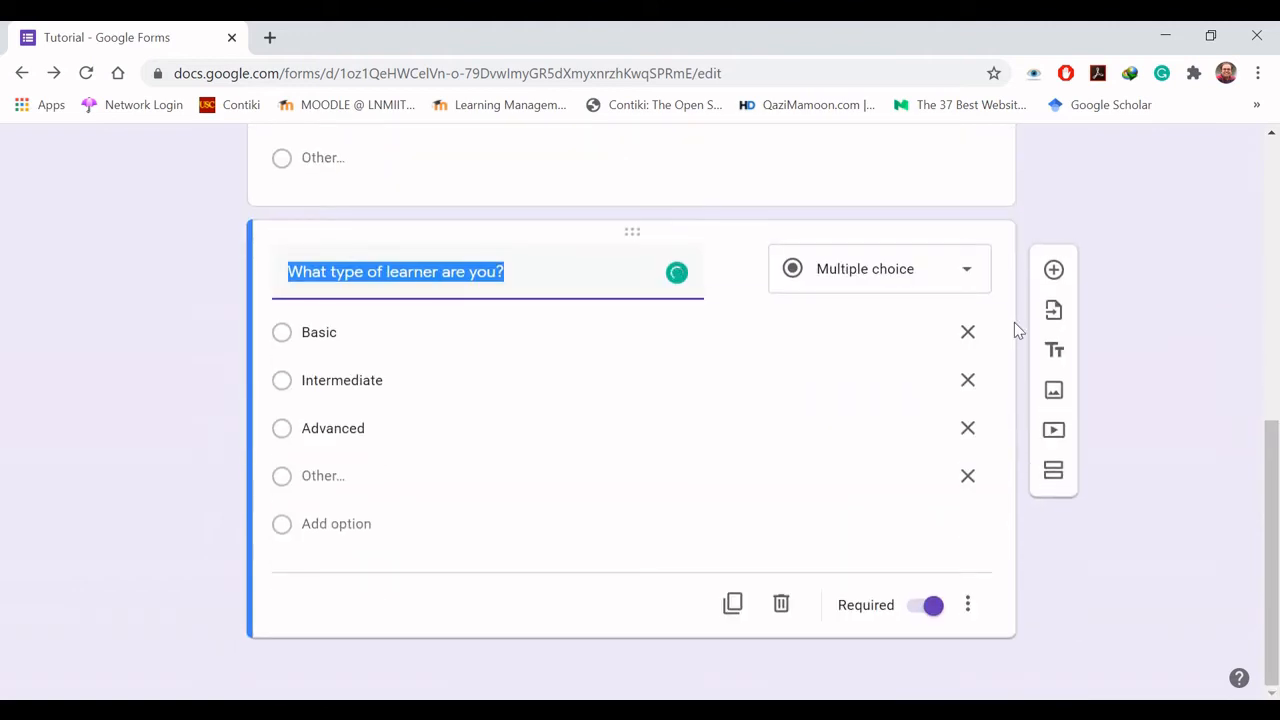
{"action": "left_click", "coordinate": [970, 272]}
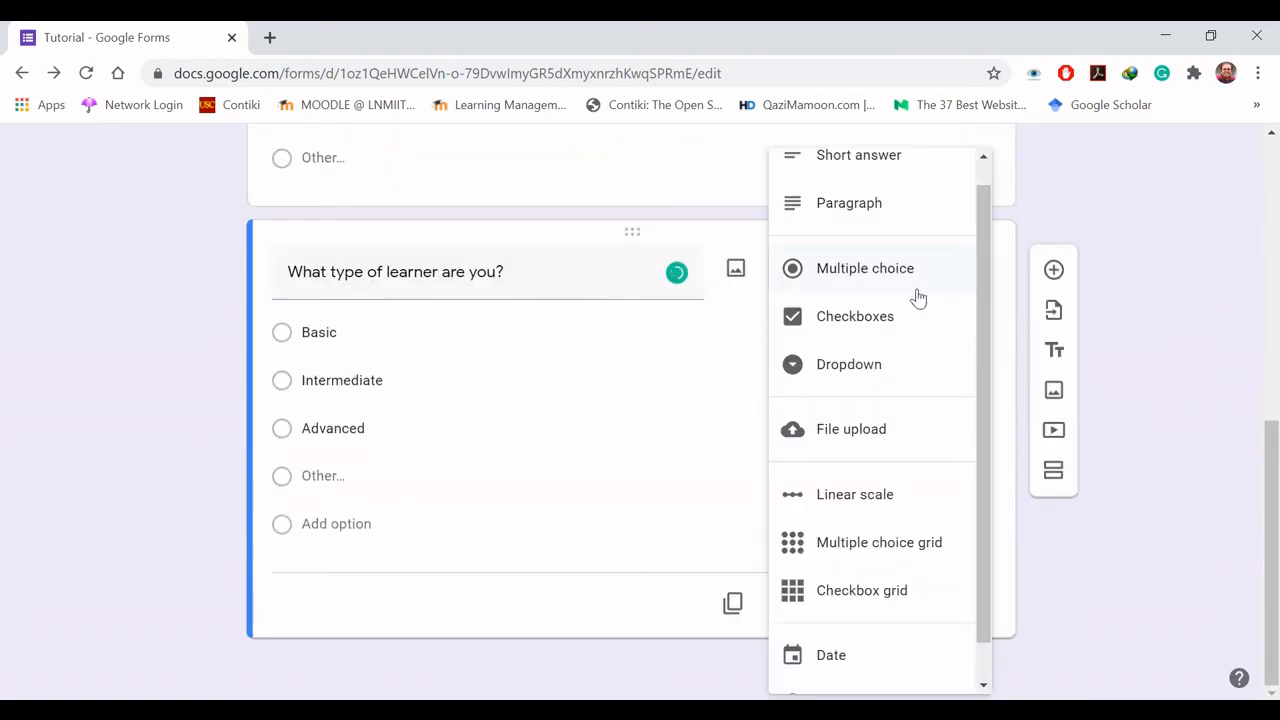
{"action": "left_click", "coordinate": [860, 316]}
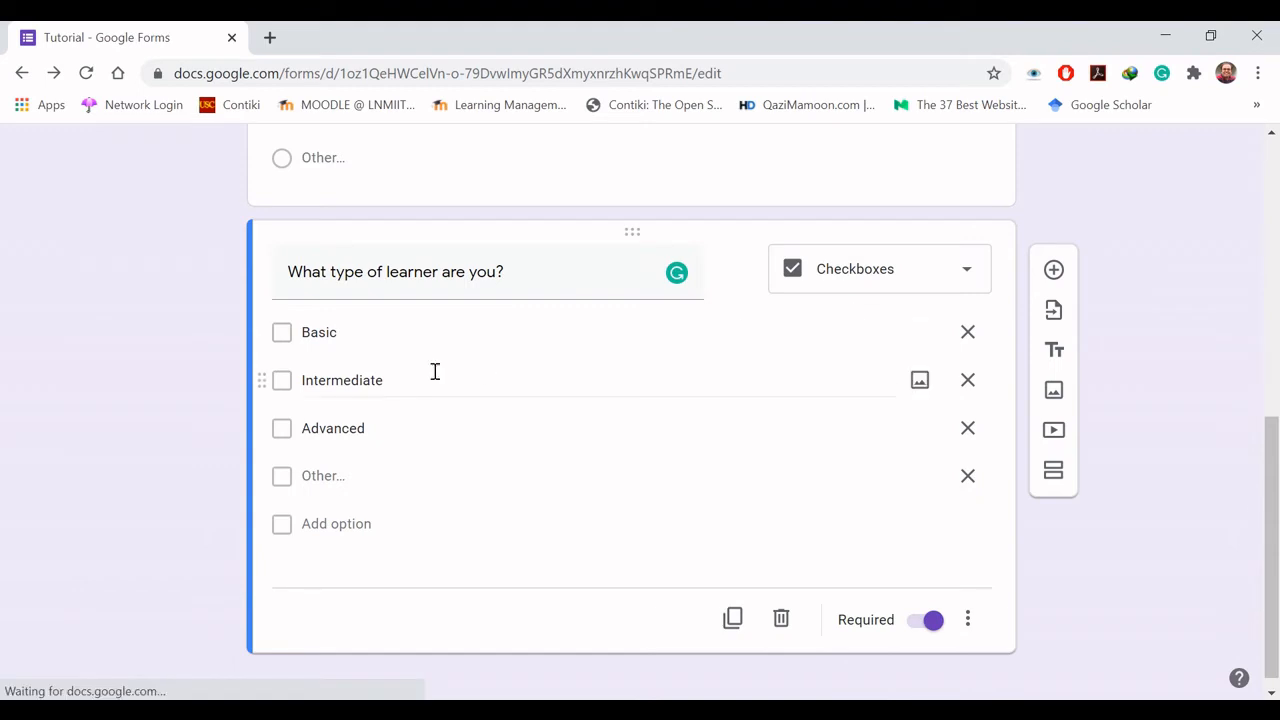
{"action": "left_click", "coordinate": [282, 338]}
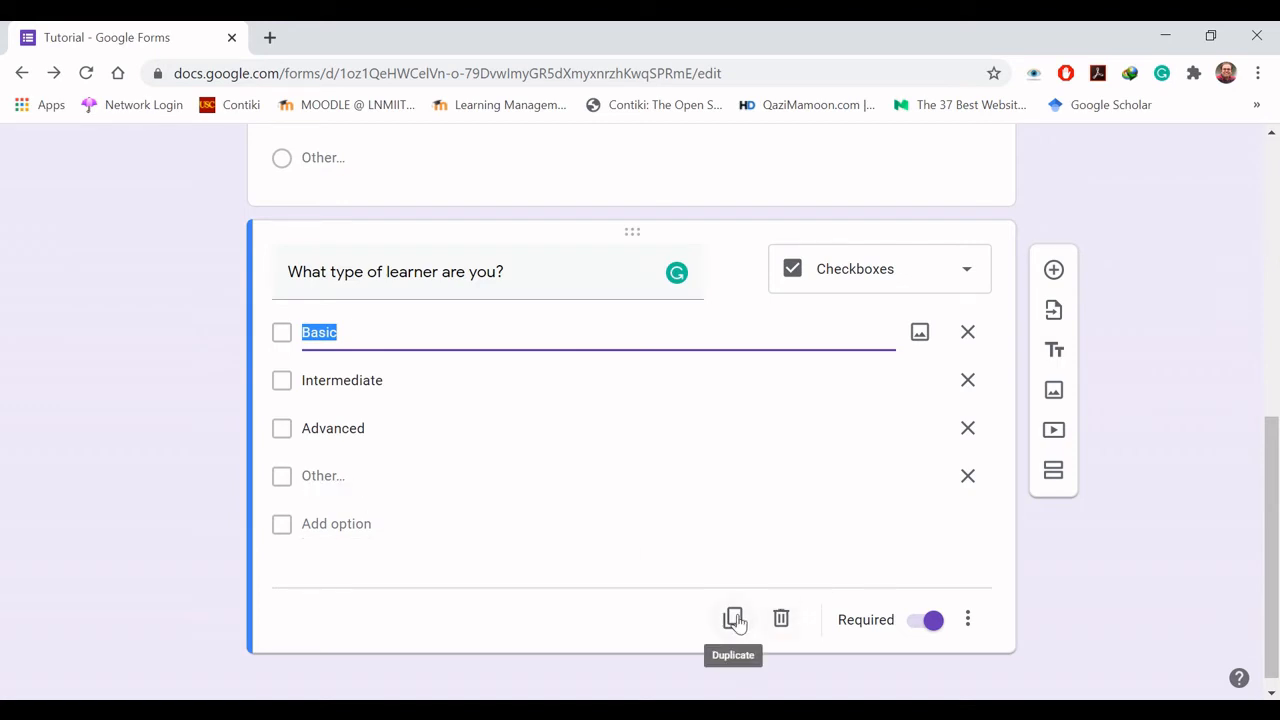
{"action": "left_click", "coordinate": [932, 622]}
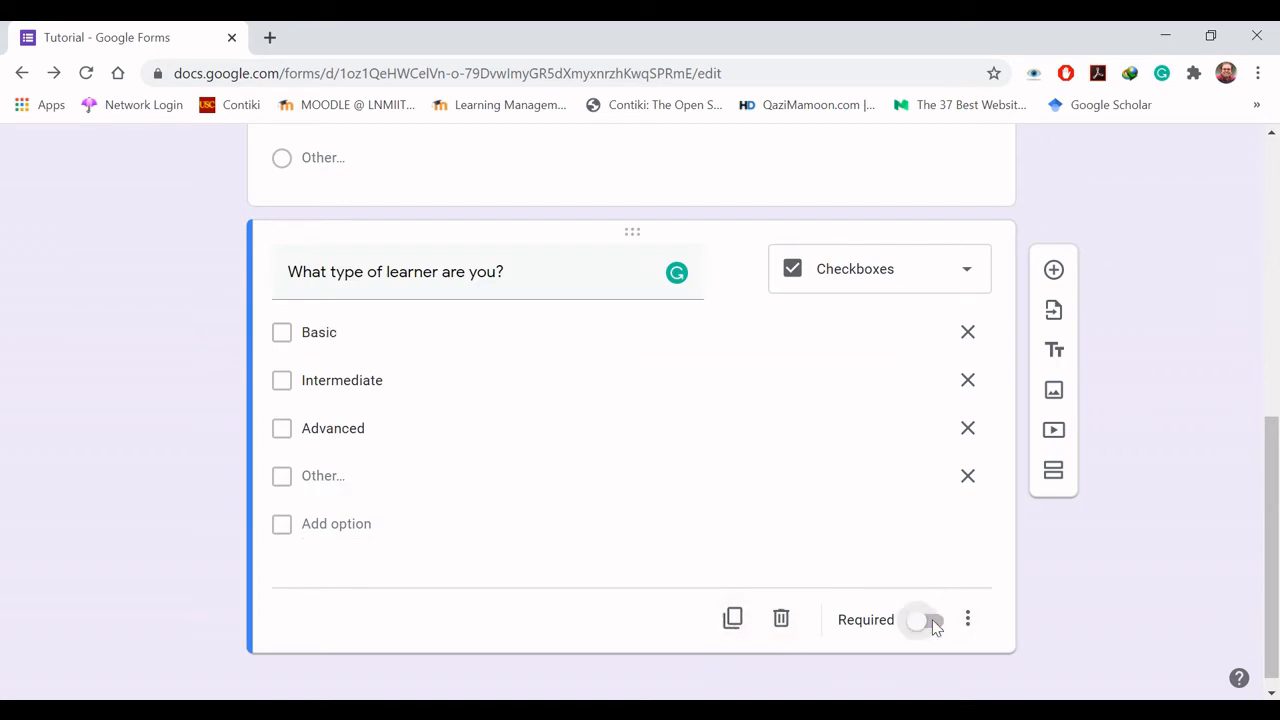
Step: Duplicate the checkboxes question and turn the copy into a required Dropdown question
{"action": "left_click", "coordinate": [731, 617]}
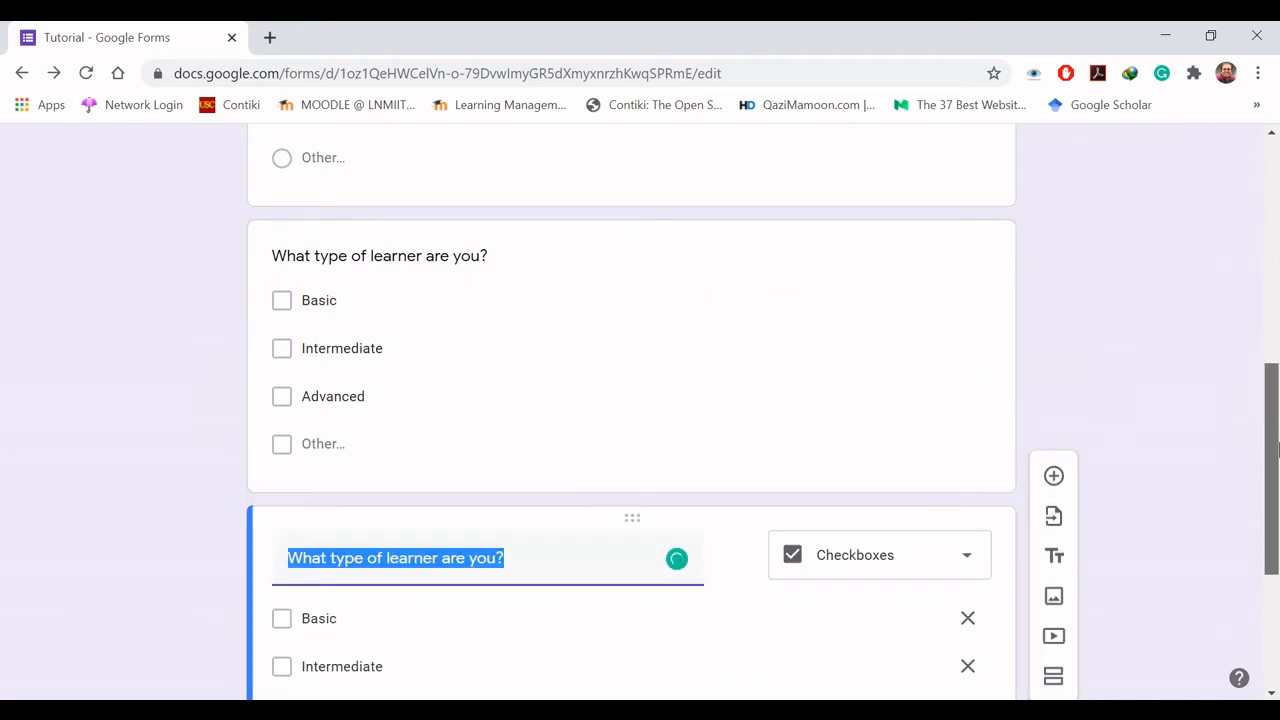
{"action": "left_click_drag", "start_coordinate": [1277, 422], "coordinate": [1277, 527]}
{"action": "left_click", "coordinate": [967, 294]}
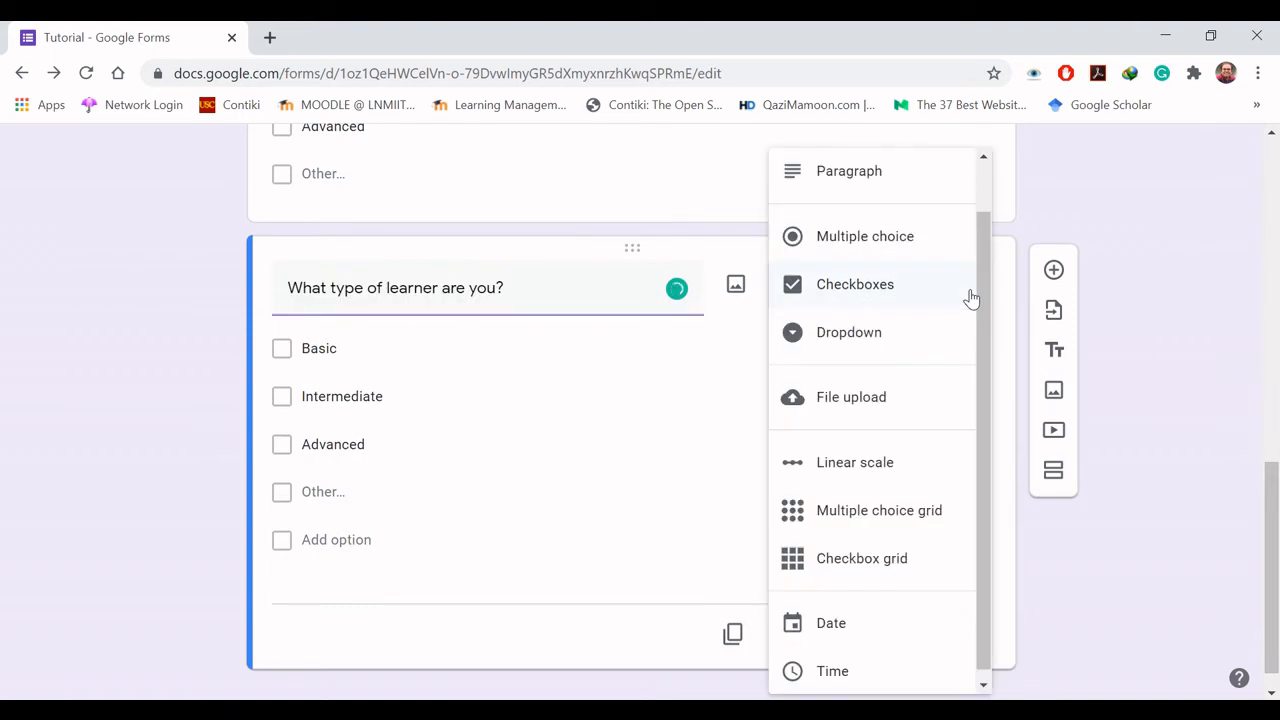
{"action": "left_click", "coordinate": [858, 332]}
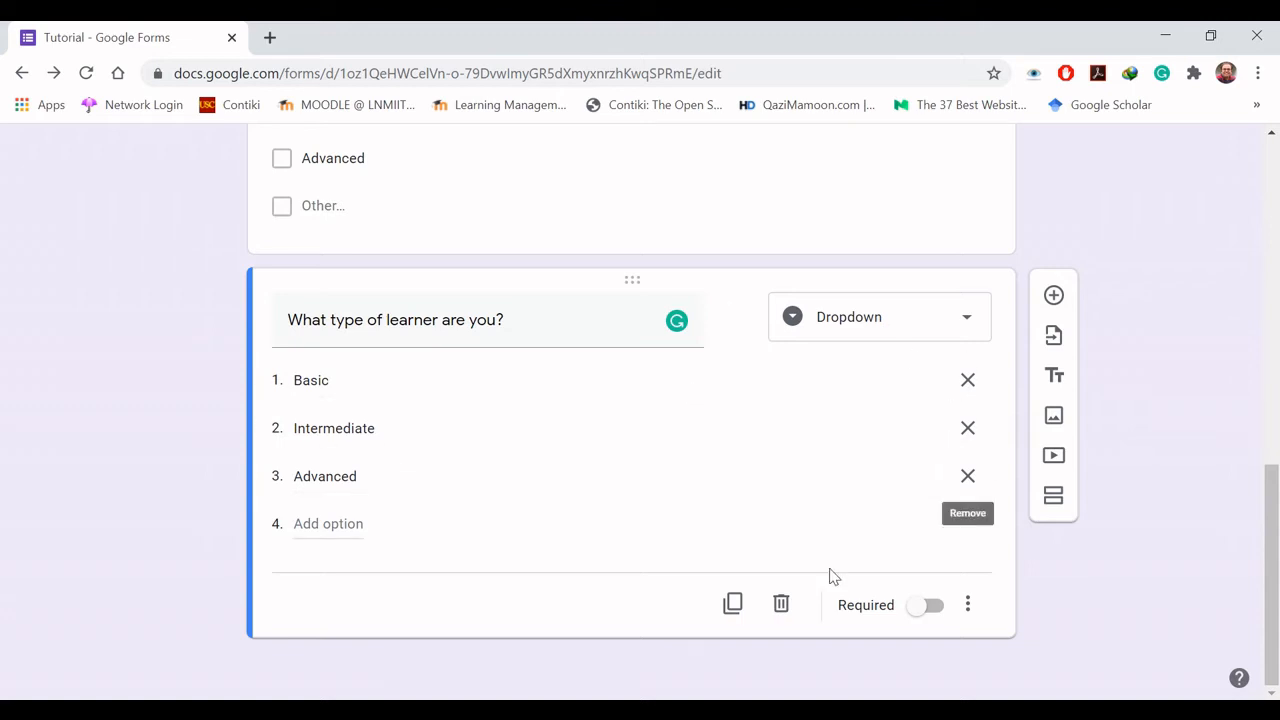
{"action": "left_click", "coordinate": [966, 321]}
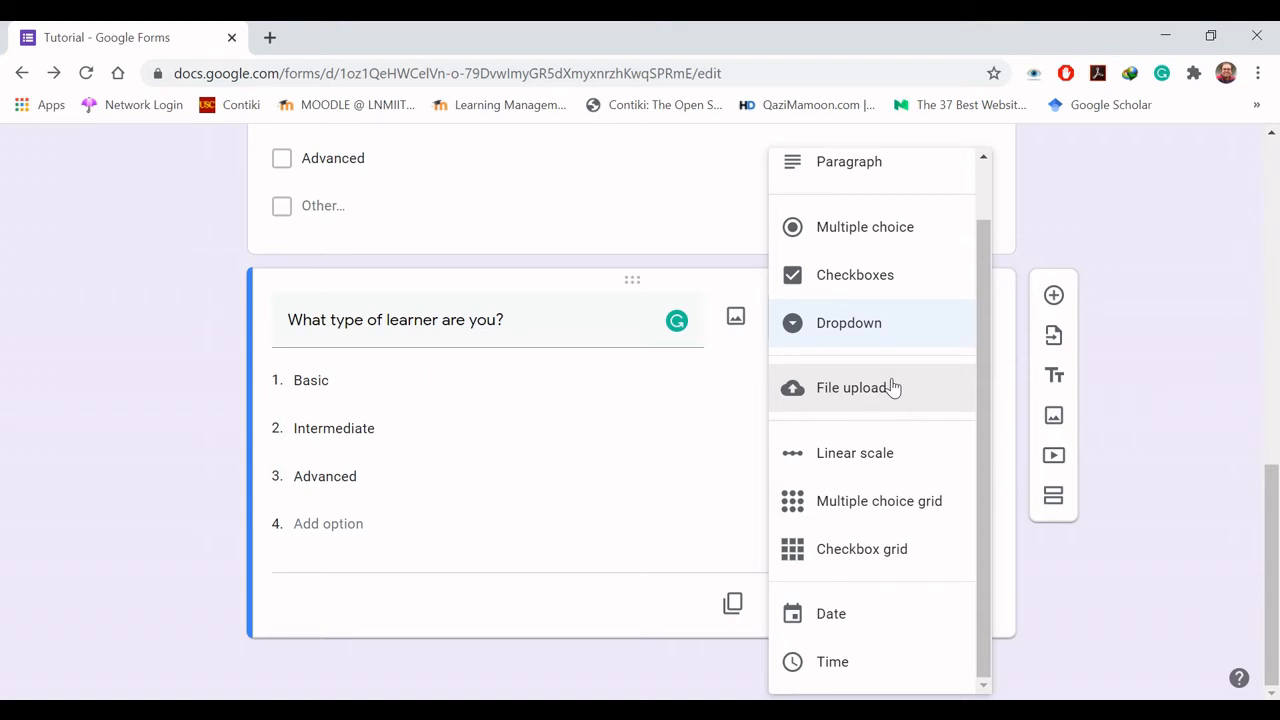
{"action": "left_click", "coordinate": [1165, 444]}
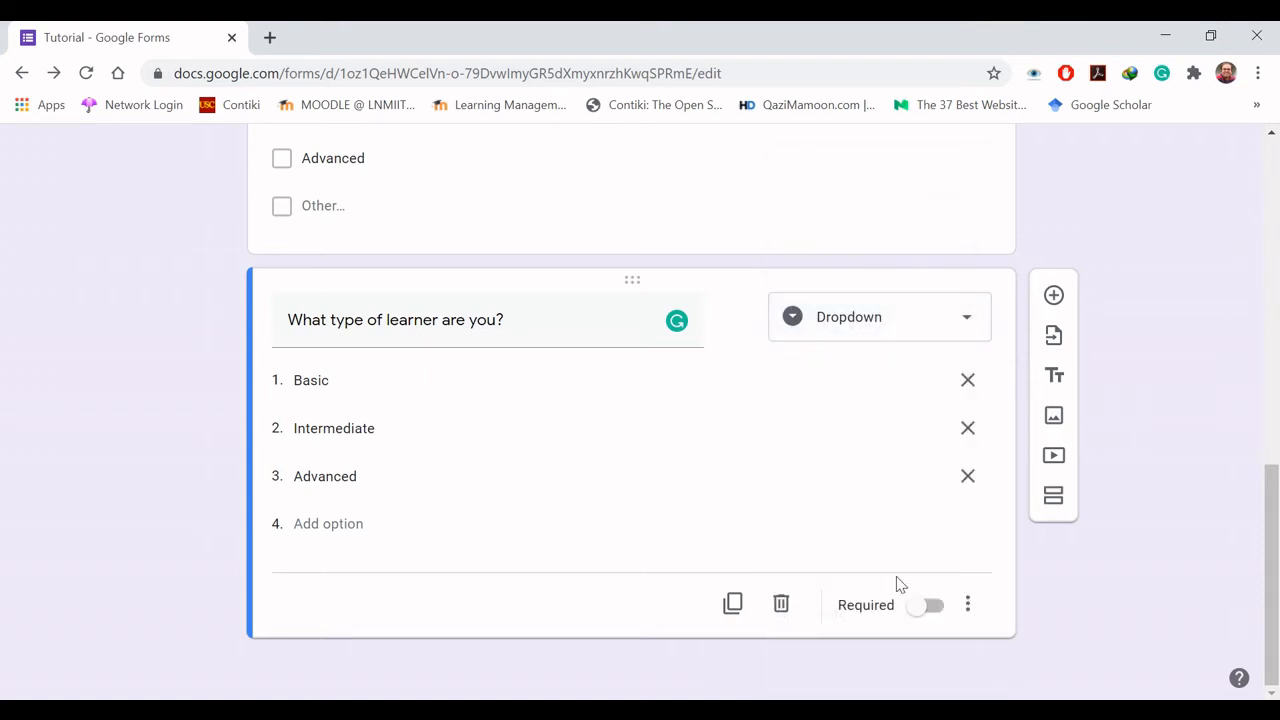
{"action": "left_click", "coordinate": [922, 605]}
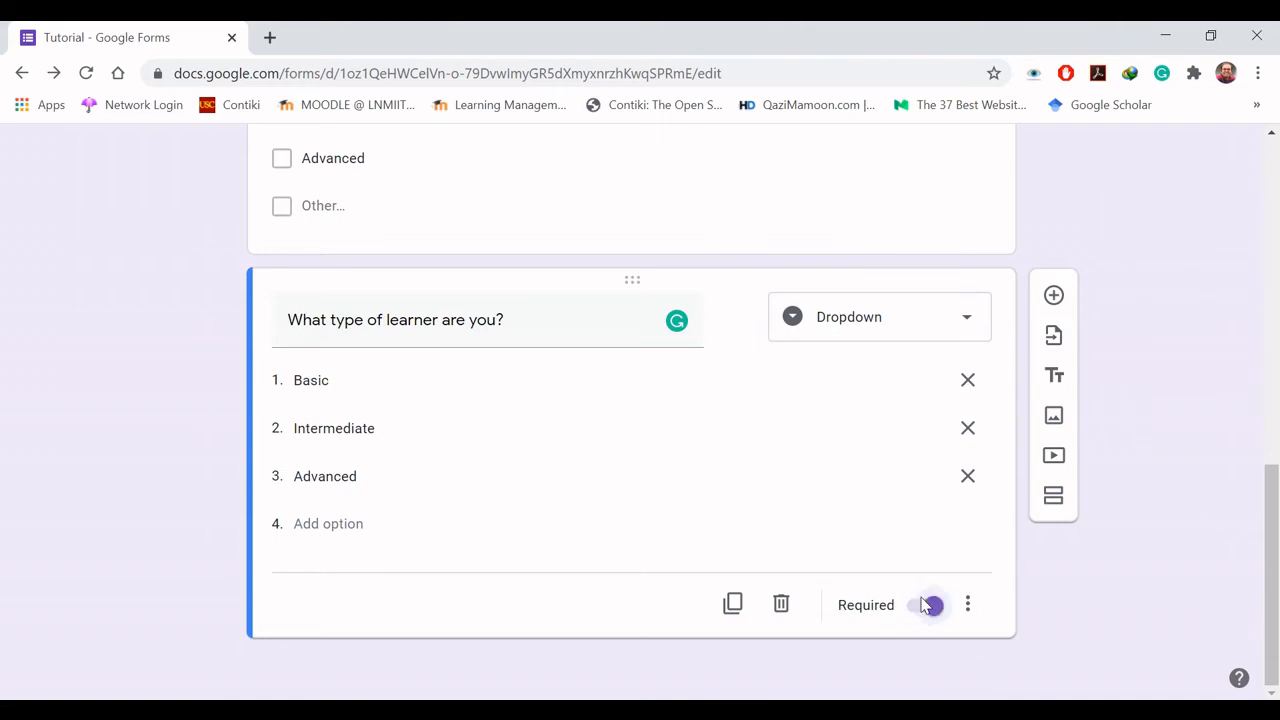
Step: Duplicate the dropdown question and turn the copy into a File upload question, allowing respondents to upload files to Drive
{"action": "left_click", "coordinate": [730, 604]}
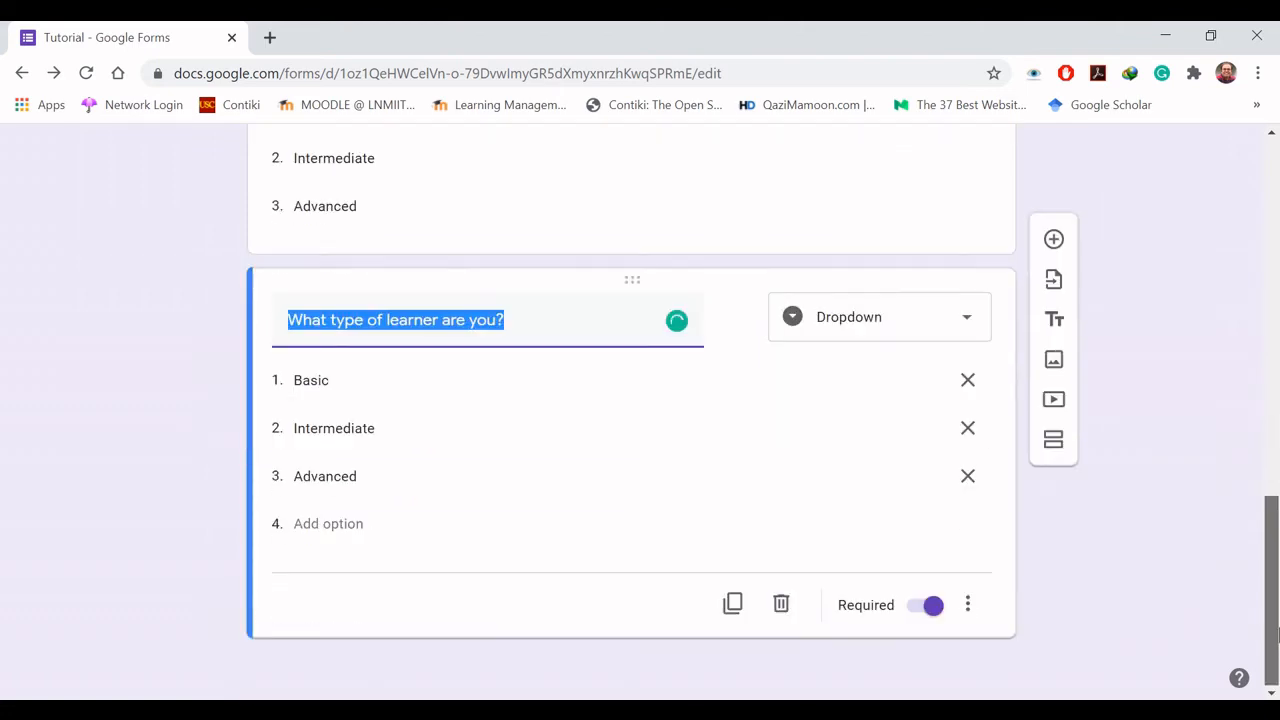
{"action": "left_click", "coordinate": [963, 318]}
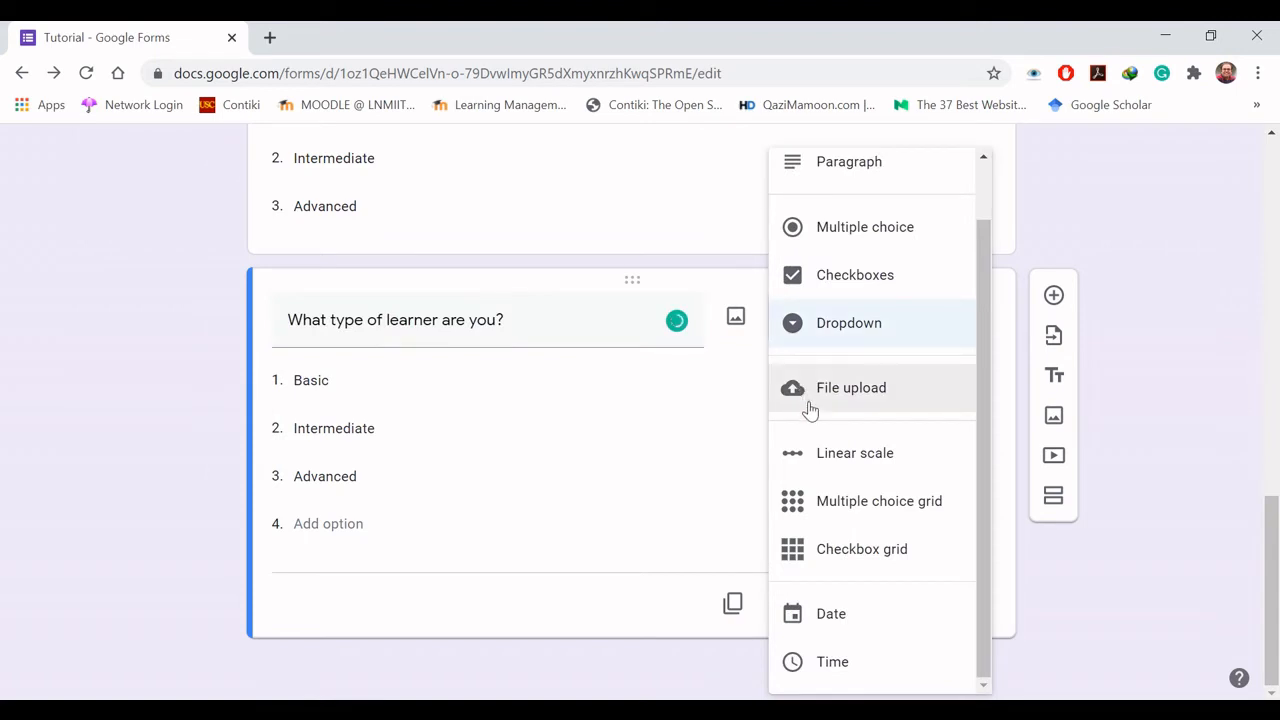
{"action": "left_click", "coordinate": [847, 405]}
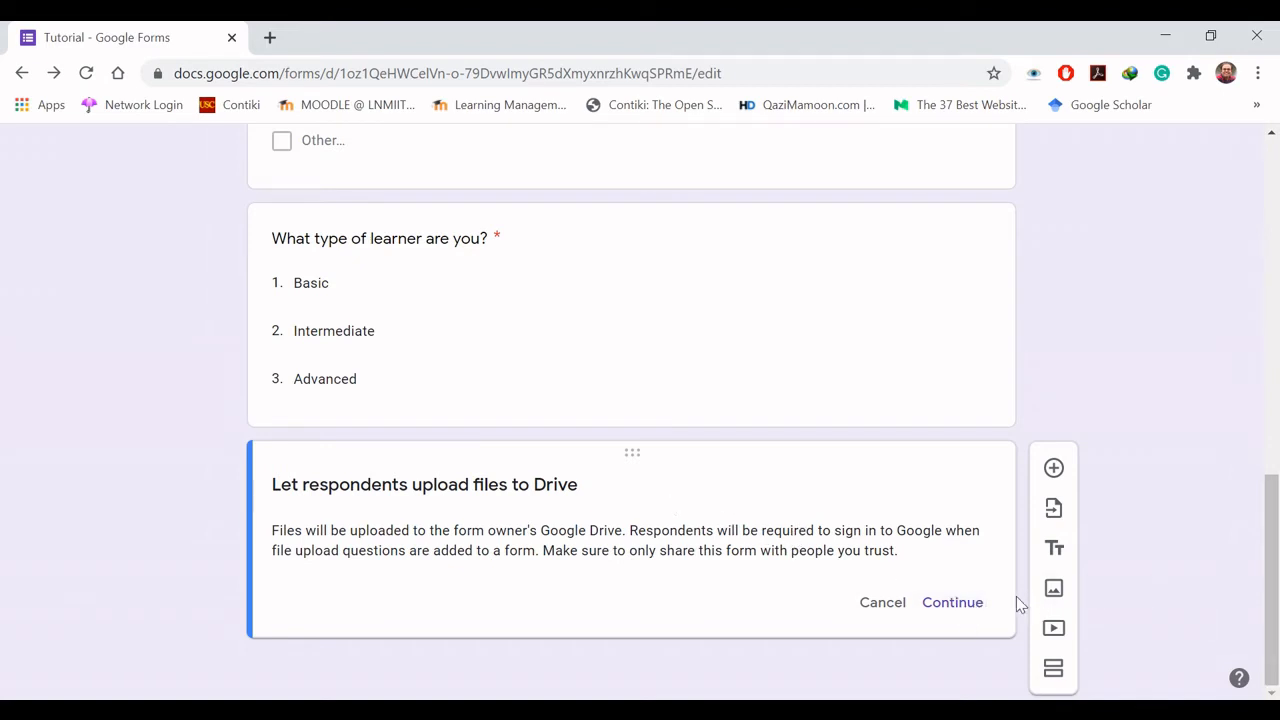
{"action": "left_click", "coordinate": [942, 606]}
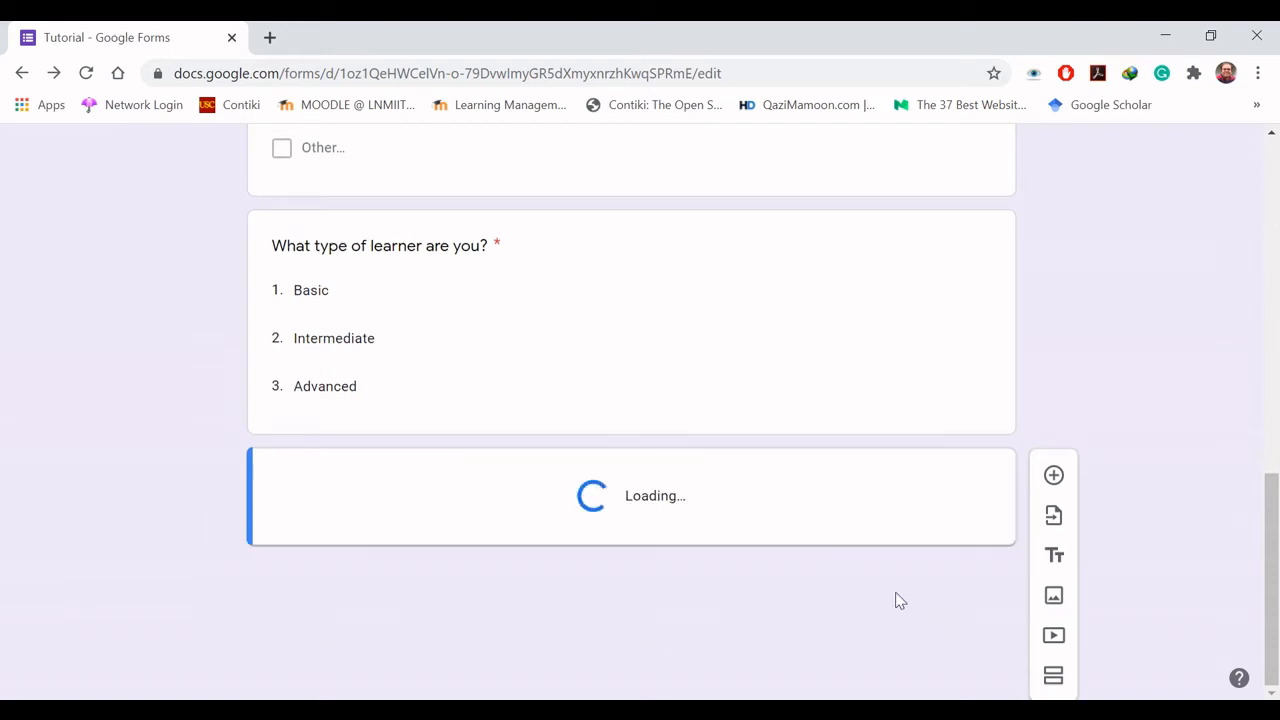
{"action": "left_click_drag", "start_coordinate": [1277, 553], "coordinate": [1277, 600]}
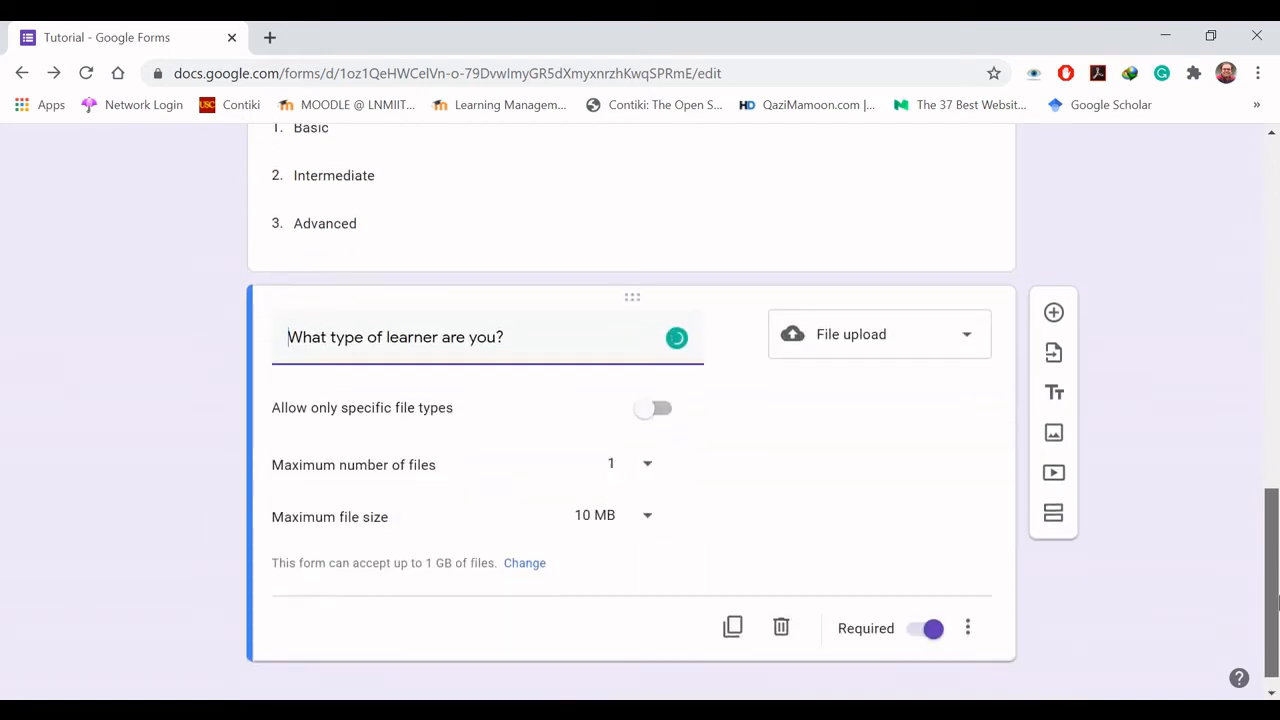
{"action": "left_click", "coordinate": [647, 420]}
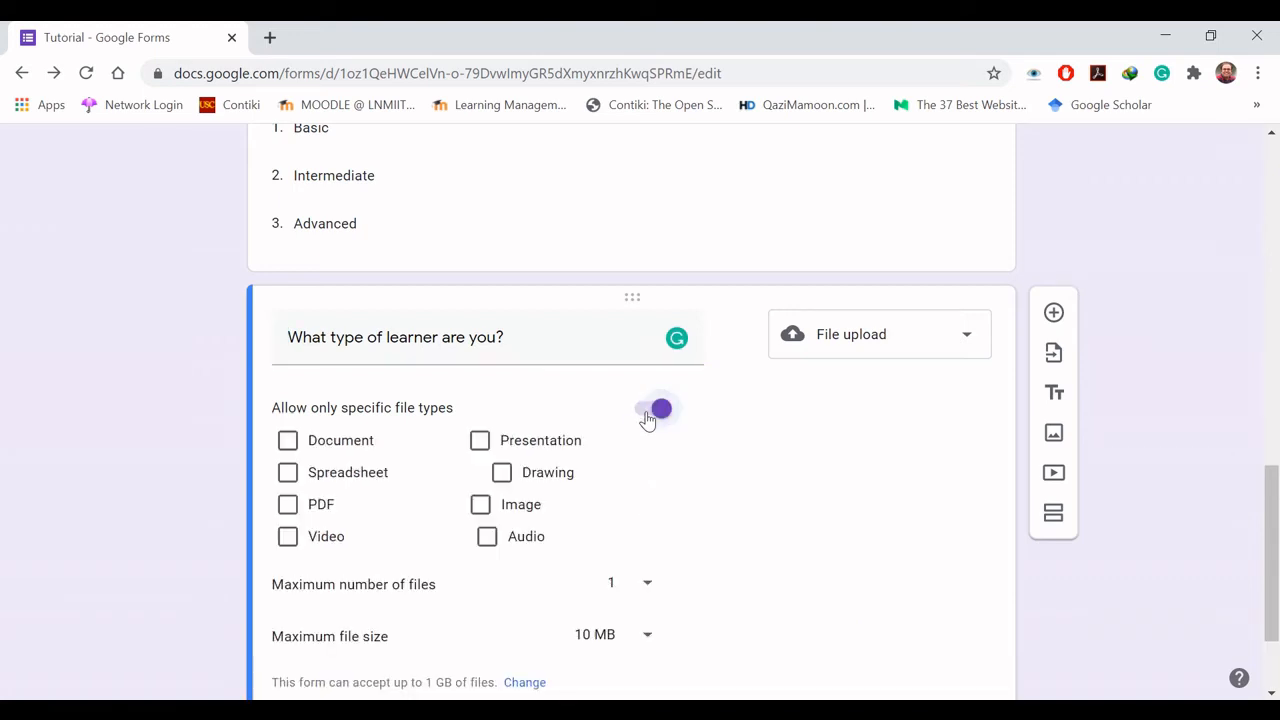
{"action": "left_click", "coordinate": [287, 444]}
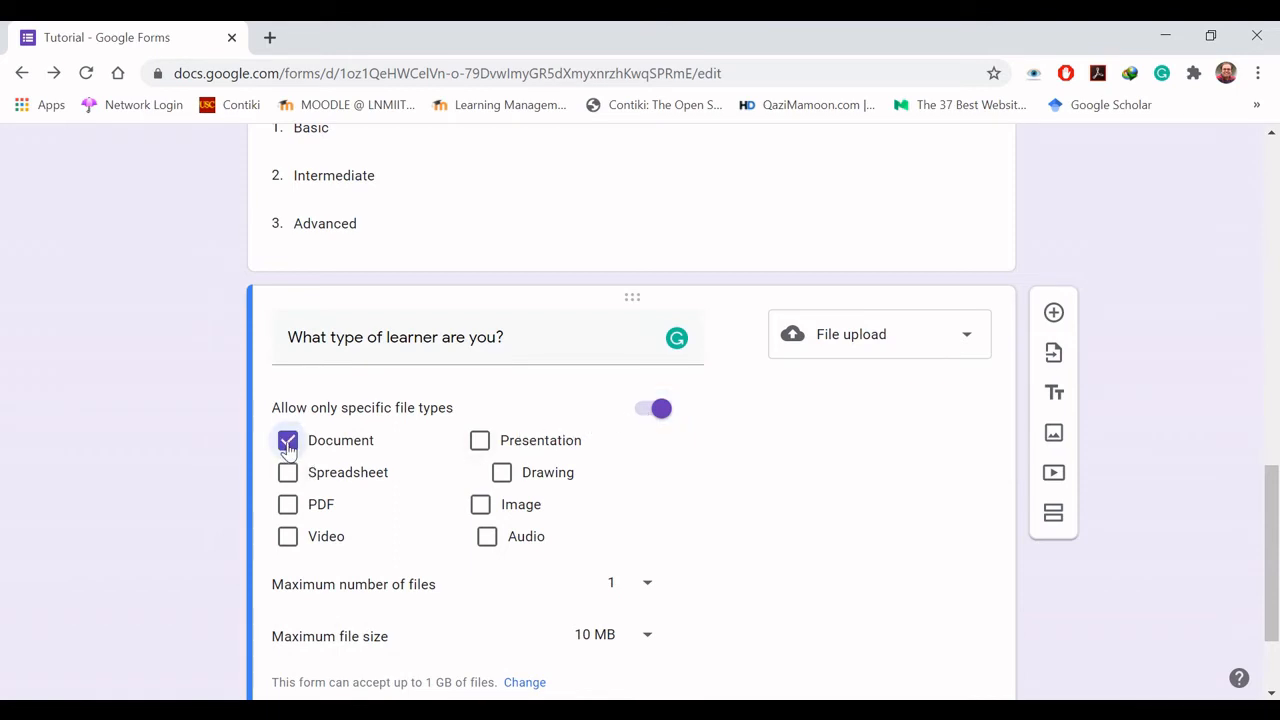
{"action": "left_click", "coordinate": [288, 505]}
{"action": "left_click", "coordinate": [481, 442]}
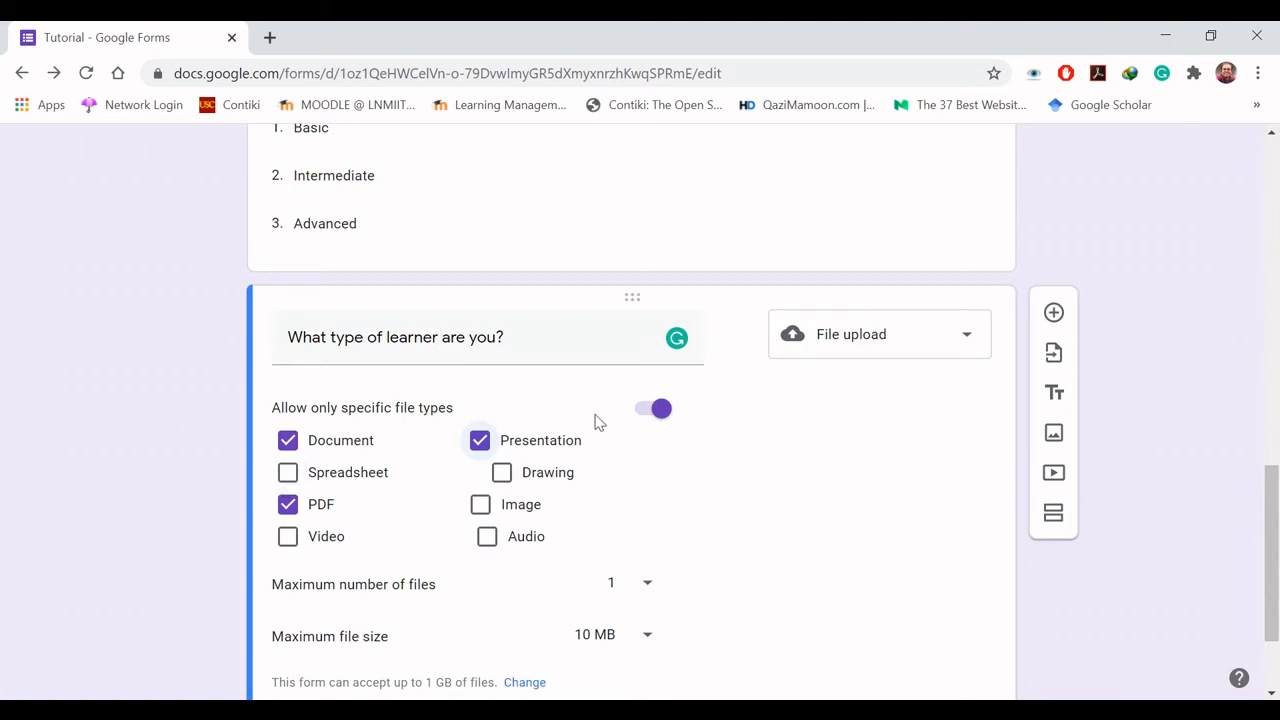
{"action": "left_click", "coordinate": [662, 410]}
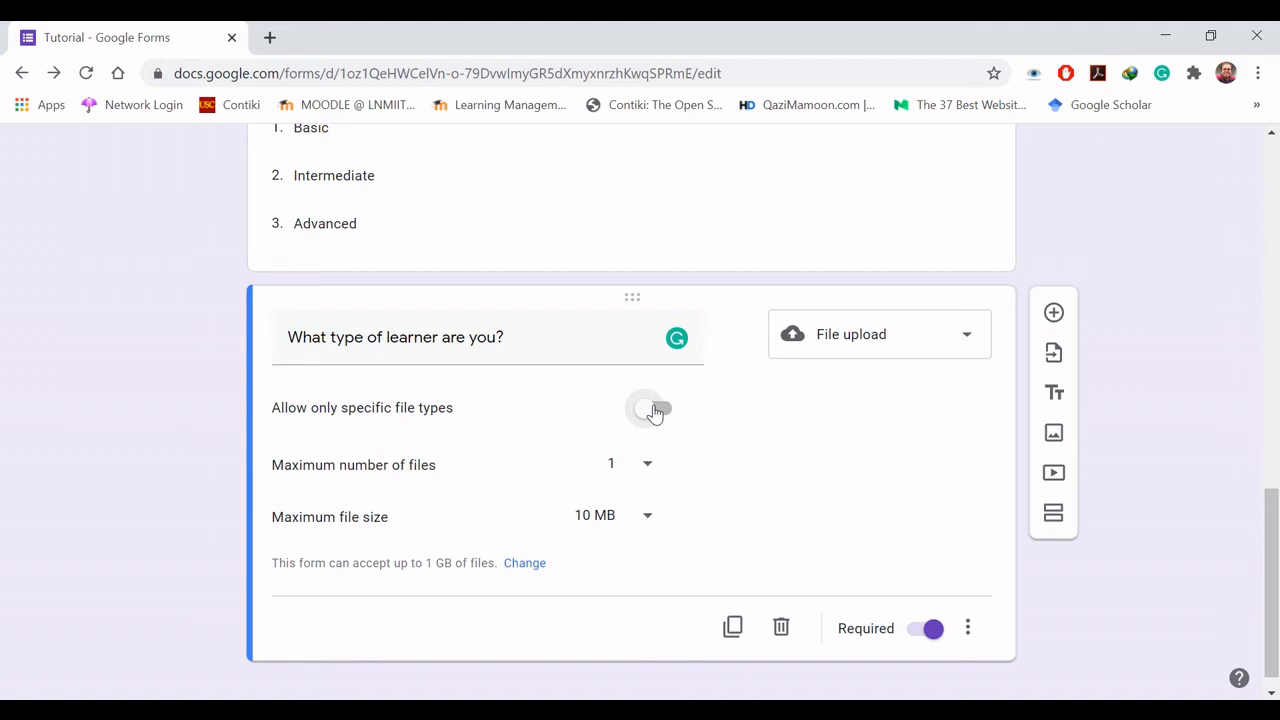
Step: Allow only specific file types for the file upload question: Document, PDF and Presentation
{"action": "left_click", "coordinate": [655, 411]}
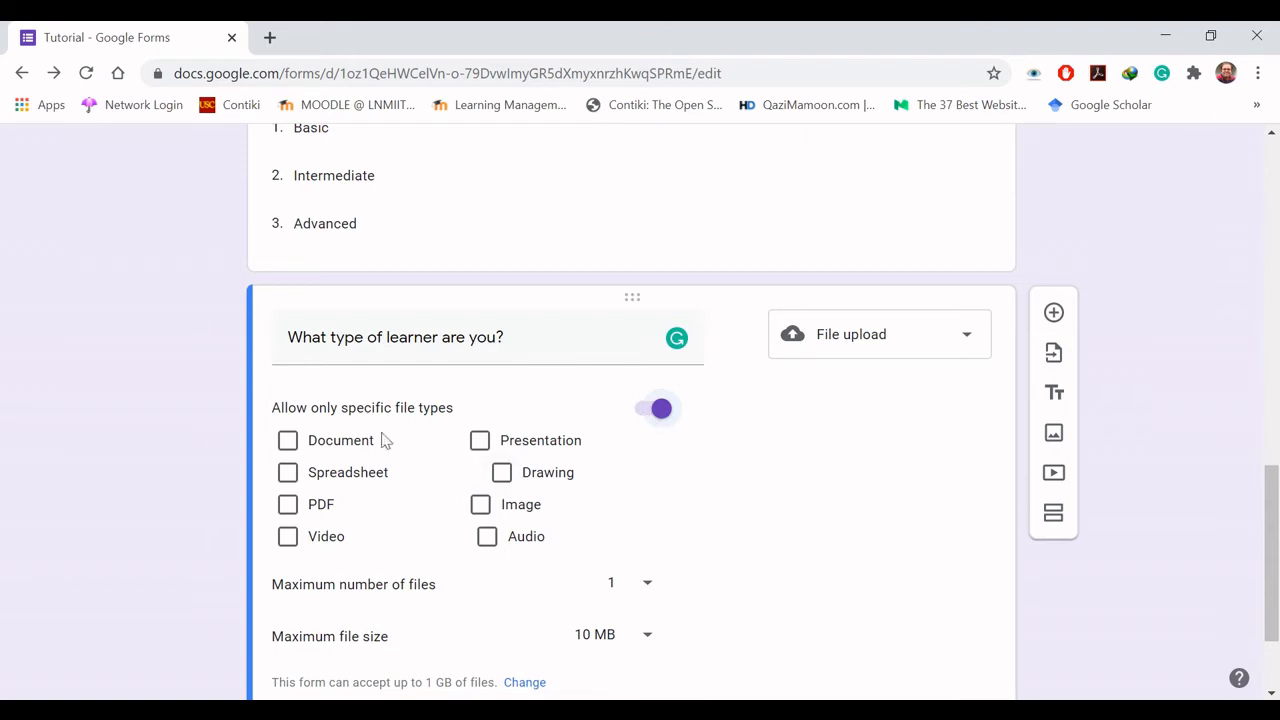
{"action": "left_click", "coordinate": [284, 443]}
{"action": "left_click", "coordinate": [287, 533]}
{"action": "left_click", "coordinate": [287, 535]}
{"action": "left_click", "coordinate": [287, 506]}
{"action": "left_click", "coordinate": [479, 440]}
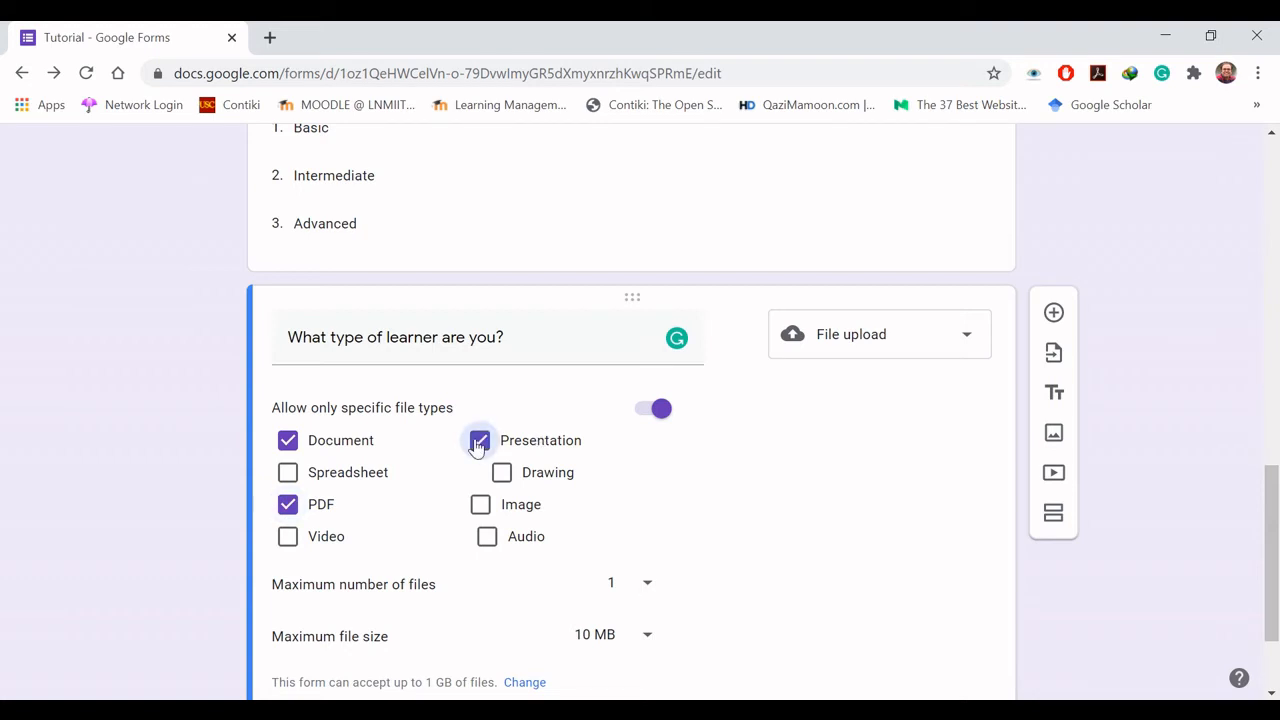
Step: Append "(.doc/.docx,.ppt/.pptx,.pdf)" to the title of the file upload question
{"action": "left_click", "coordinate": [530, 352]}
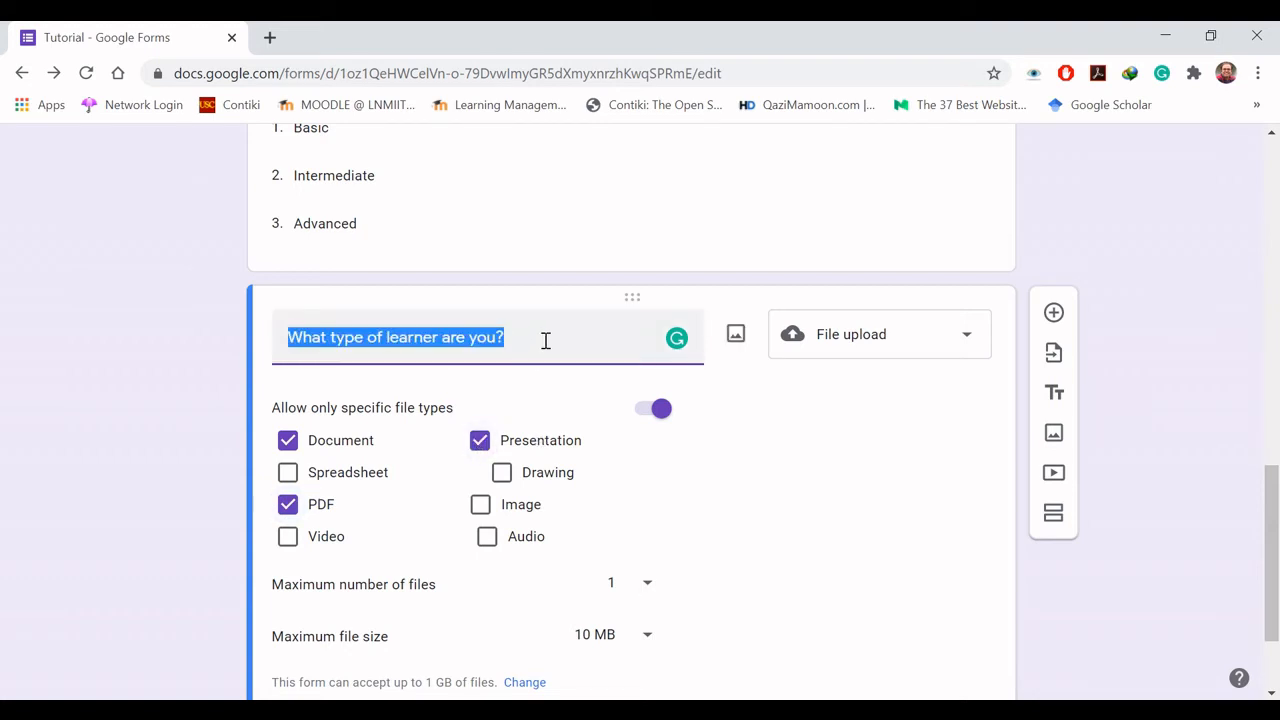
{"action": "left_click", "coordinate": [546, 340]}
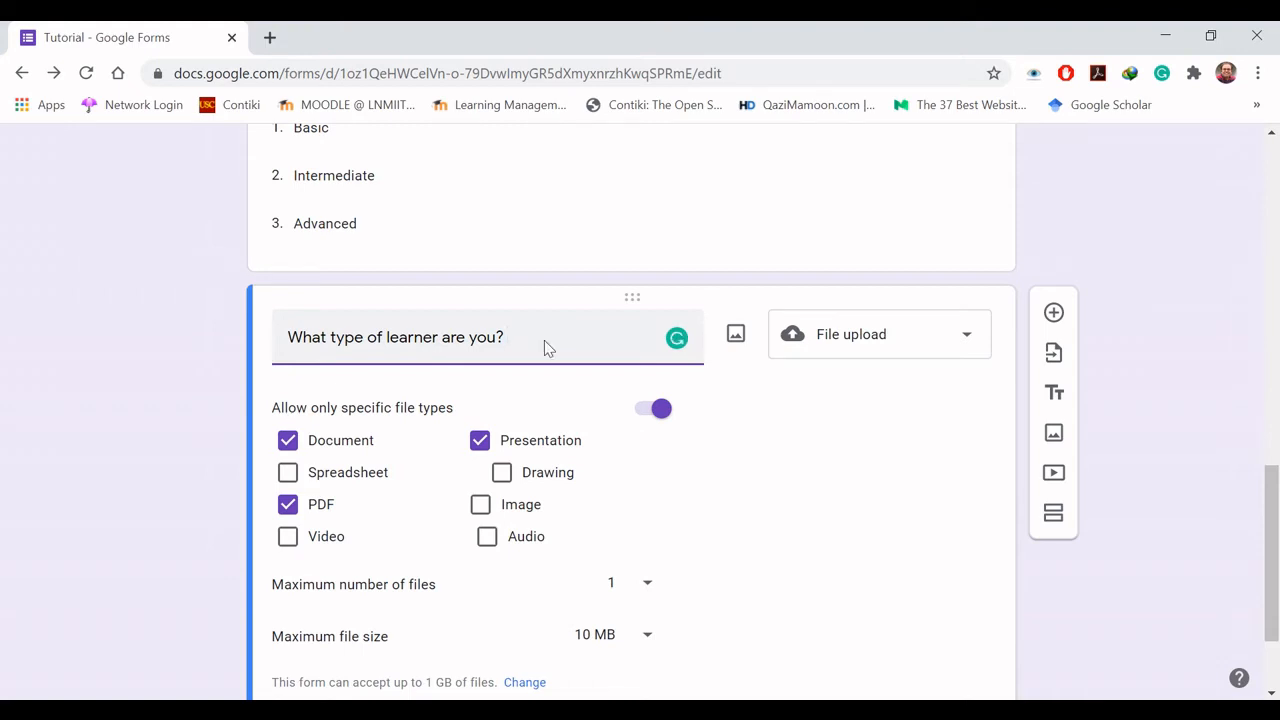
{"action": "type", "text": "()"}
{"action": "type", "text": ".d"}
{"action": "type", "text": "oc,.docs"}
{"action": "key", "text": "BackSpace"}
{"action": "type", "text": "x,.ppt/.pptx"}
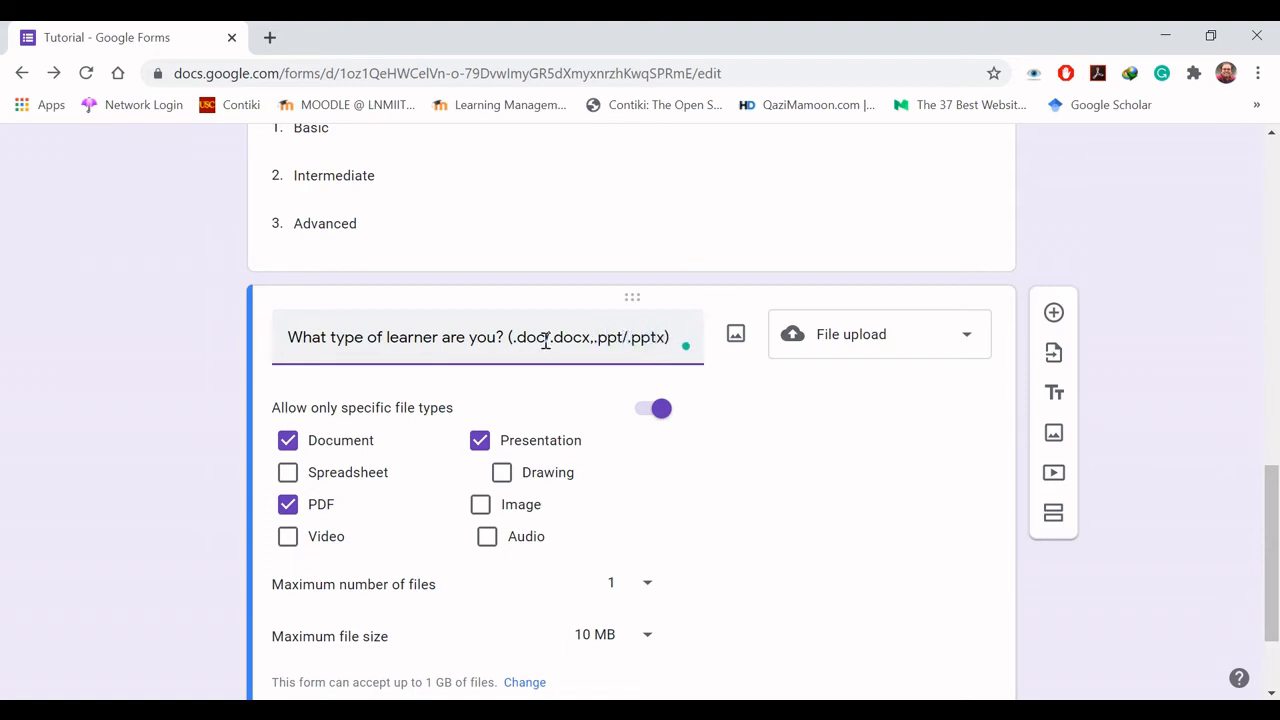
{"action": "type", "text": ","}
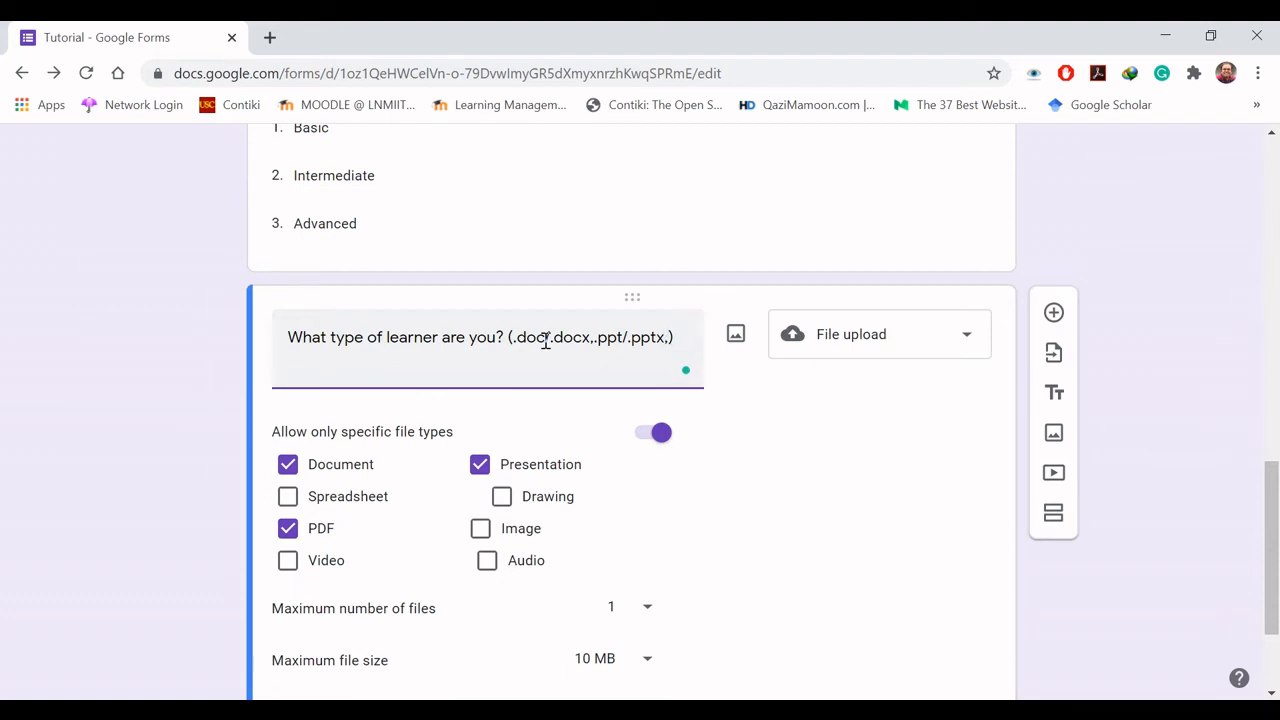
{"action": "type", "text": ".pdf"}
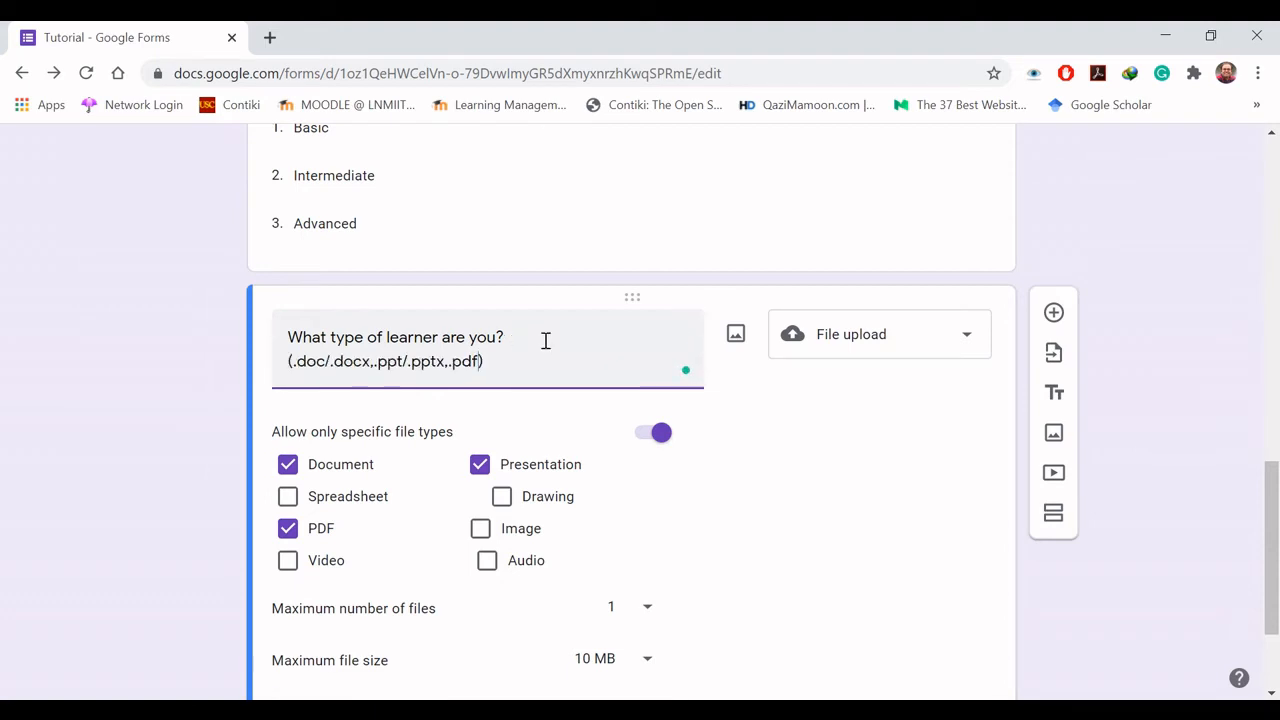
{"action": "left_click", "coordinate": [156, 437]}
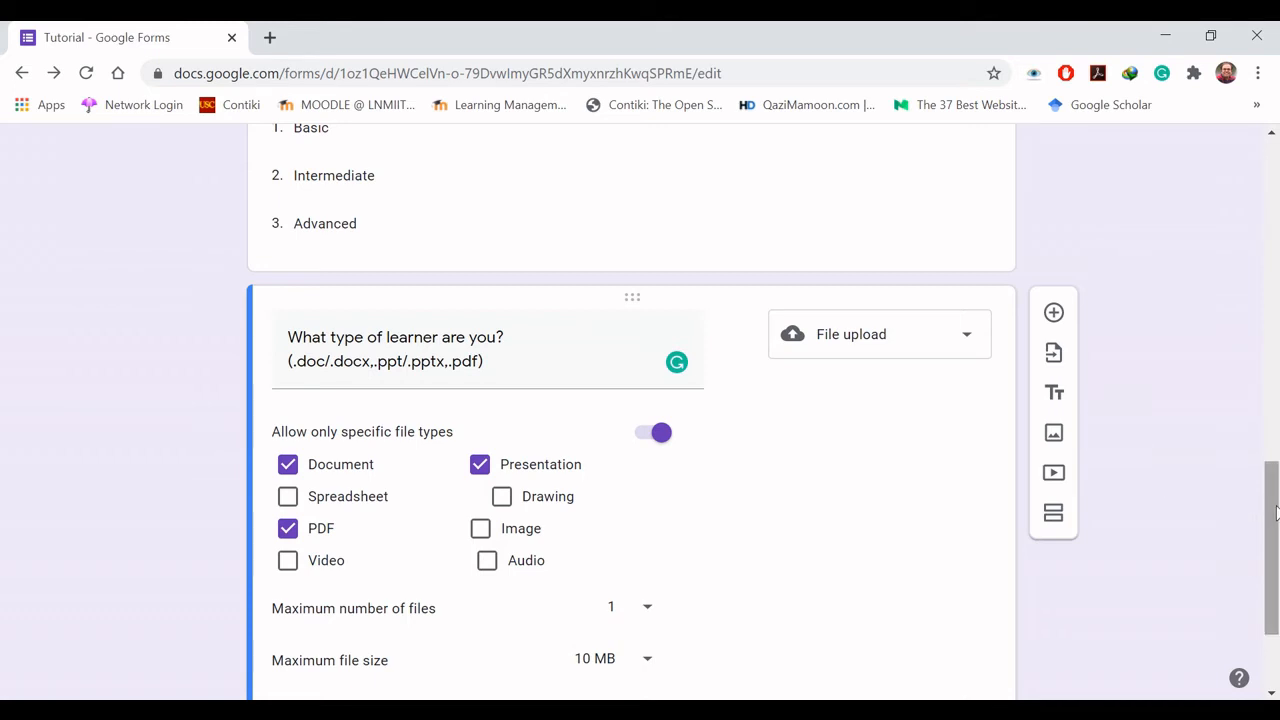
Step: Review the choices for maximum number of files and maximum file size, keeping 1 file and 10 MB
{"action": "left_click_drag", "start_coordinate": [1276, 528], "coordinate": [1277, 578]}
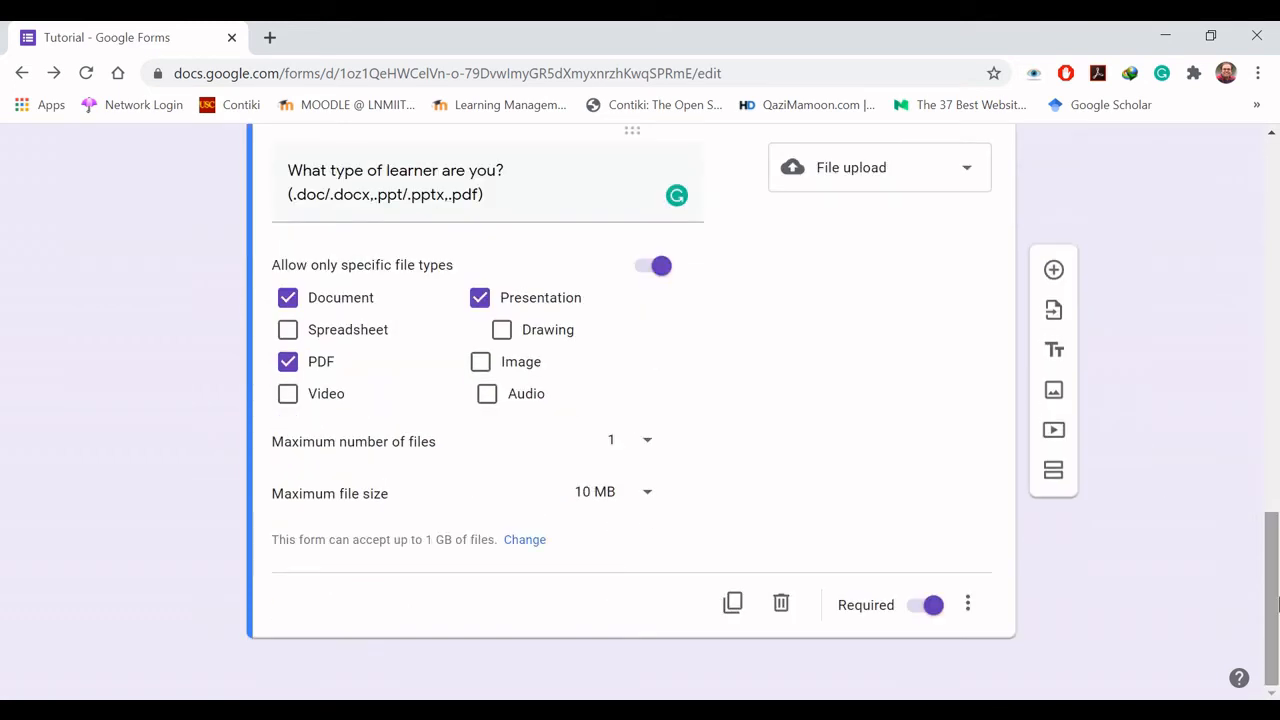
{"action": "left_click", "coordinate": [647, 446]}
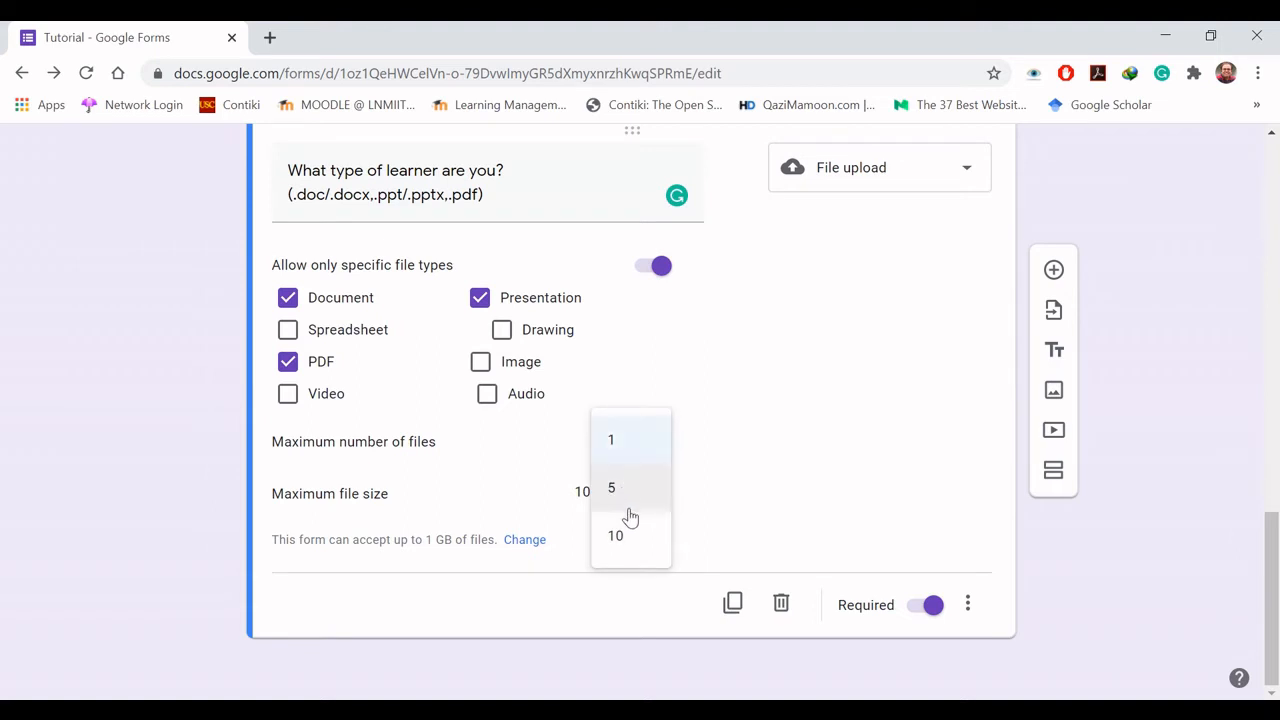
{"action": "left_click", "coordinate": [1212, 560]}
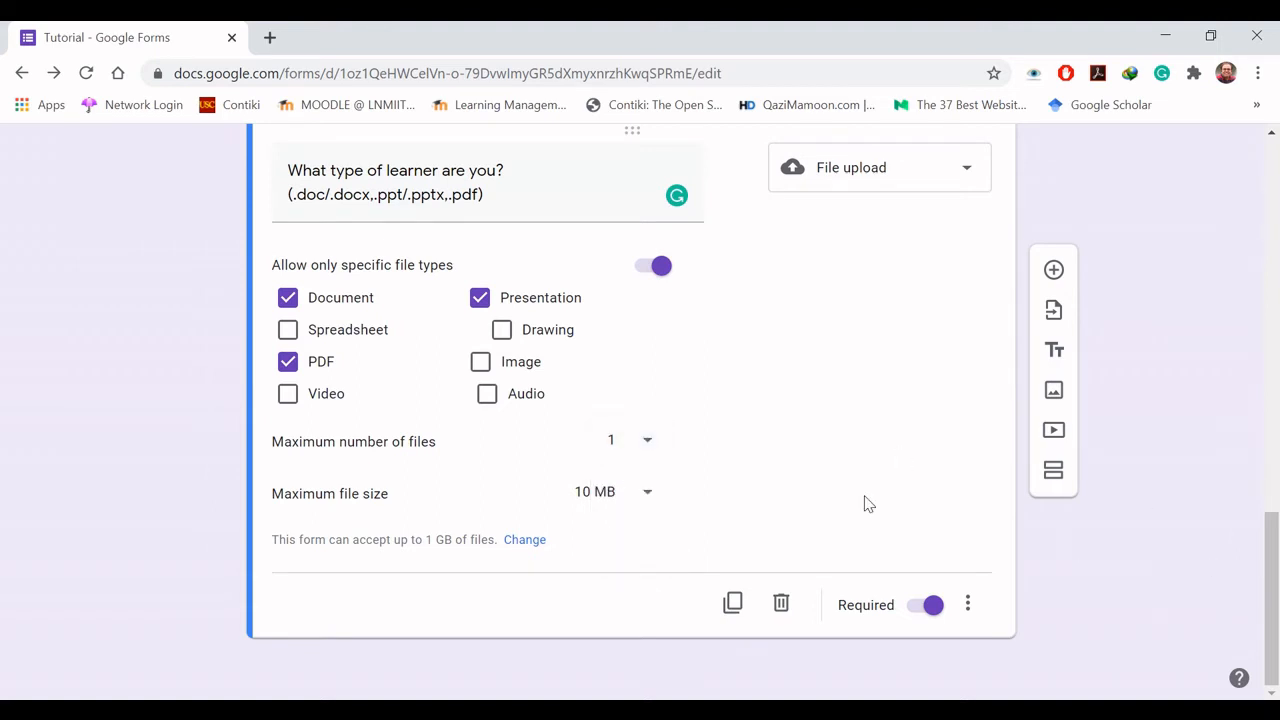
{"action": "left_click", "coordinate": [647, 497]}
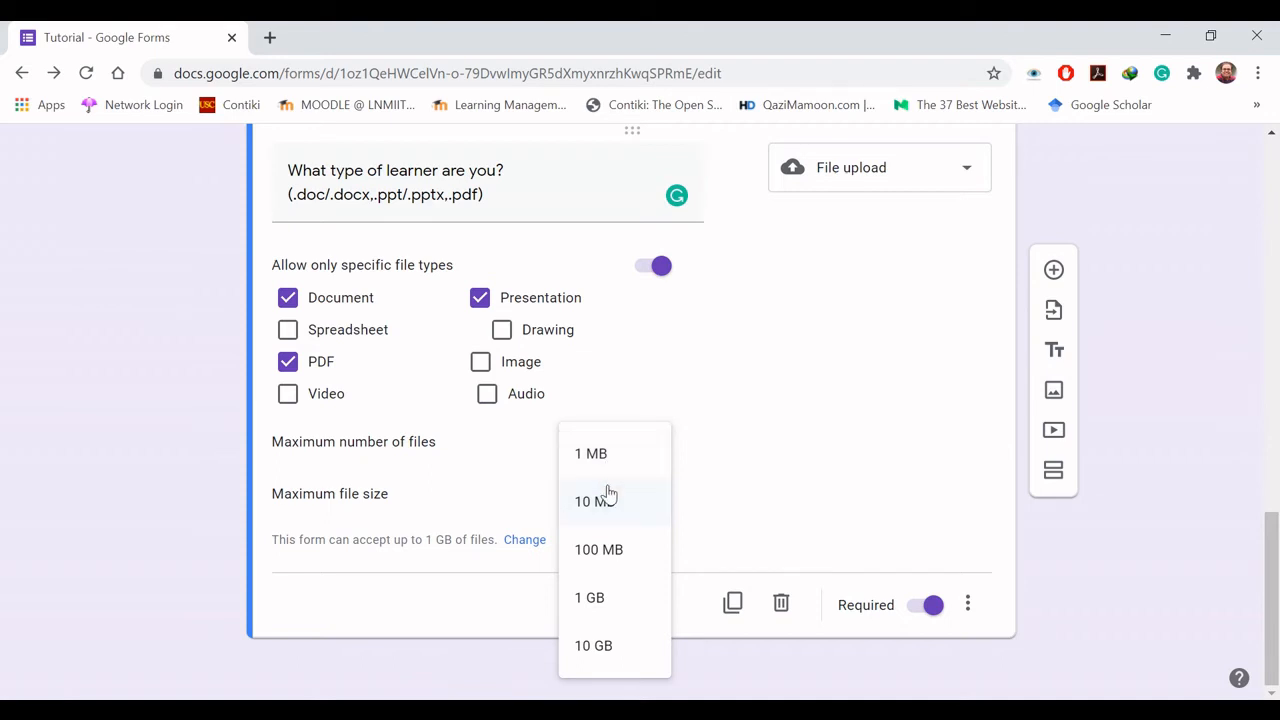
{"action": "left_click", "coordinate": [609, 494]}
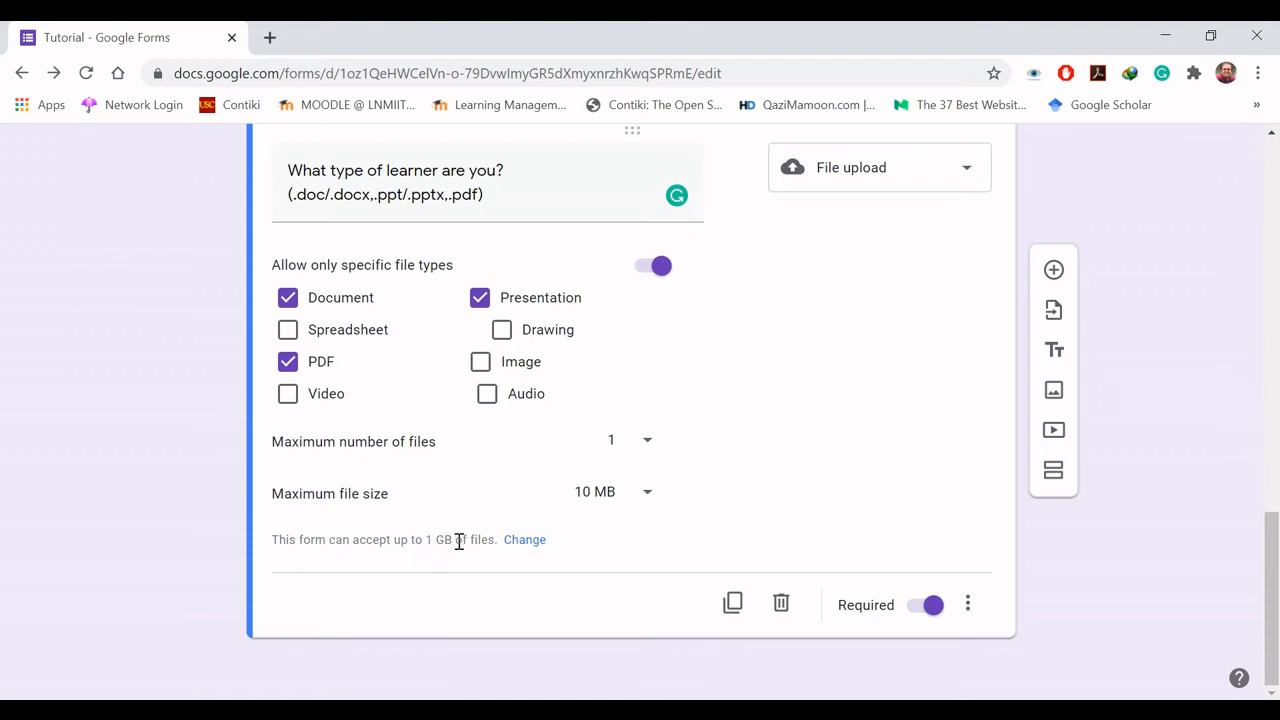
{"action": "left_click", "coordinate": [645, 494]}
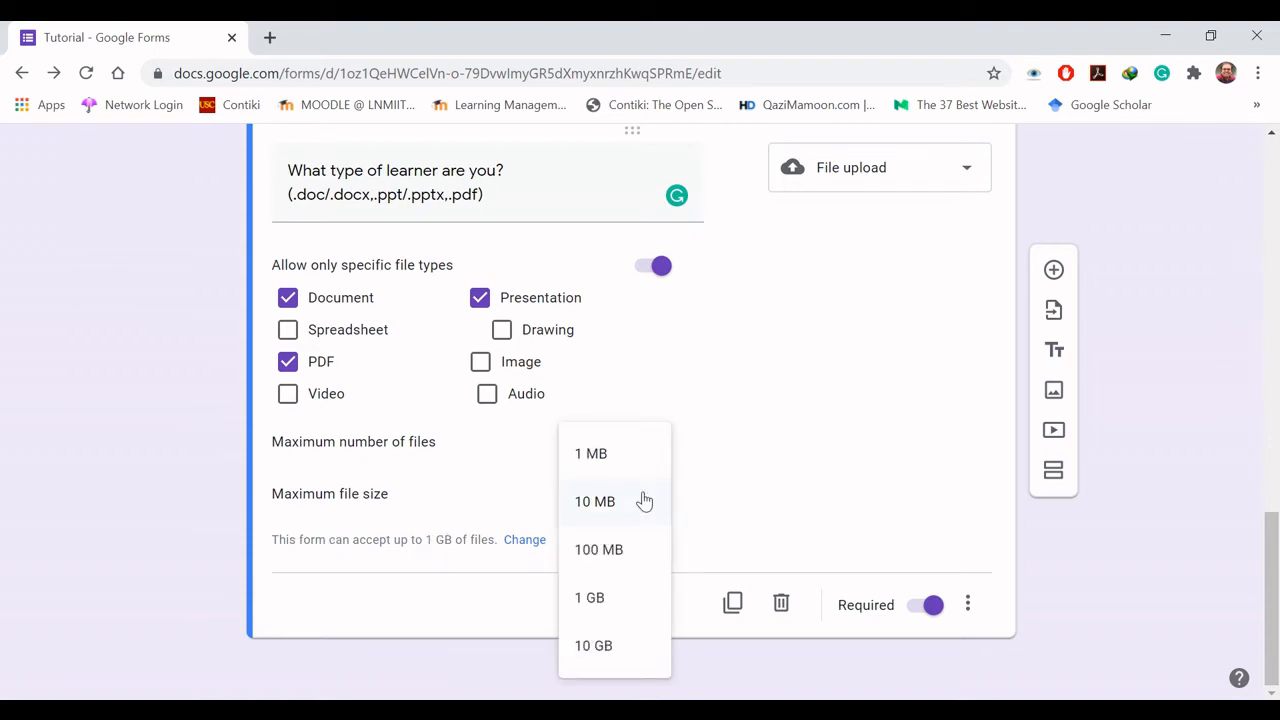
{"action": "left_click", "coordinate": [138, 498]}
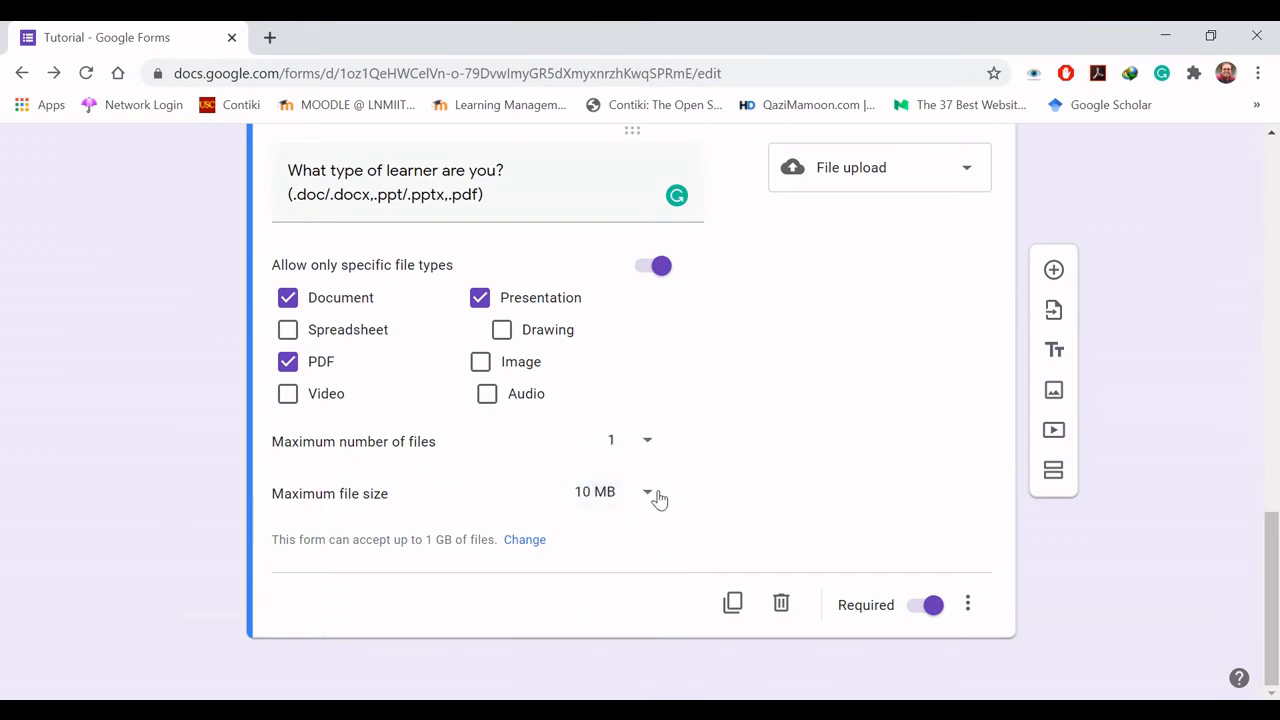
Step: Look at the form settings' choices for the maximum size of all uploaded files and leave without saving
{"action": "left_click", "coordinate": [526, 541]}
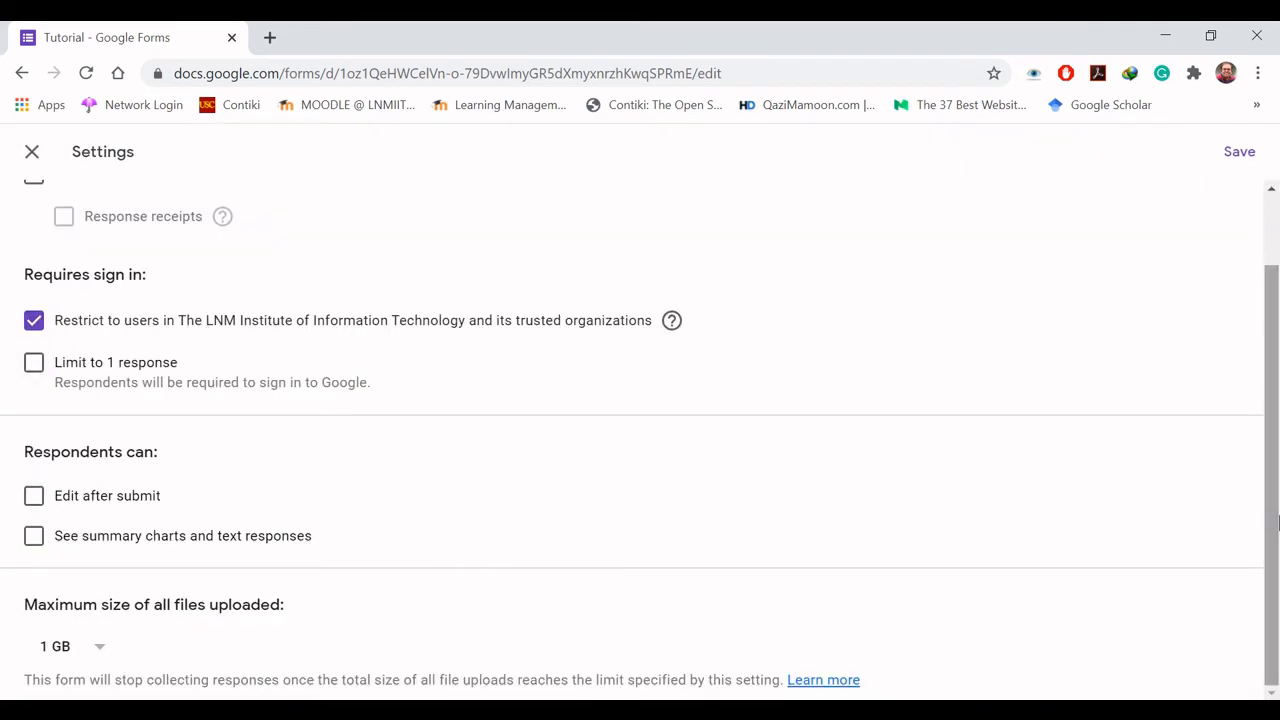
{"action": "left_click", "coordinate": [105, 653]}
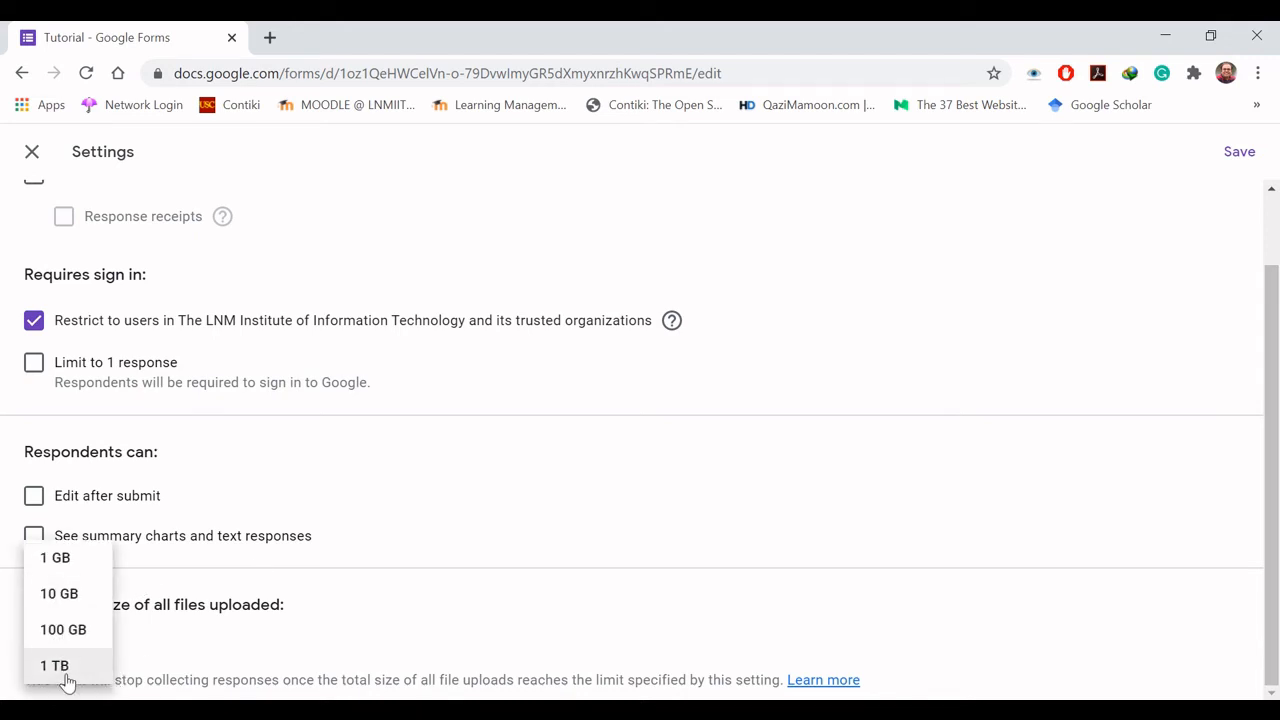
{"action": "left_click", "coordinate": [395, 567]}
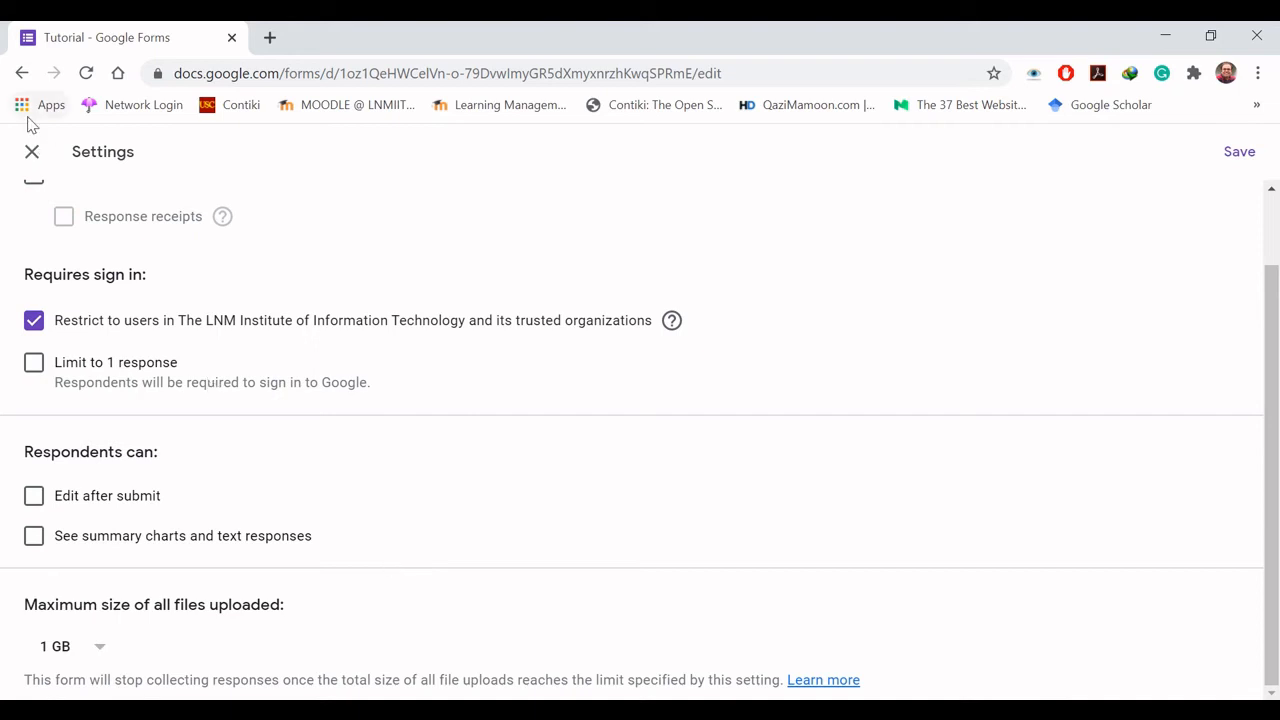
{"action": "left_click", "coordinate": [32, 155]}
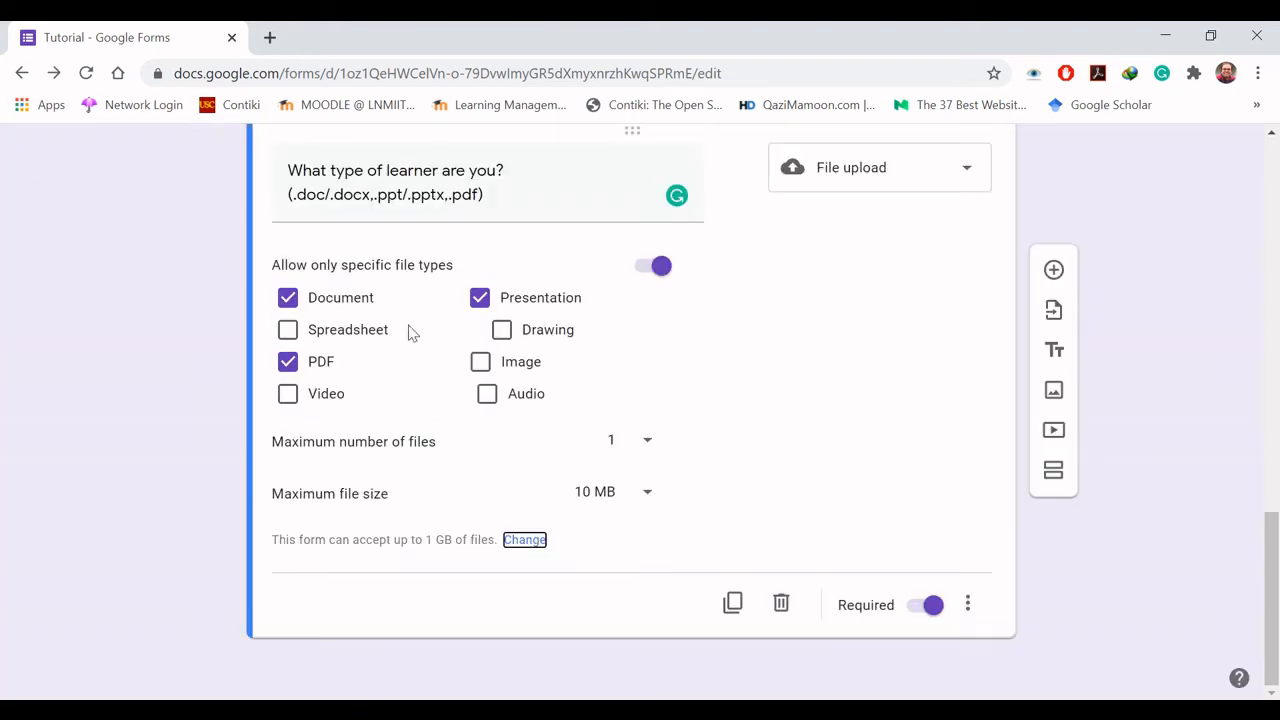
Step: Duplicate the file upload question and remove the file extension list from the copy's title, leaving "What type of learner are you?"
{"action": "left_click", "coordinate": [971, 166]}
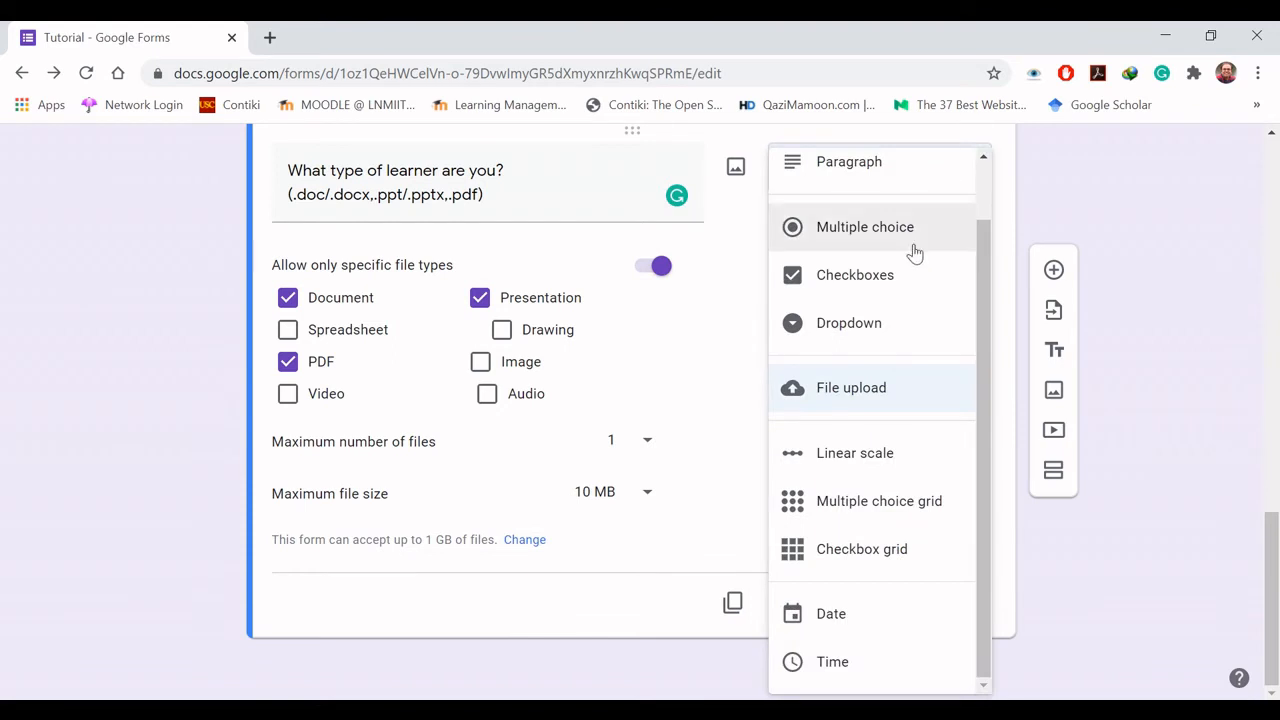
{"action": "left_click", "coordinate": [1130, 367]}
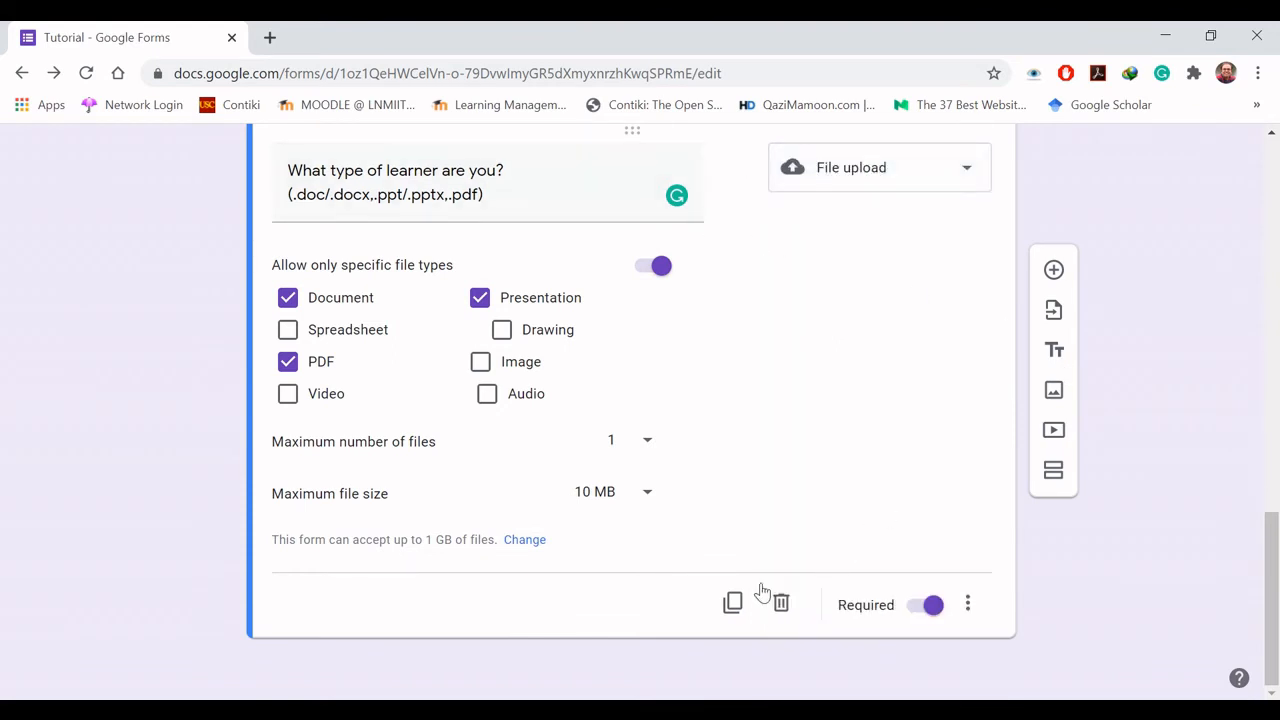
{"action": "left_click", "coordinate": [735, 604]}
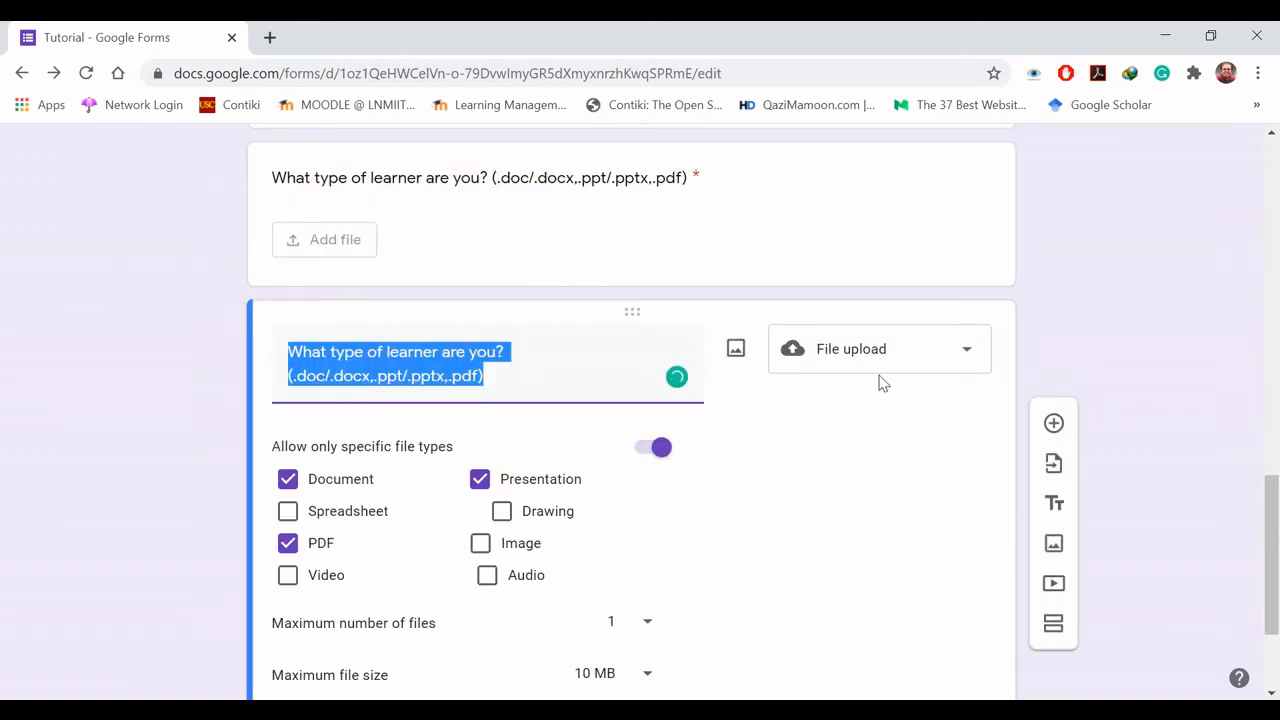
{"action": "left_click", "coordinate": [543, 383]}
{"action": "key", "text": "BackSpace"}
{"action": "key", "text": "BackSpace"}
{"action": "key", "text": "BackSpace"}
{"action": "key", "text": "BackSpace"}
{"action": "key", "text": "BackSpace"}
{"action": "key", "text": "BackSpace"}
{"action": "key", "text": "BackSpace"}
{"action": "key", "text": "BackSpace"}
{"action": "key", "text": "BackSpace"}
{"action": "key", "text": "BackSpace"}
{"action": "key", "text": "BackSpace"}
{"action": "key", "text": "BackSpace"}
{"action": "key", "text": "BackSpace"}
{"action": "key", "text": "BackSpace"}
{"action": "key", "text": "BackSpace"}
{"action": "key", "text": "BackSpace"}
{"action": "key", "text": "BackSpace"}
{"action": "key", "text": "BackSpace"}
{"action": "key", "text": "BackSpace"}
{"action": "key", "text": "BackSpace"}
{"action": "key", "text": "BackSpace"}
{"action": "key", "text": "BackSpace"}
{"action": "key", "text": "BackSpace"}
{"action": "key", "text": "BackSpace"}
{"action": "key", "text": "BackSpace"}
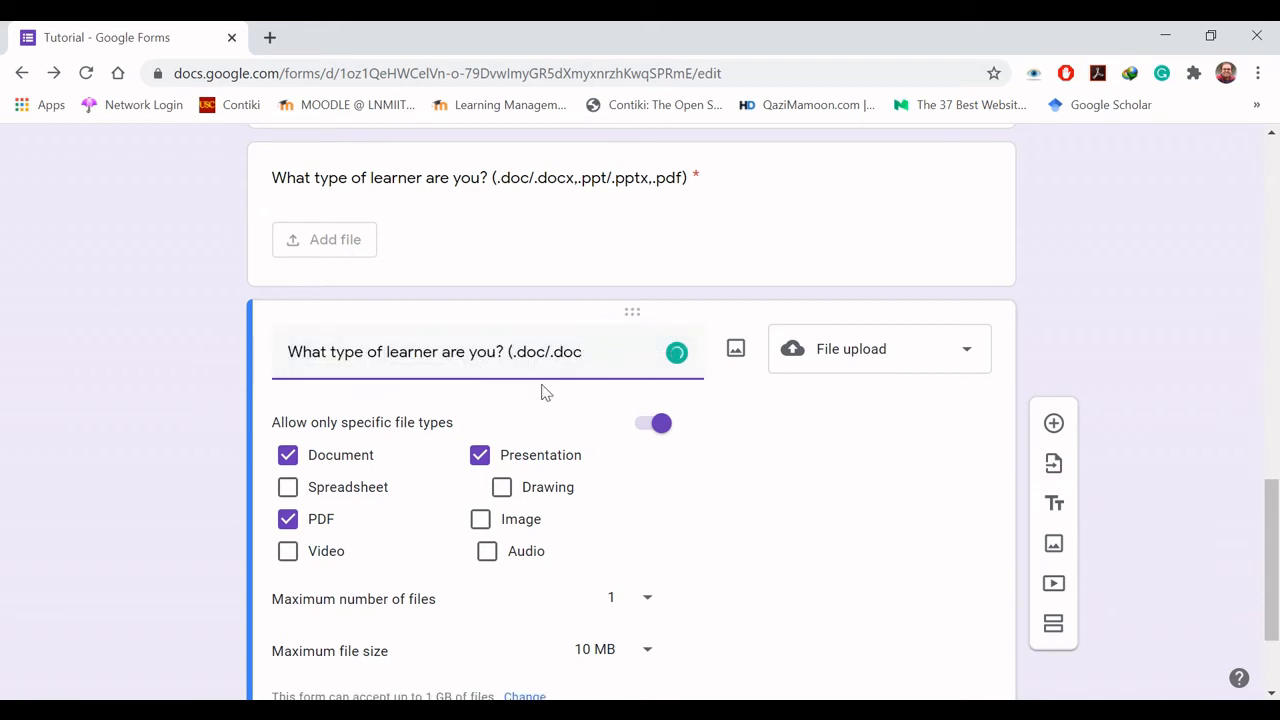
{"action": "key", "text": "BackSpace"}
{"action": "key", "text": "BackSpace"}
{"action": "key", "text": "BackSpace"}
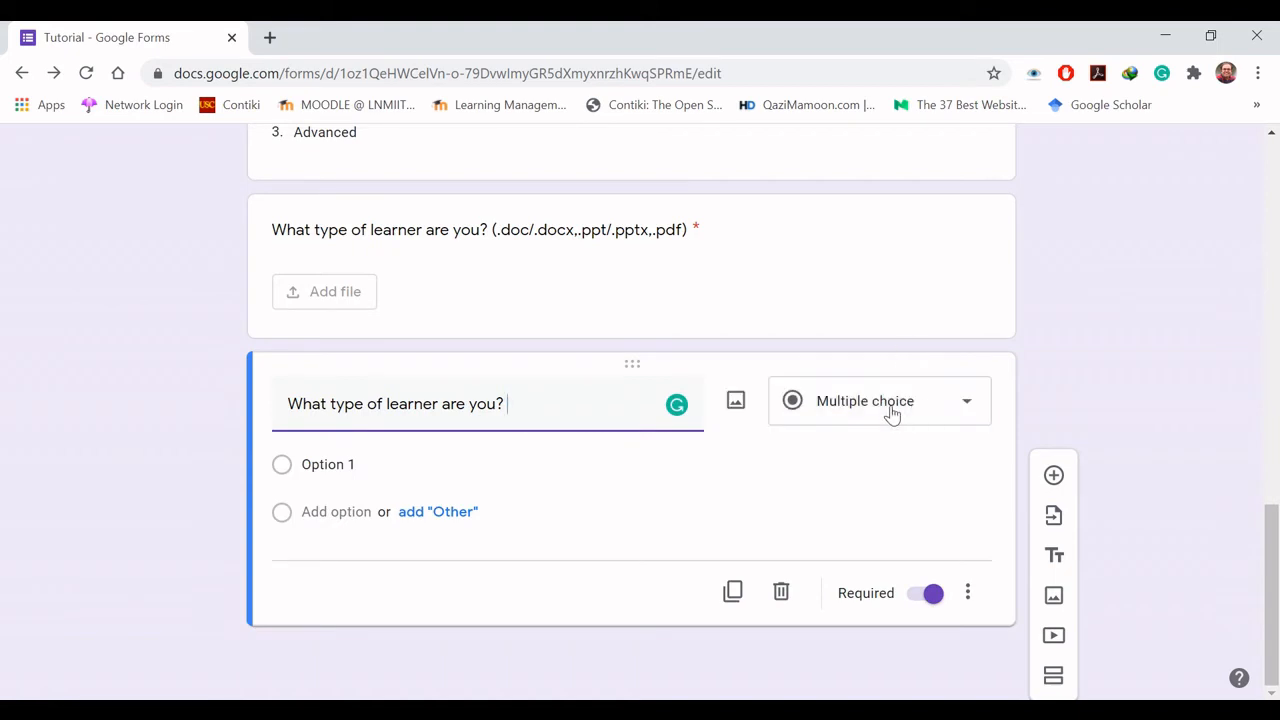
Step: Change the type of the newest learner question to Linear scale
{"action": "left_click", "coordinate": [892, 415]}
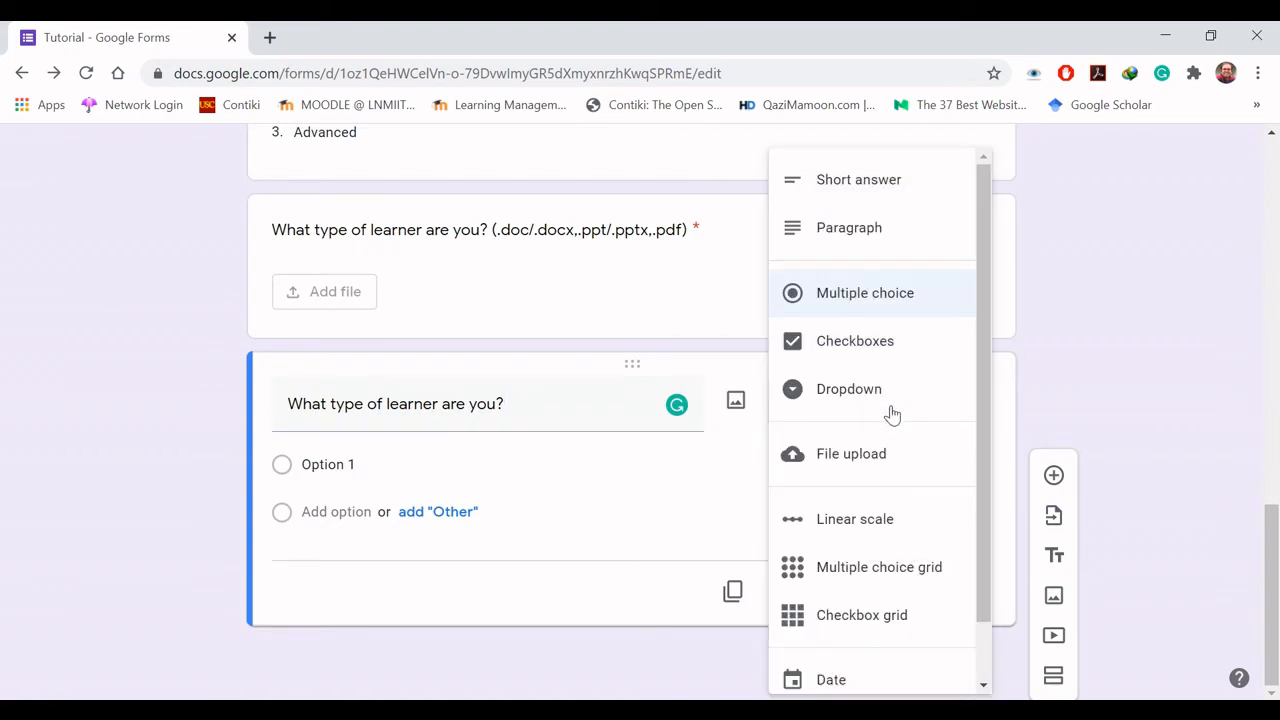
{"action": "left_click", "coordinate": [869, 531]}
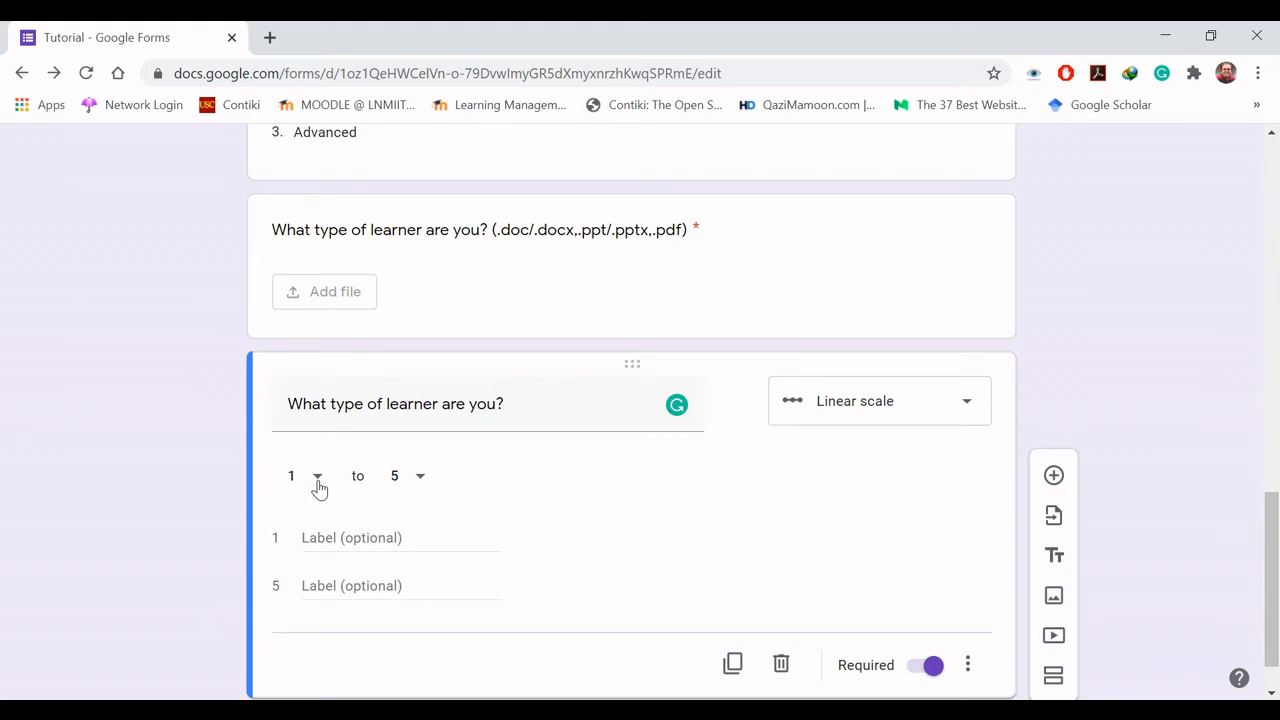
Step: Look at the available start and end values of the linear scale, keeping 1 to 5
{"action": "left_click", "coordinate": [317, 481]}
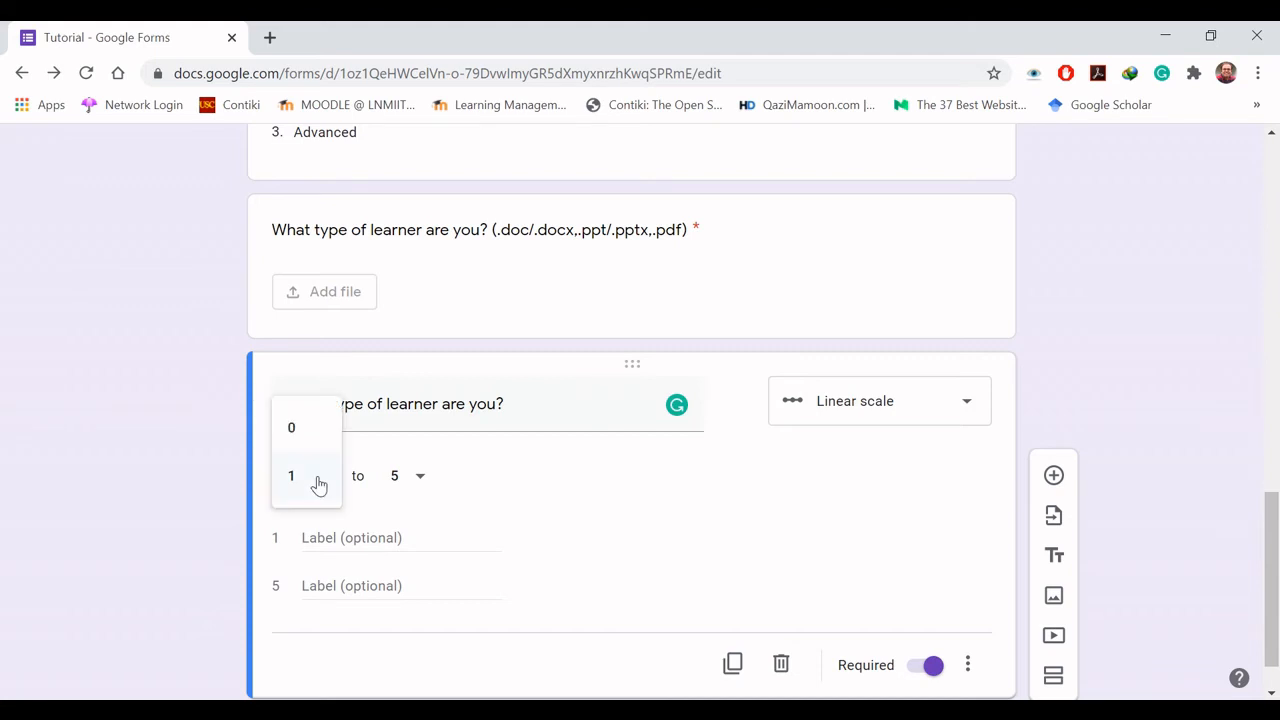
{"action": "left_click", "coordinate": [156, 456]}
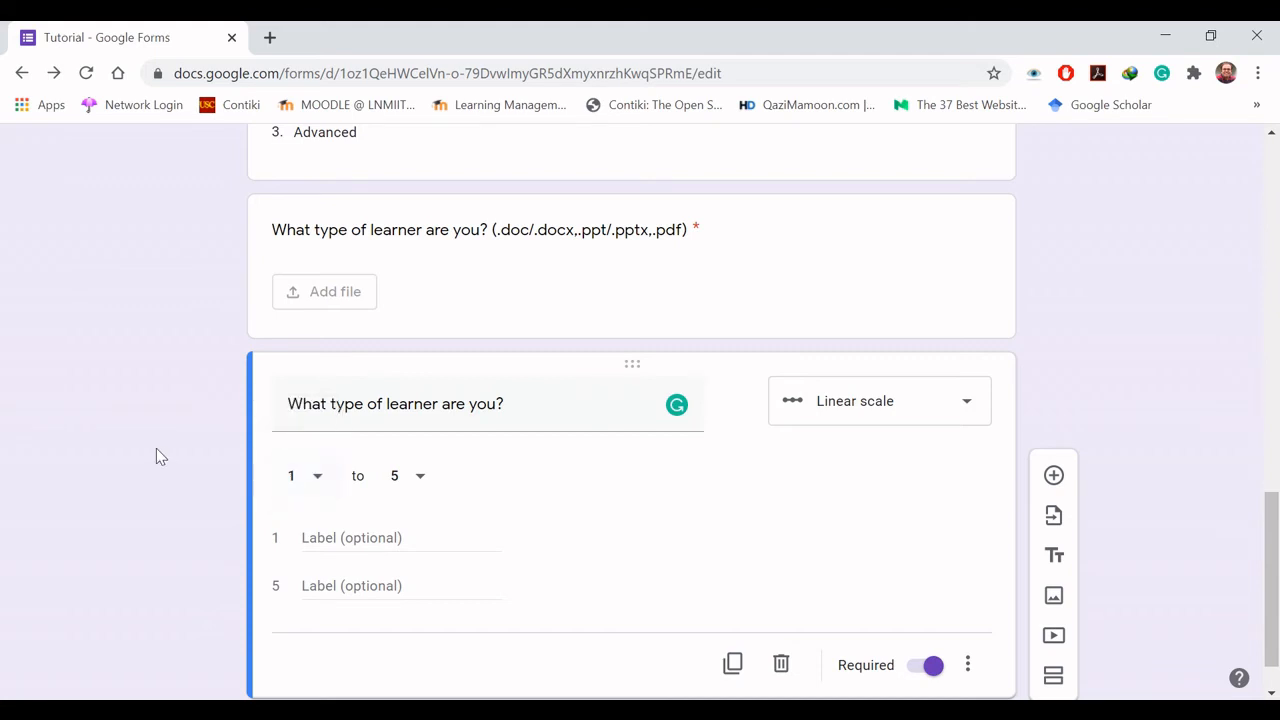
{"action": "left_click", "coordinate": [419, 481]}
{"action": "left_click", "coordinate": [110, 490]}
{"action": "left_click", "coordinate": [351, 538]}
Step: Replace the linear scale question's title with "Rate the following items."
{"action": "left_click_drag", "start_coordinate": [510, 402], "coordinate": [171, 403]}
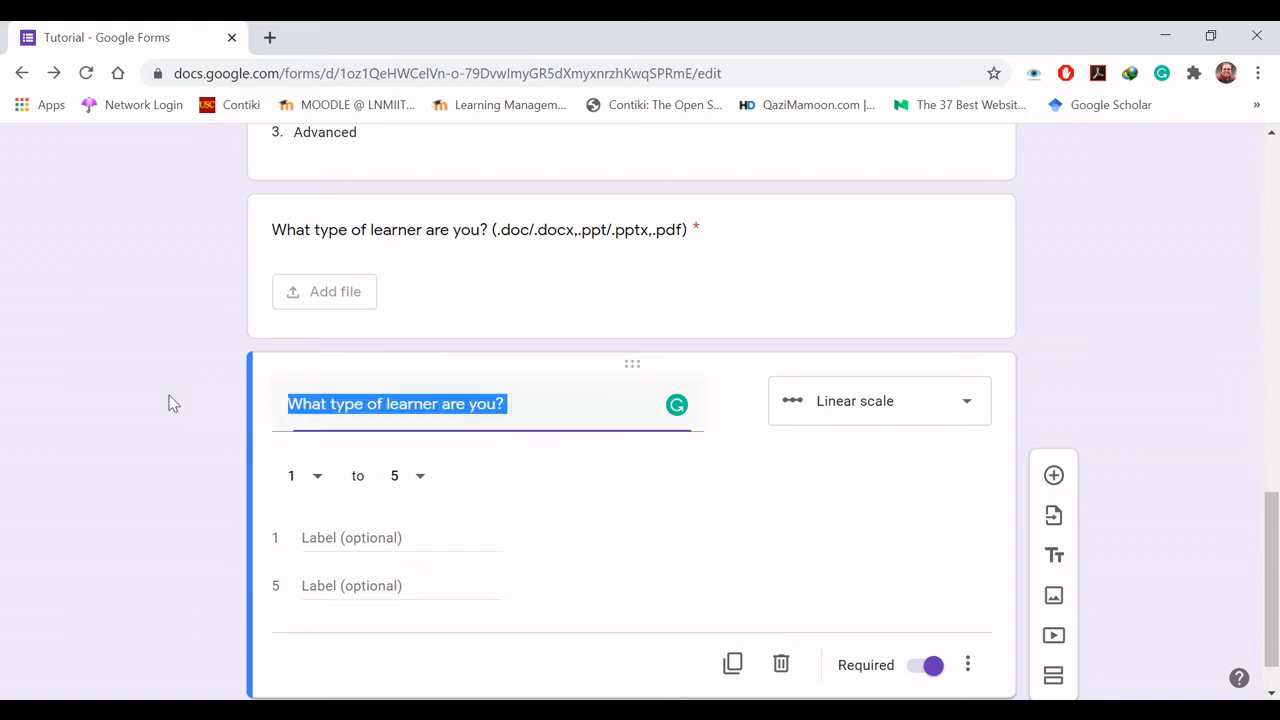
{"action": "type", "text": "Rate"}
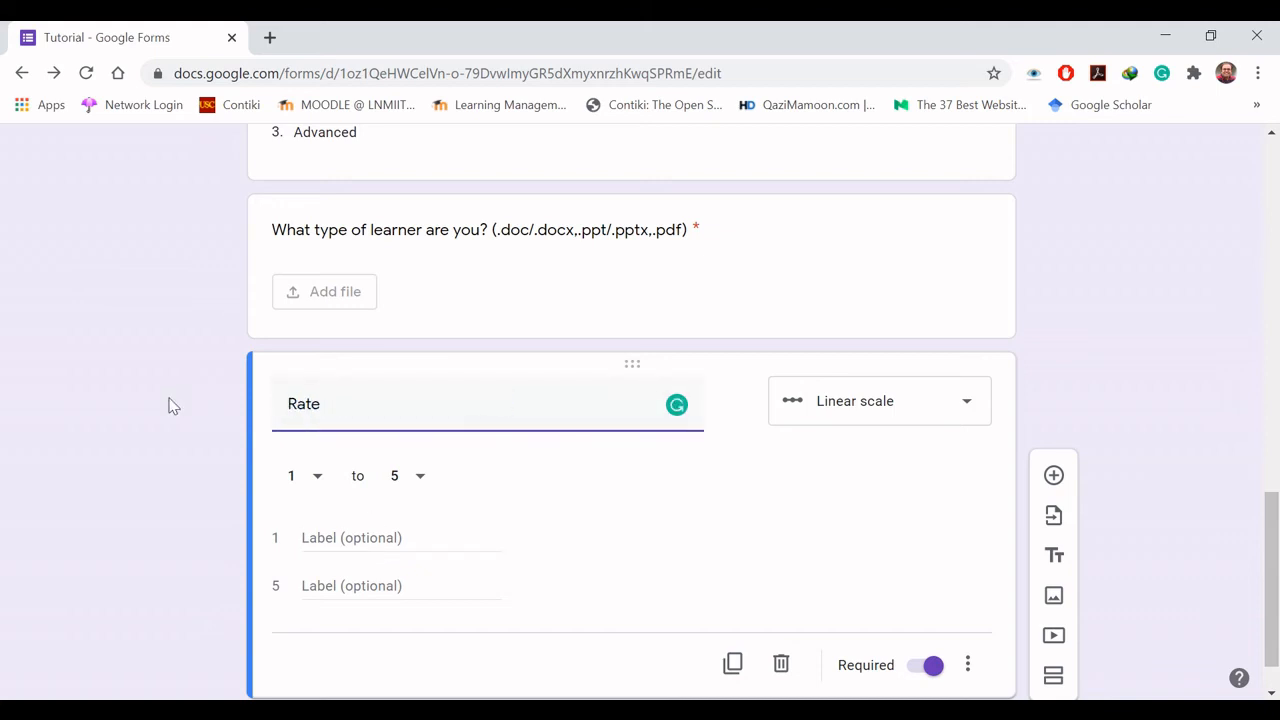
{"action": "type", "text": " mthe following "}
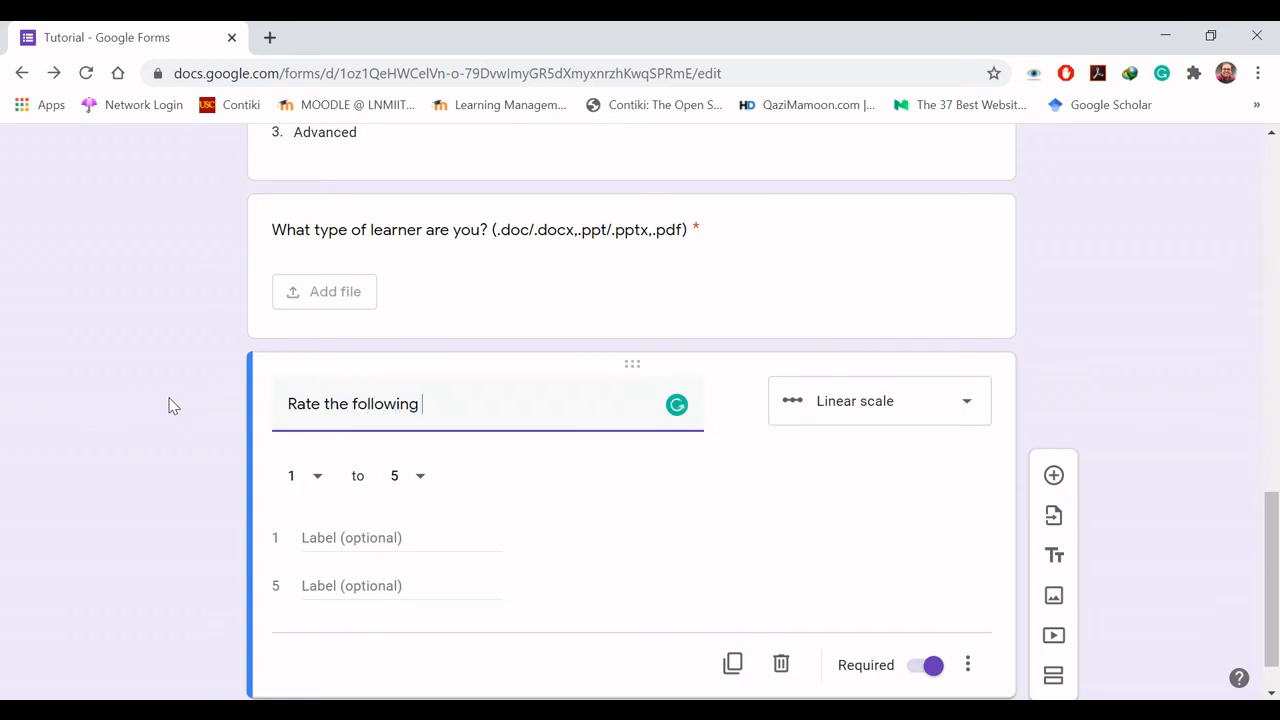
{"action": "type", "text": "items."}
Step: Label the scale's value 1 "My food" and its value 5 "My service"
{"action": "left_click", "coordinate": [324, 535]}
{"action": "type", "text": "My"}
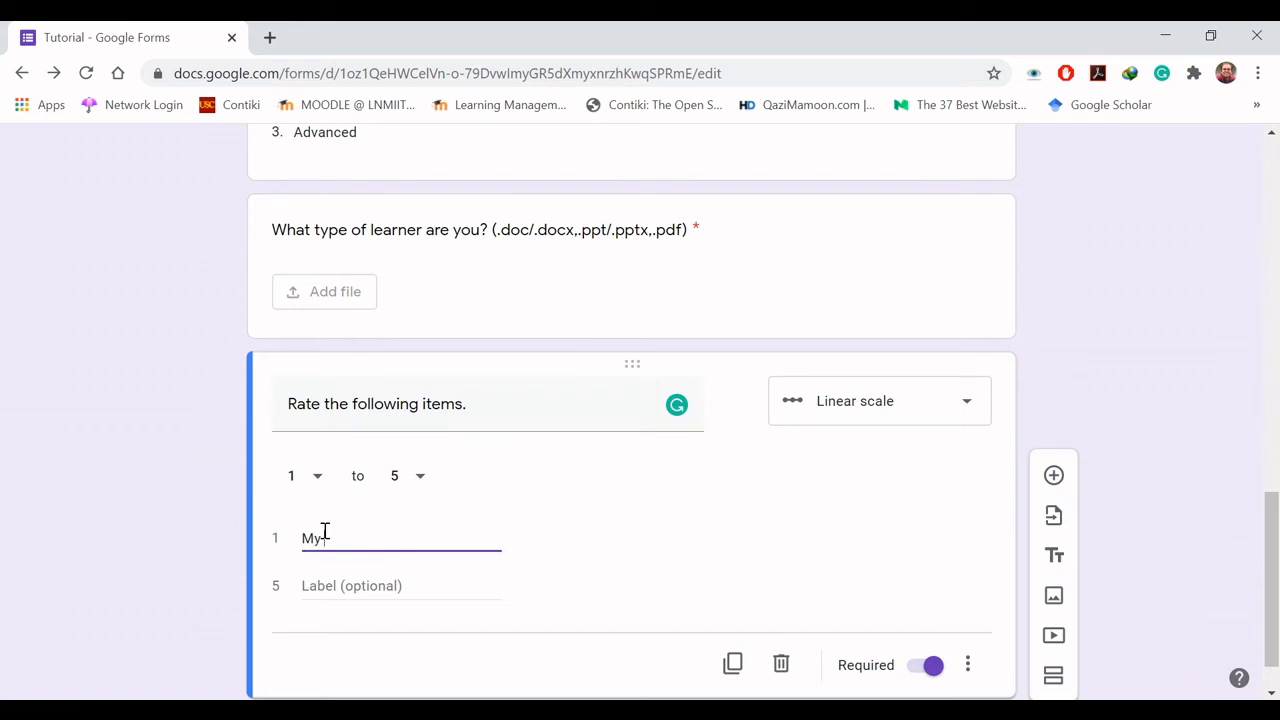
{"action": "type", "text": " food"}
{"action": "left_click", "coordinate": [331, 588]}
{"action": "type", "text": "My service"}
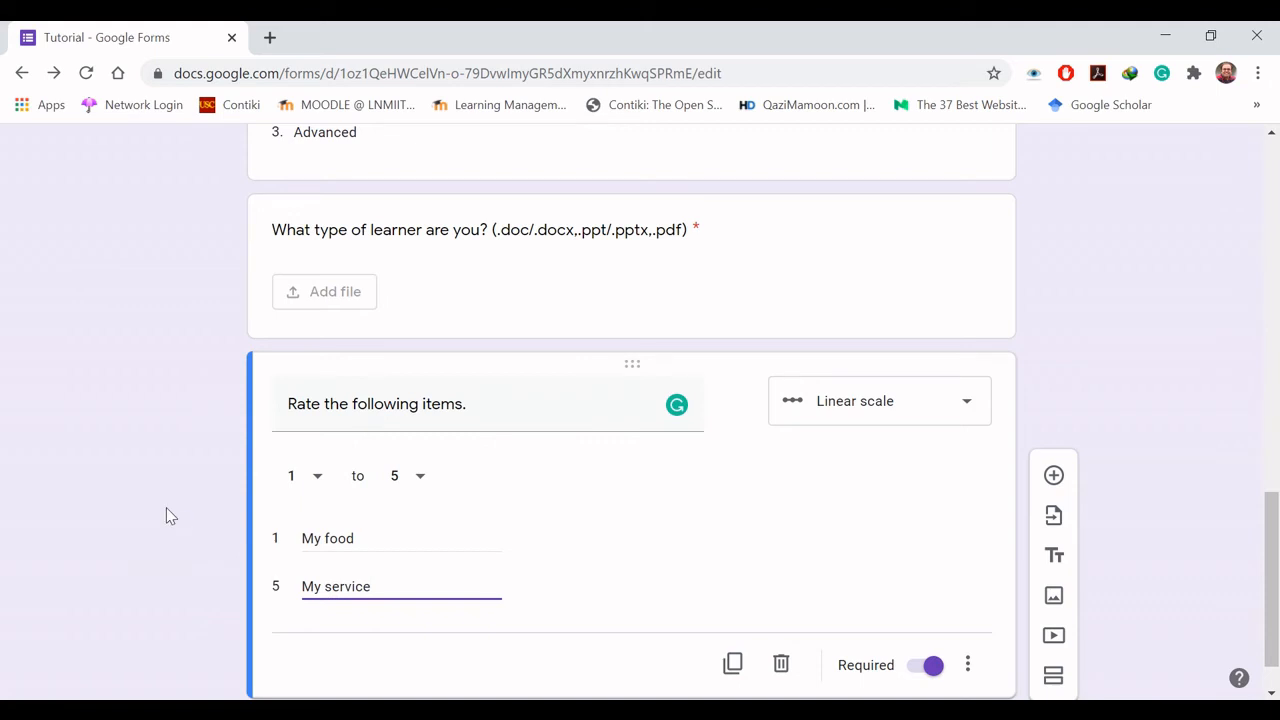
{"action": "left_click", "coordinate": [166, 507]}
{"action": "scroll", "coordinate": [1272, 600], "scroll_direction": "down", "scroll_amount": 1}
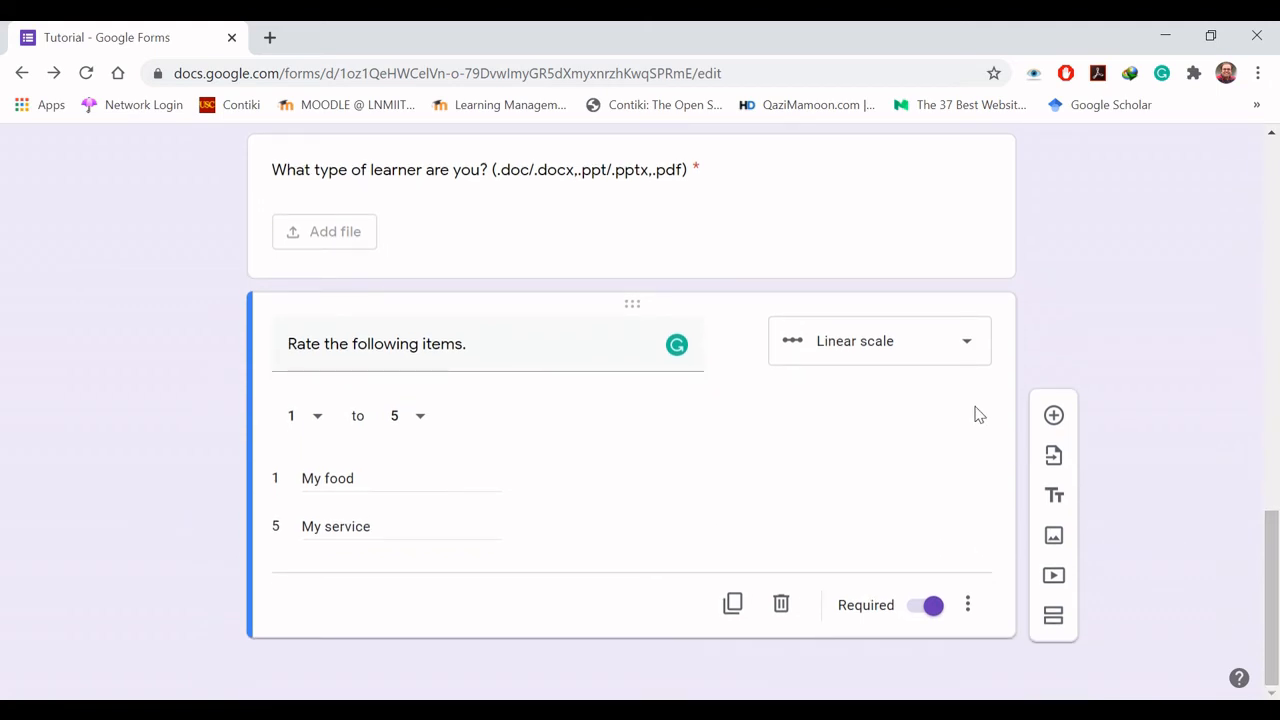
Step: Duplicate the rating question and change the copy's question type to Date
{"action": "left_click", "coordinate": [968, 346]}
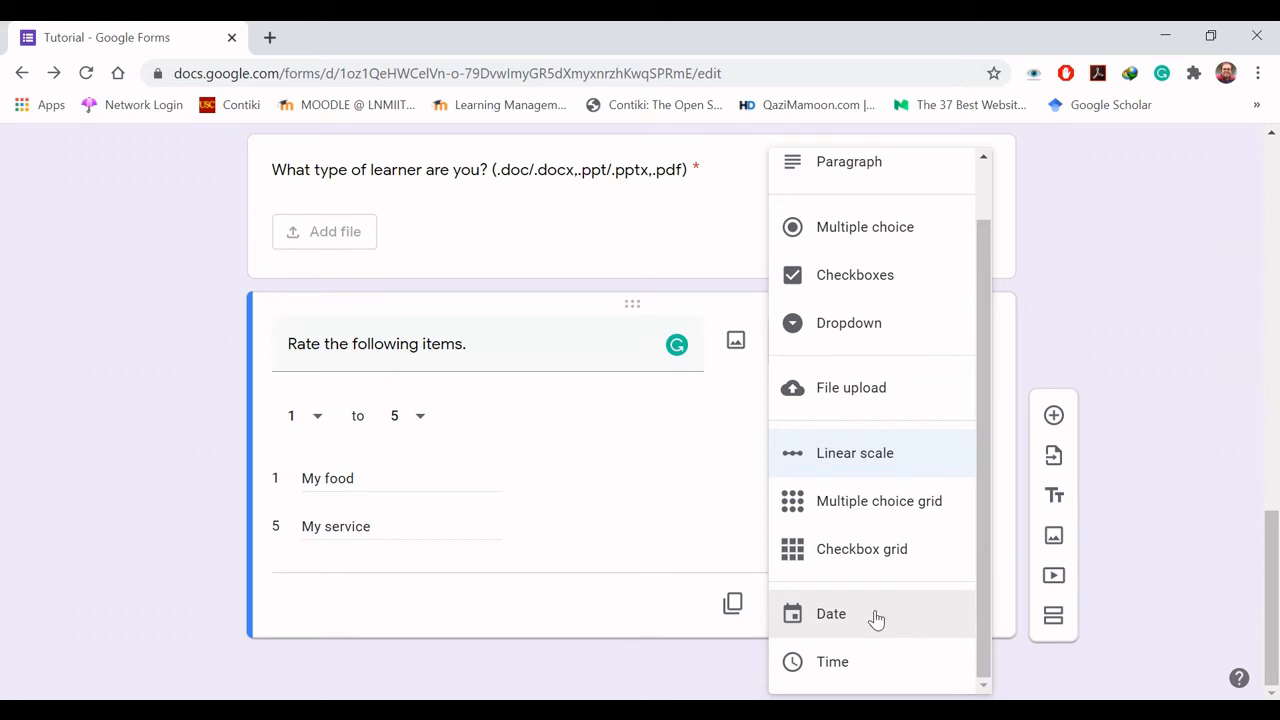
{"action": "left_click", "coordinate": [1088, 575]}
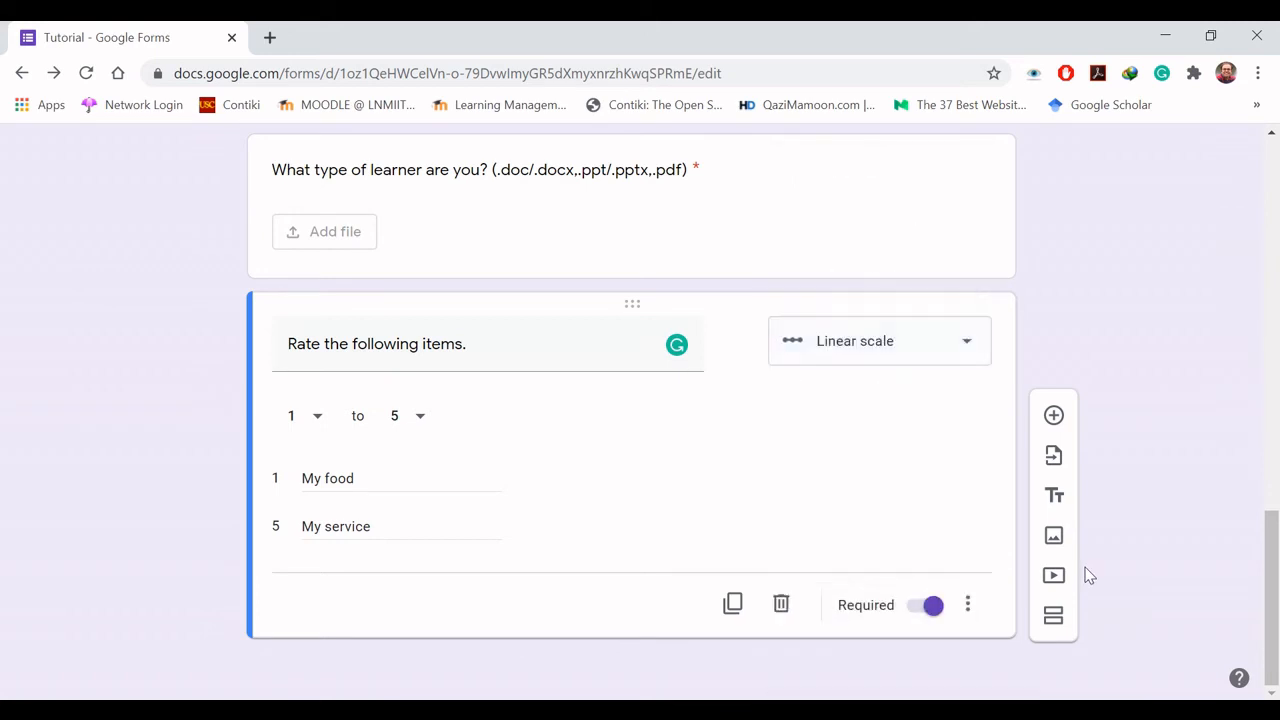
{"action": "left_click", "coordinate": [733, 605]}
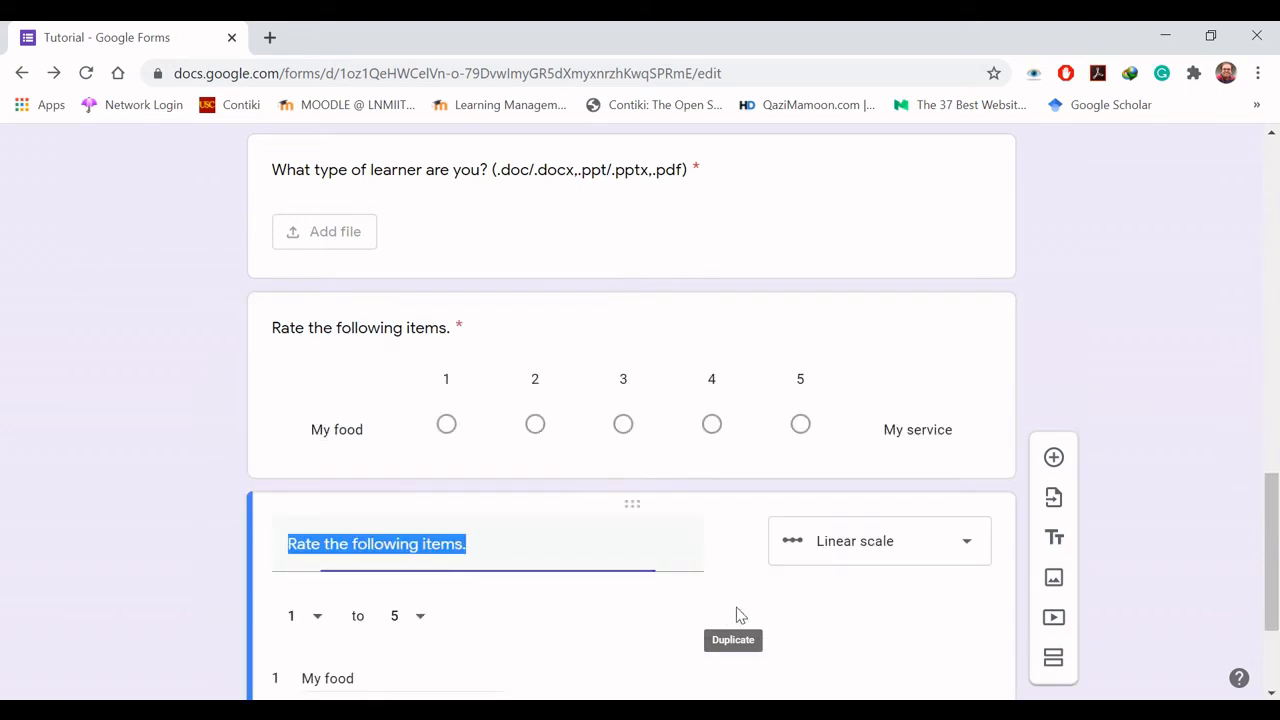
{"action": "left_click", "coordinate": [899, 540]}
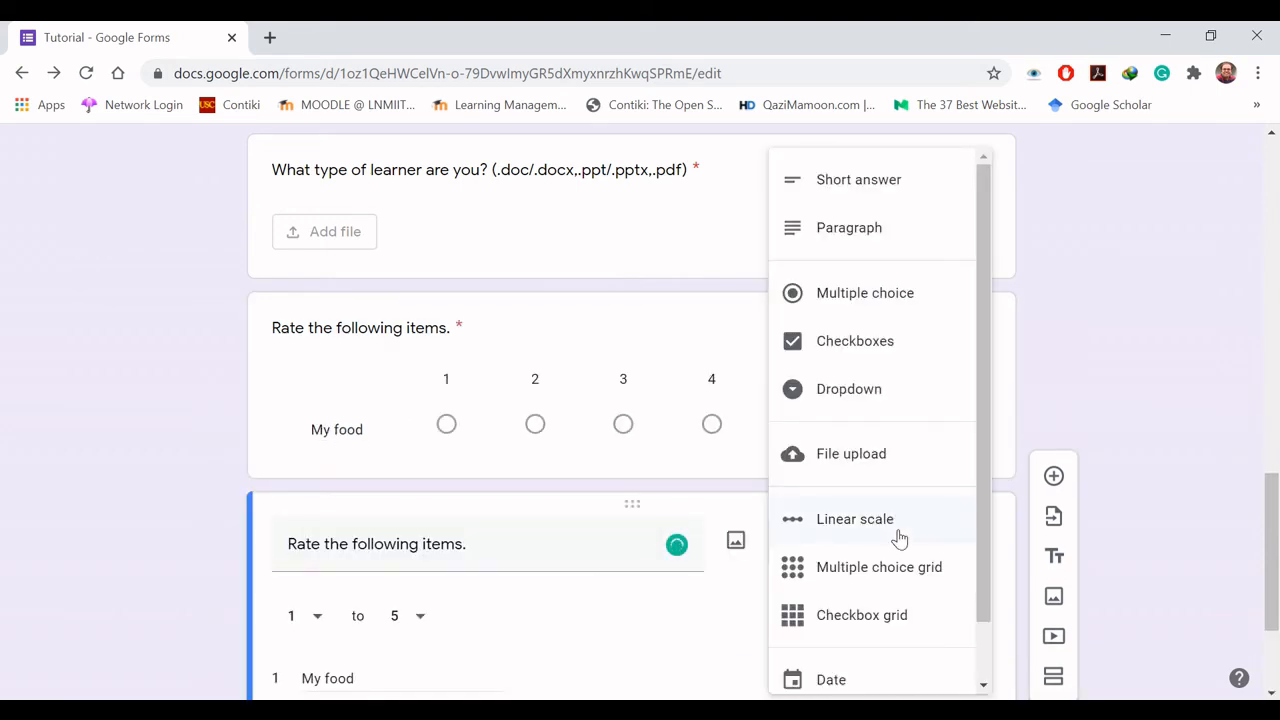
{"action": "left_click", "coordinate": [855, 680]}
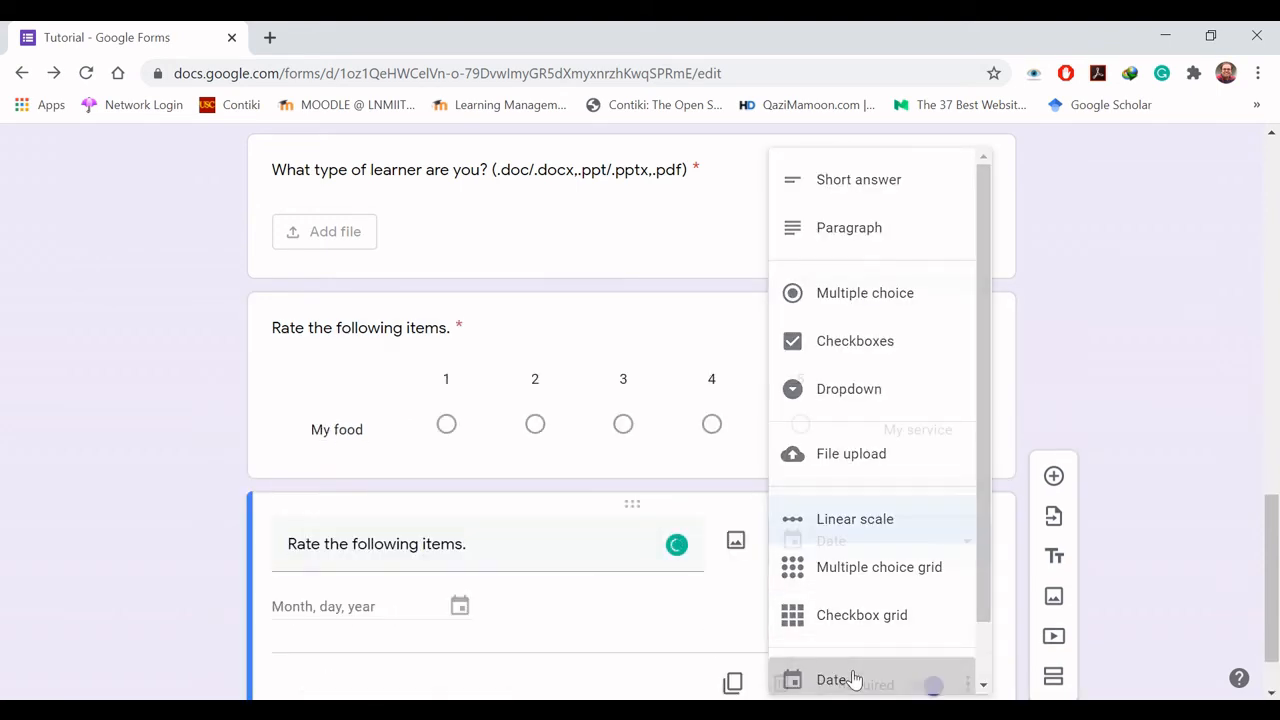
Step: Replace the date question's title with "Enter the date"
{"action": "left_click", "coordinate": [488, 543]}
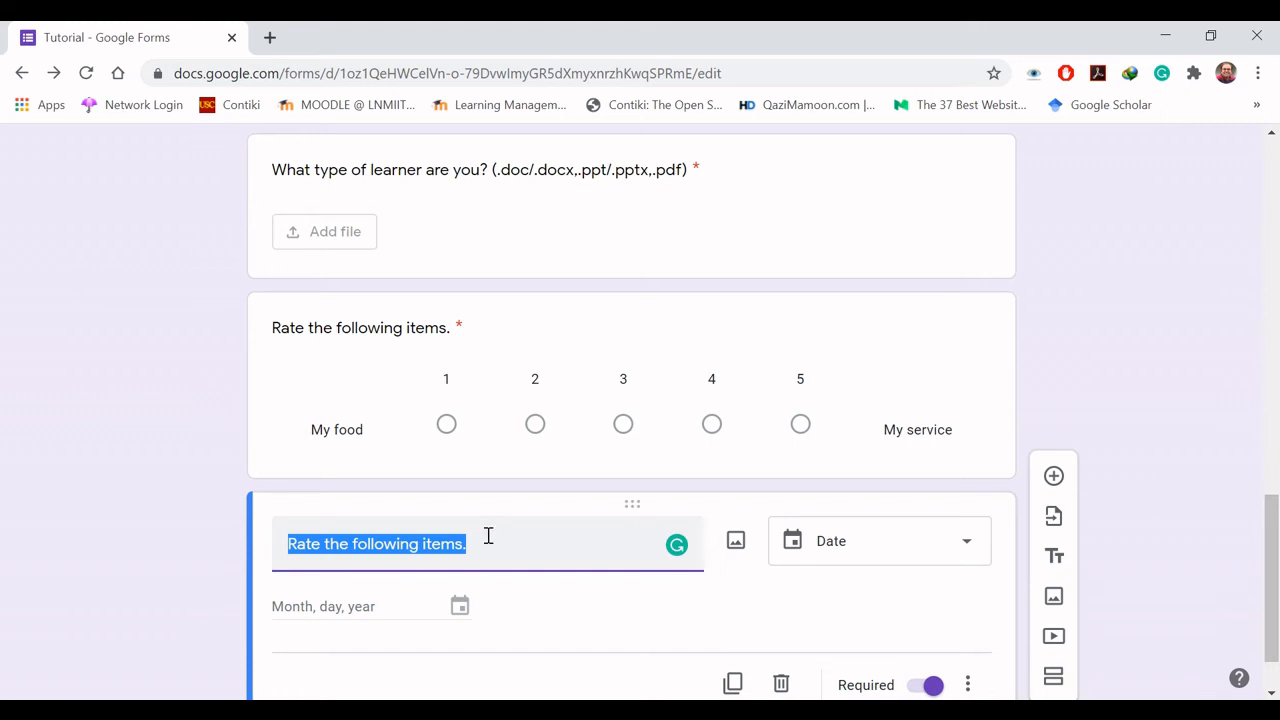
{"action": "type", "text": "Date"}
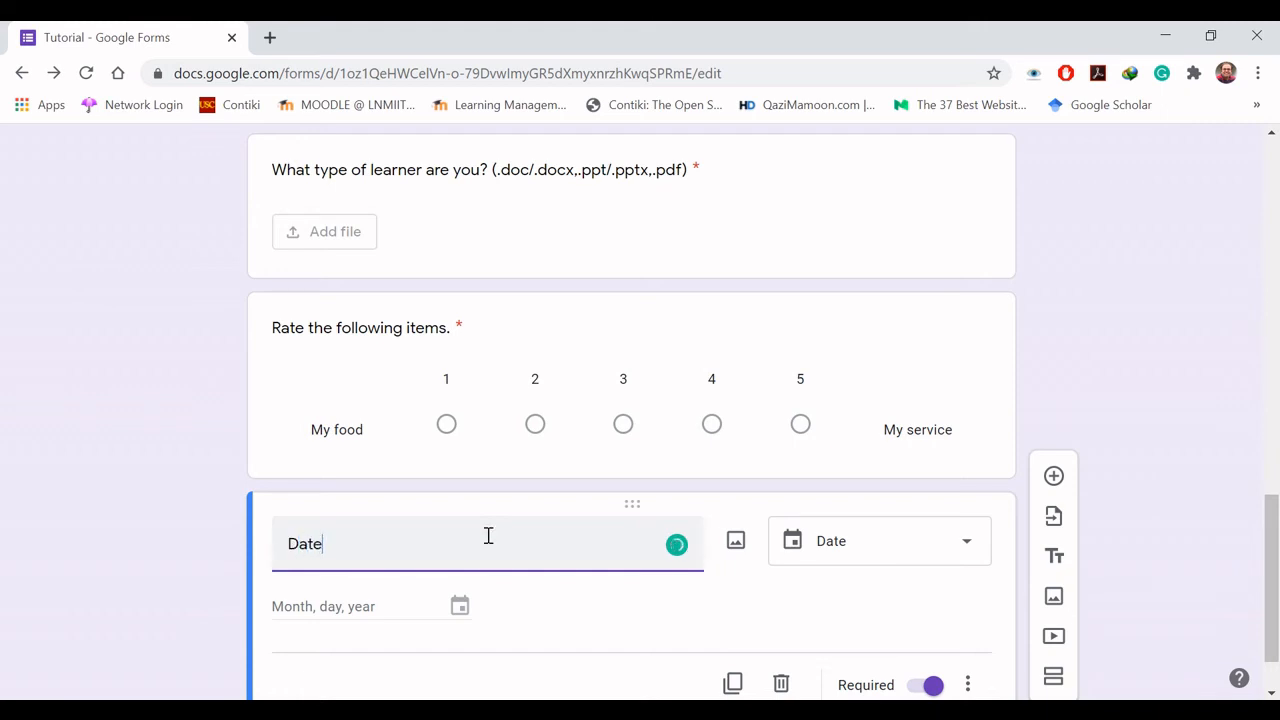
{"action": "key", "text": "BackSpace"}
{"action": "type", "text": "Enter the da"}
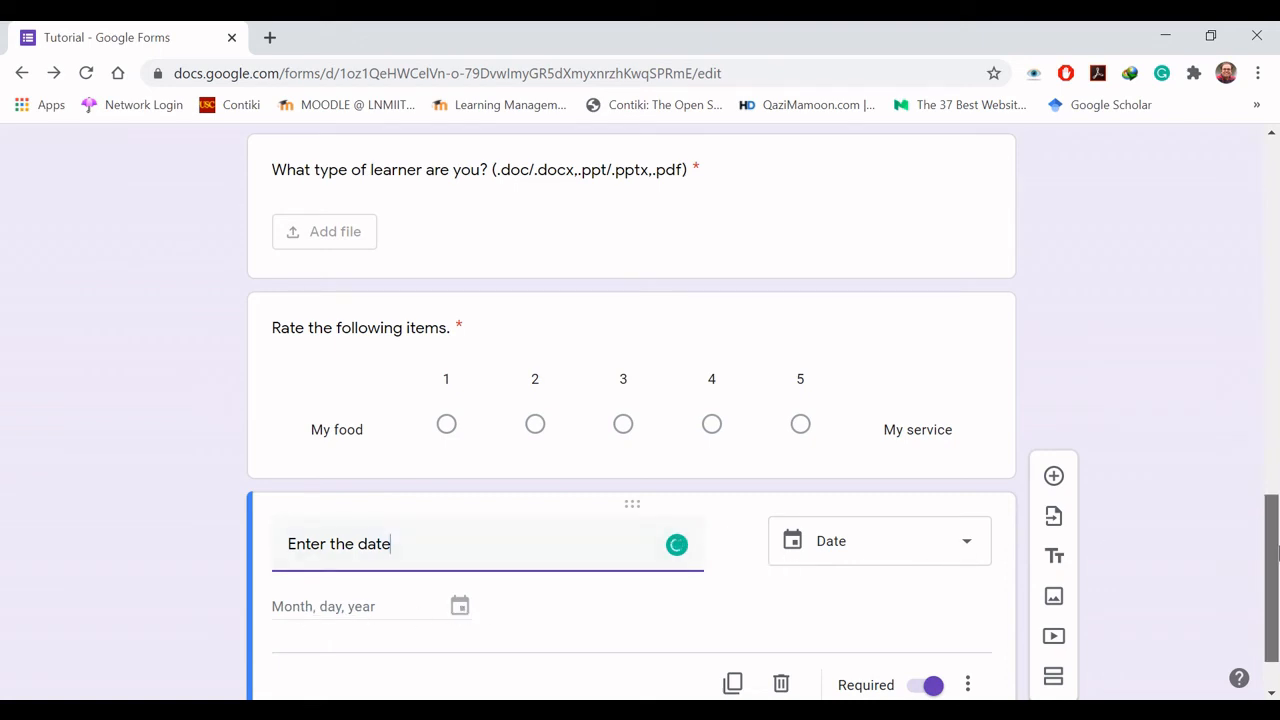
{"action": "scroll", "coordinate": [1276, 554], "scroll_direction": "down", "scroll_amount": 1}
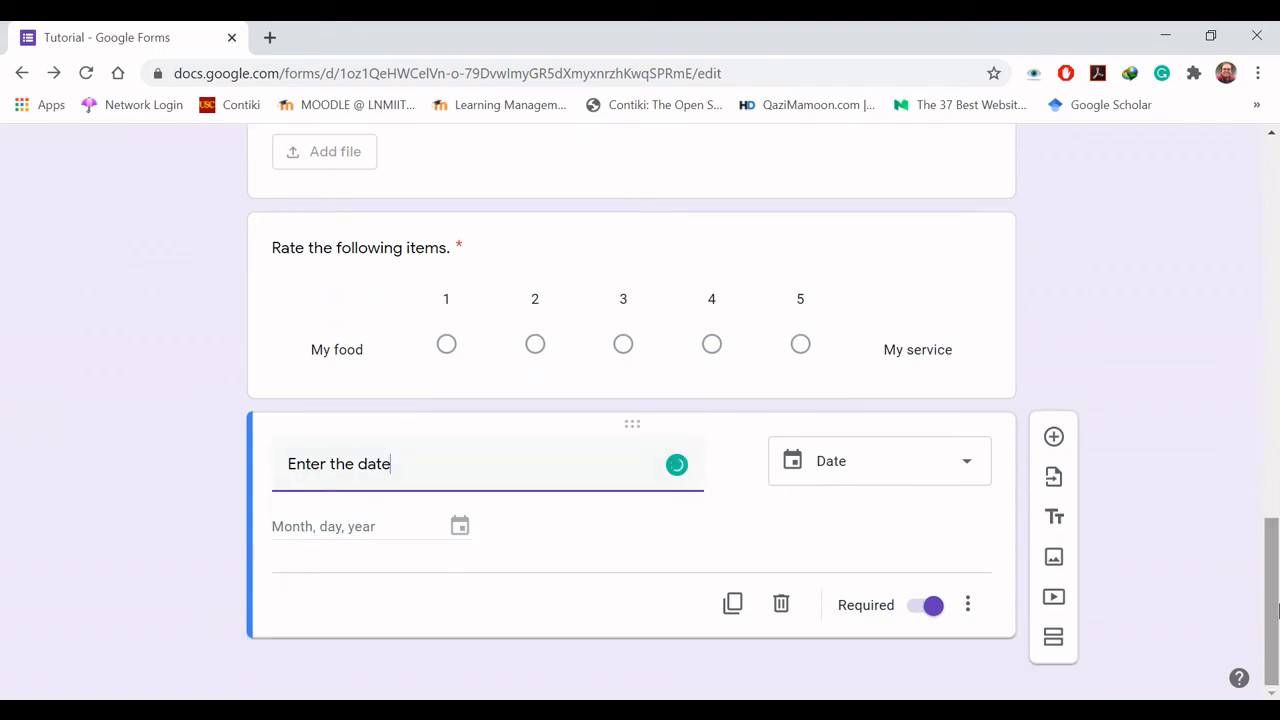
Step: Turn a duplicate of the date question into a Time question titled "Enter the time"
{"action": "left_click", "coordinate": [732, 604]}
{"action": "scroll", "coordinate": [1278, 540], "scroll_direction": "down", "scroll_amount": 2}
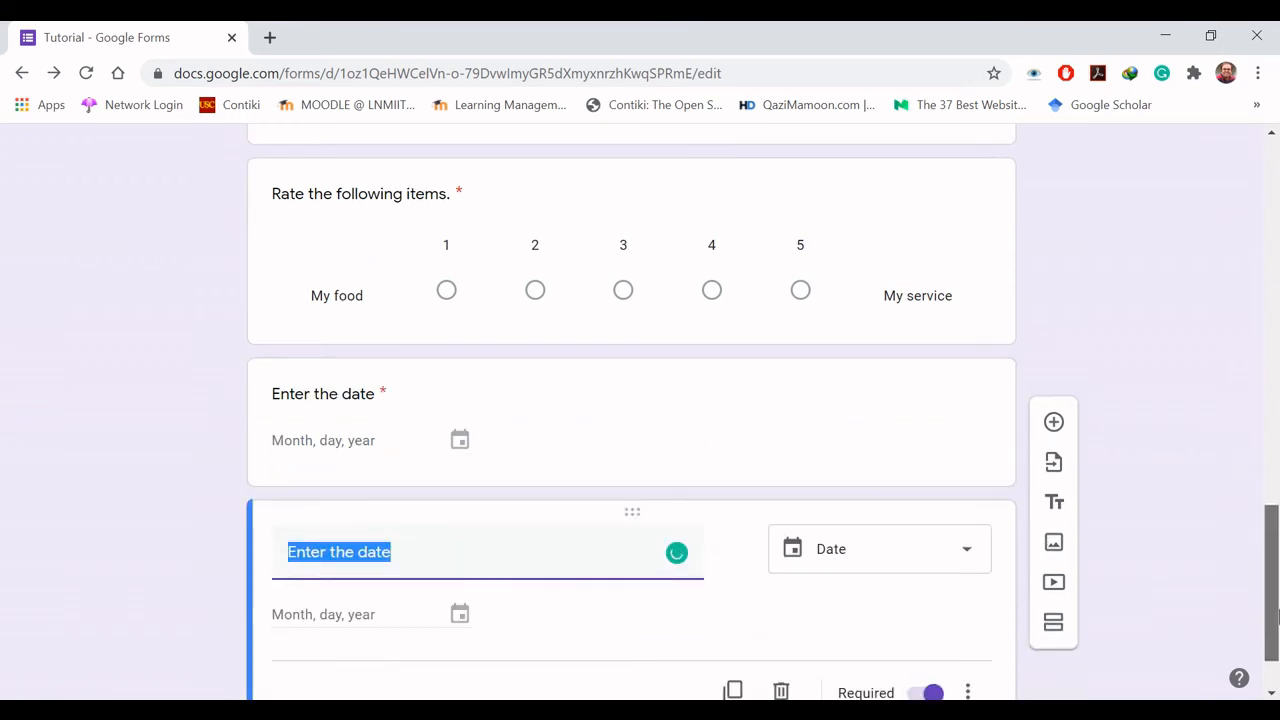
{"action": "left_click", "coordinate": [582, 476]}
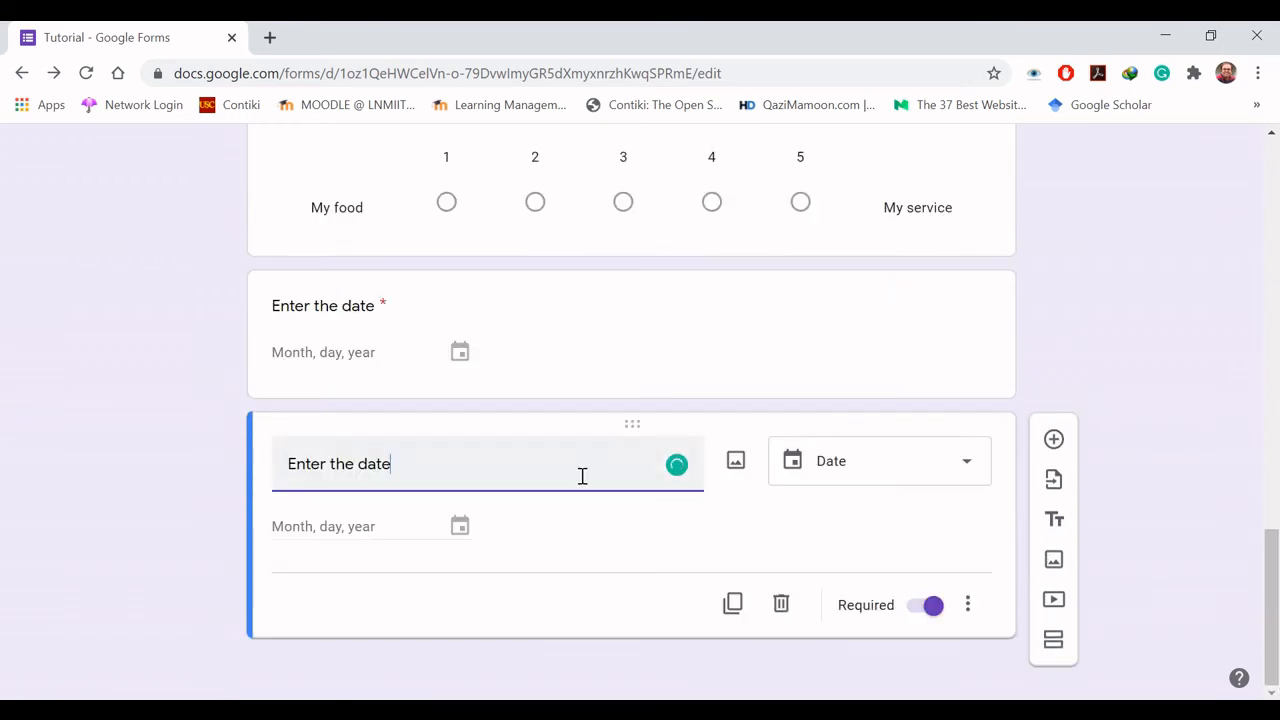
{"action": "key", "text": "BackSpace"}
{"action": "key", "text": "BackSpace"}
{"action": "key", "text": "BackSpace"}
{"action": "key", "text": "BackSpace"}
{"action": "type", "text": "time"}
{"action": "left_click", "coordinate": [960, 463]}
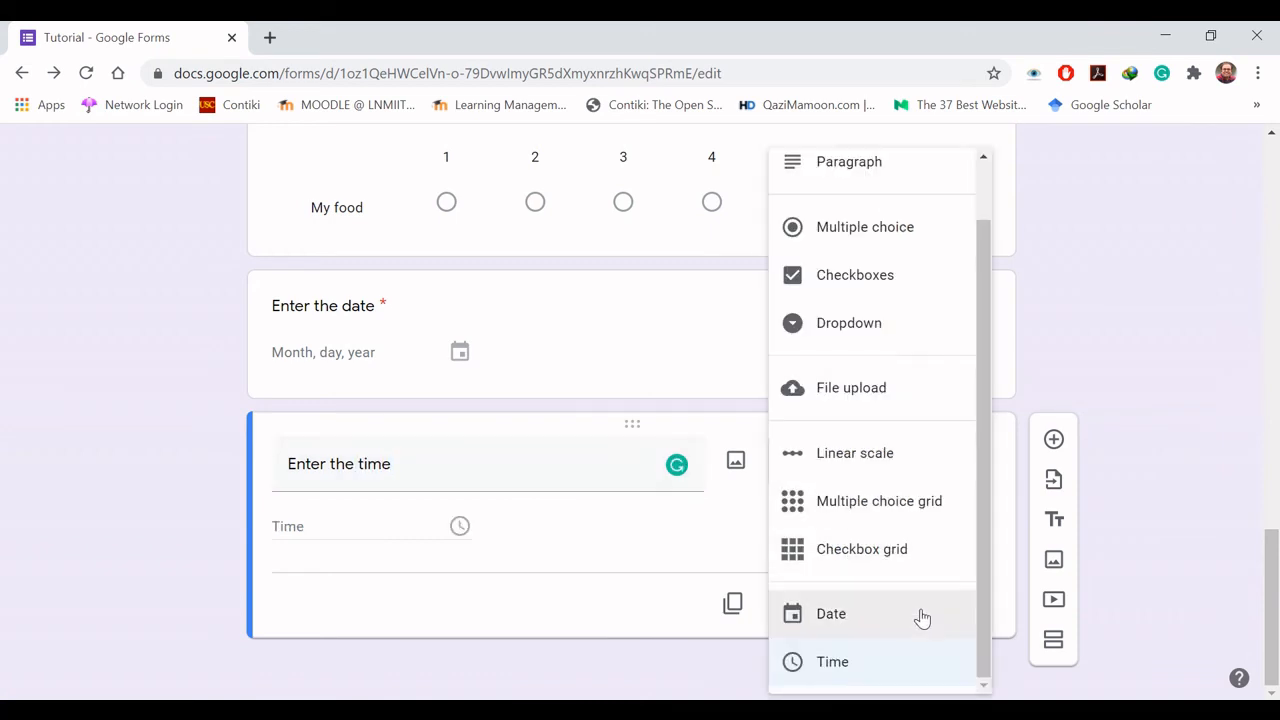
{"action": "left_click", "coordinate": [872, 668]}
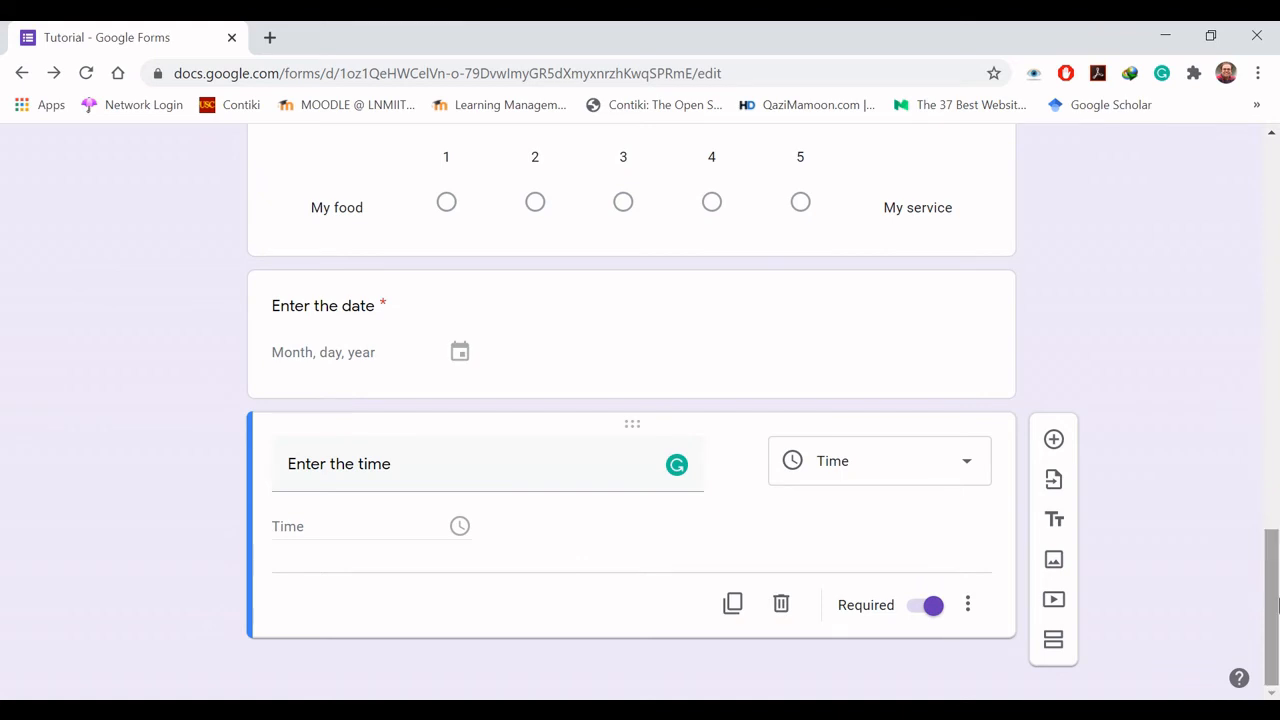
Step: Open the header image chooser in the form's theme options and review the theme, photo and upload sources
{"action": "left_click_drag", "start_coordinate": [1272, 604], "coordinate": [1277, 80]}
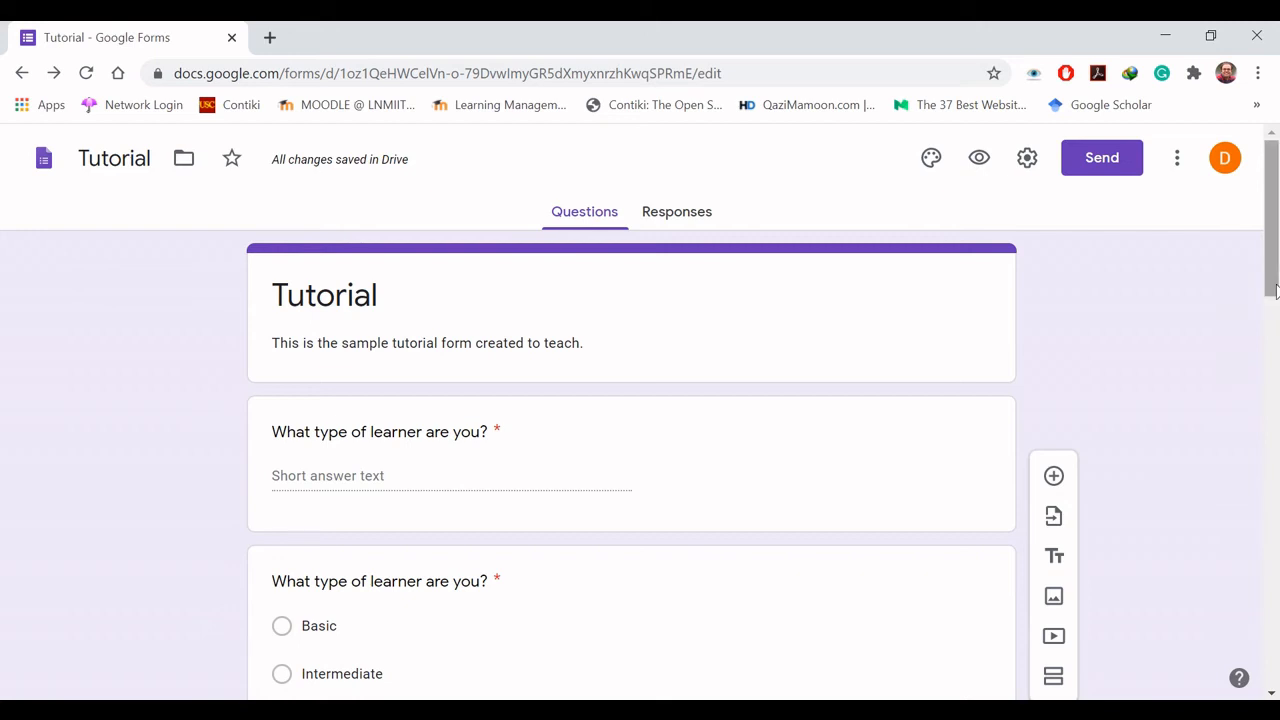
{"action": "left_click_drag", "start_coordinate": [1274, 280], "coordinate": [1277, 235]}
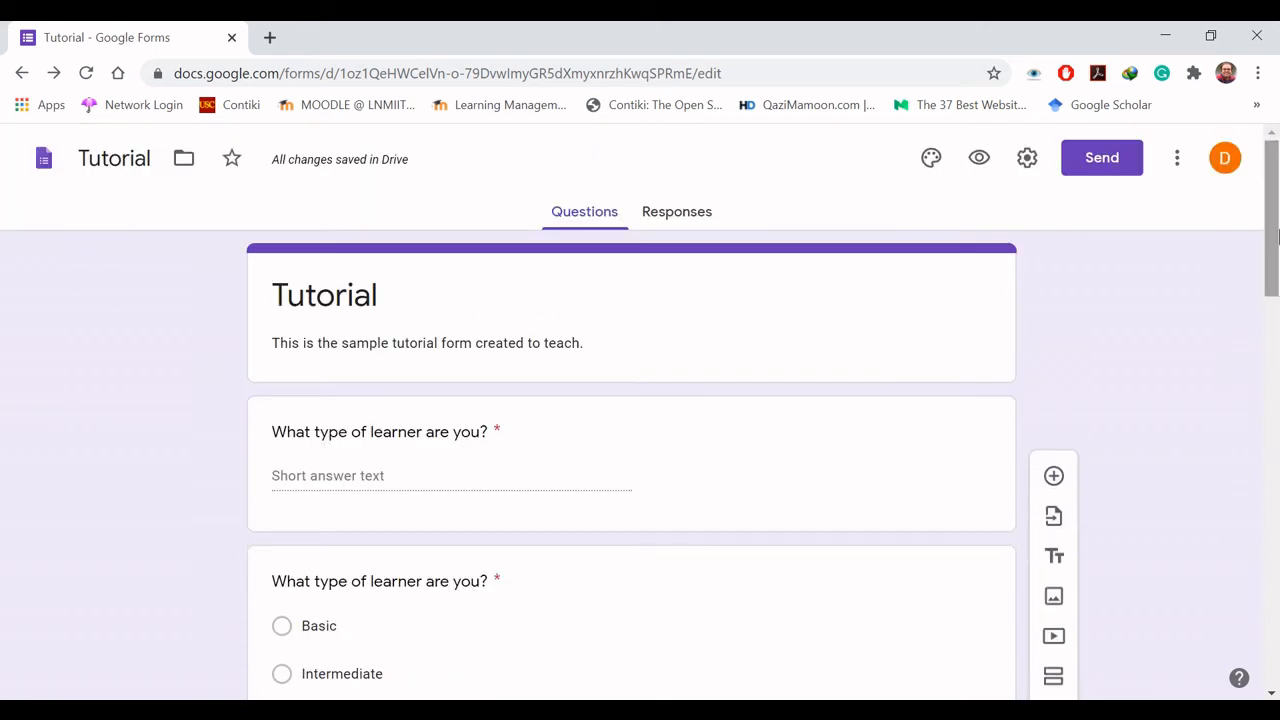
{"action": "left_click", "coordinate": [930, 168]}
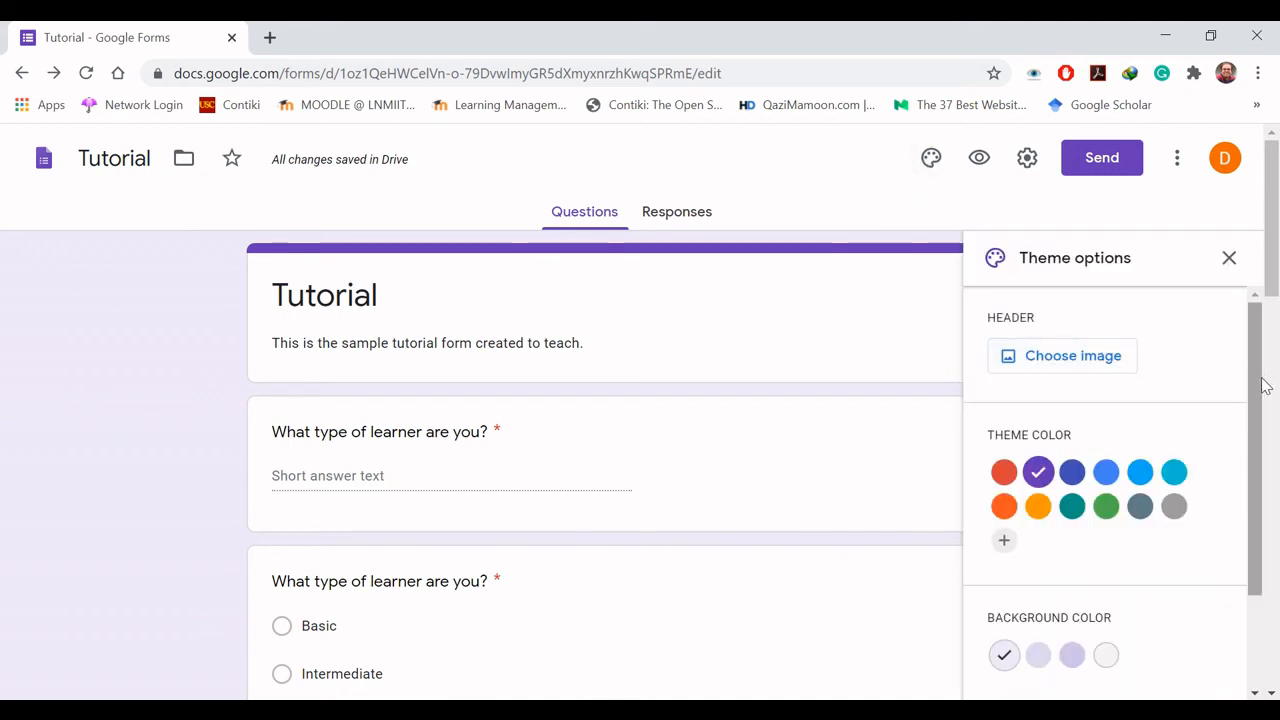
{"action": "left_click", "coordinate": [1078, 360]}
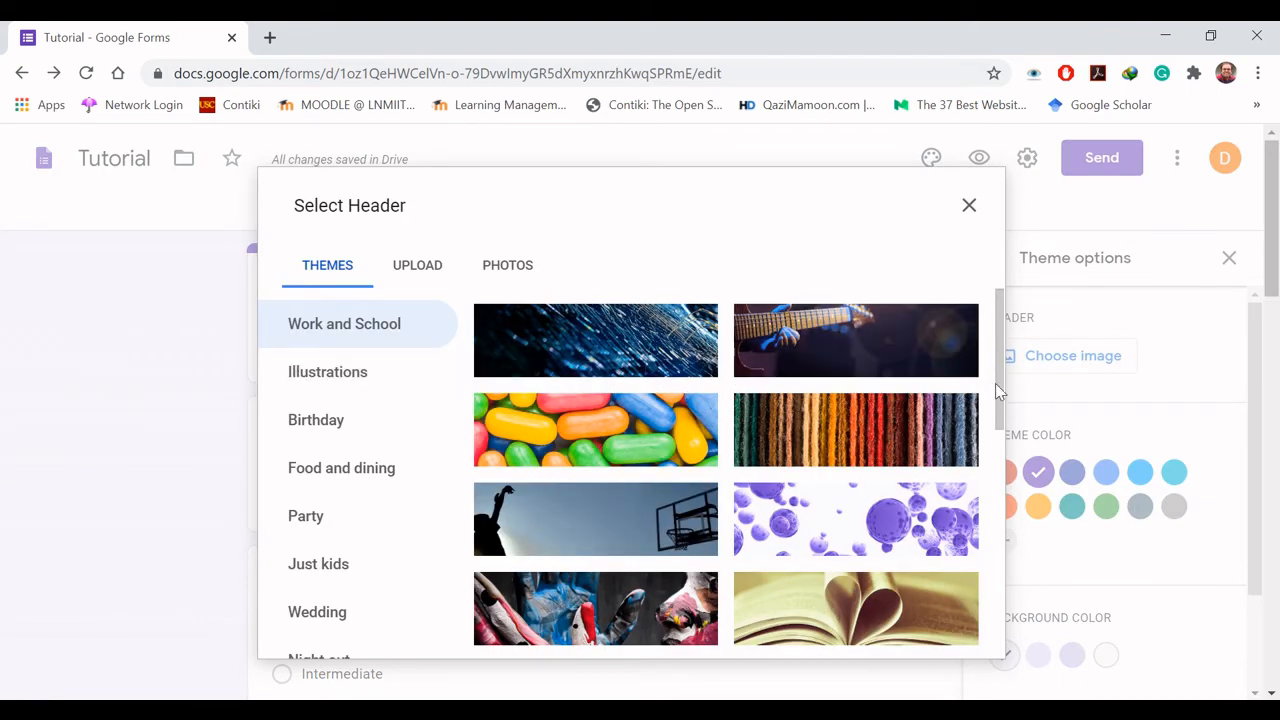
{"action": "left_click_drag", "start_coordinate": [1000, 386], "coordinate": [989, 296]}
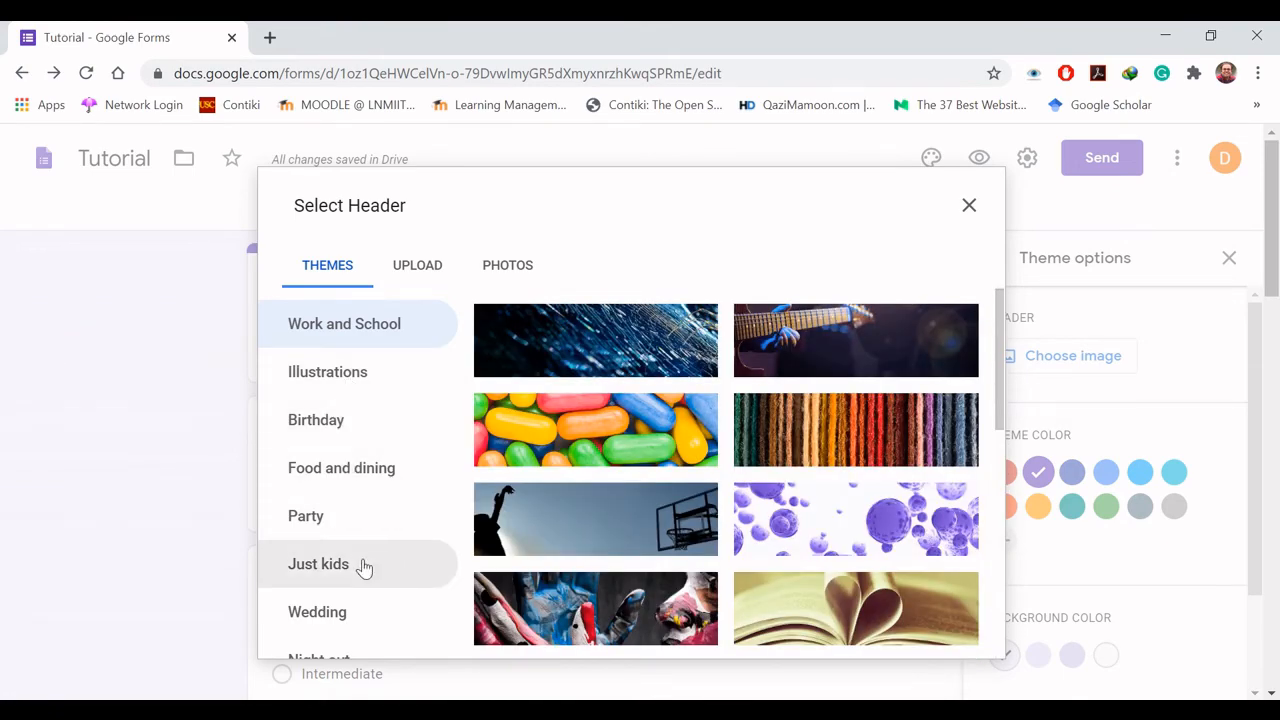
{"action": "left_click", "coordinate": [508, 275]}
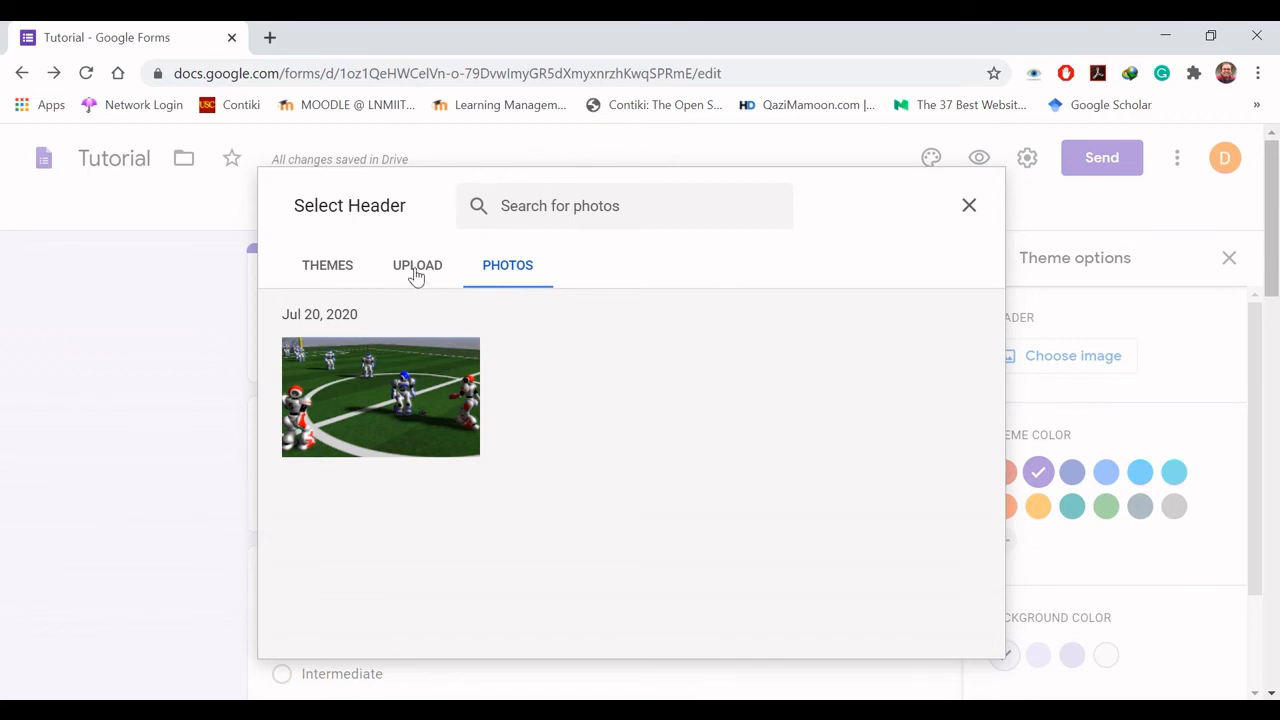
{"action": "left_click", "coordinate": [325, 270]}
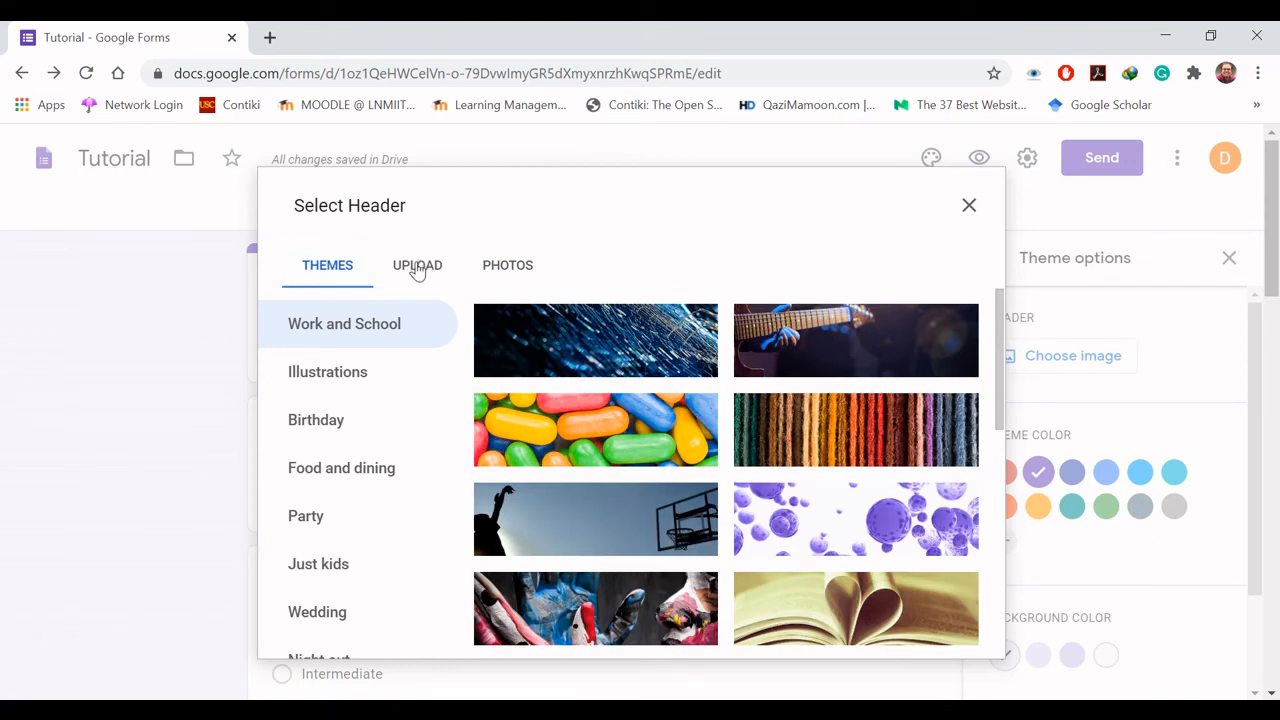
{"action": "left_click", "coordinate": [424, 268]}
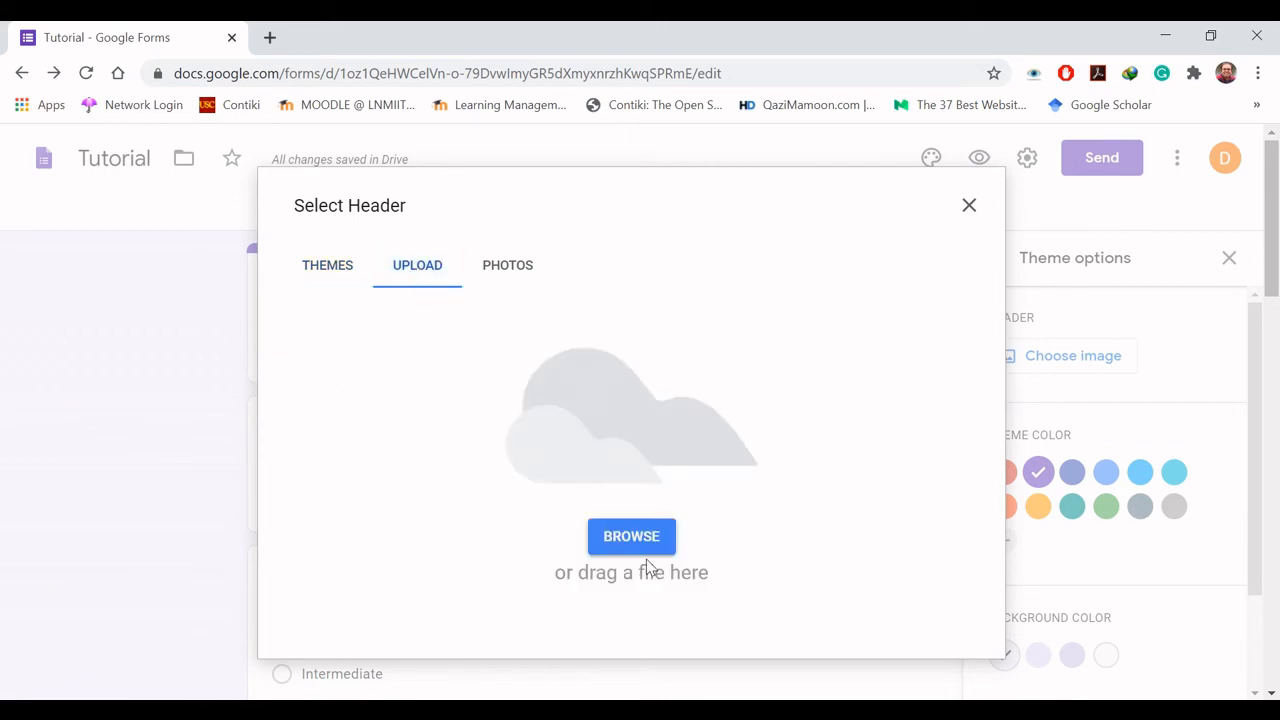
Step: Insert the colourful candy picture from the Work and School themes as the form's header image
{"action": "left_click", "coordinate": [313, 270]}
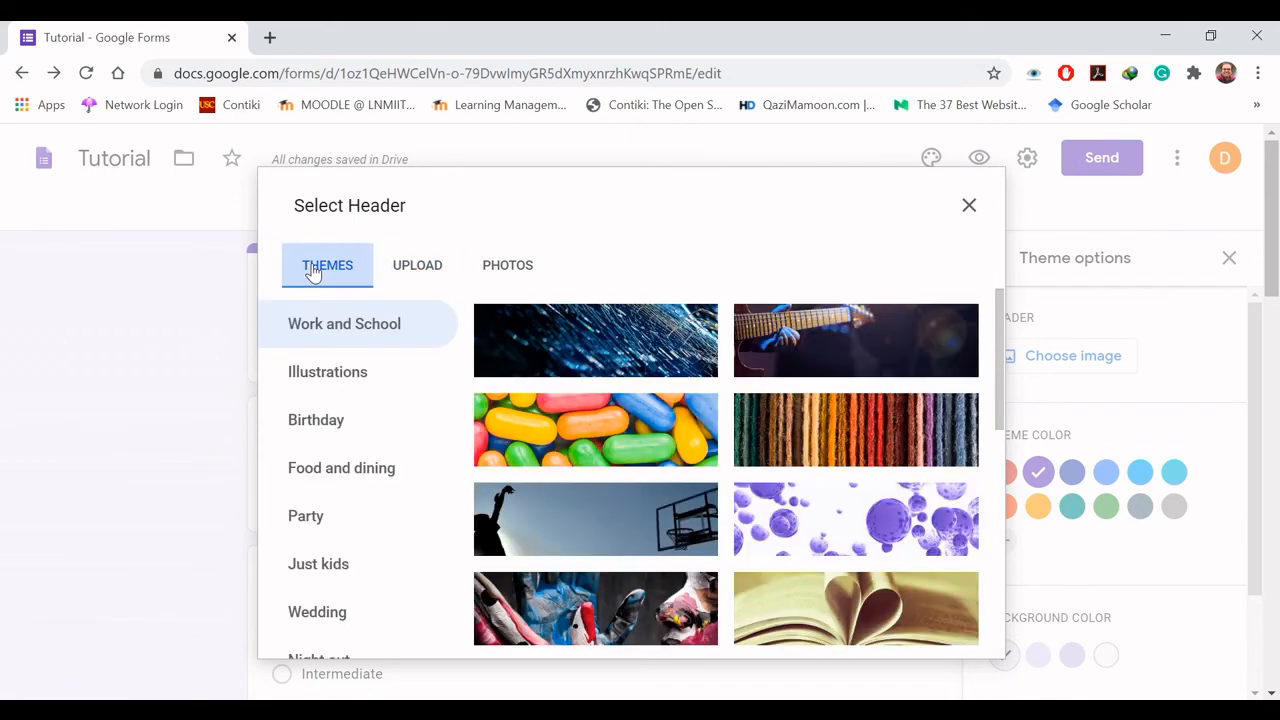
{"action": "left_click", "coordinate": [592, 440]}
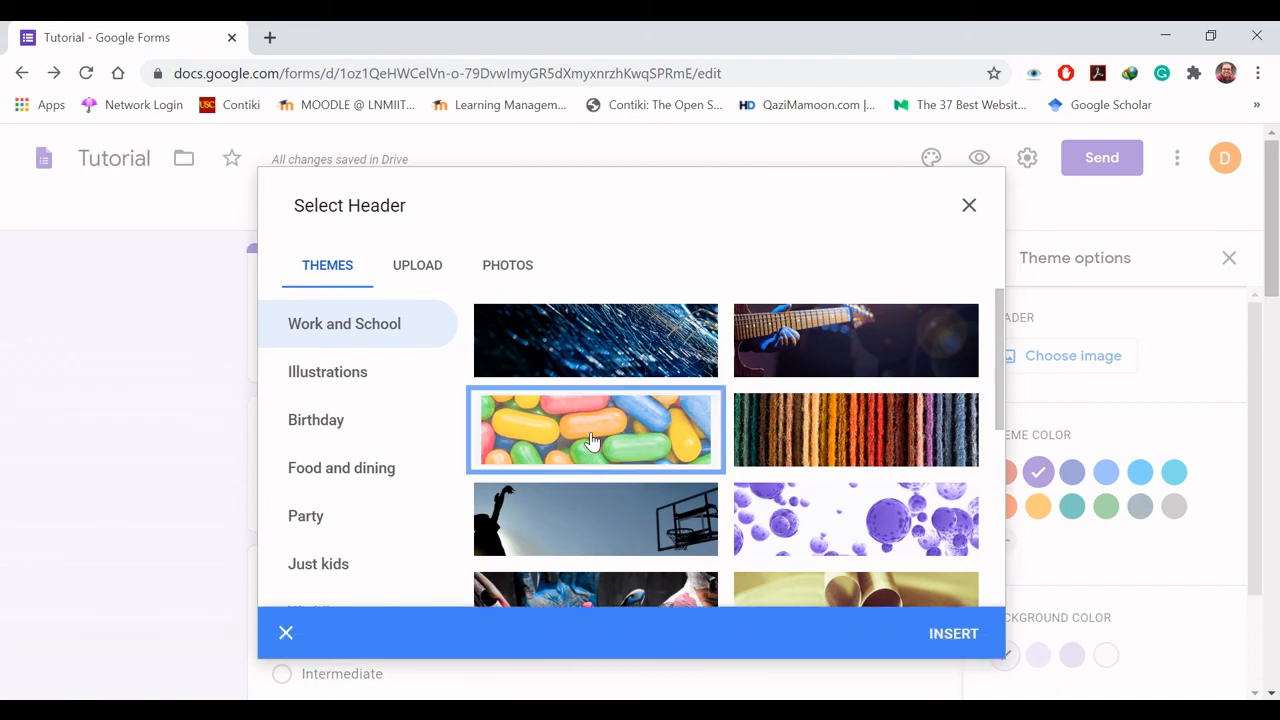
{"action": "left_click", "coordinate": [953, 634]}
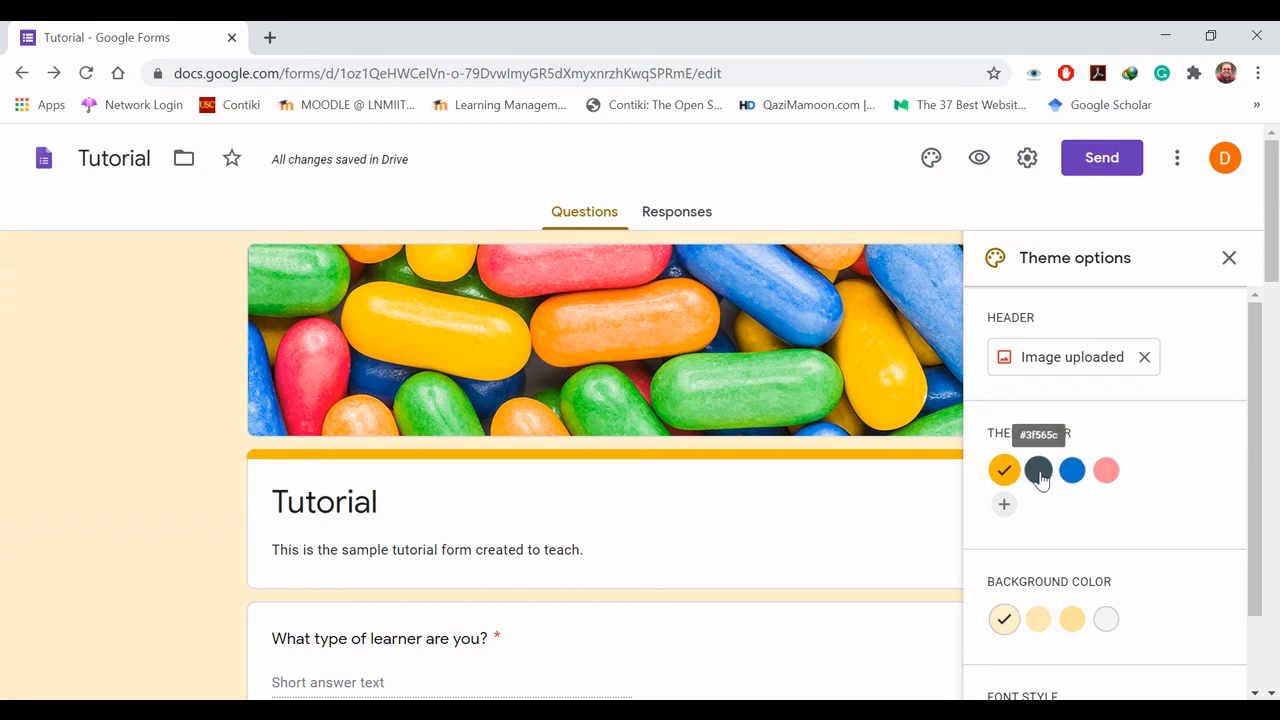
Step: Set the form's theme colour to pink and its background to the darkest pink shade offered
{"action": "left_click", "coordinate": [1105, 473]}
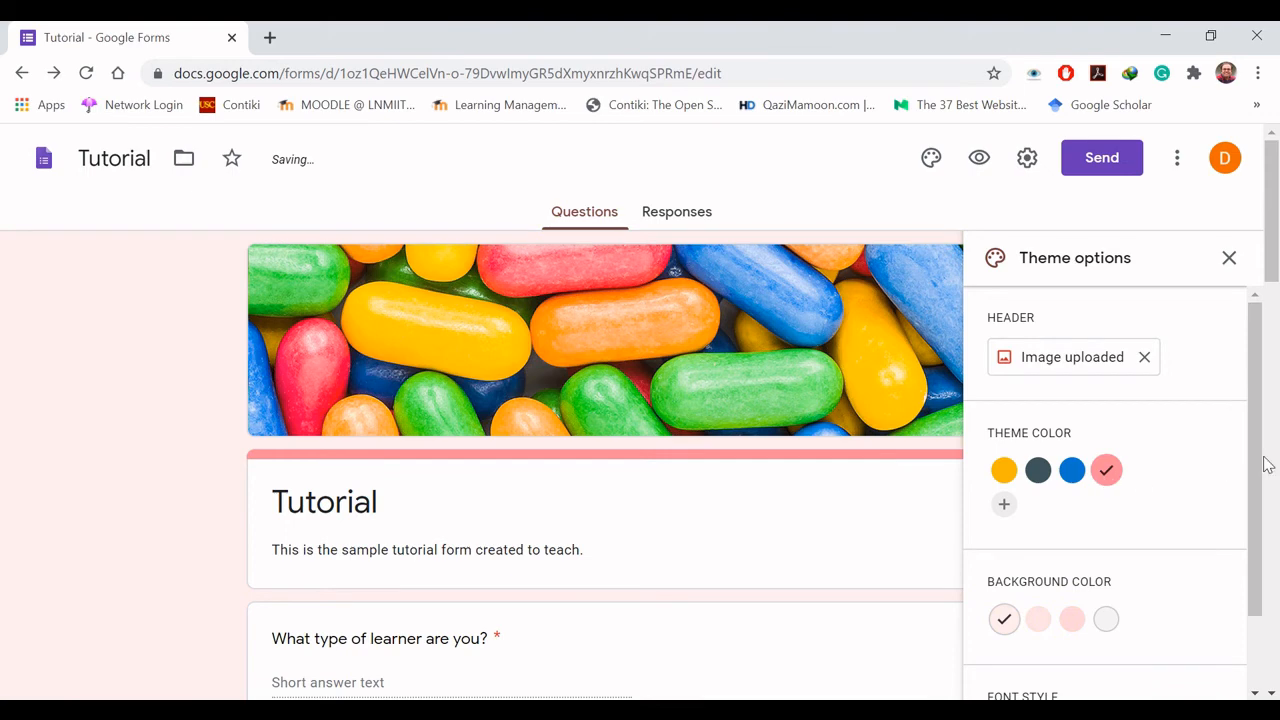
{"action": "scroll", "coordinate": [1257, 466], "scroll_direction": "down", "scroll_amount": 1}
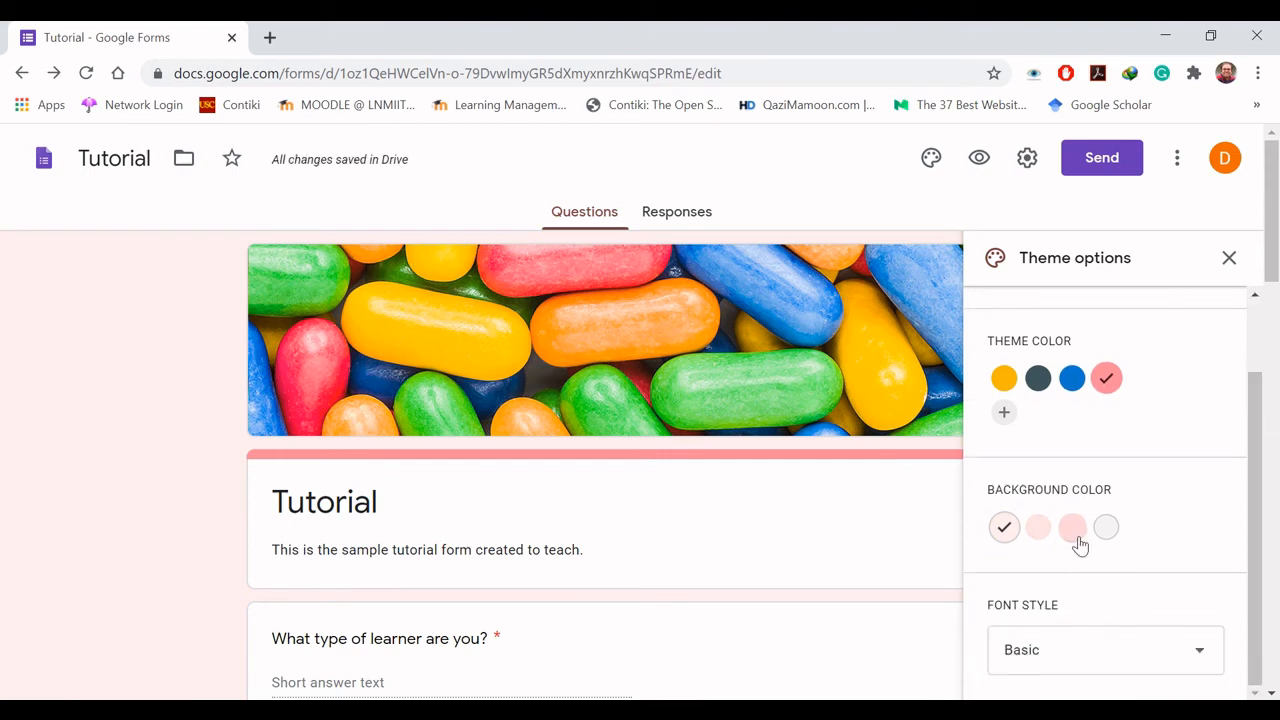
{"action": "left_click", "coordinate": [1072, 527]}
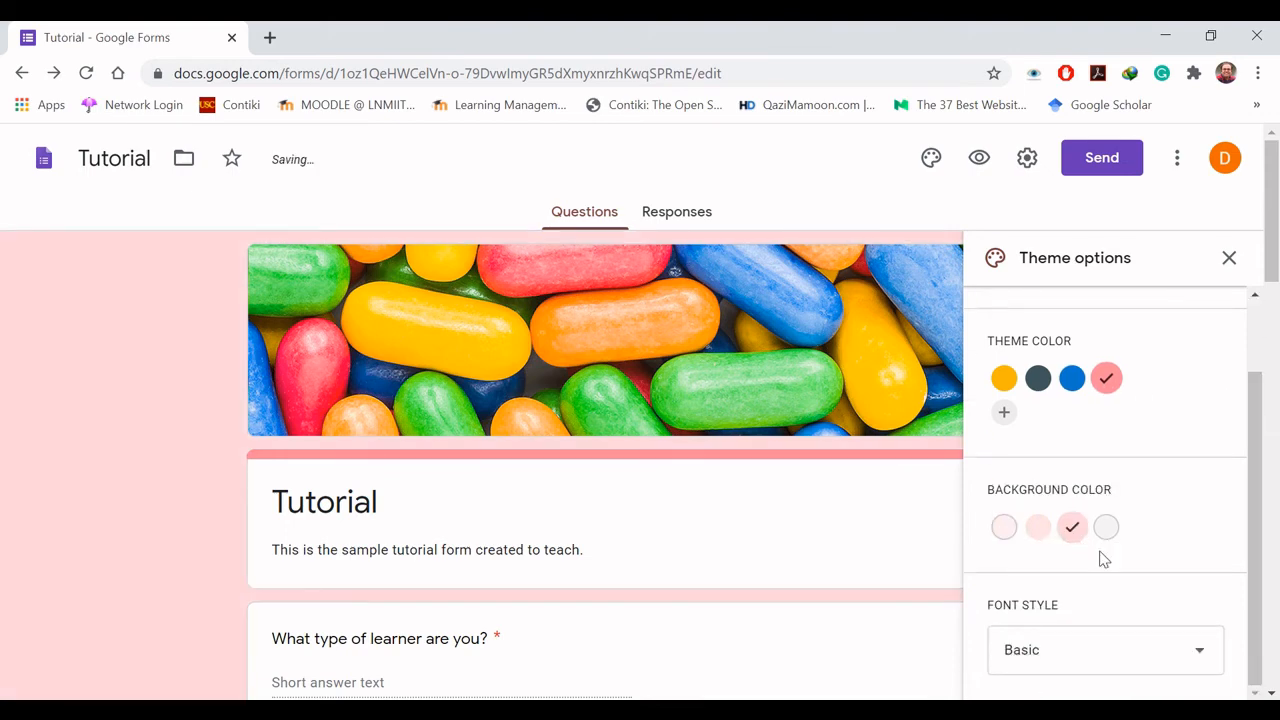
Step: Set the form's font style to Playful and close the theme options
{"action": "left_click", "coordinate": [1199, 669]}
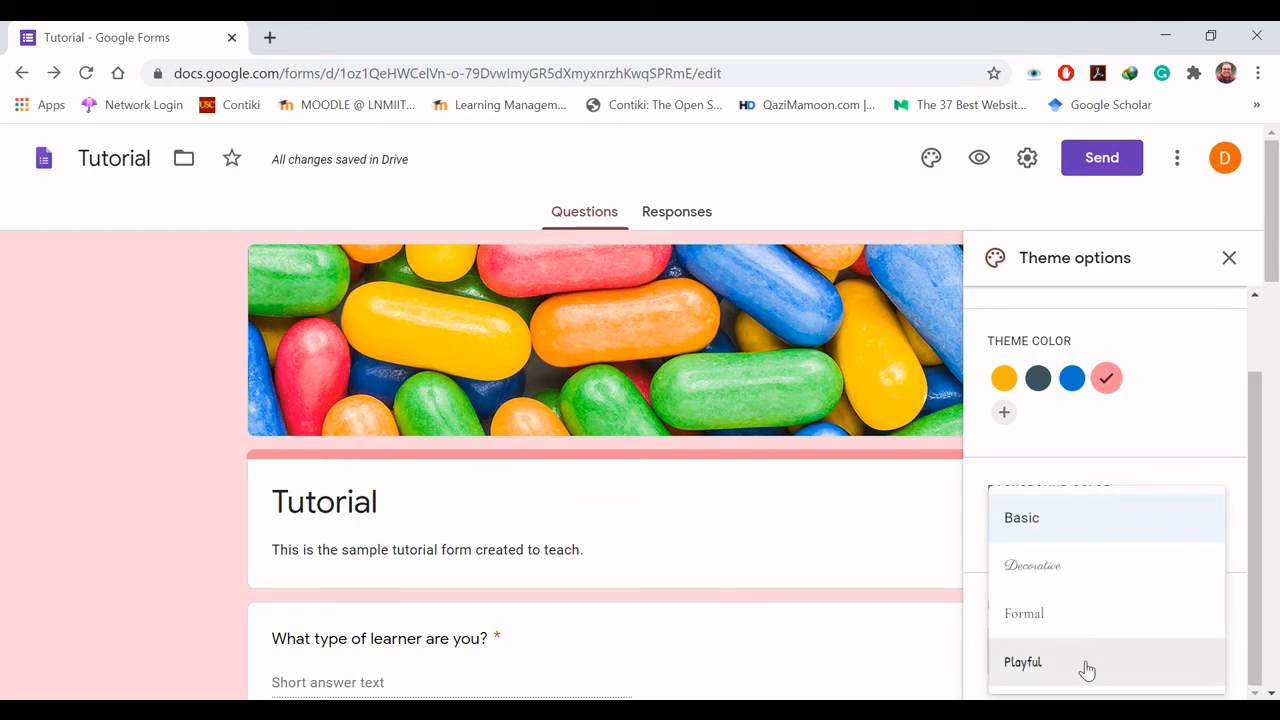
{"action": "left_click", "coordinate": [1055, 661]}
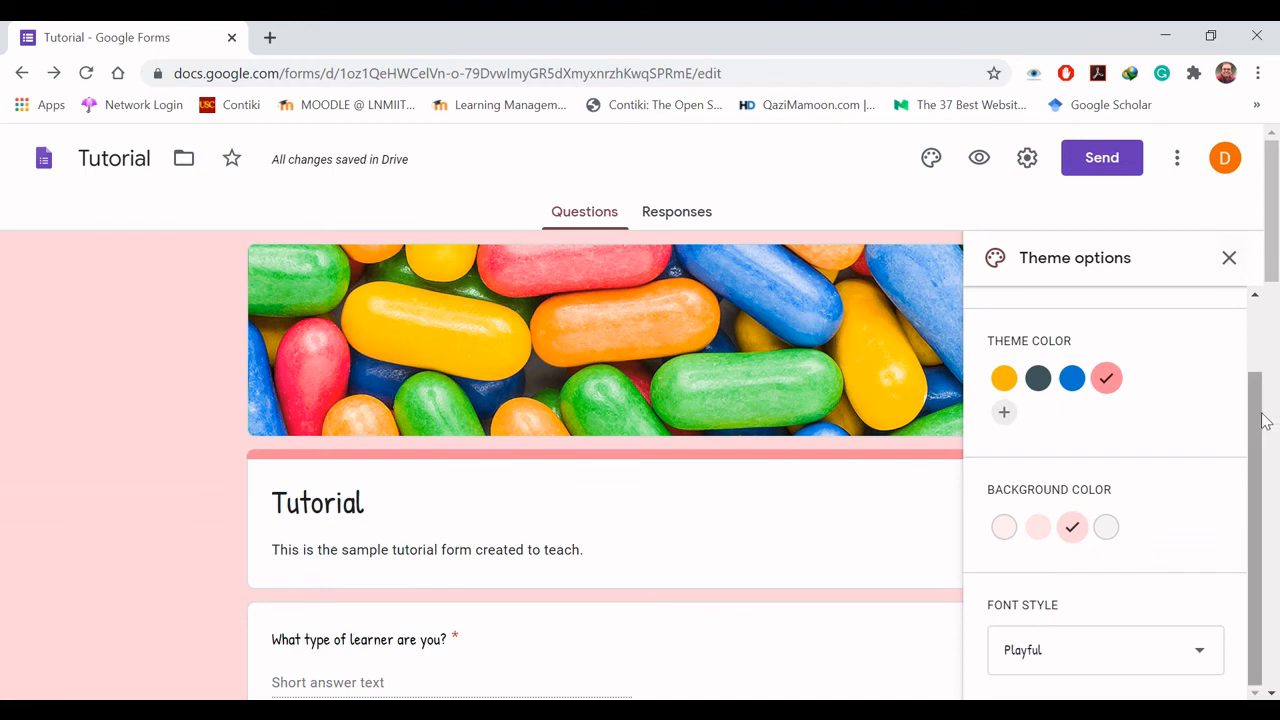
{"action": "left_click_drag", "start_coordinate": [1260, 424], "coordinate": [1250, 316]}
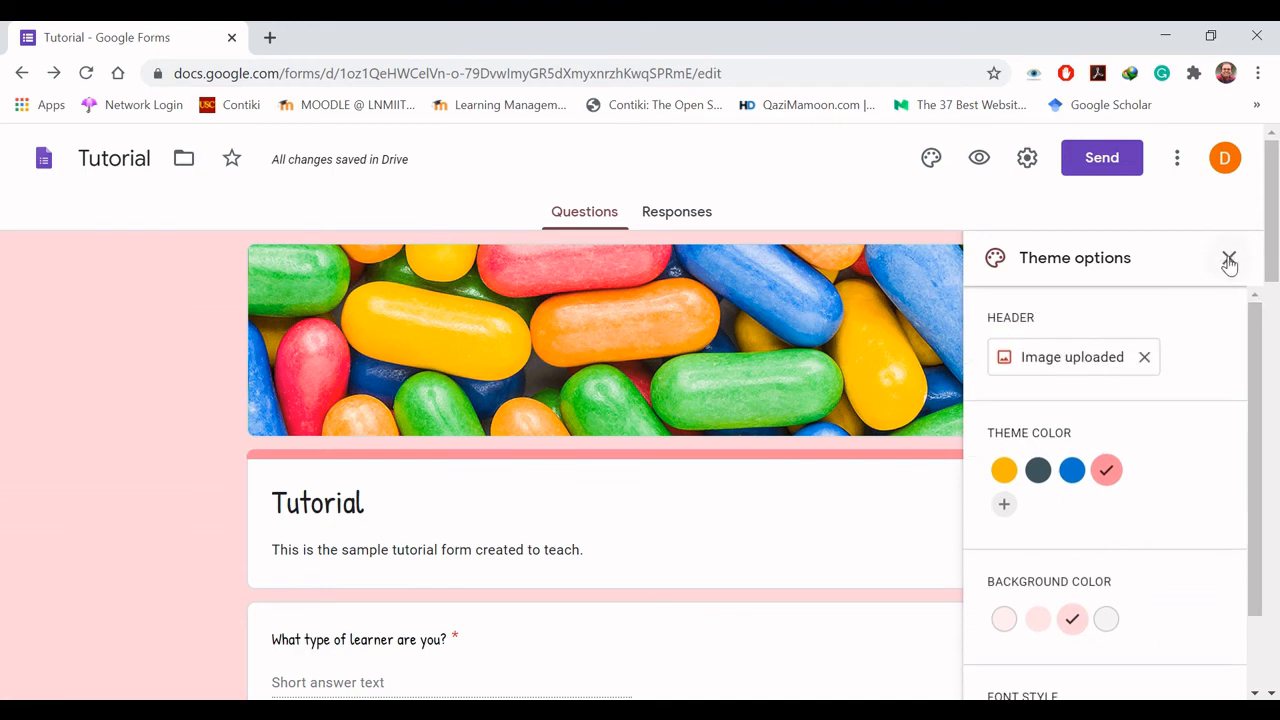
{"action": "left_click", "coordinate": [1229, 262]}
{"action": "mouse_move", "coordinate": [1272, 240]}
{"action": "left_mouse_down"}
{"action": "mouse_move", "coordinate": [1275, 465]}
{"action": "mouse_move", "coordinate": [1276, 226]}
{"action": "left_mouse_up"}
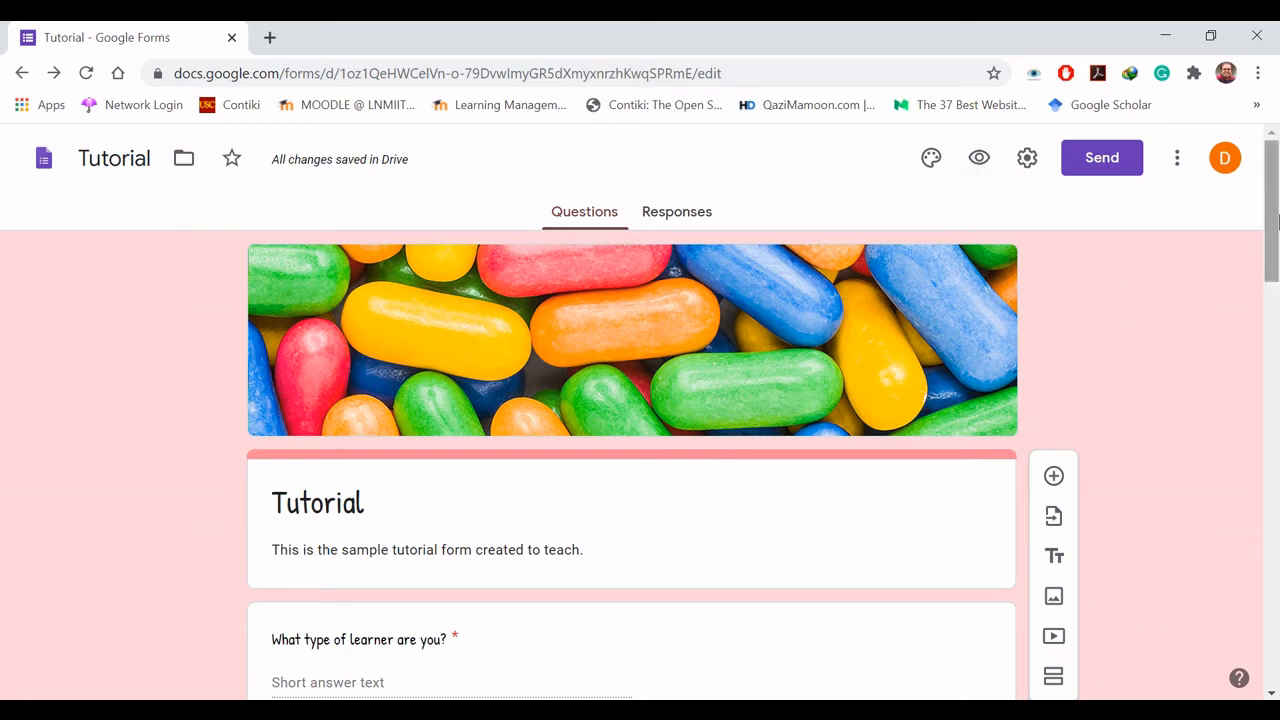
Step: Add a new section to the form after the time question
{"action": "left_click_drag", "start_coordinate": [1277, 222], "coordinate": [1277, 305]}
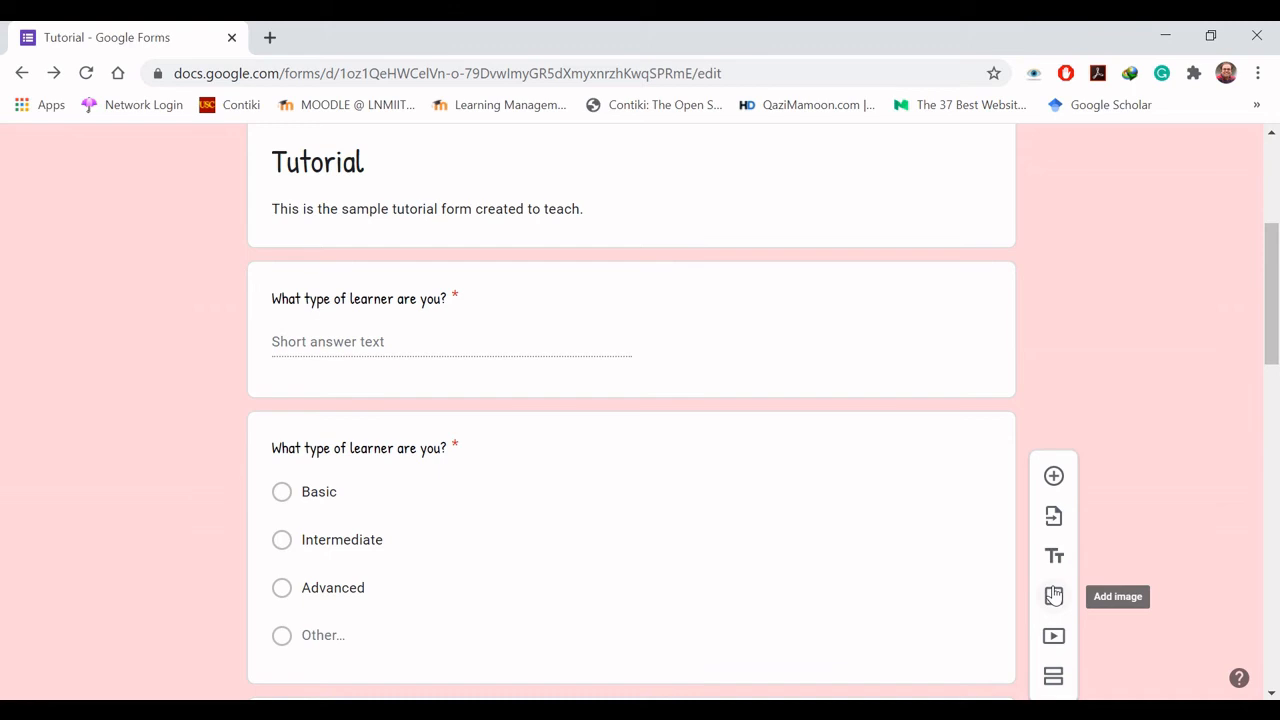
{"action": "left_click", "coordinate": [1054, 679]}
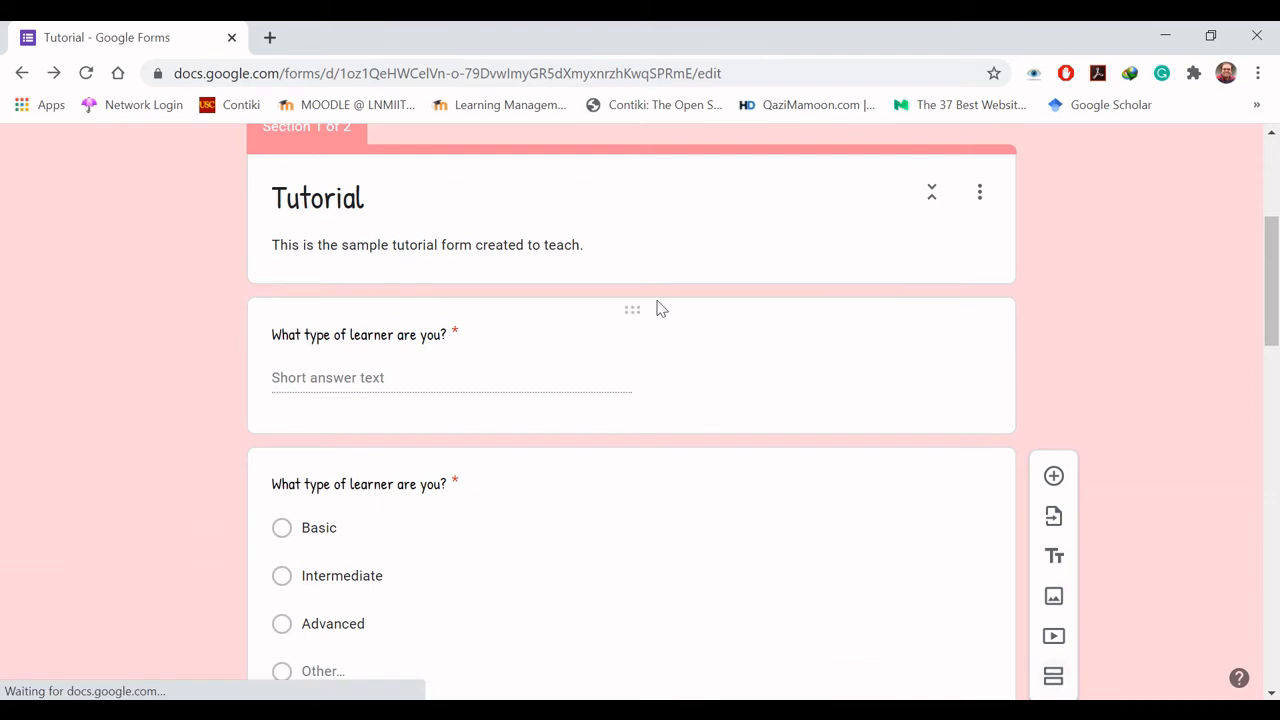
{"action": "scroll", "coordinate": [1273, 262], "scroll_direction": "up", "scroll_amount": 2}
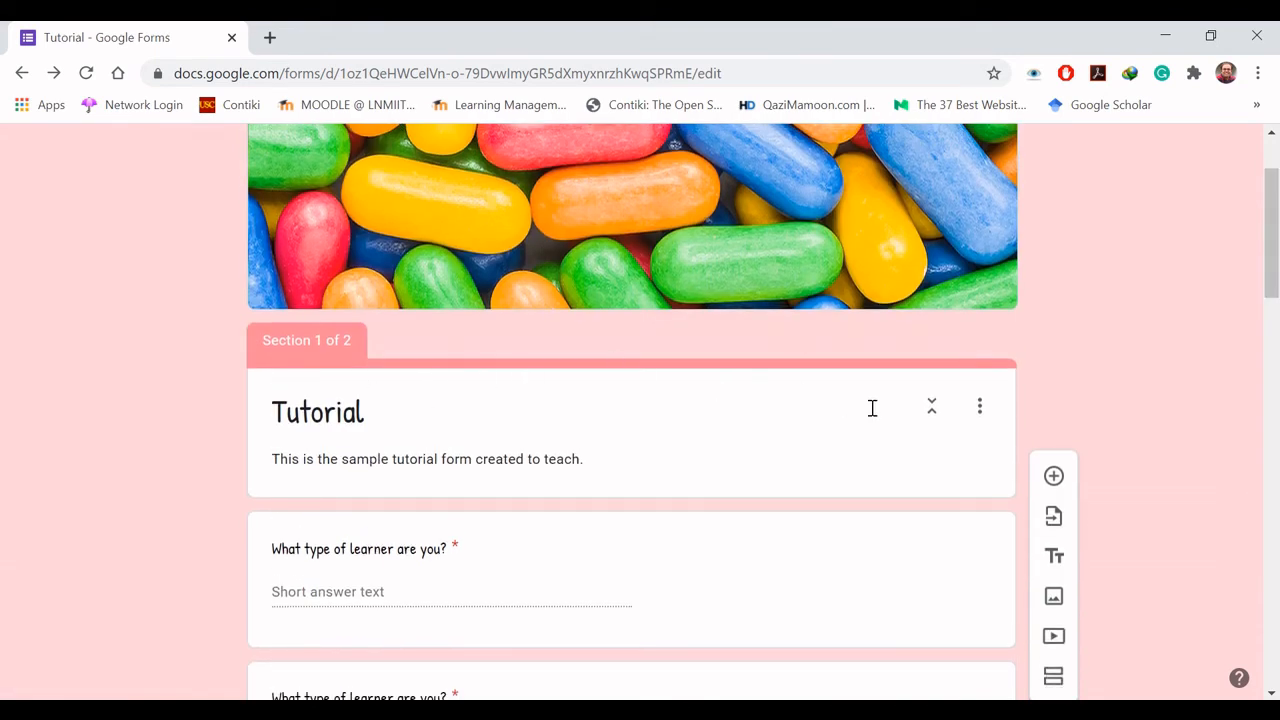
{"action": "left_click_drag", "start_coordinate": [1278, 253], "coordinate": [1278, 640]}
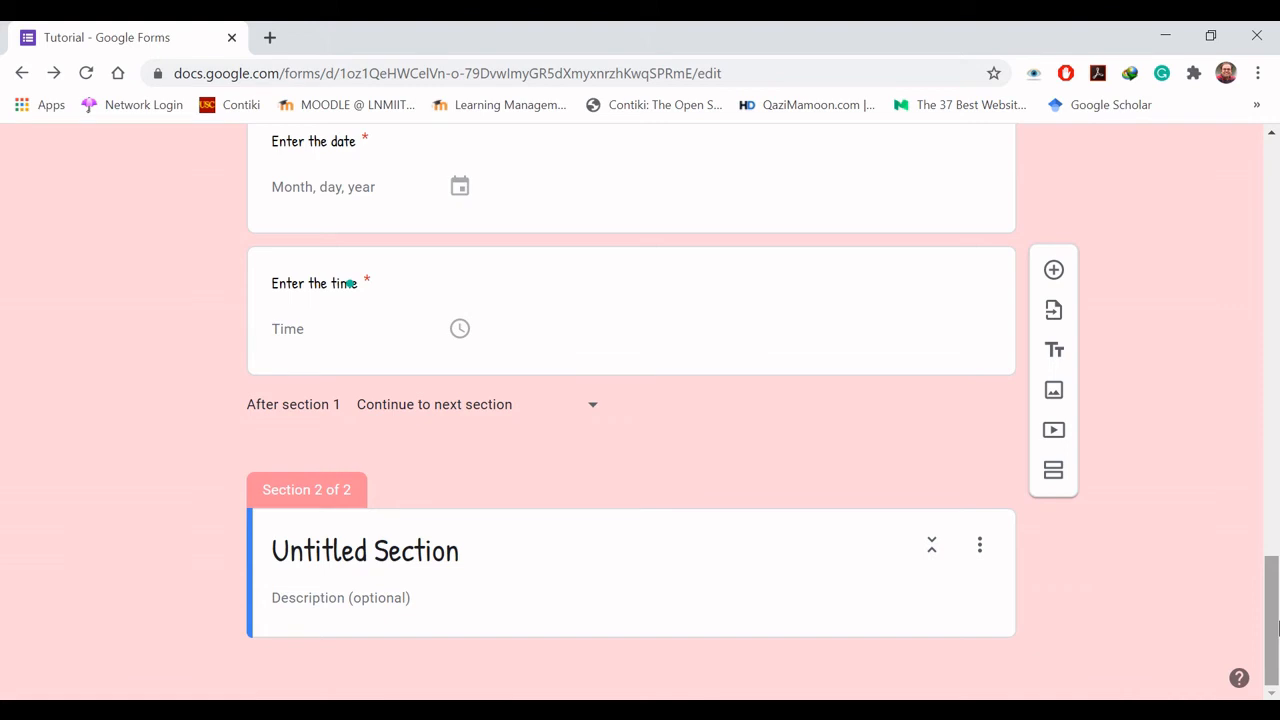
Step: Delete the untitled second section and return to the beginning of the form
{"action": "left_click", "coordinate": [977, 553]}
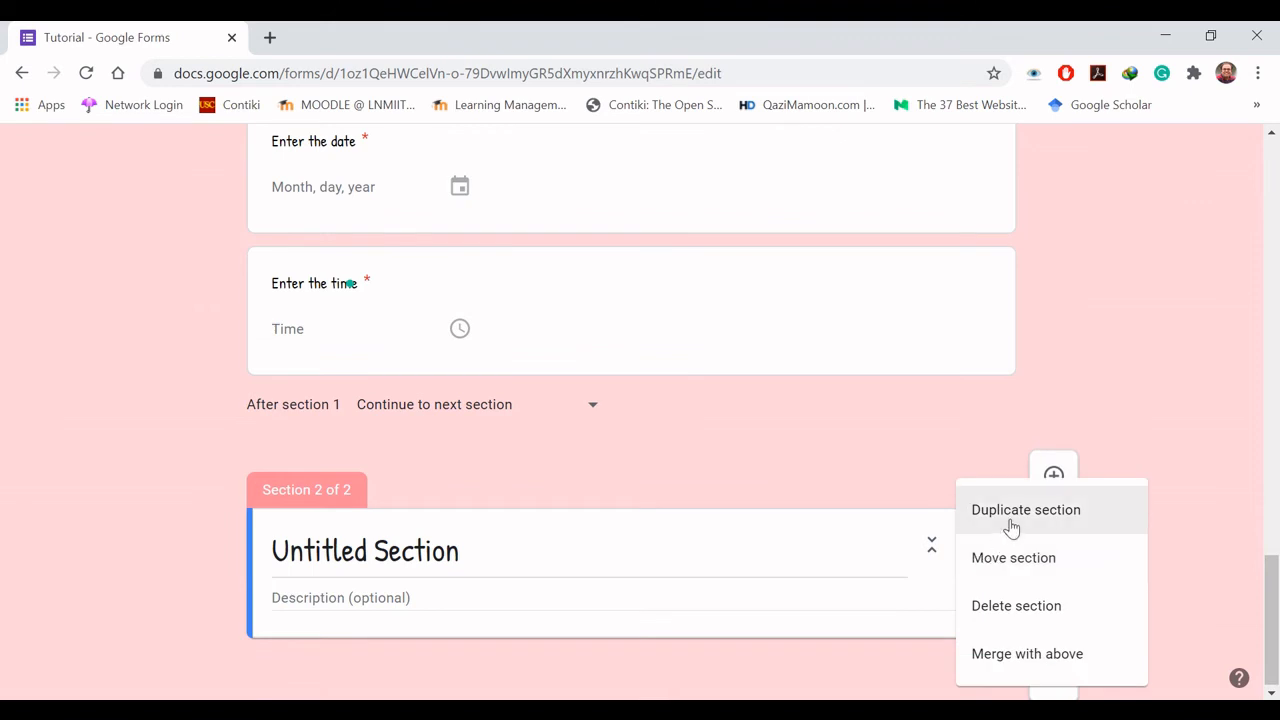
{"action": "left_click", "coordinate": [1006, 610]}
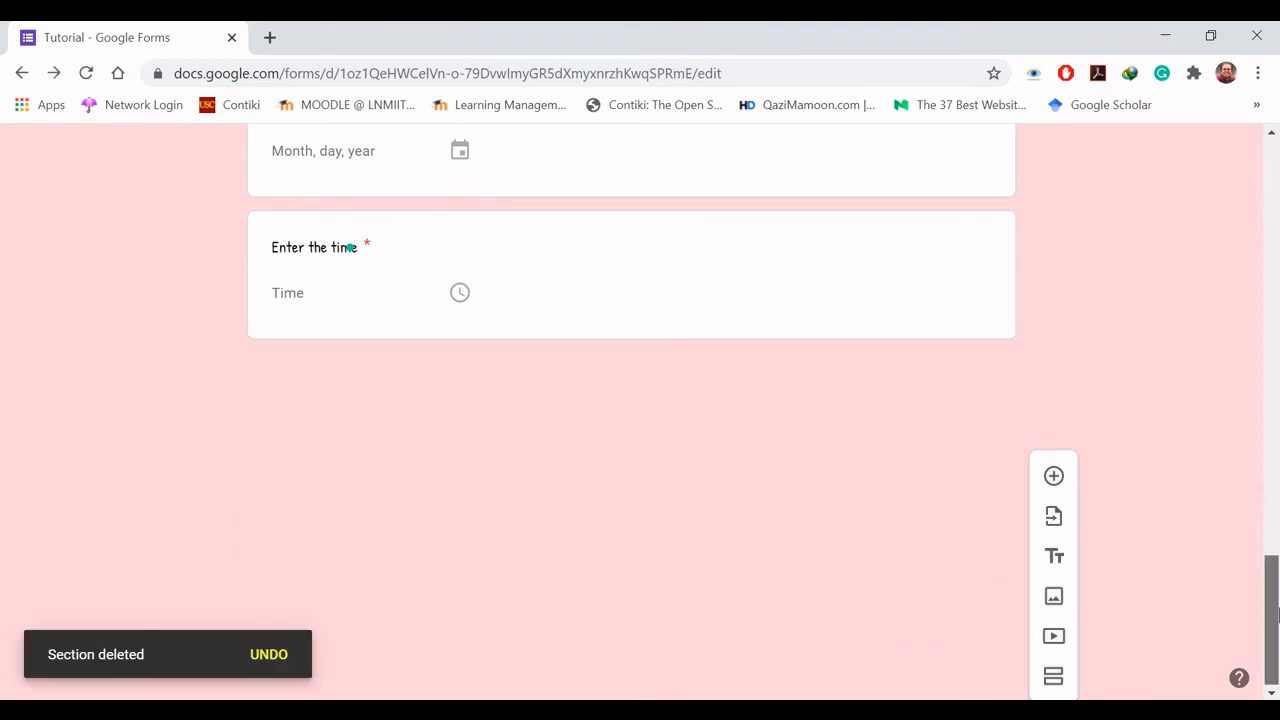
{"action": "left_click_drag", "start_coordinate": [1277, 614], "coordinate": [1277, 375]}
{"action": "left_click", "coordinate": [1258, 73]}
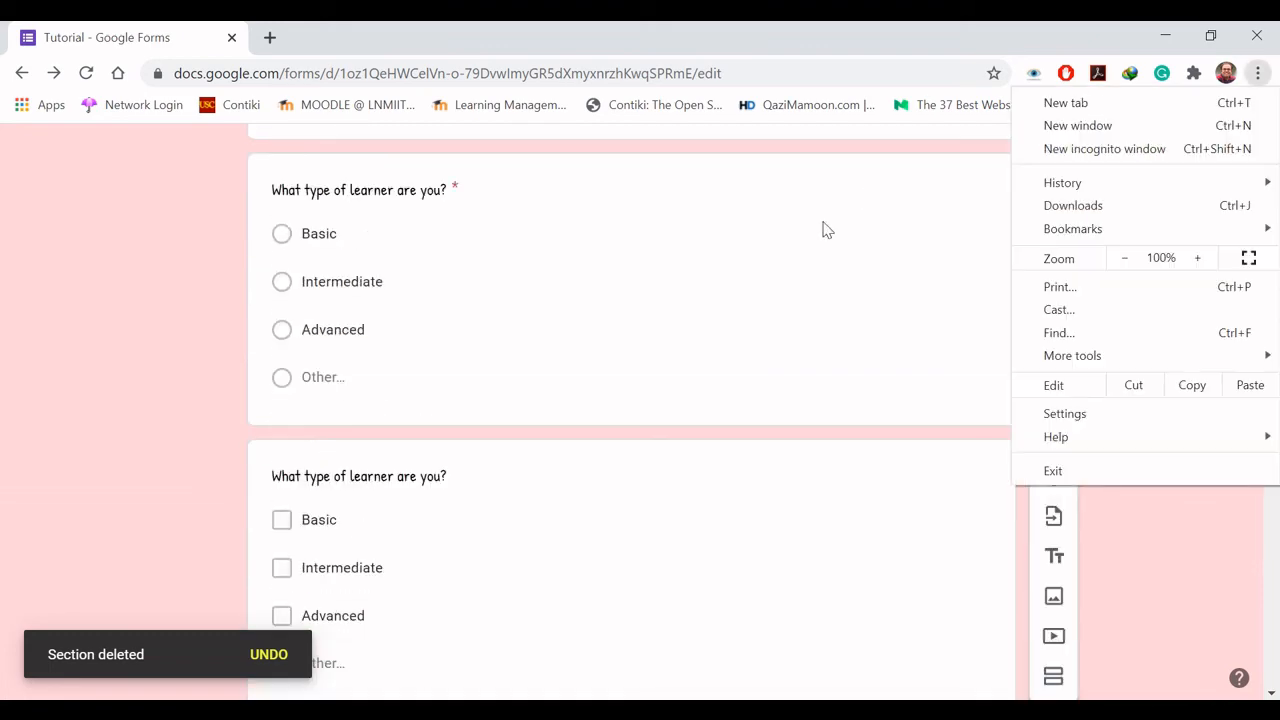
{"action": "left_click", "coordinate": [1166, 572]}
{"action": "left_click_drag", "start_coordinate": [1277, 345], "coordinate": [1277, 170]}
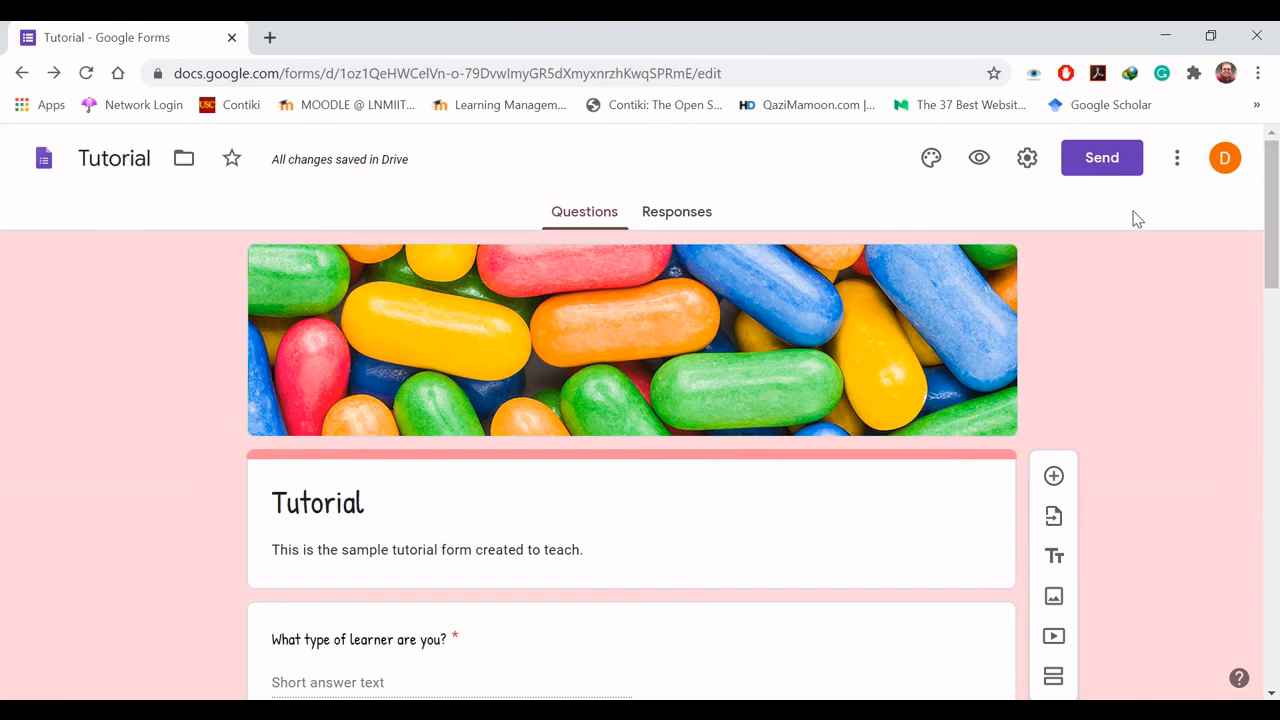
Step: Open the form's preview and look over the first questions and their required marks
{"action": "left_click", "coordinate": [980, 162]}
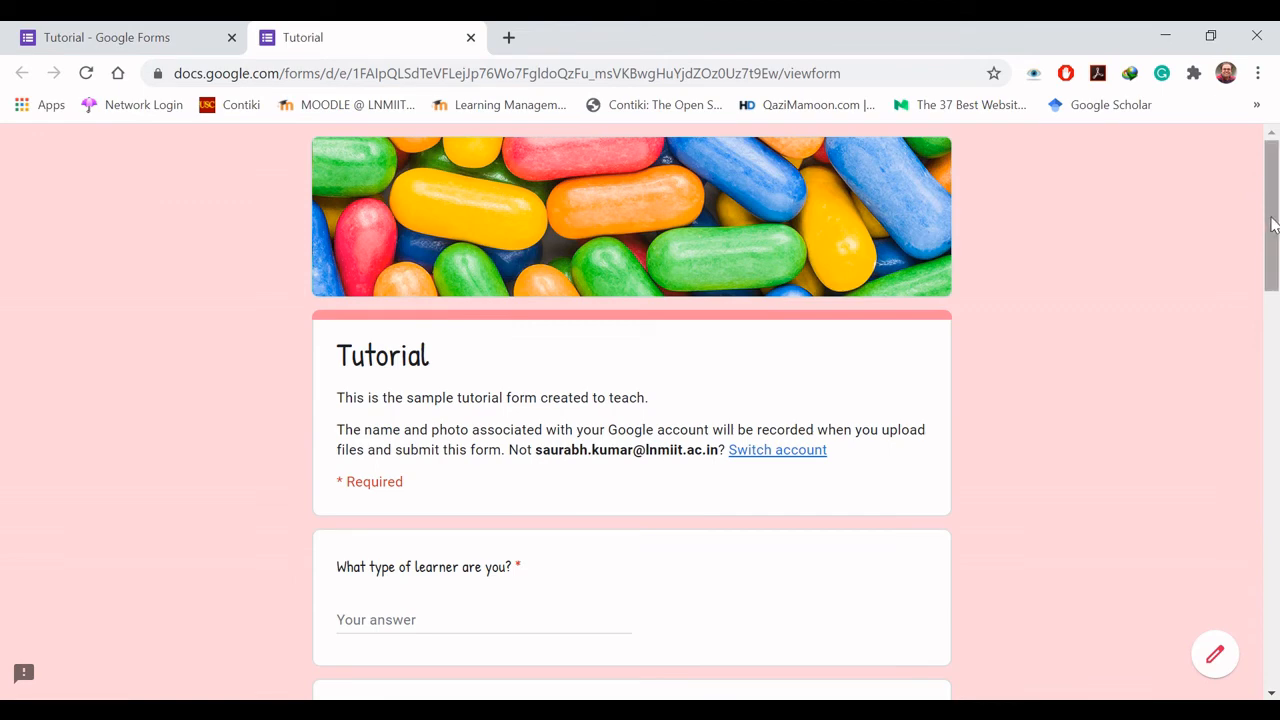
{"action": "left_click_drag", "start_coordinate": [1272, 224], "coordinate": [1274, 287]}
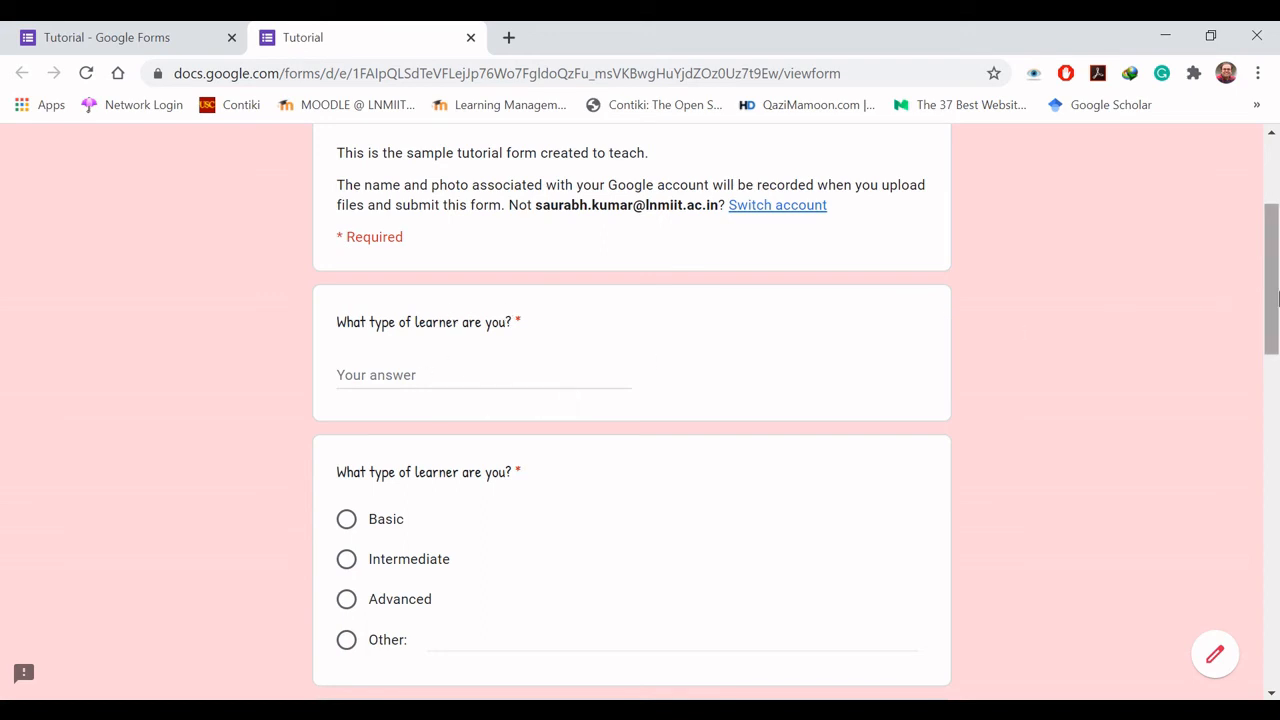
{"action": "scroll", "coordinate": [1278, 295], "scroll_direction": "down", "scroll_amount": 3}
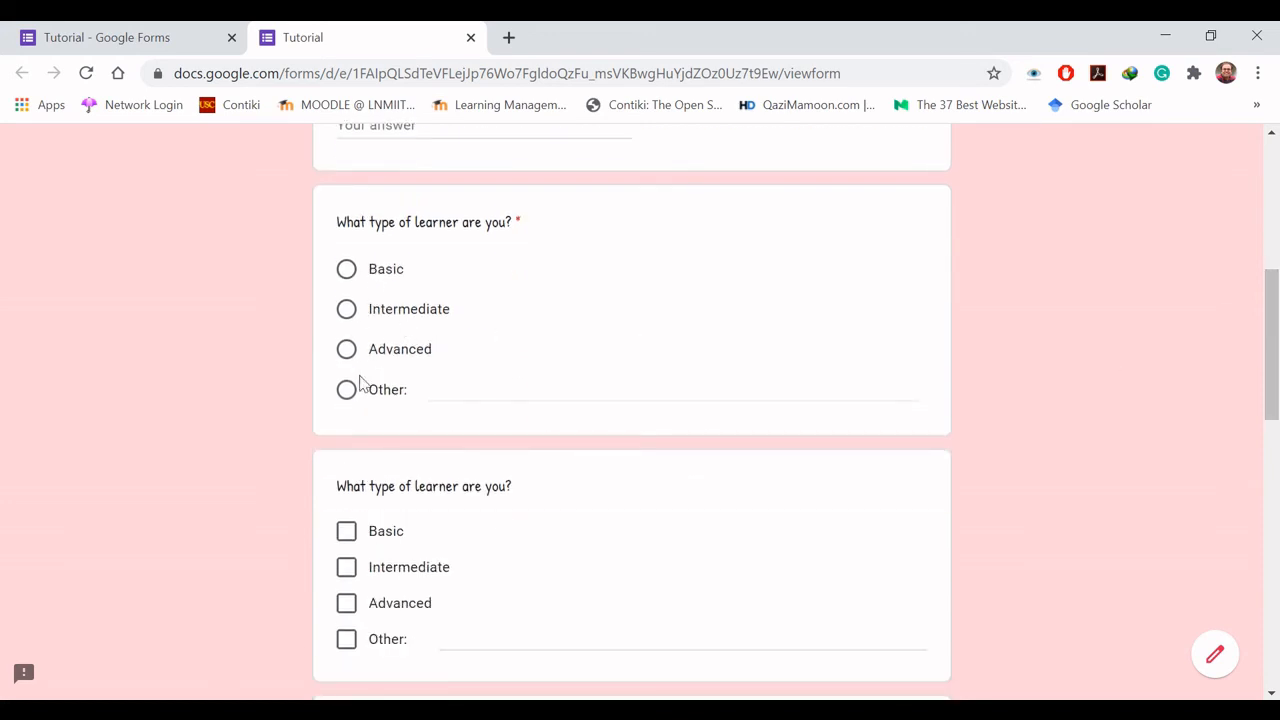
{"action": "scroll", "coordinate": [1277, 240], "scroll_direction": "up", "scroll_amount": 2}
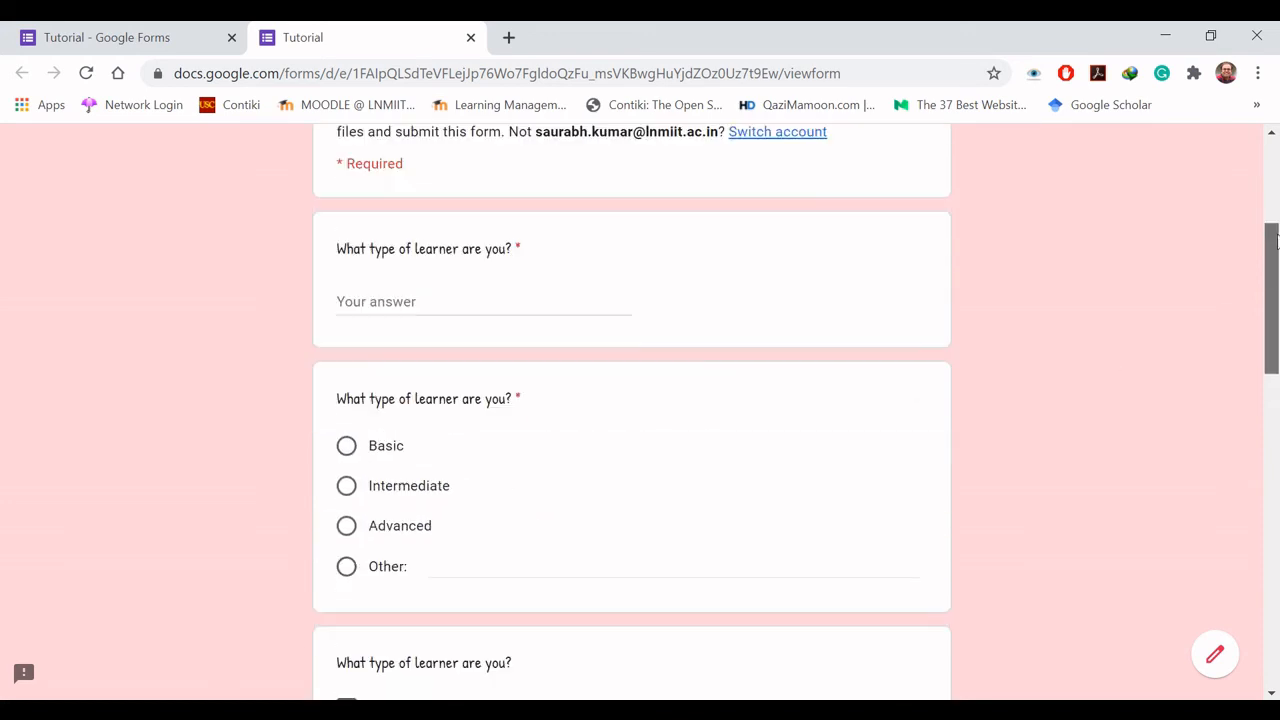
{"action": "scroll", "coordinate": [1277, 240], "scroll_direction": "up", "scroll_amount": 1}
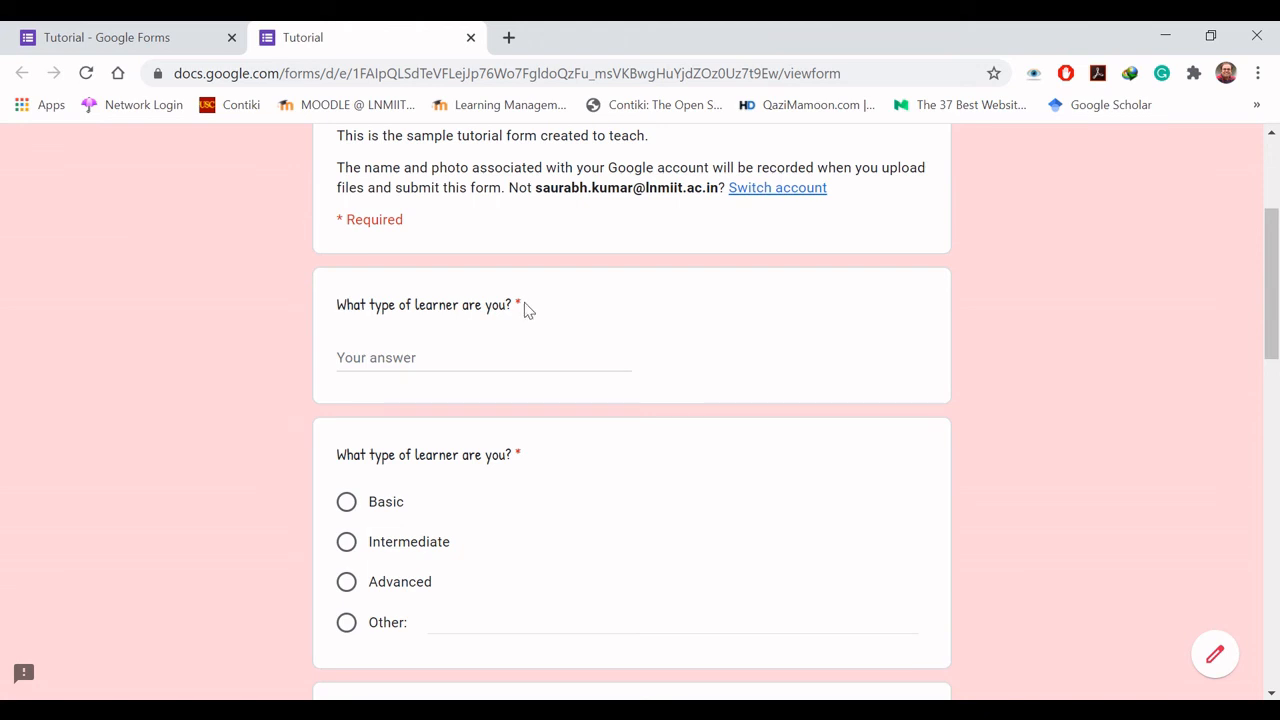
{"action": "left_click_drag", "start_coordinate": [520, 302], "coordinate": [513, 304]}
Step: Answer the short-answer learner question with "Basic" and choose Intermediate in the multiple-choice question
{"action": "left_click", "coordinate": [449, 355]}
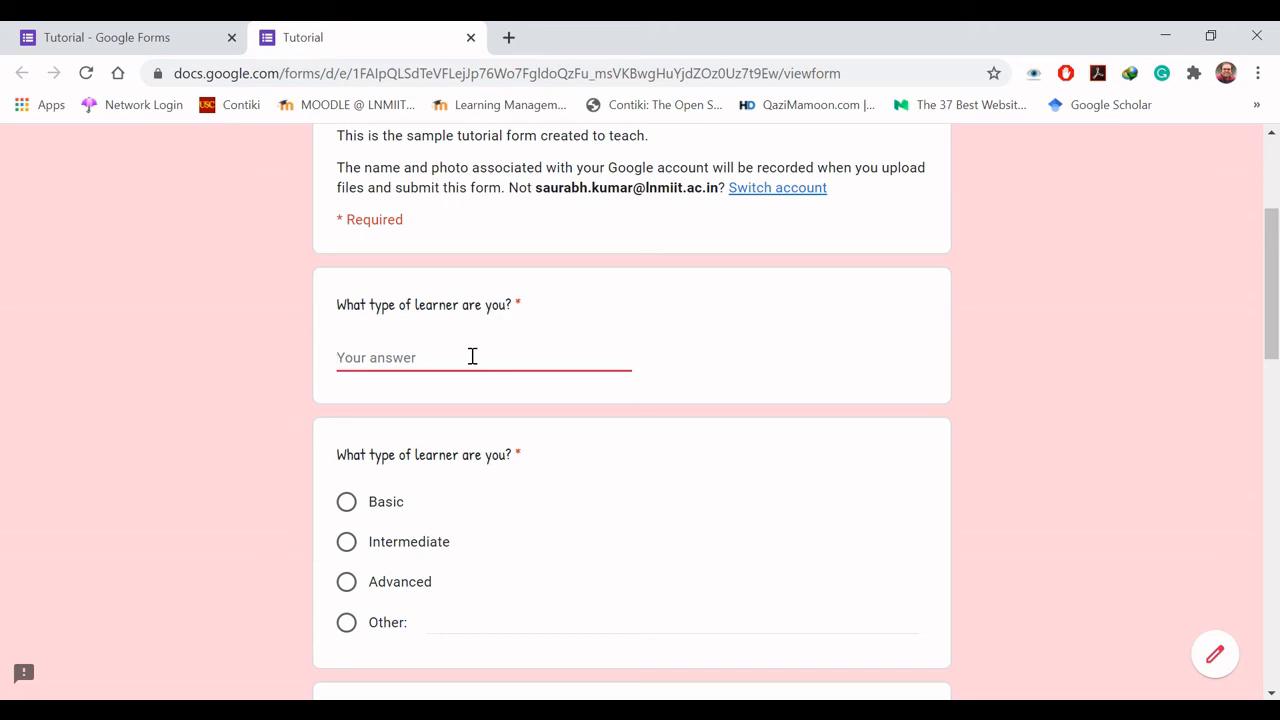
{"action": "type", "text": "Basic"}
{"action": "left_click", "coordinate": [346, 541]}
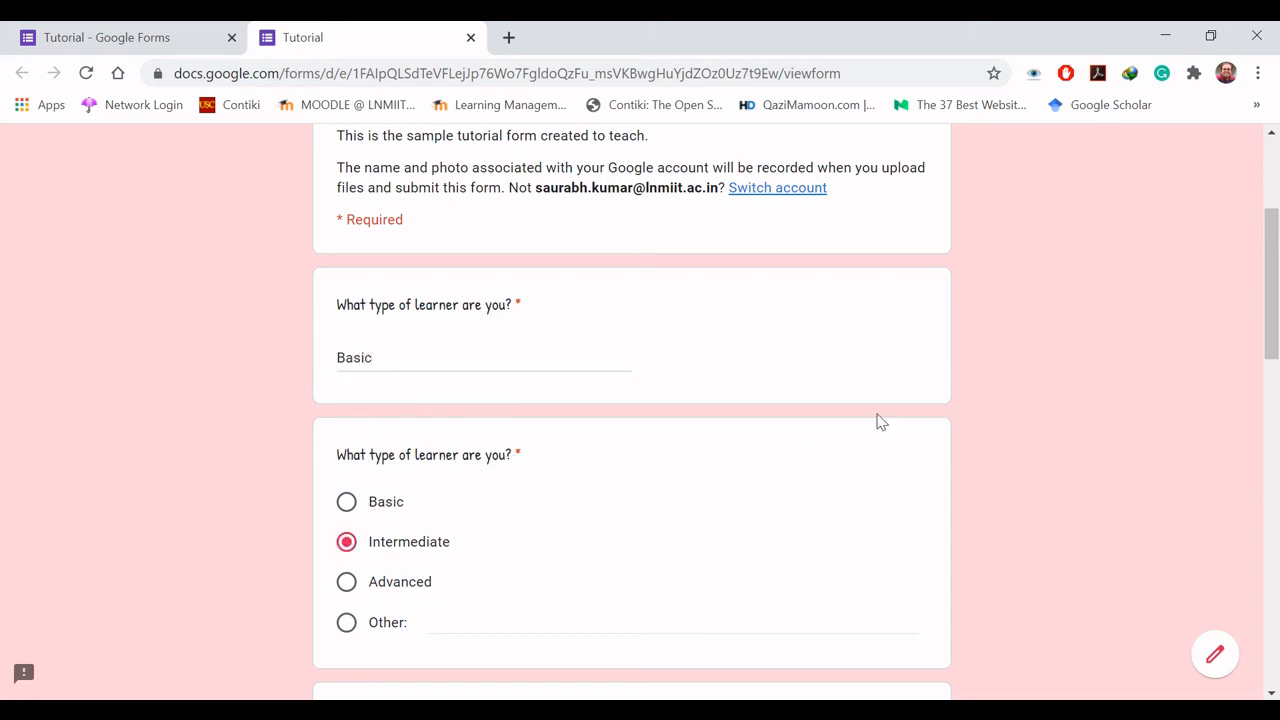
Step: Try the Other option in the multiple-choice learner question and switch the answer back to Intermediate
{"action": "left_click_drag", "start_coordinate": [1276, 333], "coordinate": [1276, 391]}
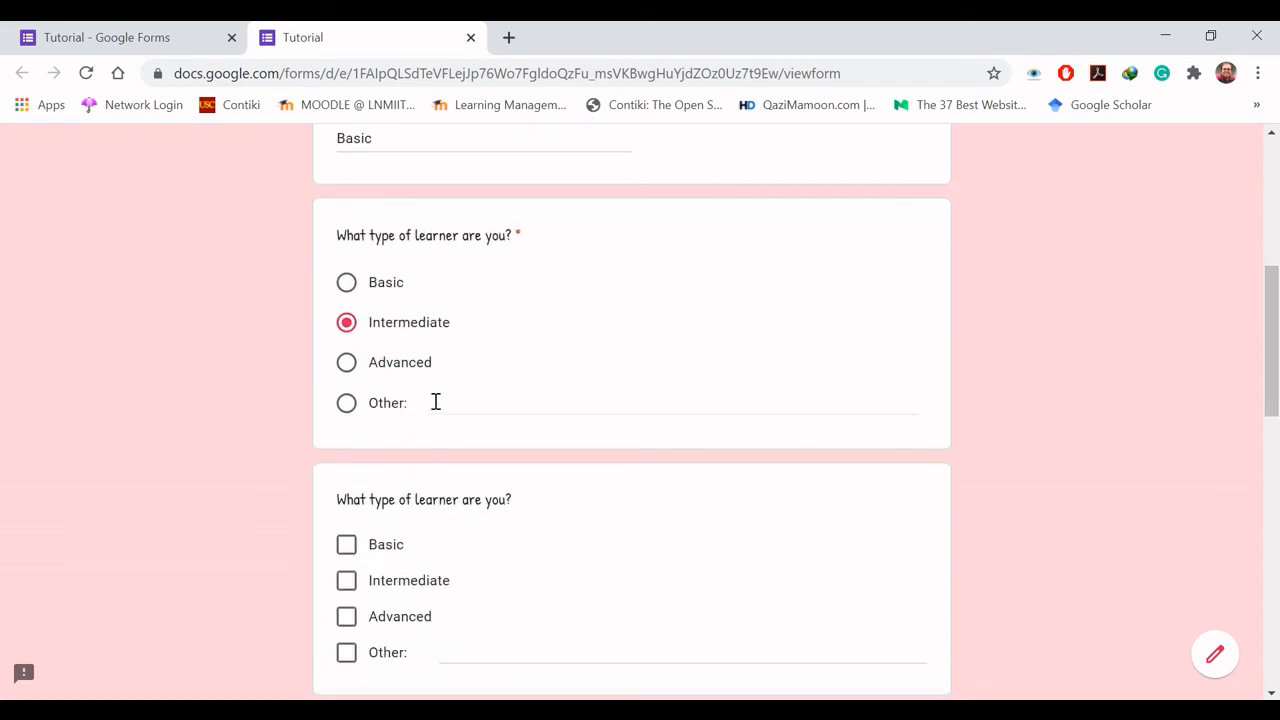
{"action": "left_click", "coordinate": [343, 406]}
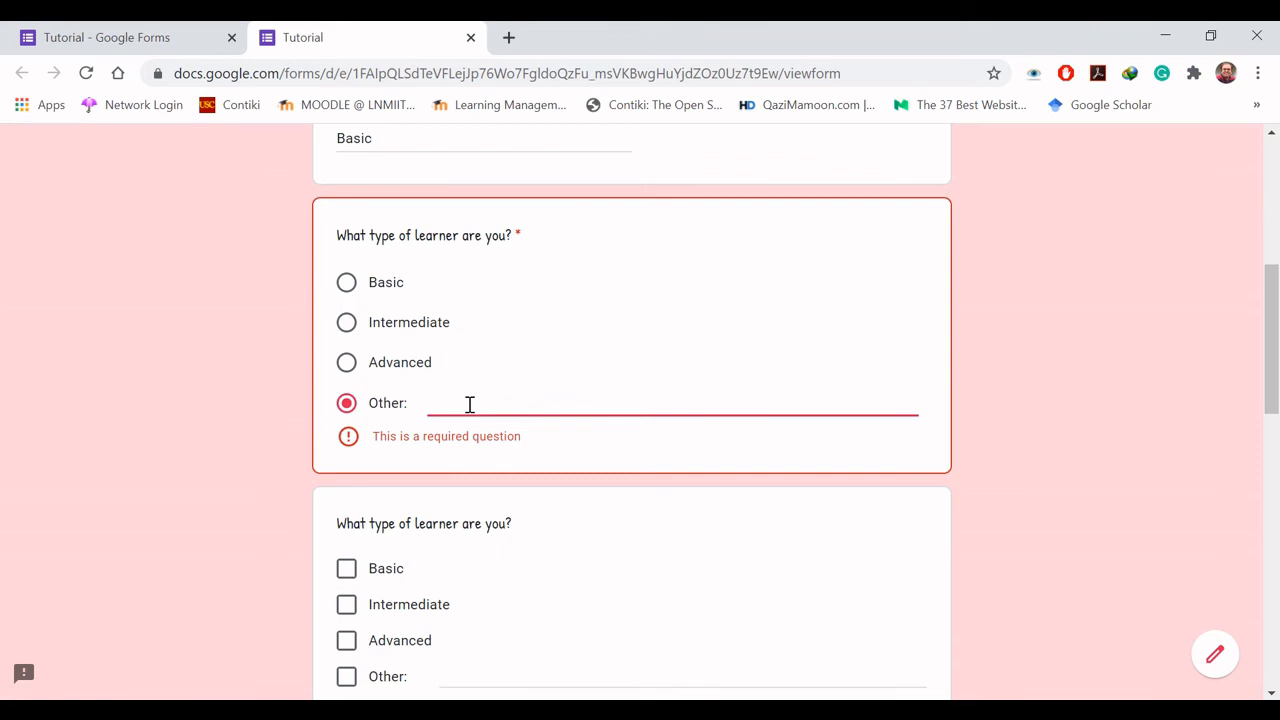
{"action": "left_click", "coordinate": [347, 323]}
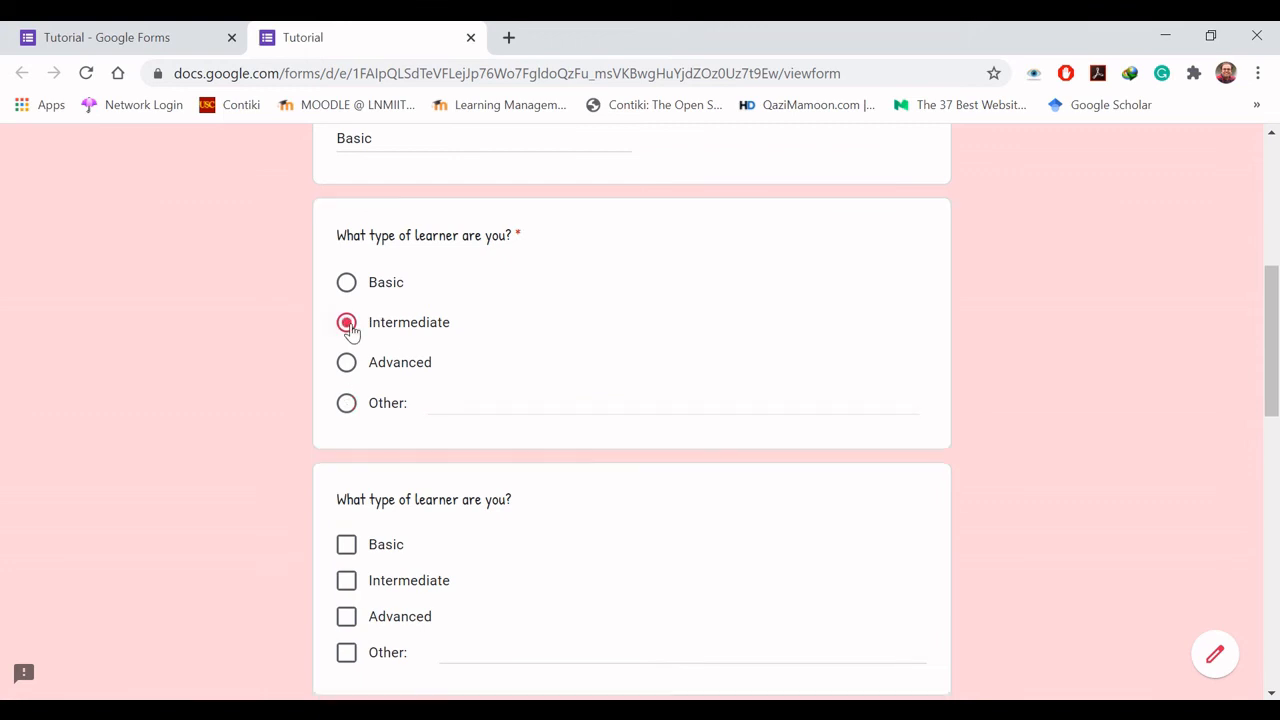
Step: Select Basic, Intermediate and Advanced in the checkbox version of the learner question
{"action": "scroll", "coordinate": [413, 250], "scroll_direction": "down", "scroll_amount": 3}
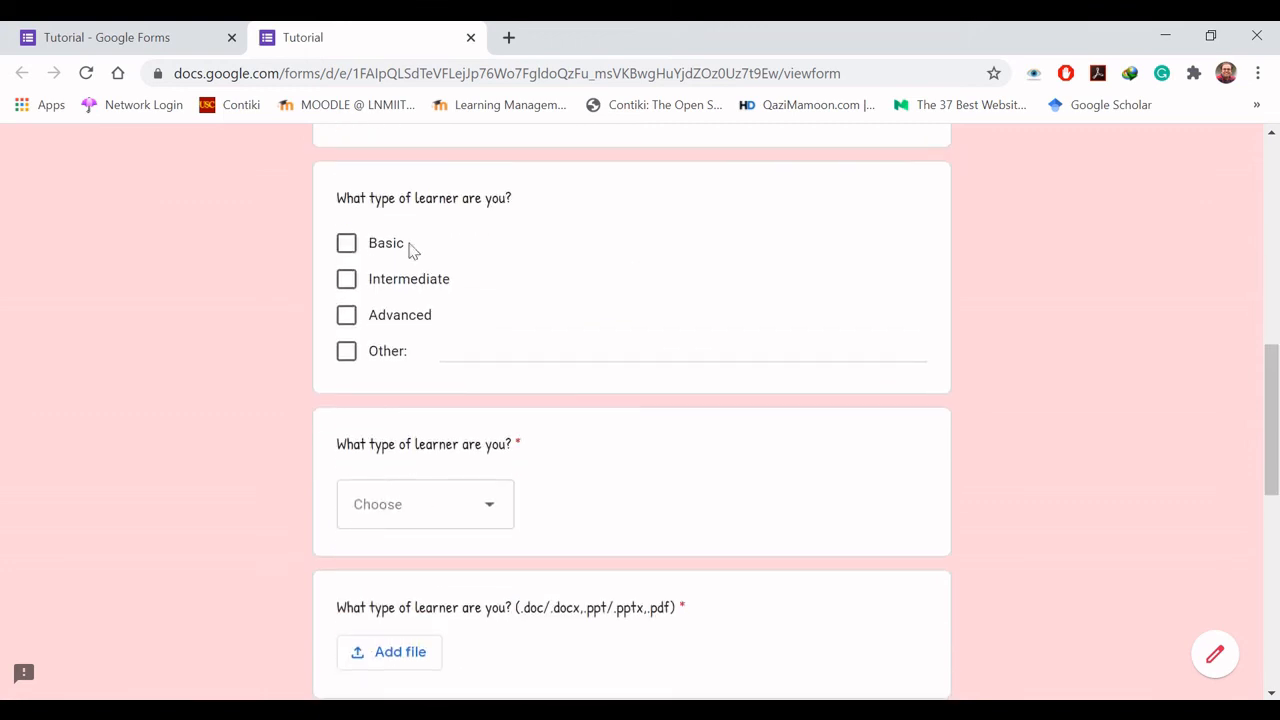
{"action": "left_click", "coordinate": [346, 245]}
{"action": "left_click", "coordinate": [346, 280]}
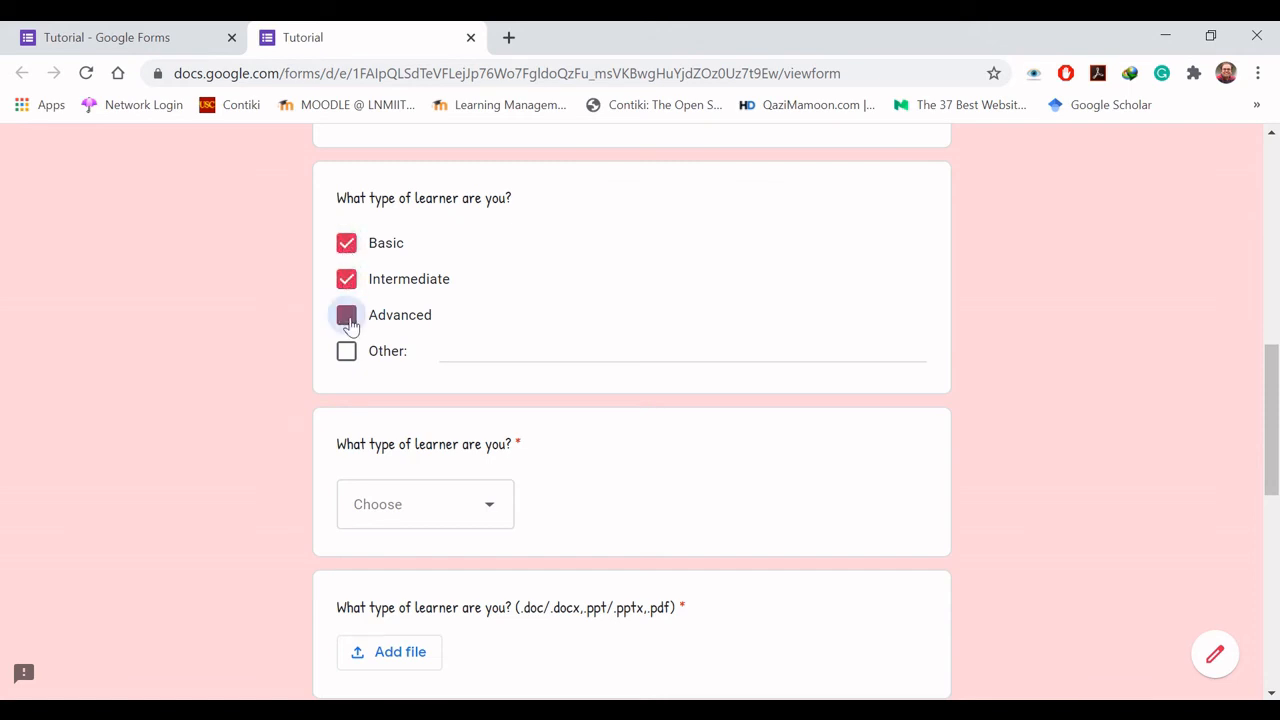
{"action": "left_click", "coordinate": [347, 318]}
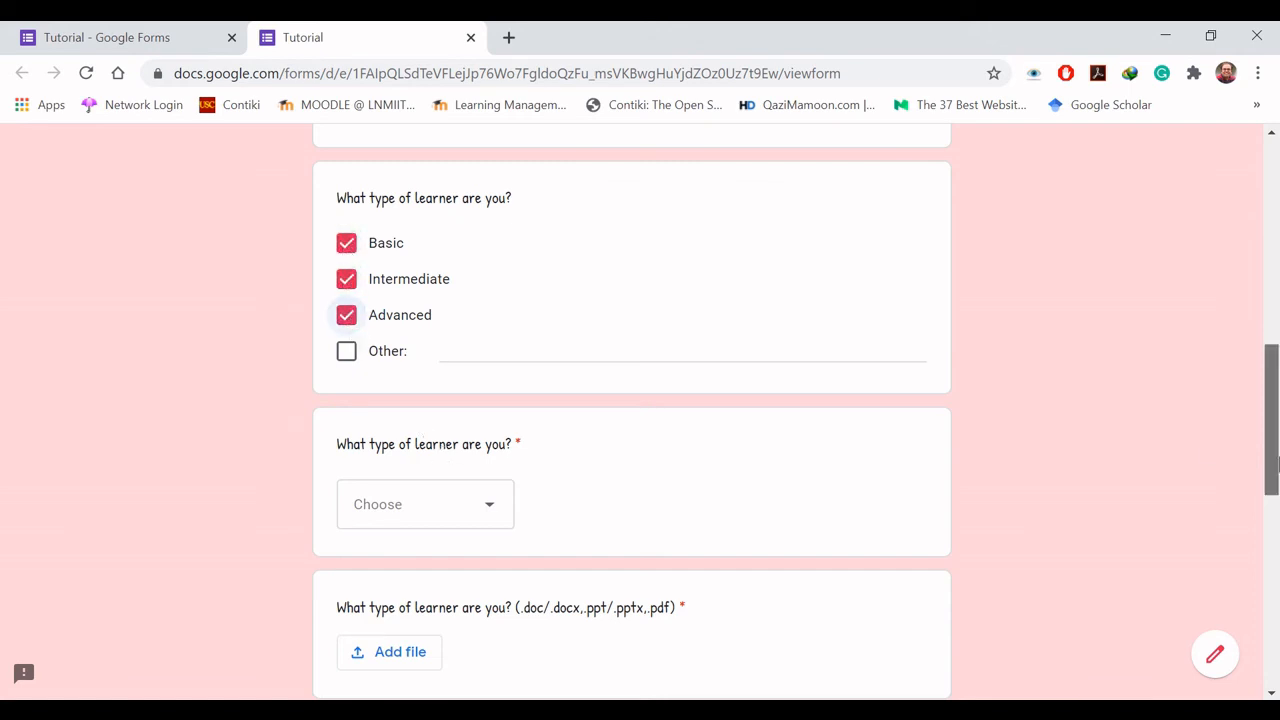
Step: Choose Advanced as the answer to the dropdown learner question
{"action": "scroll", "coordinate": [1273, 462], "scroll_direction": "down", "scroll_amount": 3}
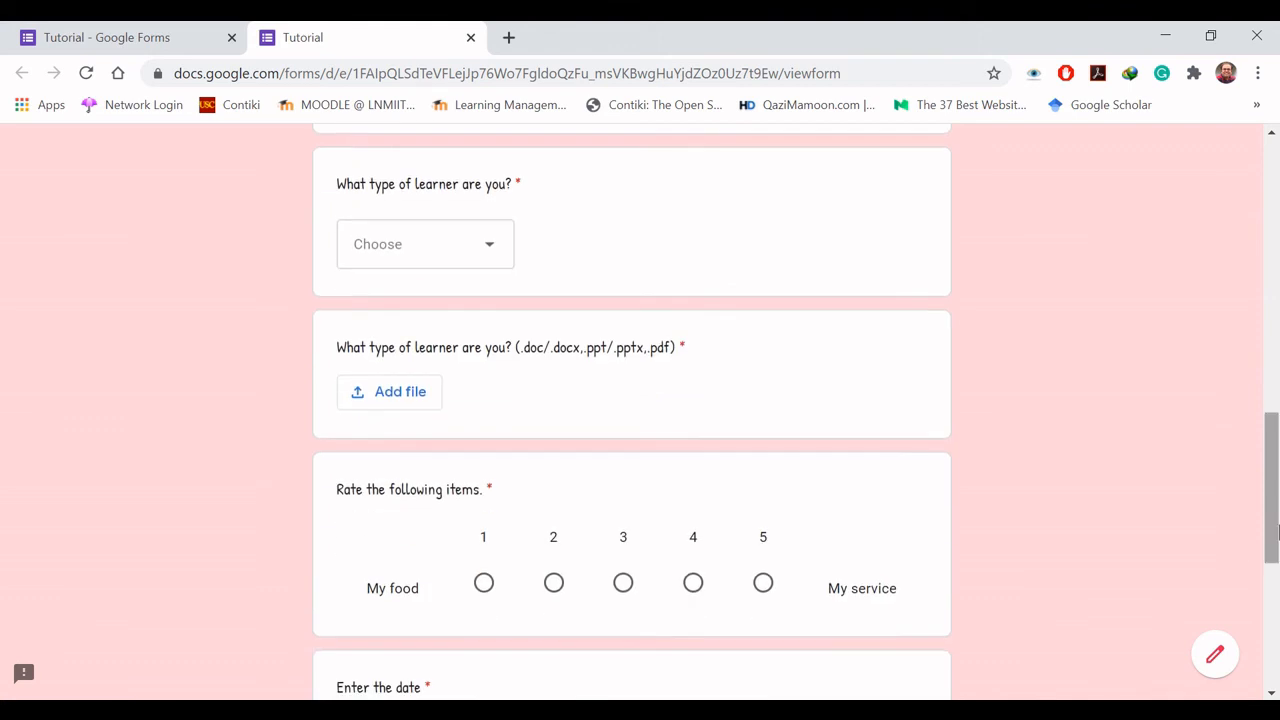
{"action": "left_click", "coordinate": [492, 251]}
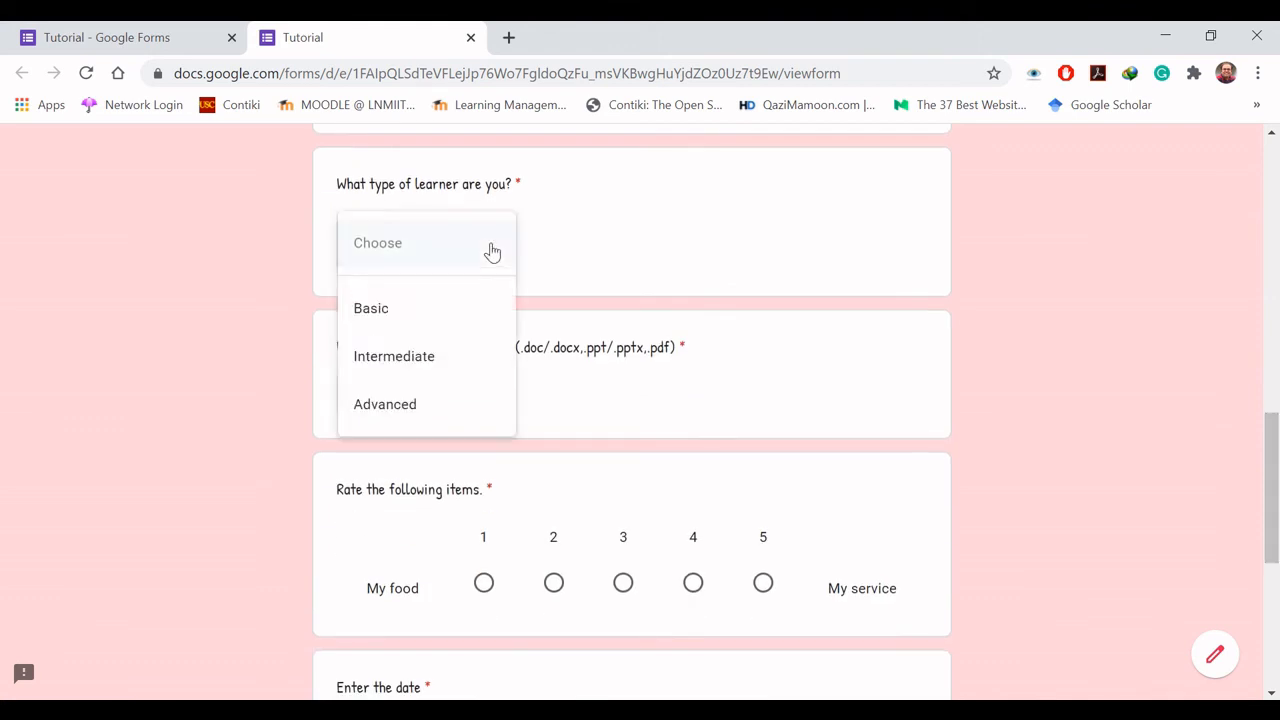
{"action": "left_click", "coordinate": [402, 412]}
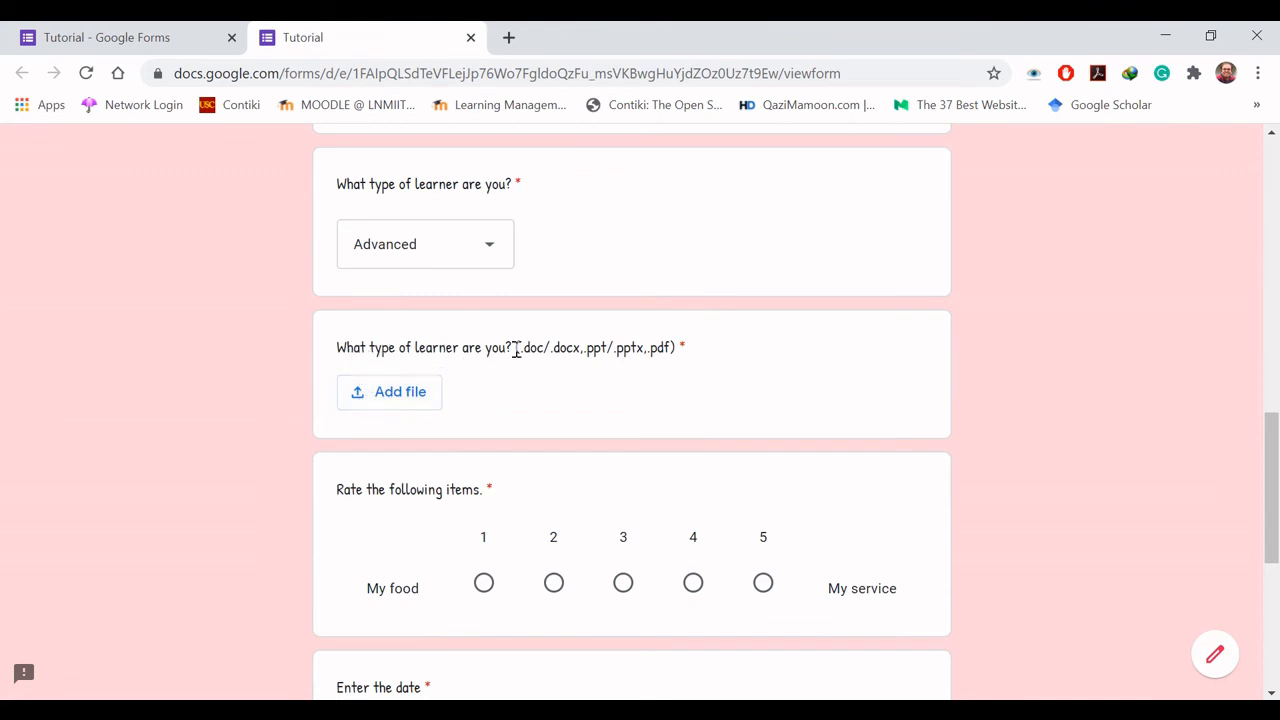
Step: Examine the upload, My Drive and previously selected sources for the file question, and close the dialog without adding a file
{"action": "left_click", "coordinate": [398, 403]}
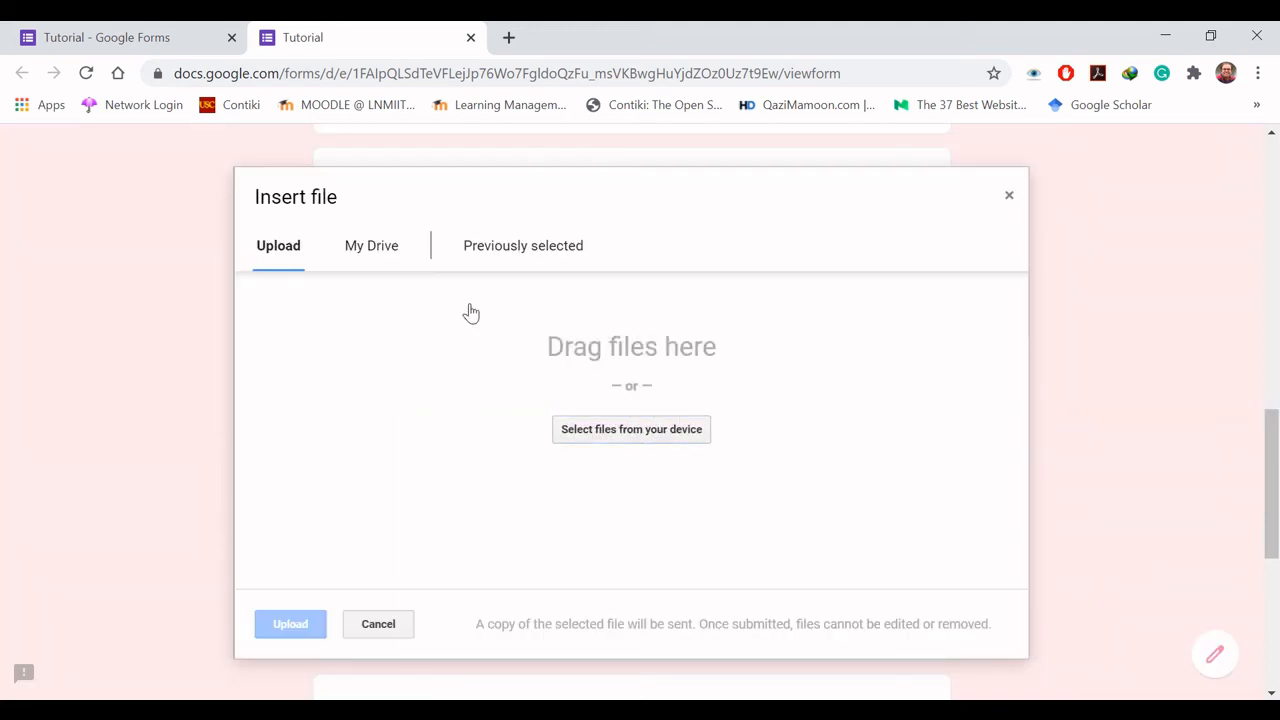
{"action": "left_click", "coordinate": [388, 249]}
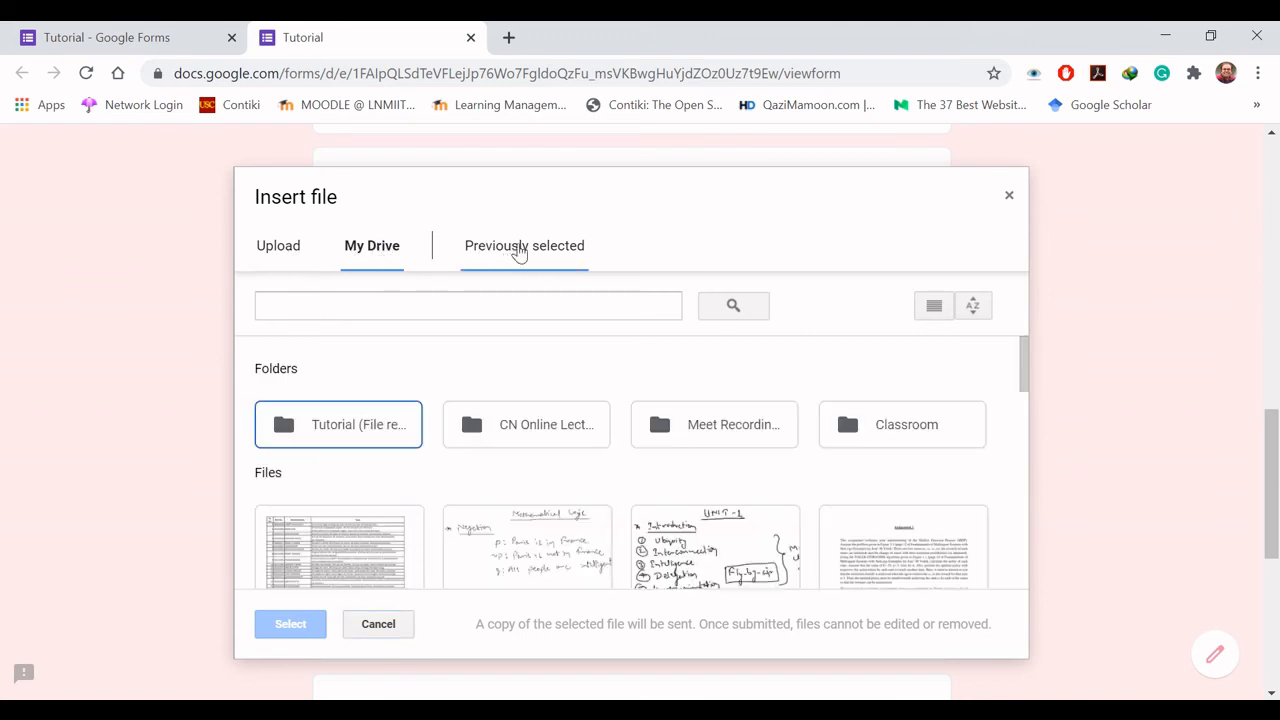
{"action": "left_click", "coordinate": [519, 250]}
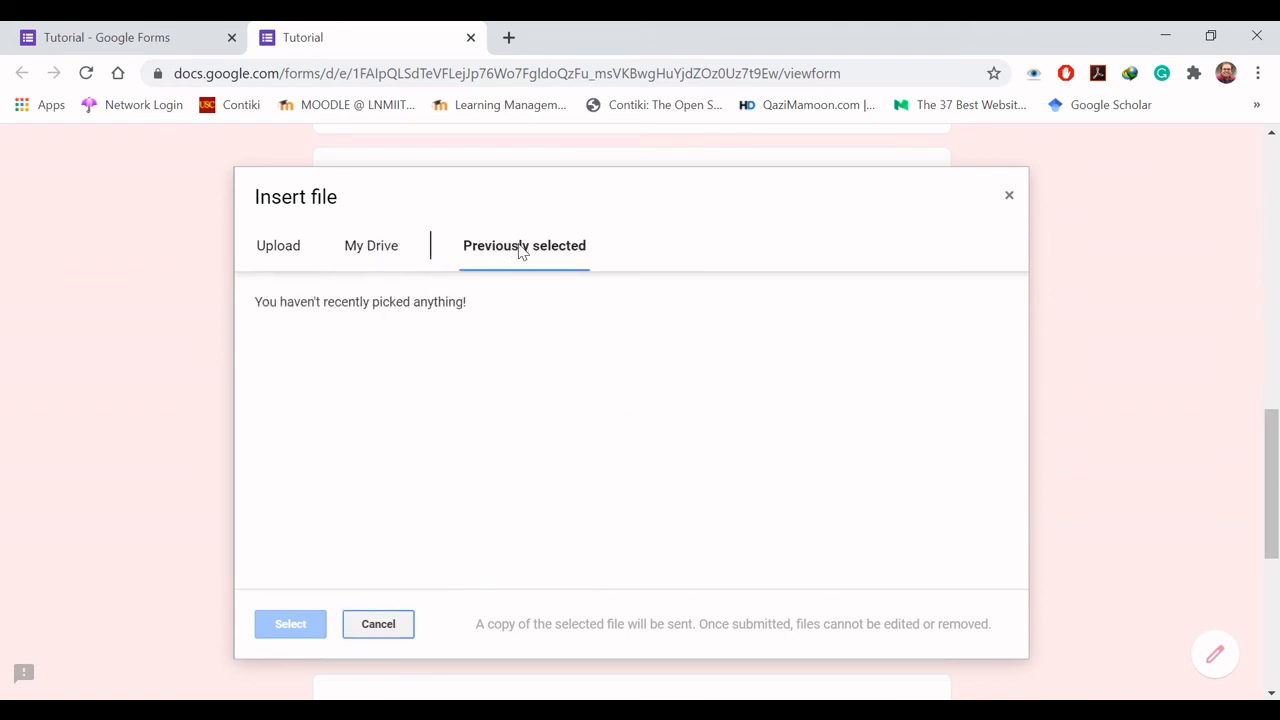
{"action": "left_click", "coordinate": [279, 249]}
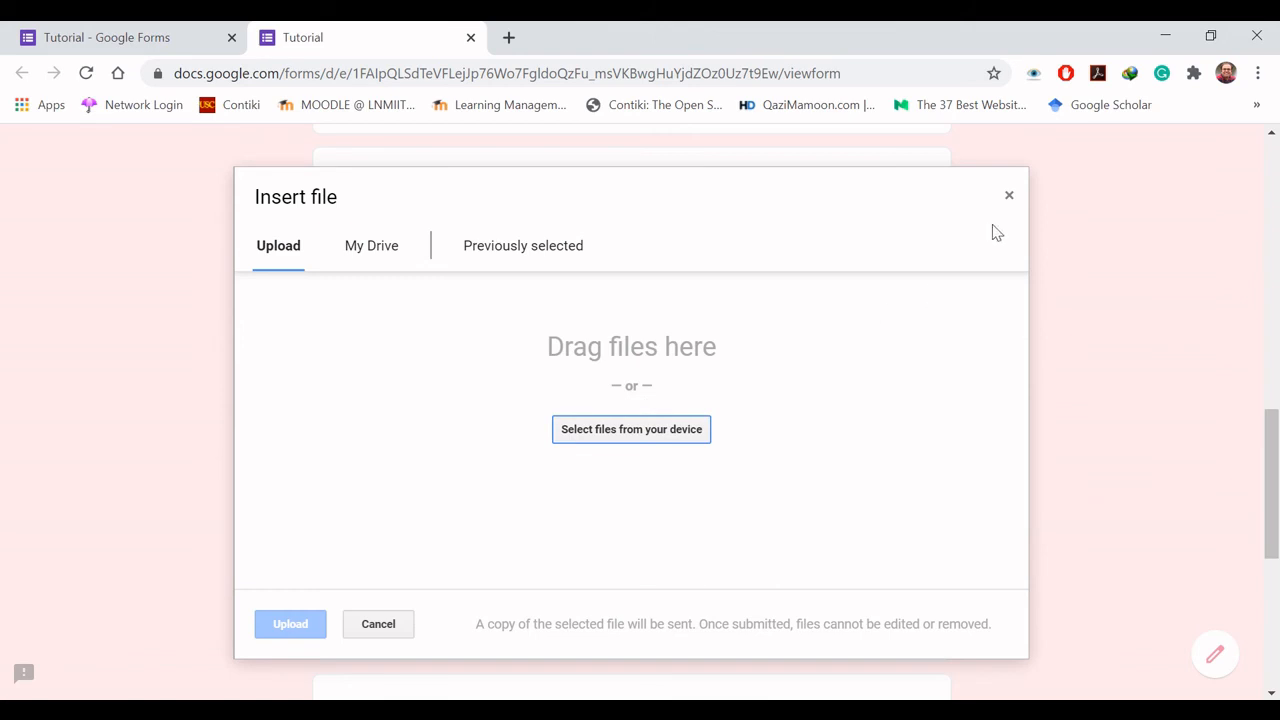
{"action": "left_click", "coordinate": [1009, 197]}
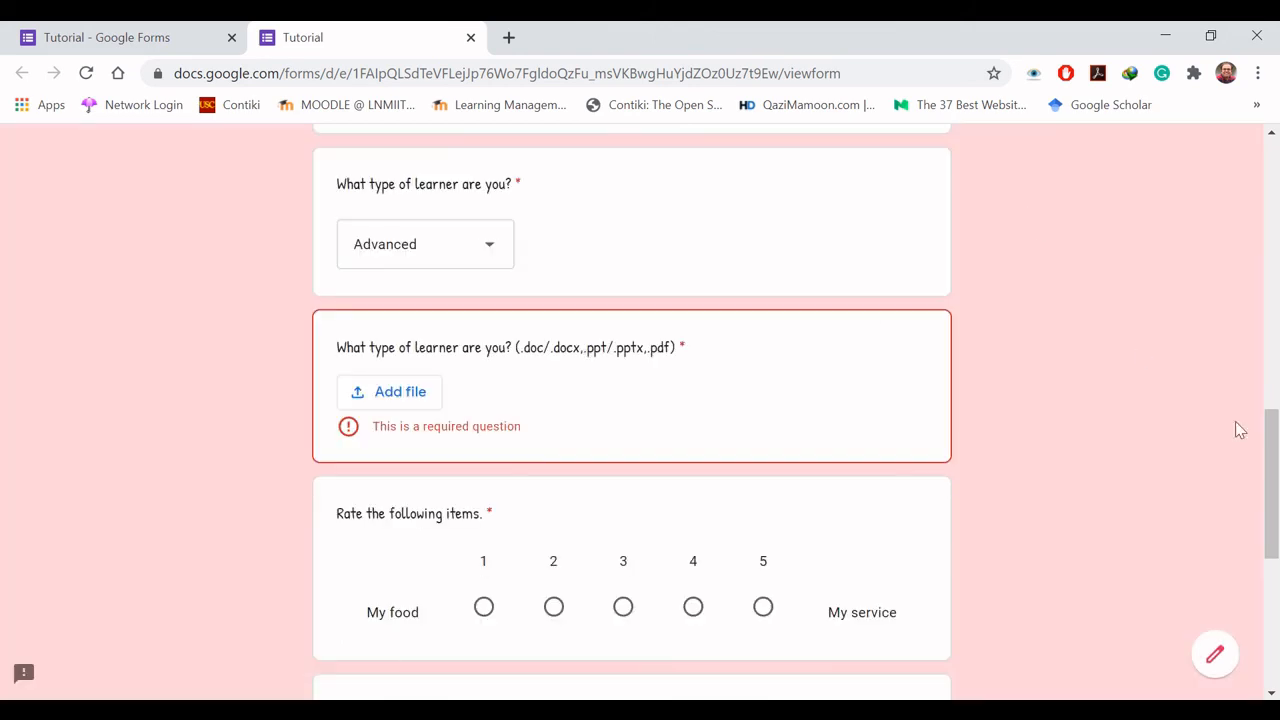
Step: Rate the items 3 on the linear scale between My food and My service
{"action": "scroll", "coordinate": [1271, 480], "scroll_direction": "down", "scroll_amount": 2}
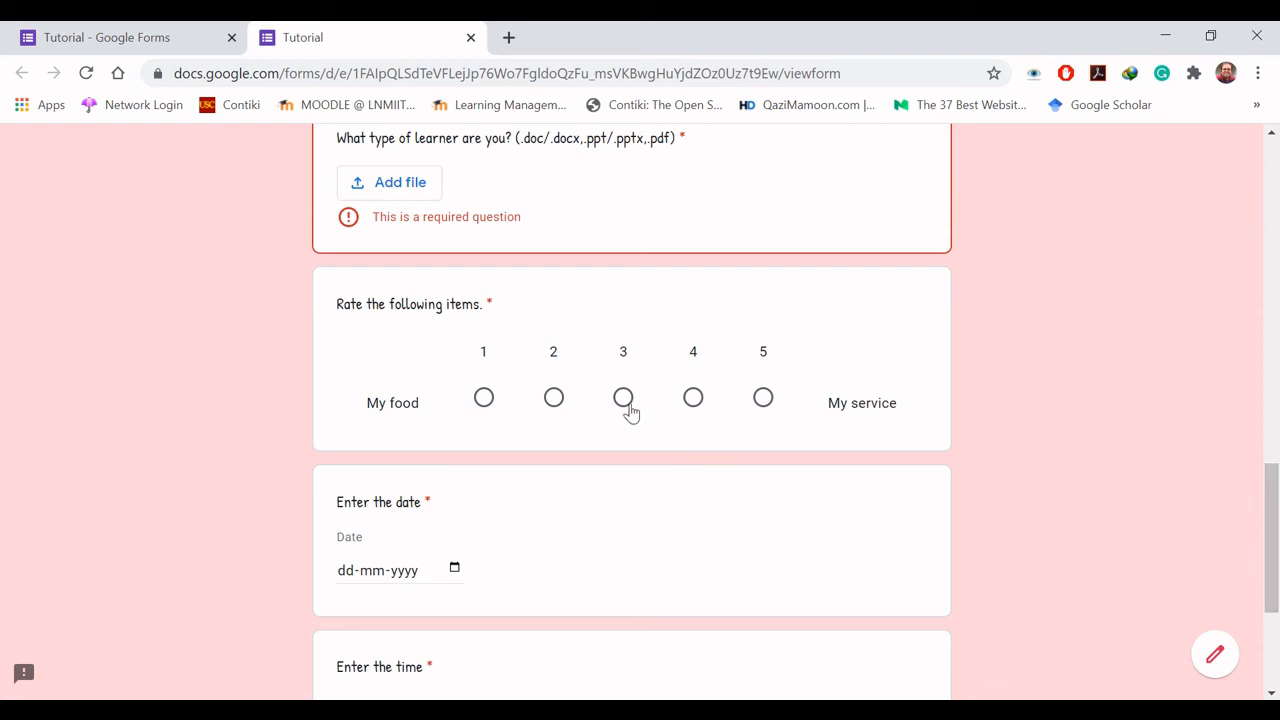
{"action": "scroll", "coordinate": [1275, 560], "scroll_direction": "down", "scroll_amount": 2}
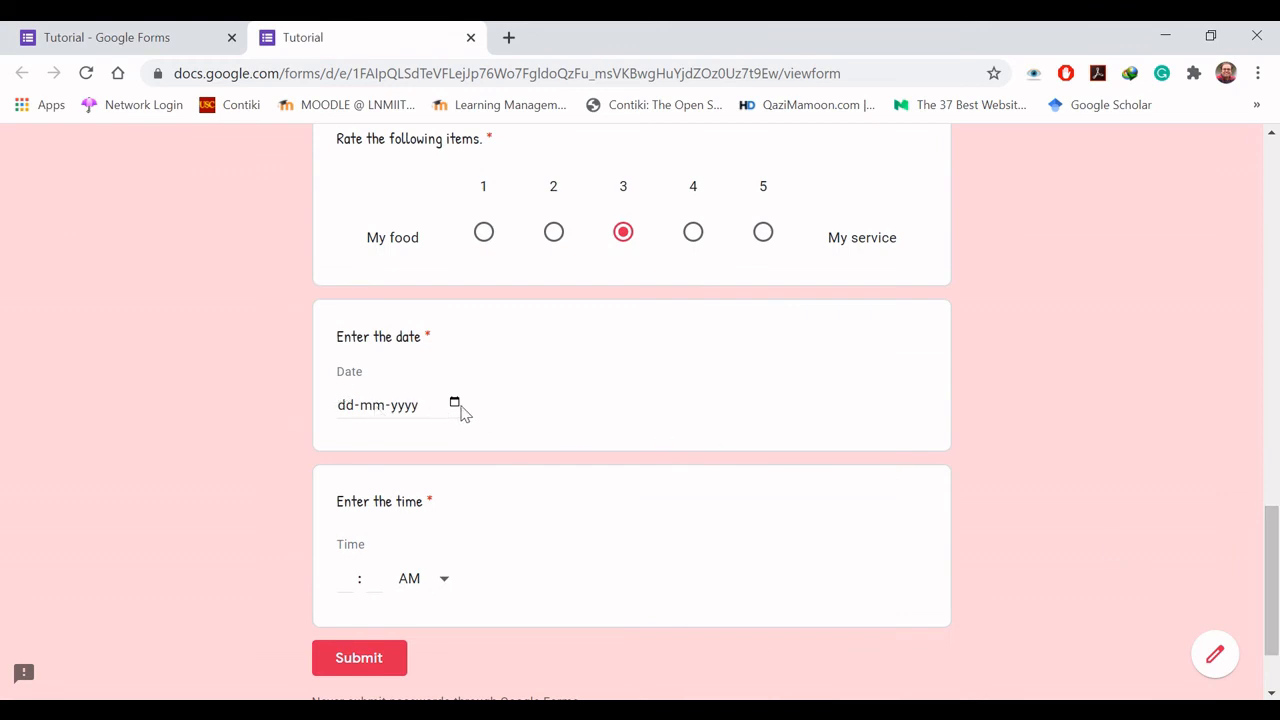
Step: Pick 31 August 2020 as the answer to the date question
{"action": "left_click", "coordinate": [450, 408]}
{"action": "left_click", "coordinate": [452, 403]}
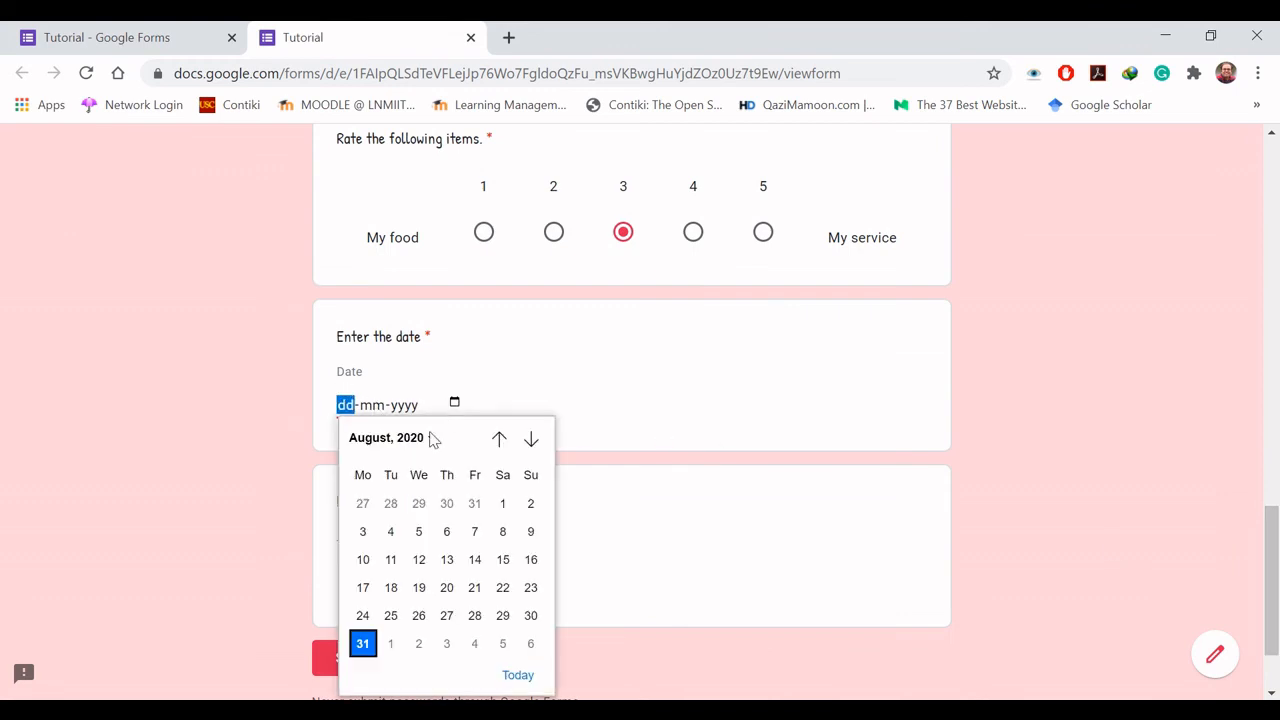
{"action": "left_click", "coordinate": [363, 644]}
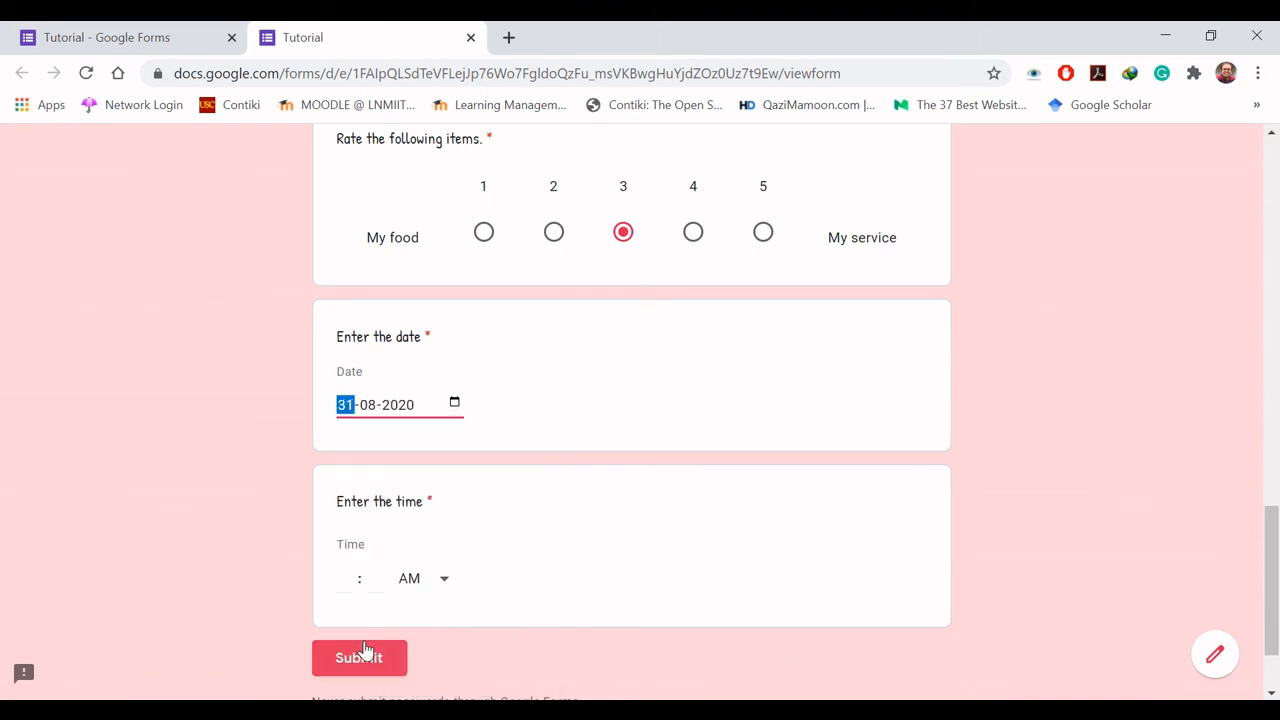
Step: Enter 09:12 AM as the answer to the time question
{"action": "left_click", "coordinate": [444, 580]}
{"action": "left_click", "coordinate": [420, 598]}
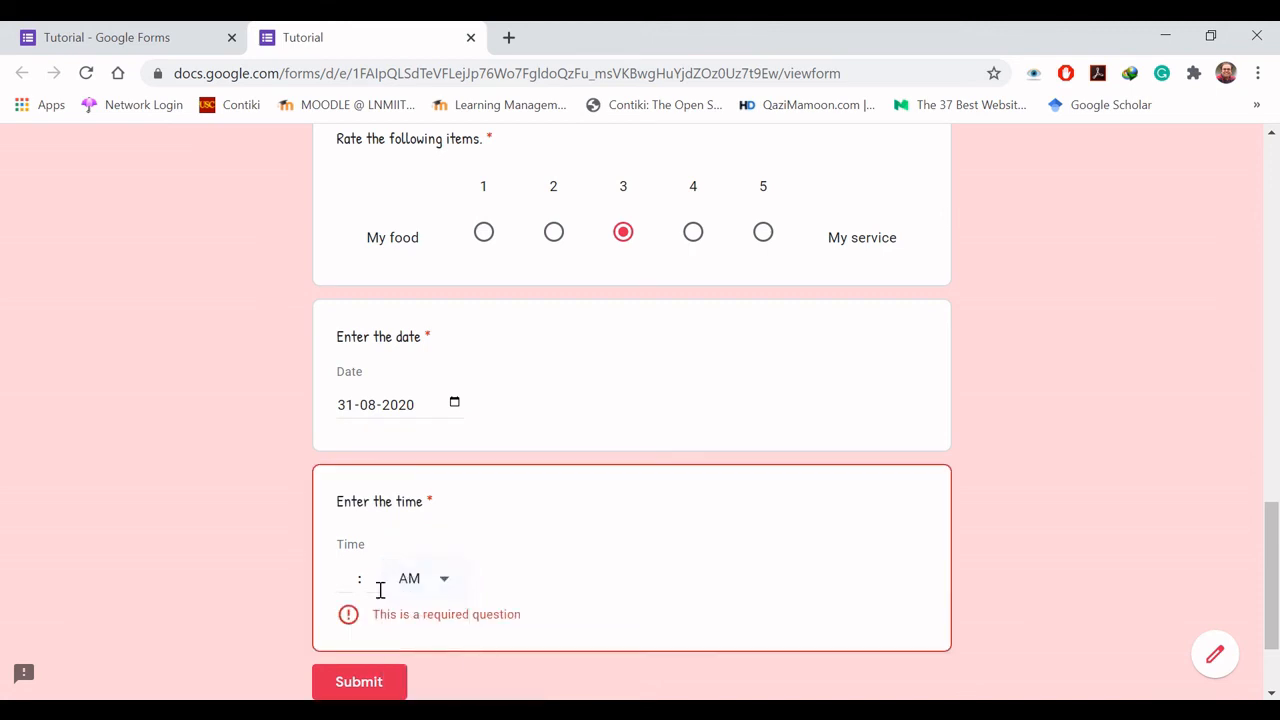
{"action": "left_click", "coordinate": [370, 580]}
{"action": "left_click", "coordinate": [345, 578]}
{"action": "type", "text": "02"}
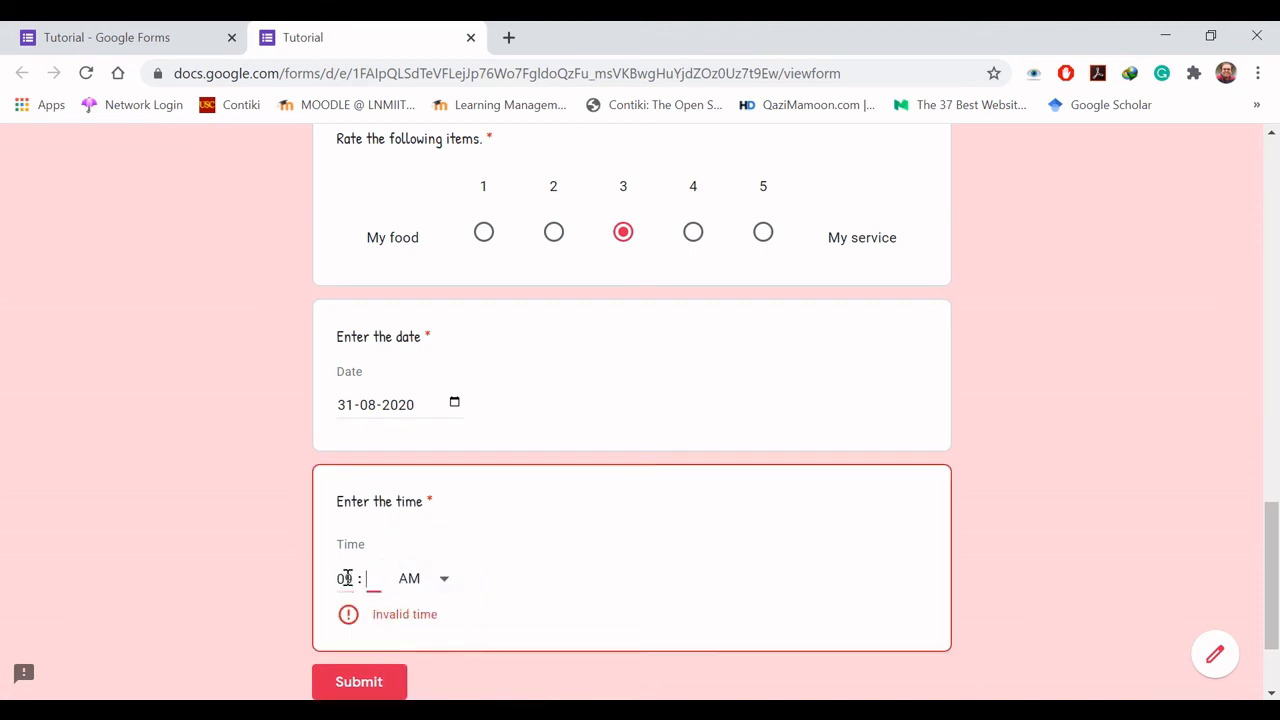
{"action": "type", "text": "12"}
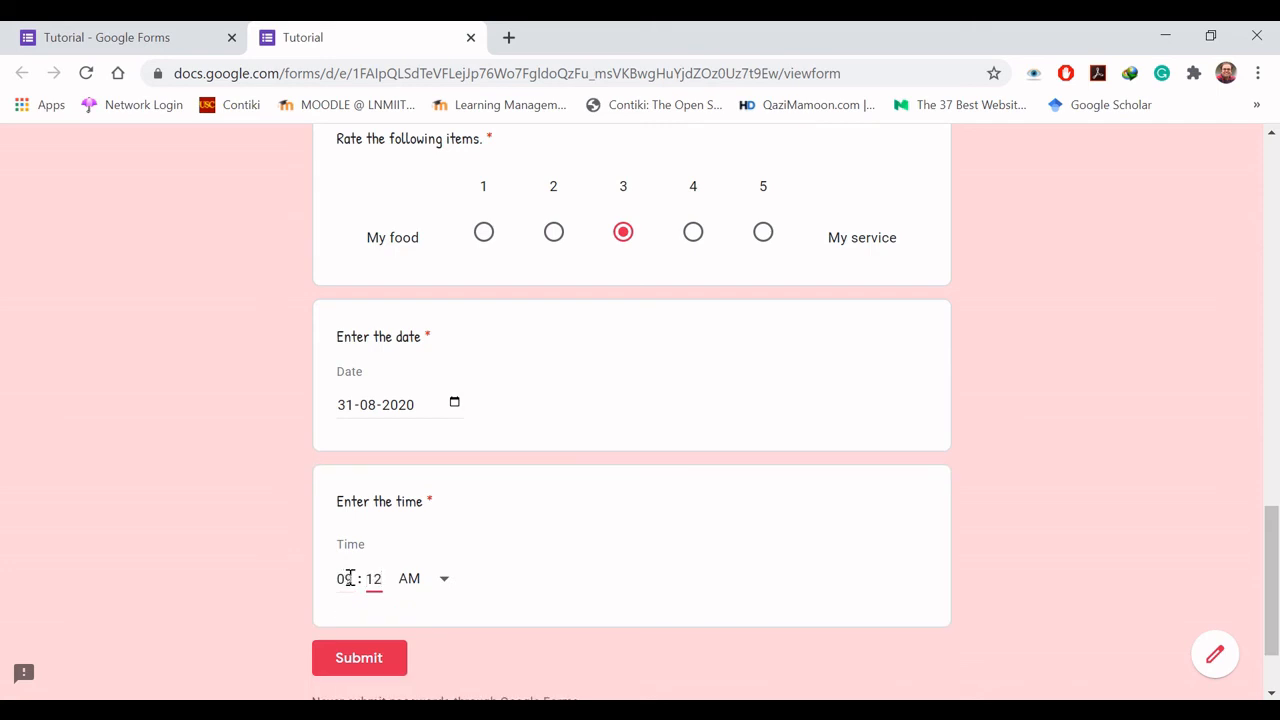
{"action": "left_click", "coordinate": [1113, 517]}
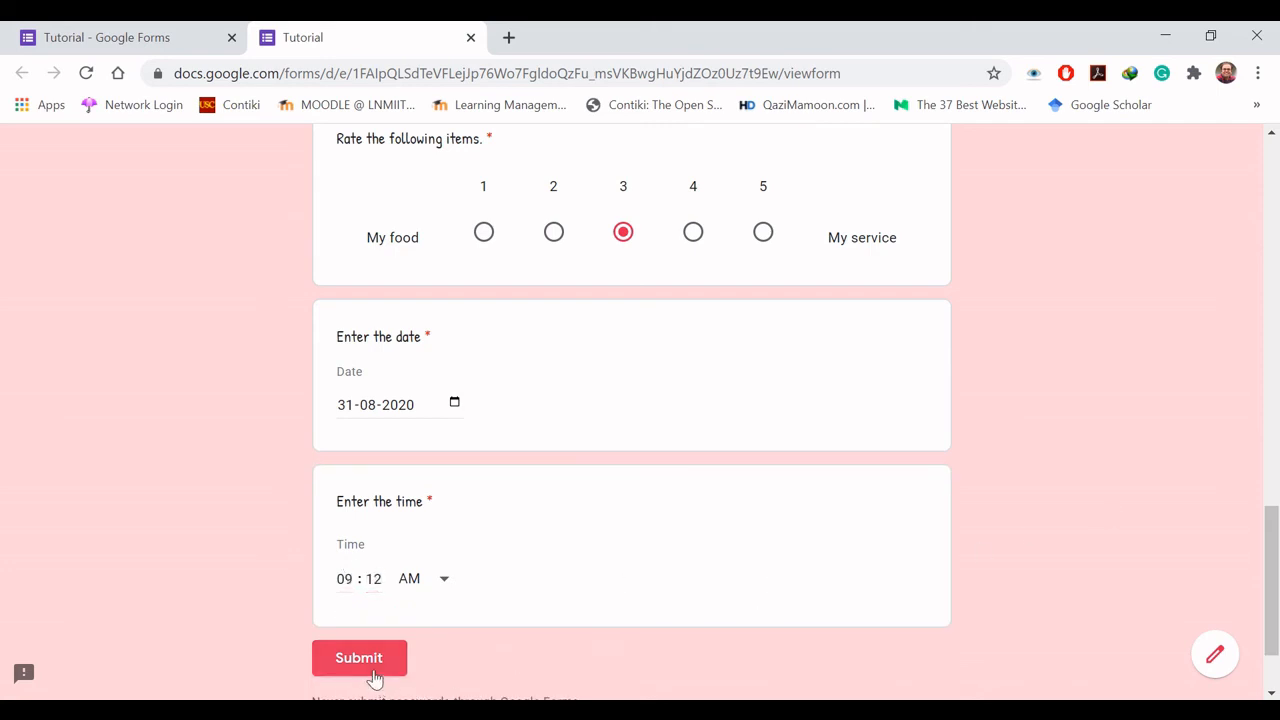
Step: Close the form preview without submitting, check the form's responses, and return to its questions
{"action": "left_click_drag", "start_coordinate": [1270, 604], "coordinate": [1270, 240]}
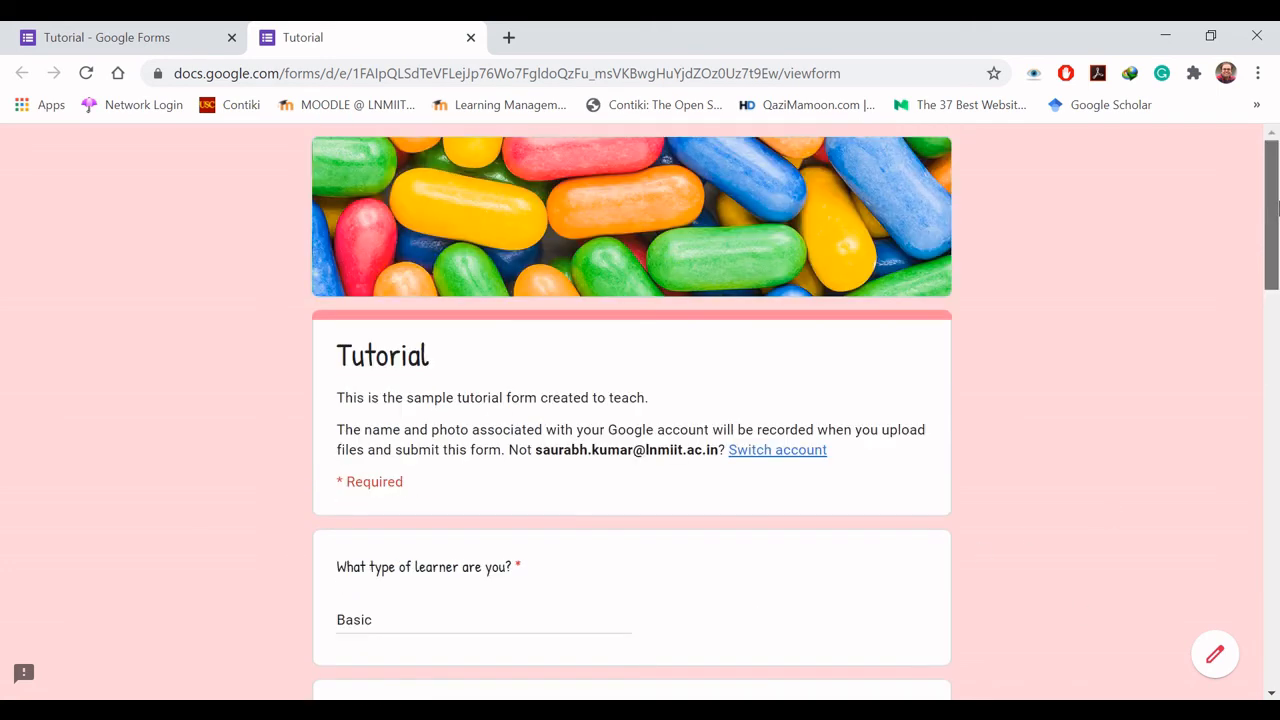
{"action": "left_click", "coordinate": [470, 37]}
{"action": "left_click", "coordinate": [737, 186]}
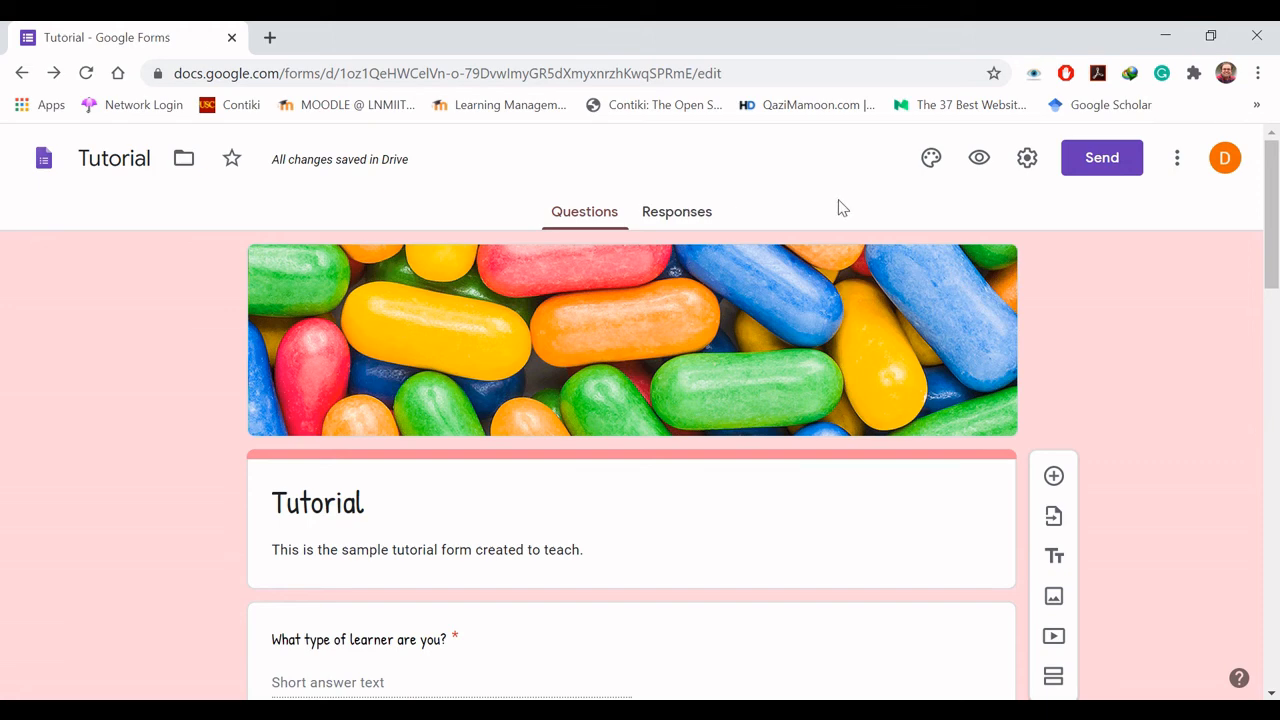
{"action": "left_click", "coordinate": [678, 219]}
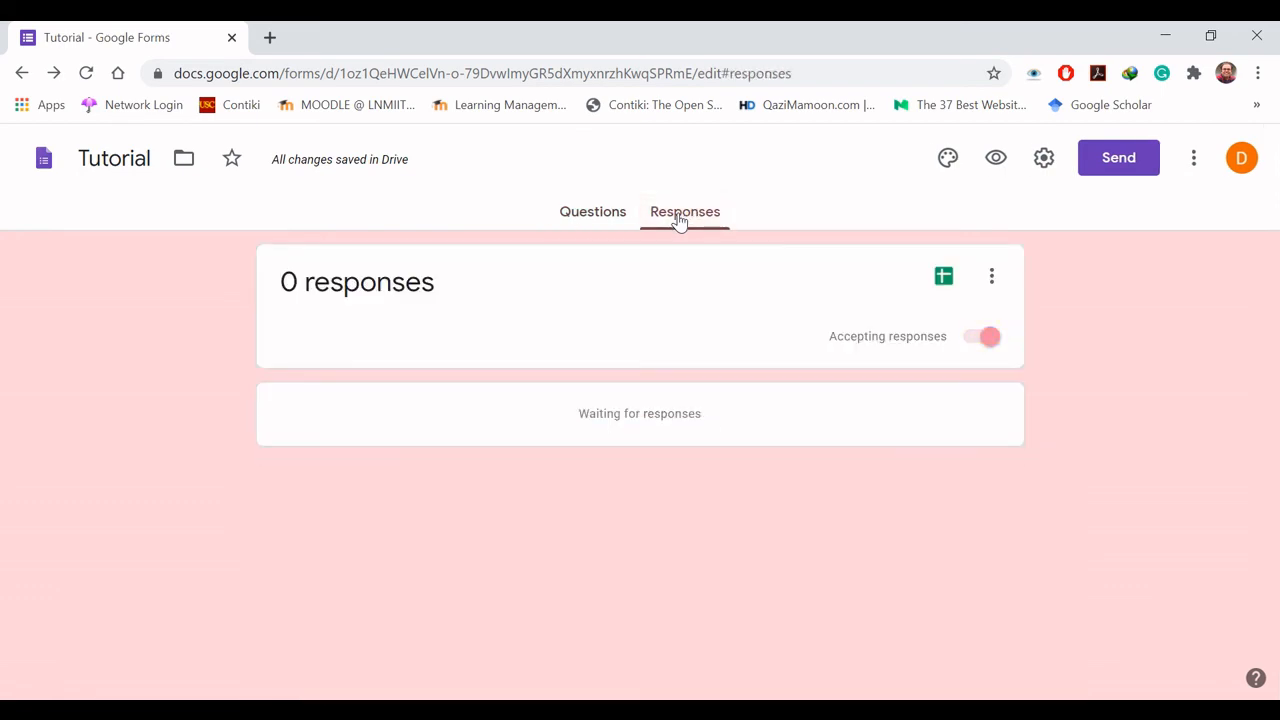
{"action": "left_click", "coordinate": [567, 220]}
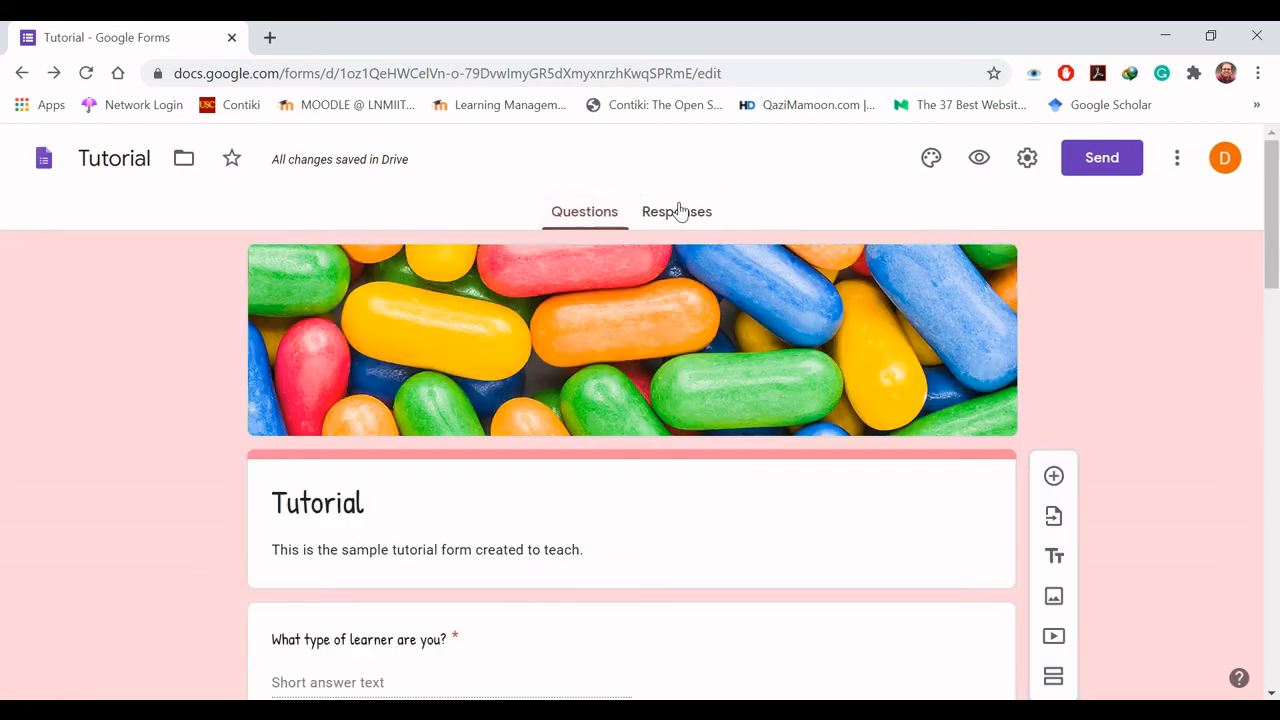
Step: Preview the form again, answer Basic in the short-answer learner question and select Basic in the multiple-choice version
{"action": "left_click", "coordinate": [978, 158]}
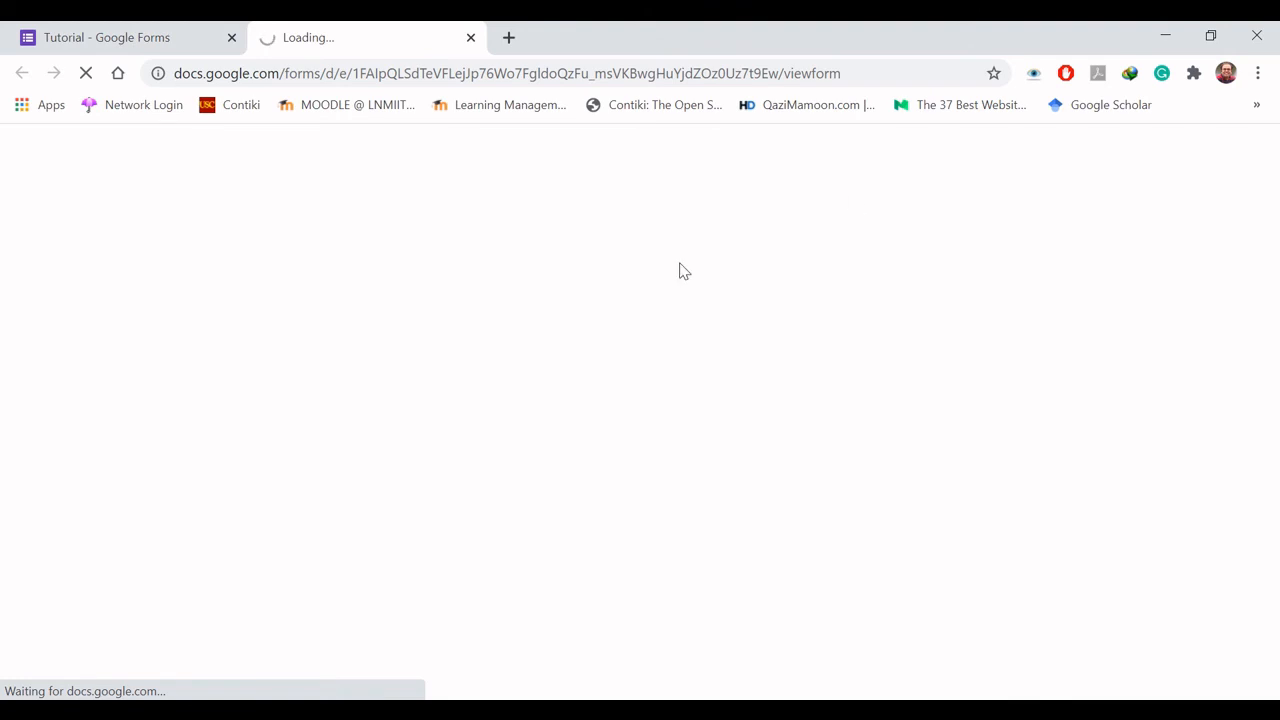
{"action": "scroll", "coordinate": [1278, 247], "scroll_direction": "down", "scroll_amount": 3}
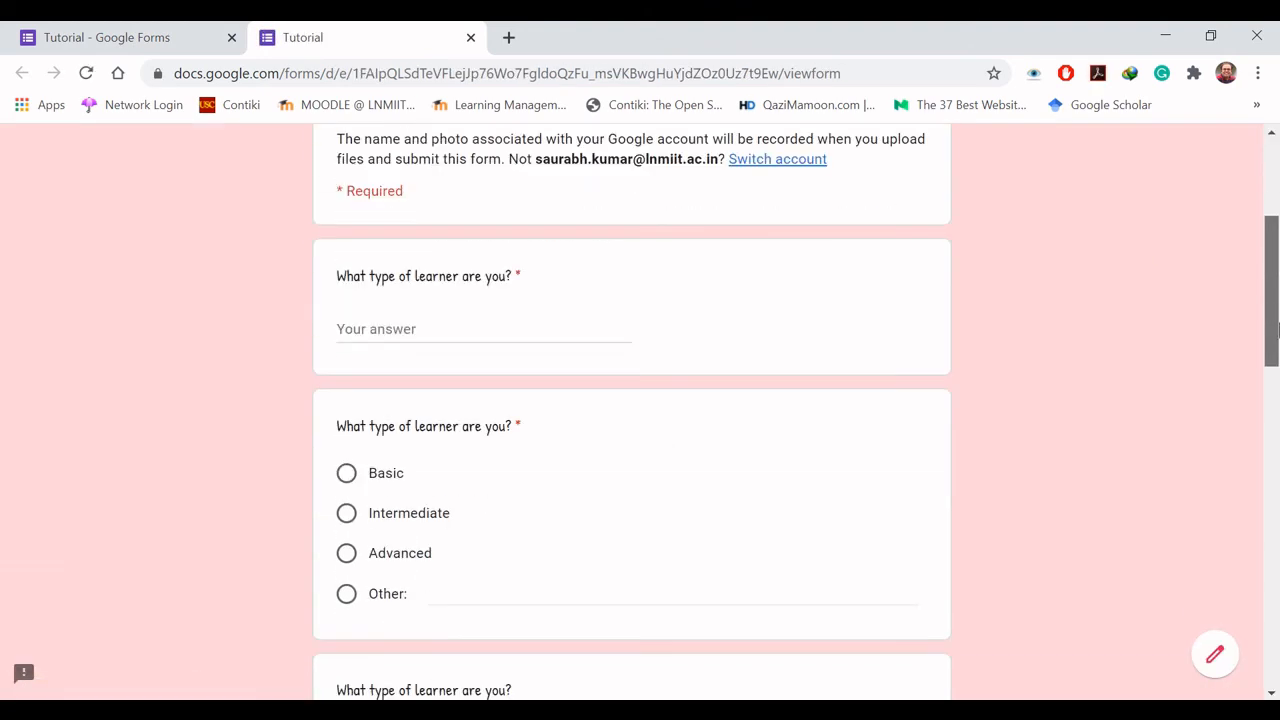
{"action": "left_click", "coordinate": [552, 317]}
{"action": "type", "text": "Basic"}
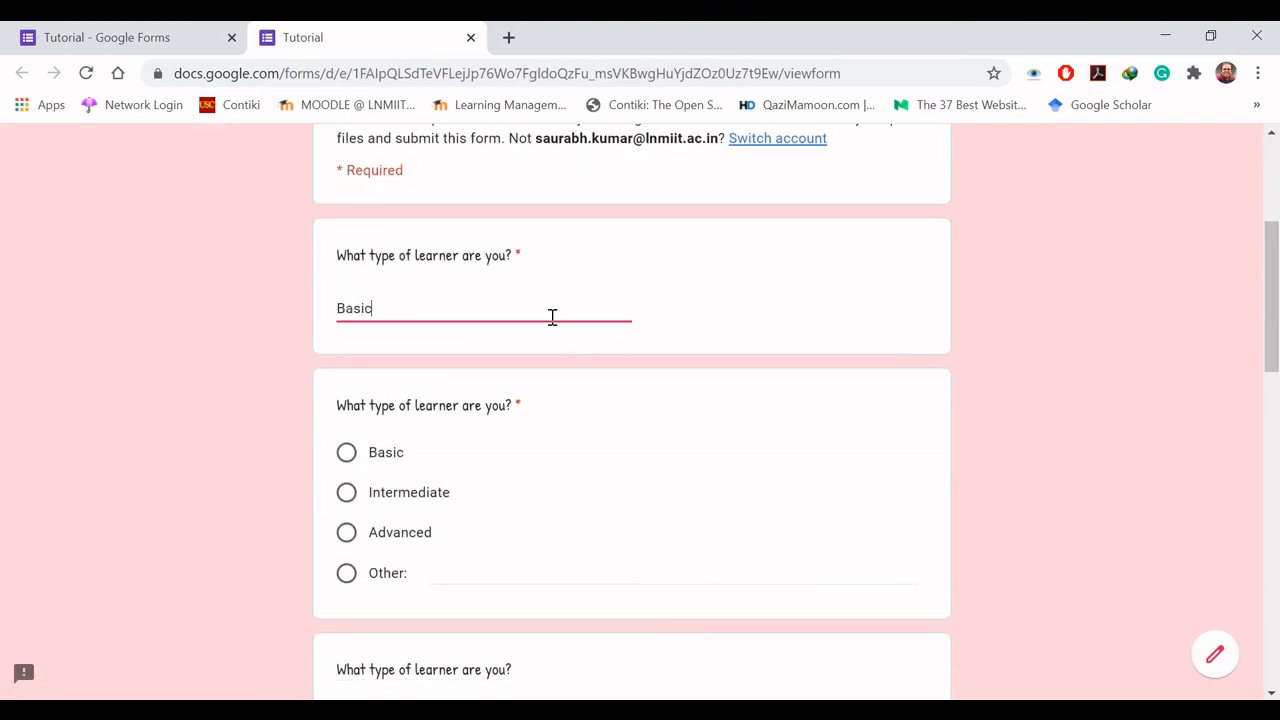
{"action": "key", "text": "Tab"}
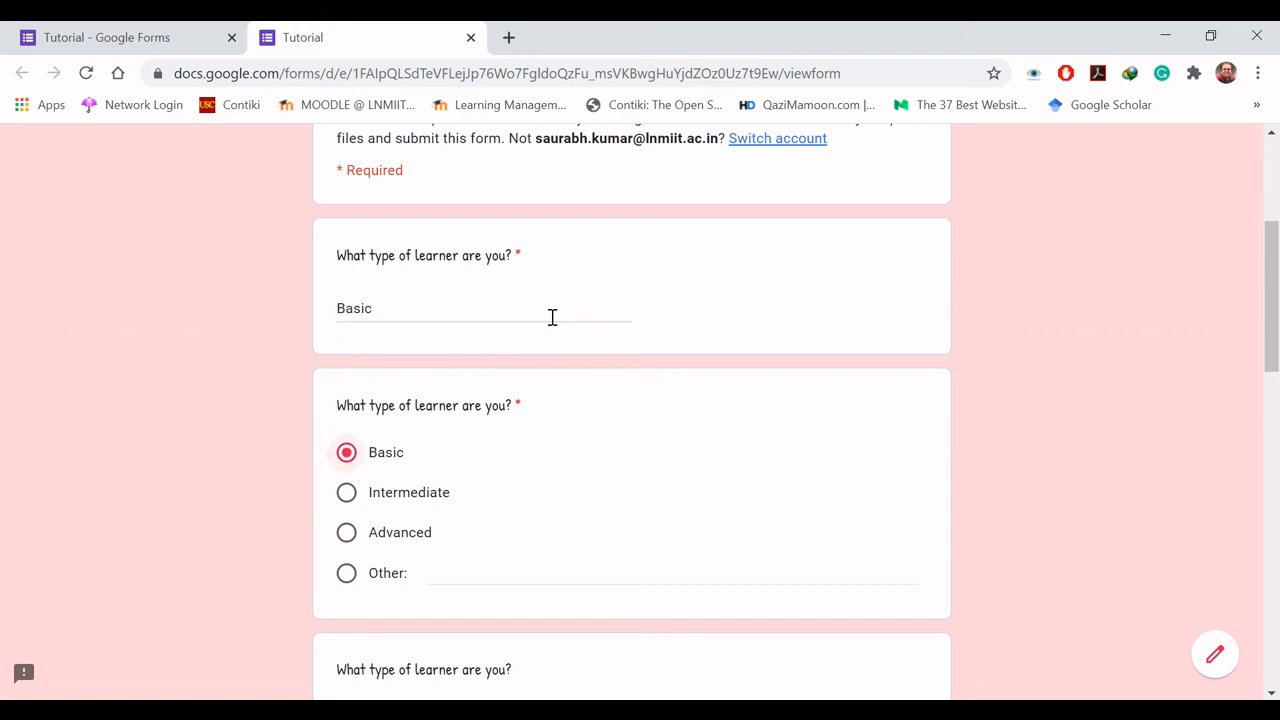
{"action": "key", "text": "Tab"}
{"action": "key", "text": "Tab"}
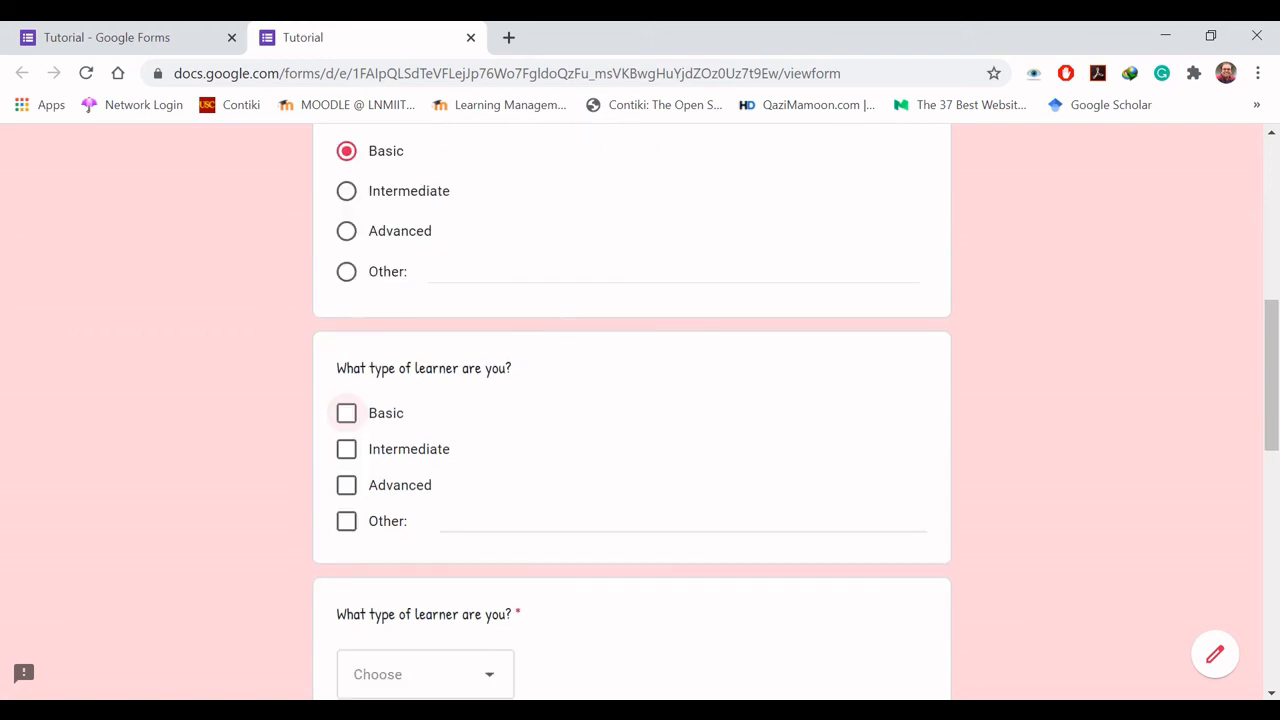
Step: Choose Intermediate in the dropdown learner question and attach Unit 1.pdf from My Drive to the file question
{"action": "left_click", "coordinate": [489, 671]}
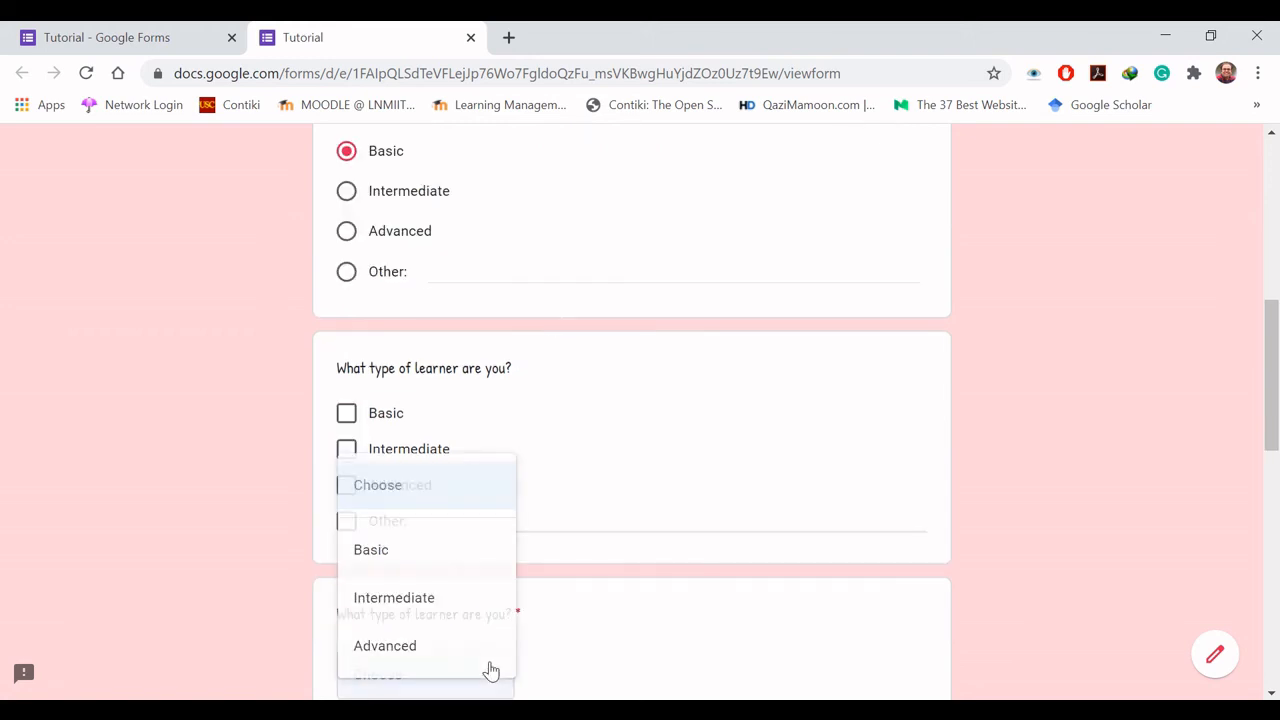
{"action": "left_click", "coordinate": [429, 590]}
{"action": "scroll", "coordinate": [680, 432], "scroll_direction": "down", "scroll_amount": 5}
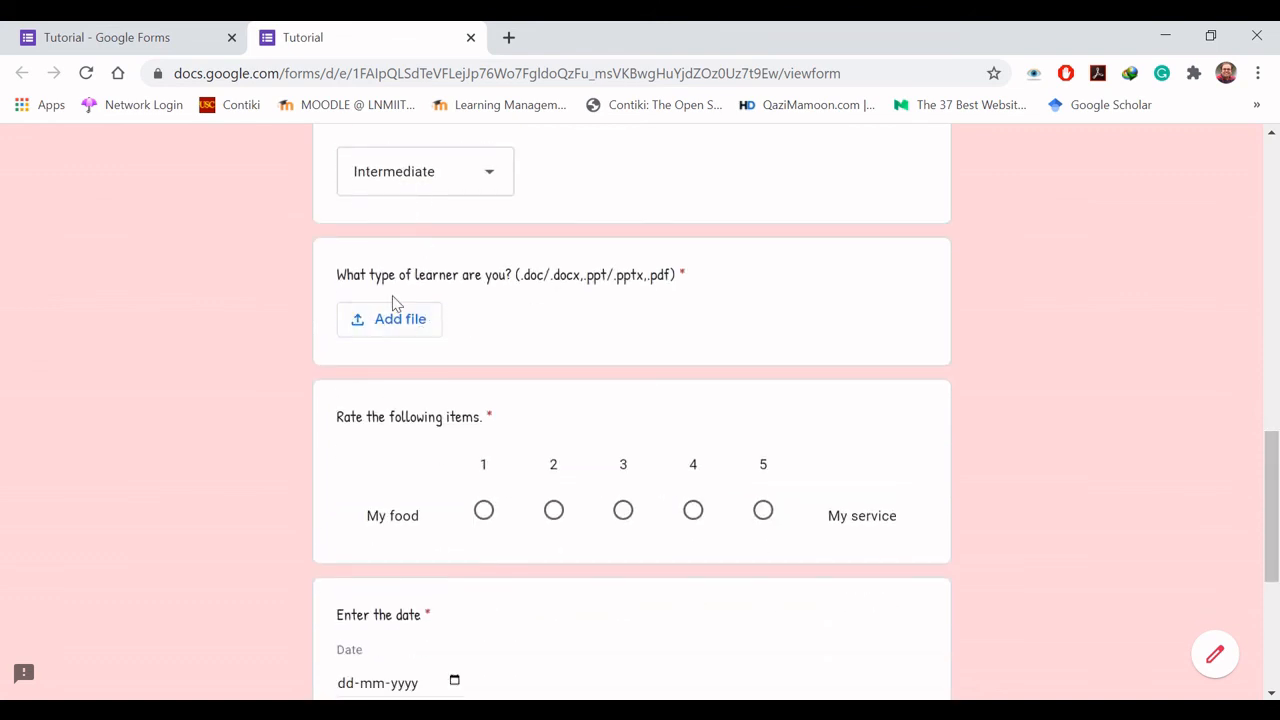
{"action": "left_click", "coordinate": [395, 320]}
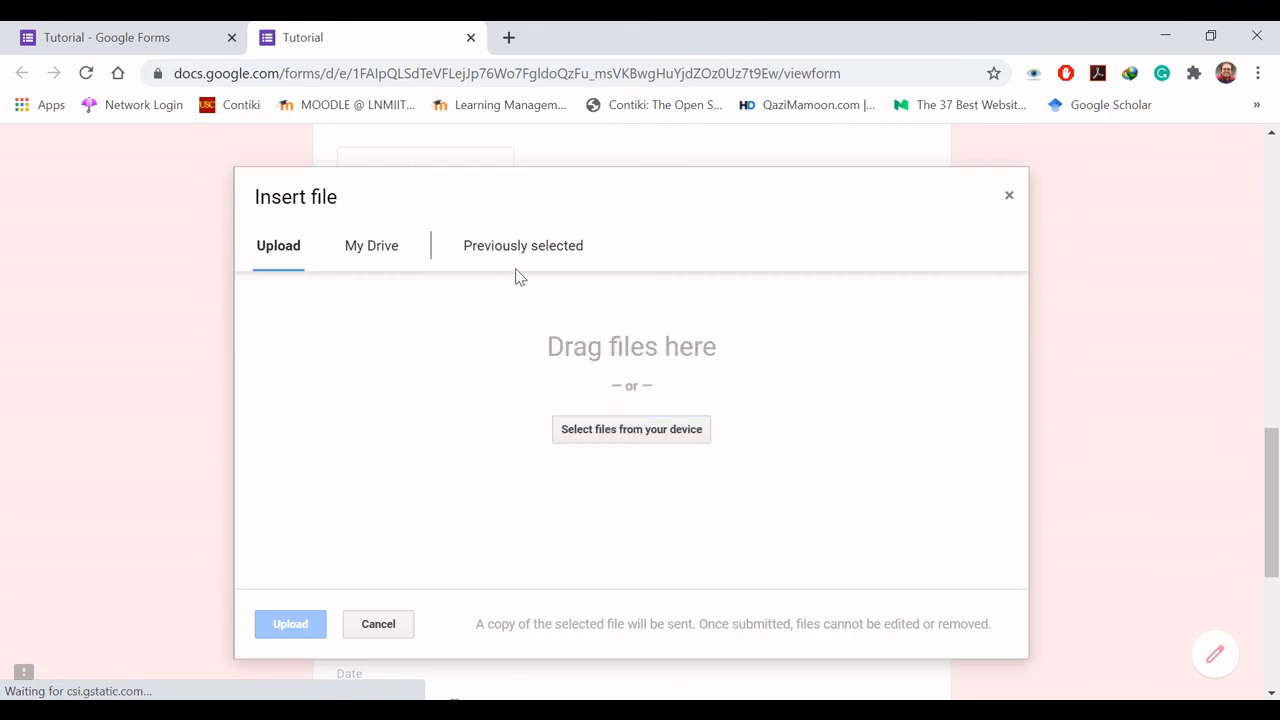
{"action": "left_click", "coordinate": [390, 250]}
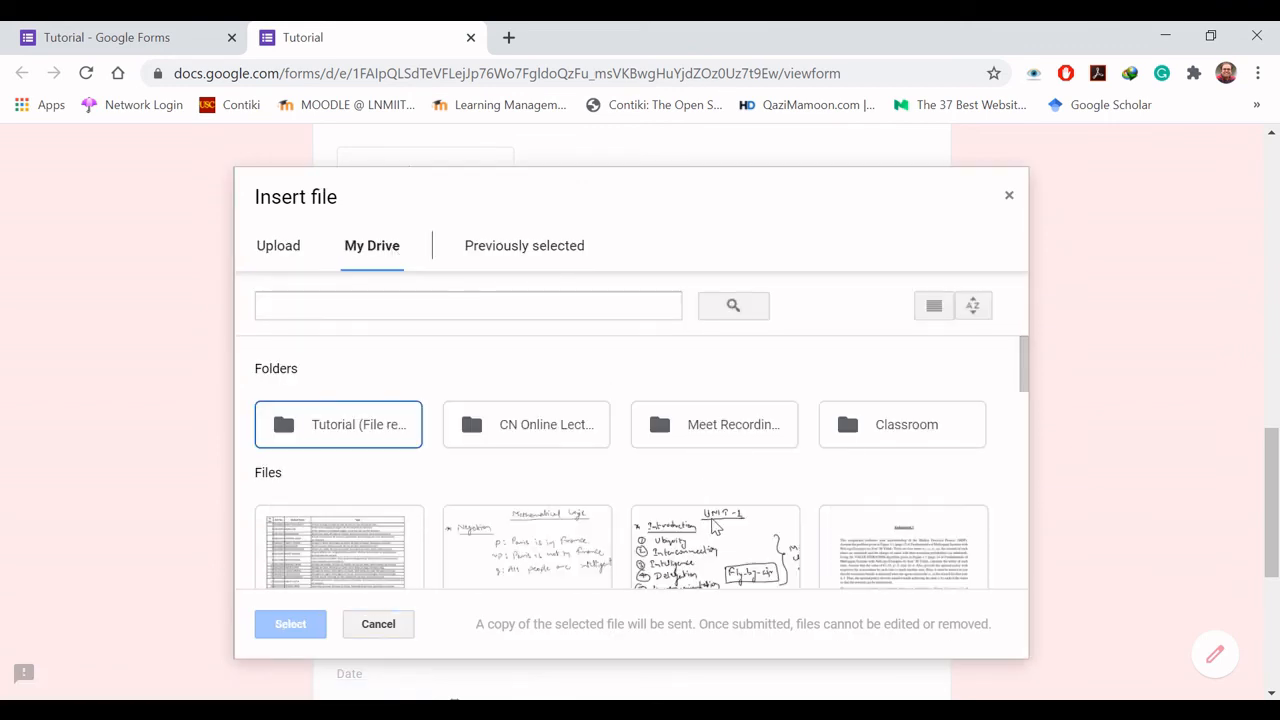
{"action": "scroll", "coordinate": [716, 527], "scroll_direction": "down", "scroll_amount": 2}
{"action": "double_click", "coordinate": [711, 525]}
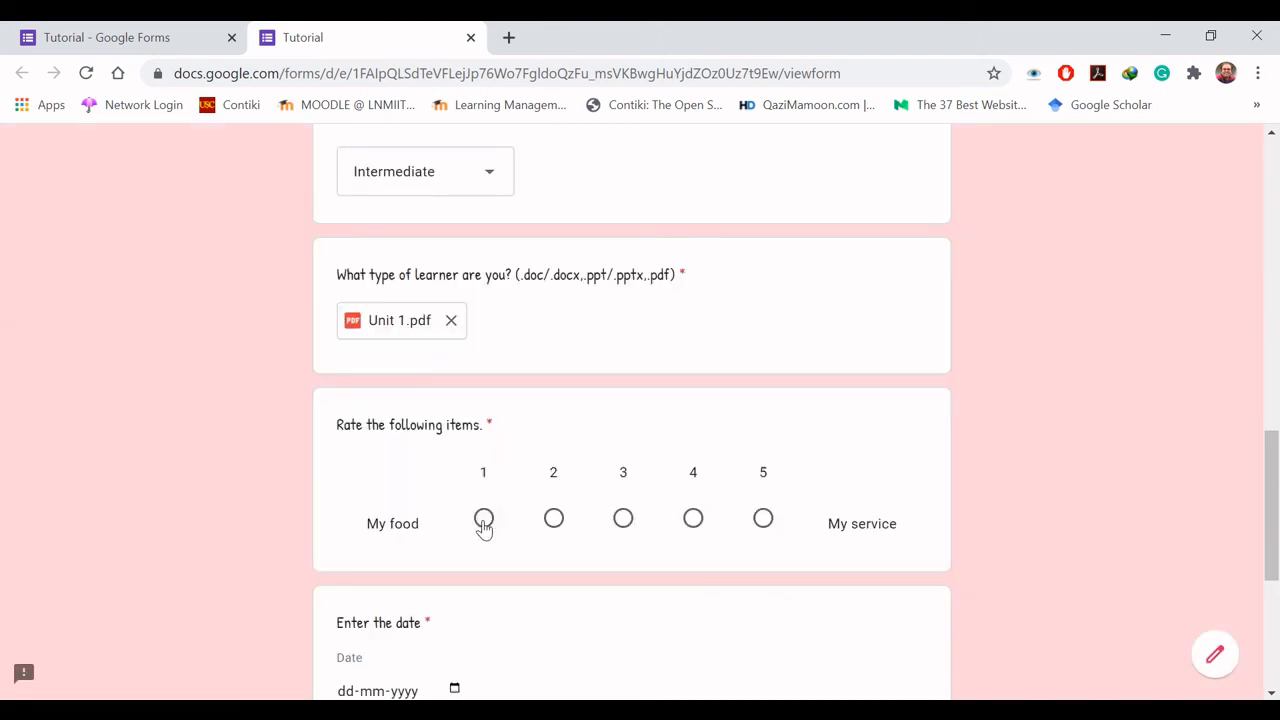
Step: Rate the items 2 between My food and My service, and set the date answer to 31-08-2020
{"action": "left_click", "coordinate": [554, 520]}
{"action": "scroll", "coordinate": [788, 456], "scroll_direction": "down", "scroll_amount": 3}
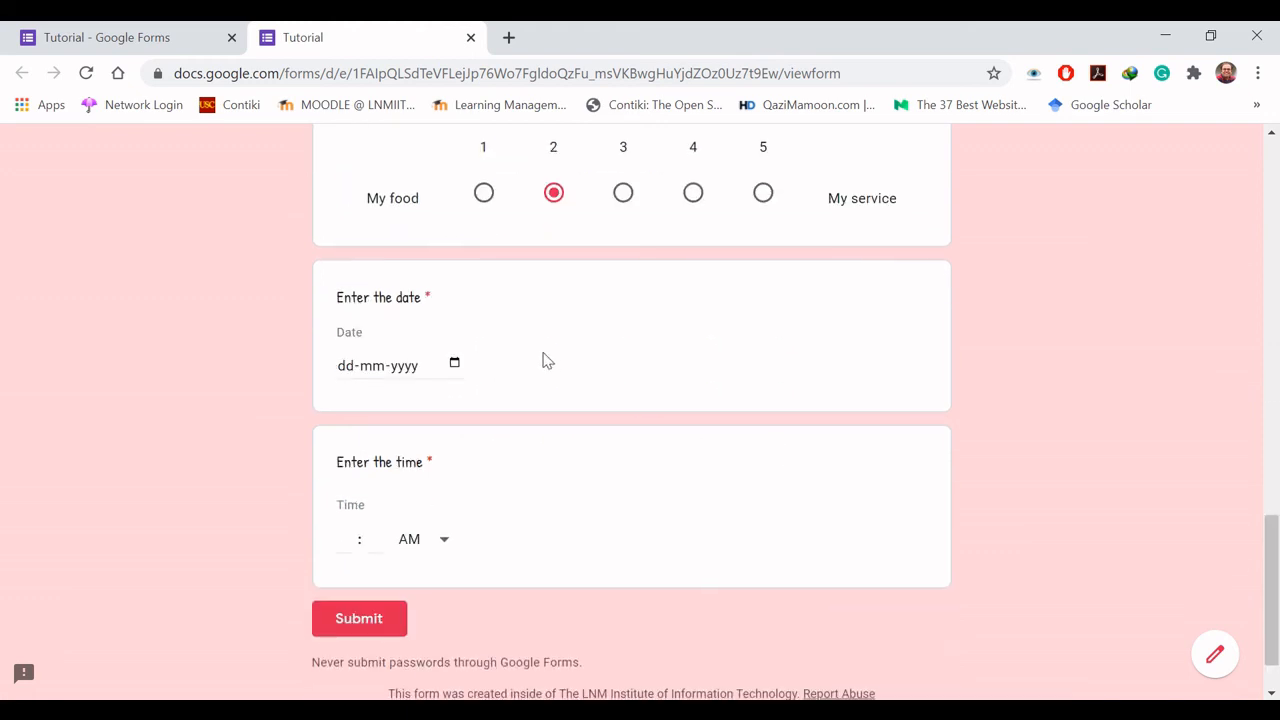
{"action": "left_click", "coordinate": [454, 363]}
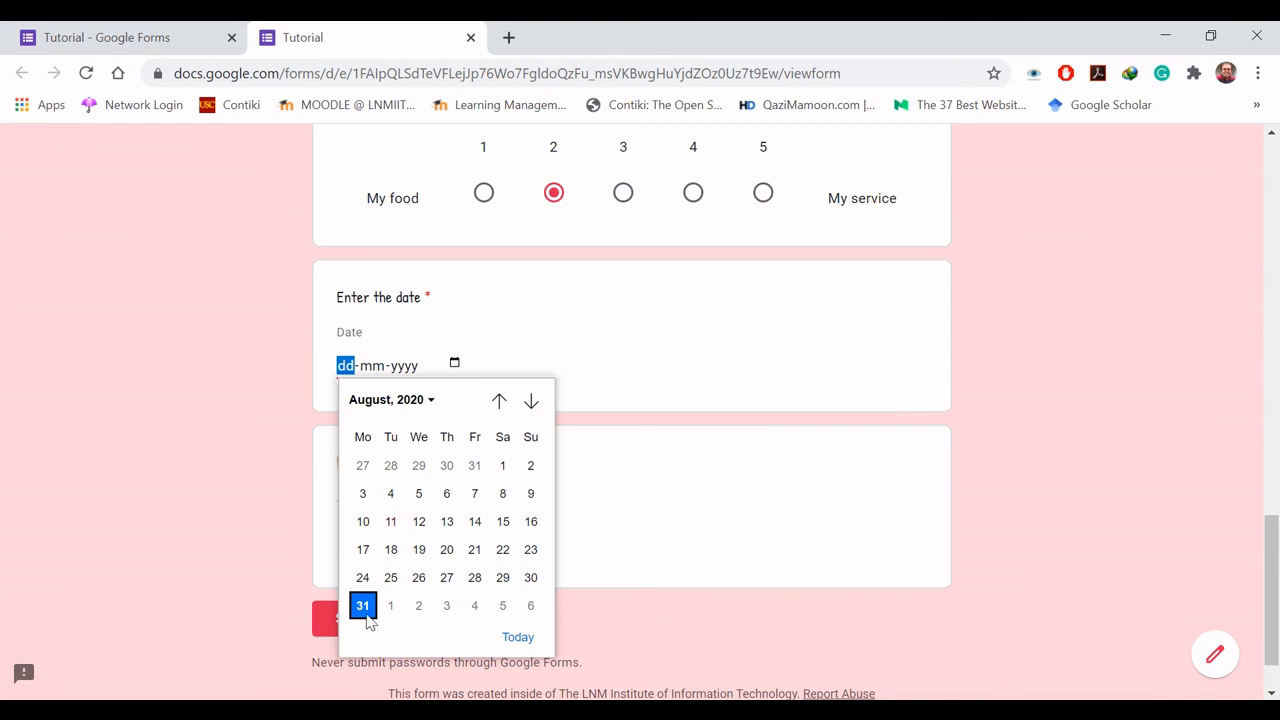
{"action": "left_click", "coordinate": [363, 606]}
Step: Enter 09:13 AM as the time answer and submit the form
{"action": "left_click", "coordinate": [351, 541]}
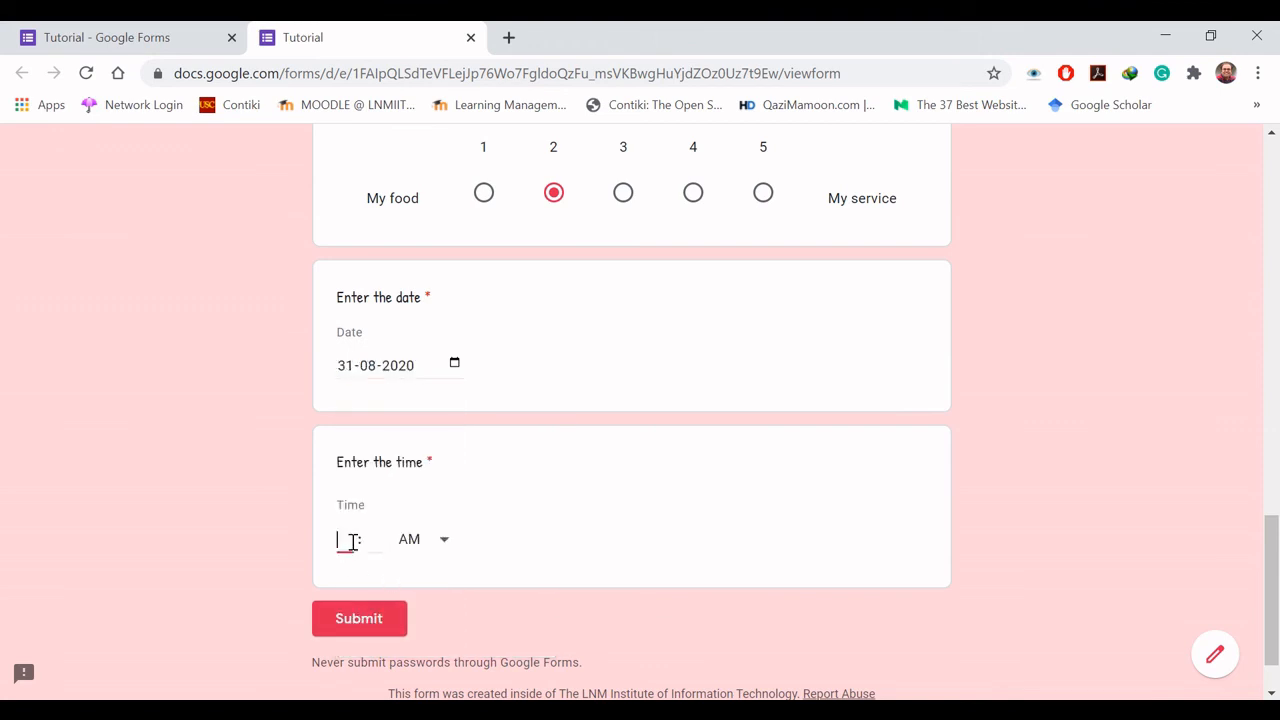
{"action": "type", "text": "09 : 13"}
{"action": "left_click", "coordinate": [356, 618]}
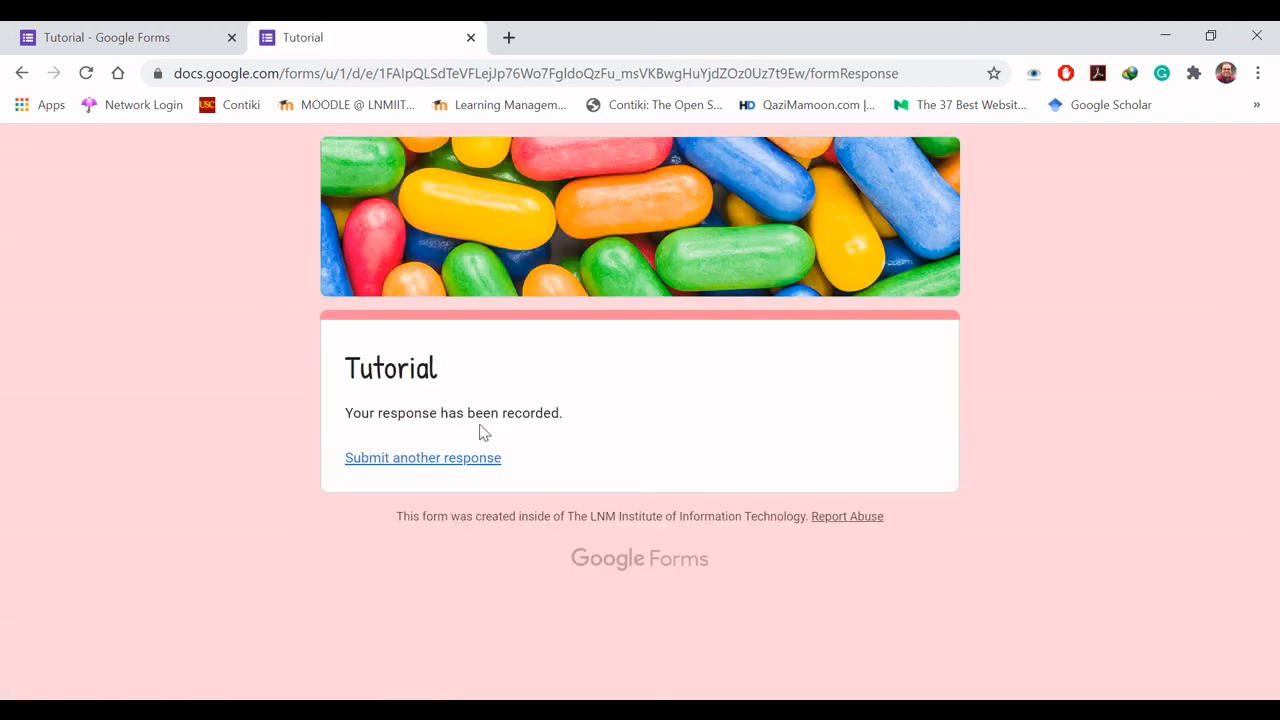
Step: Close the submitted form and examine the summary of responses in the form editor
{"action": "left_click", "coordinate": [470, 38]}
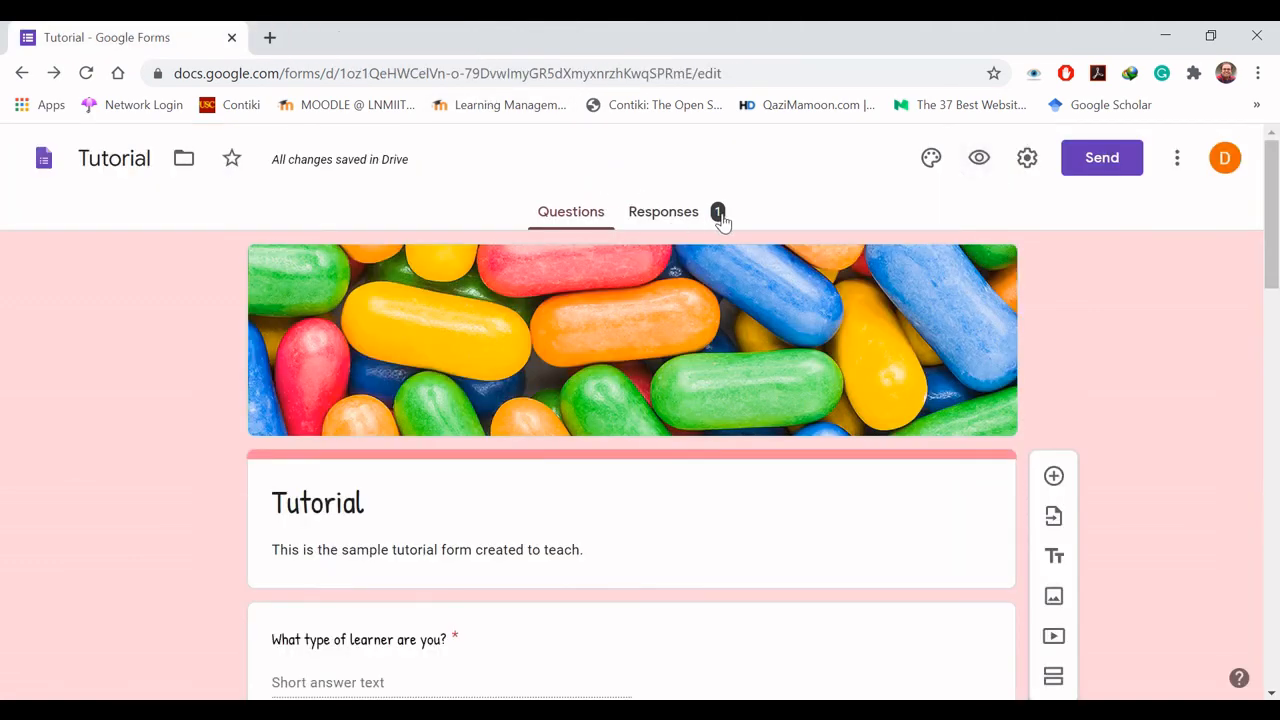
{"action": "left_click", "coordinate": [665, 223]}
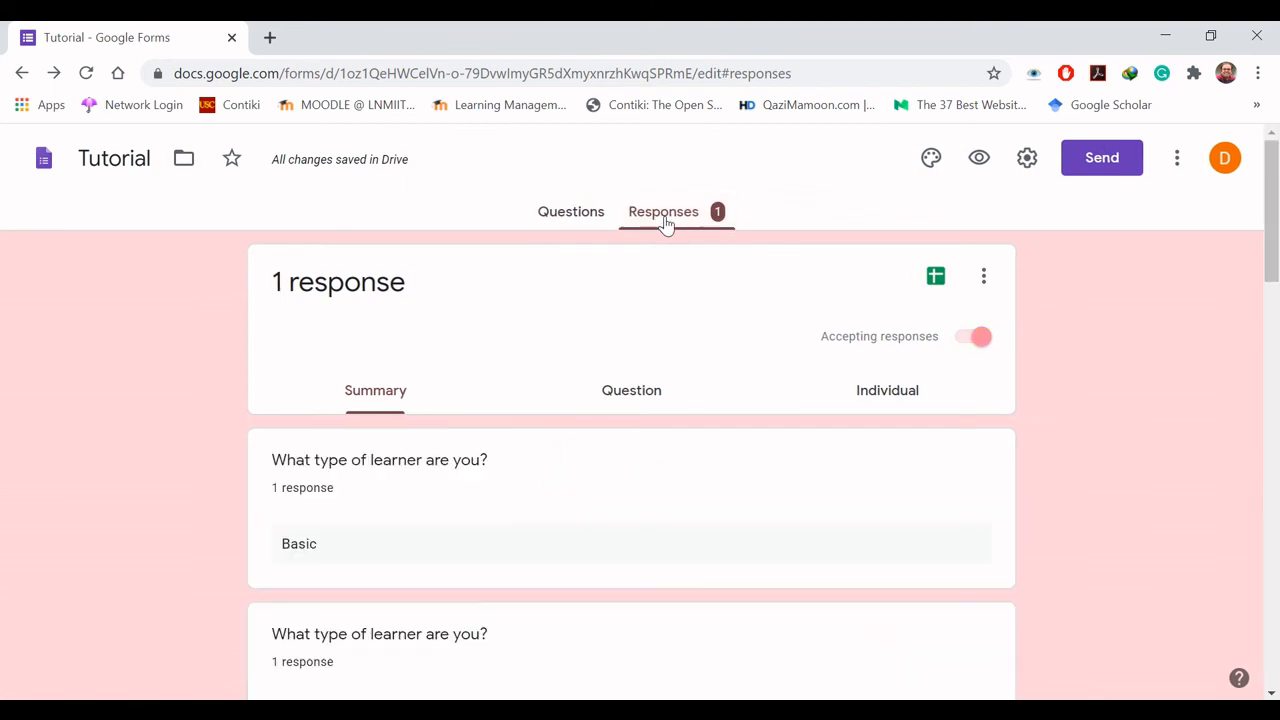
{"action": "left_click_drag", "start_coordinate": [1275, 254], "coordinate": [1277, 228]}
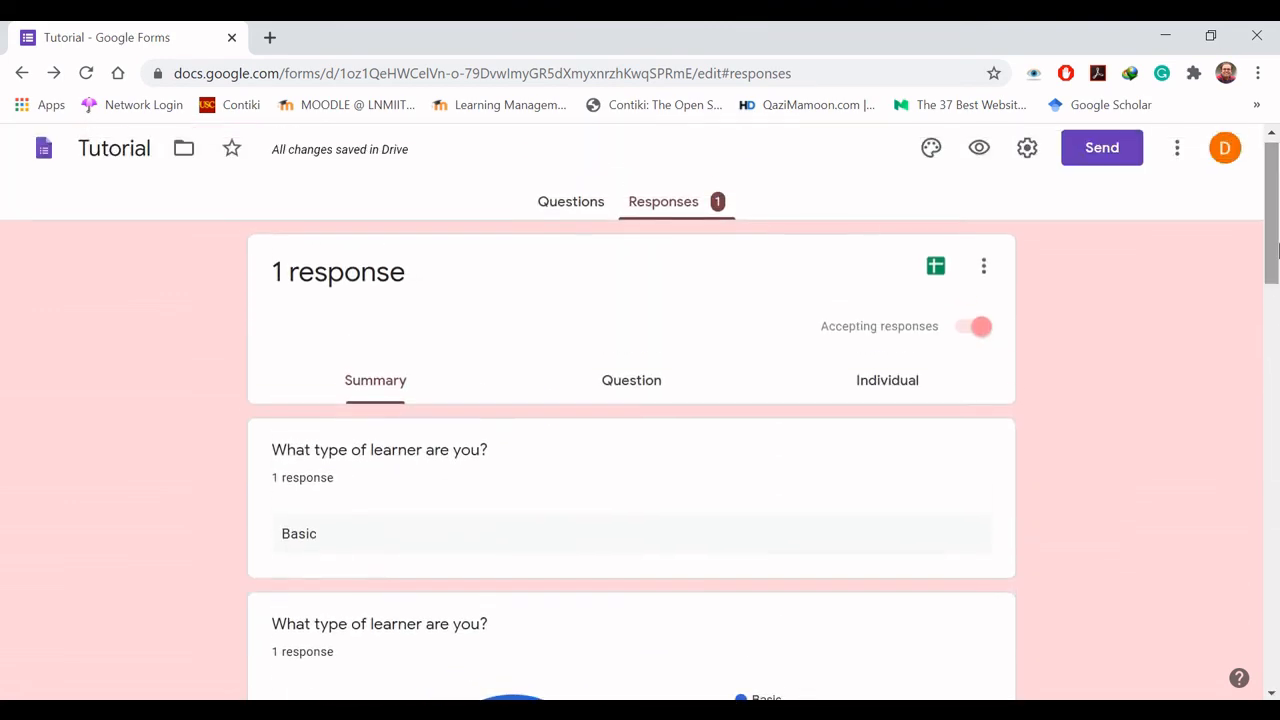
Step: Examine the responses by question and by individual, revisit the summary, and return to the form's questions
{"action": "left_click", "coordinate": [637, 390]}
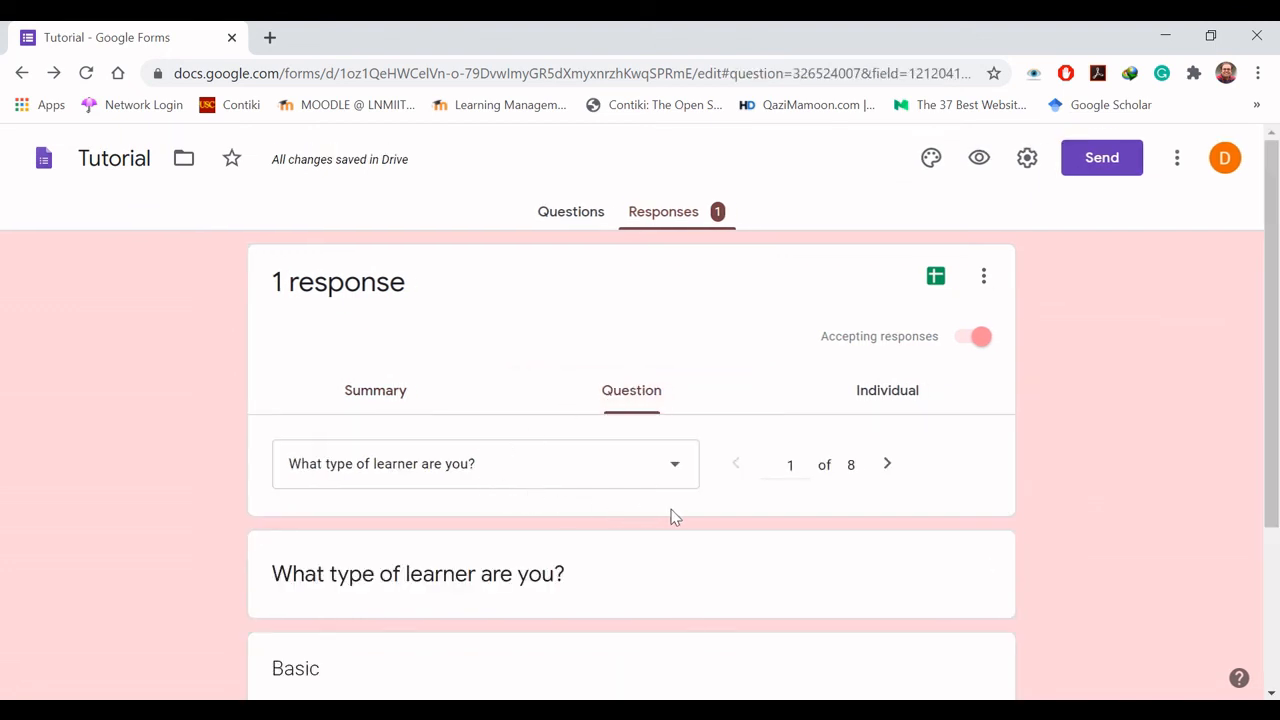
{"action": "left_click", "coordinate": [880, 398]}
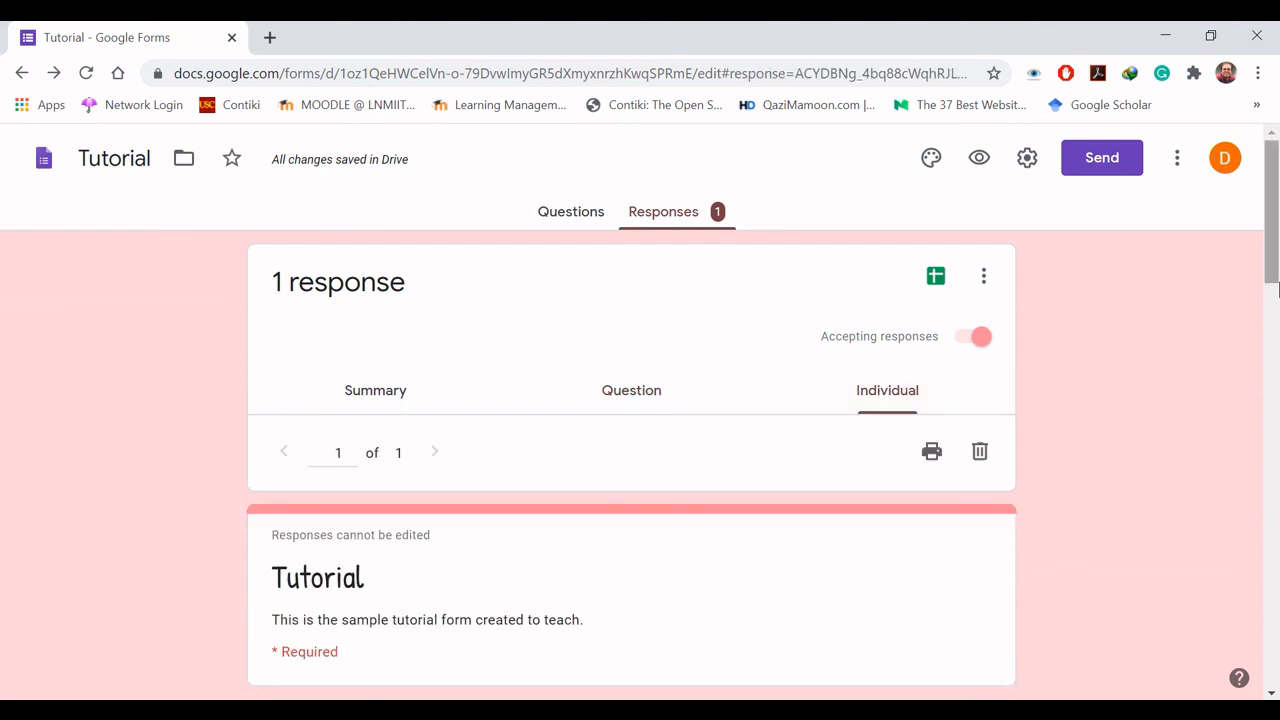
{"action": "left_click_drag", "start_coordinate": [1276, 288], "coordinate": [1275, 135]}
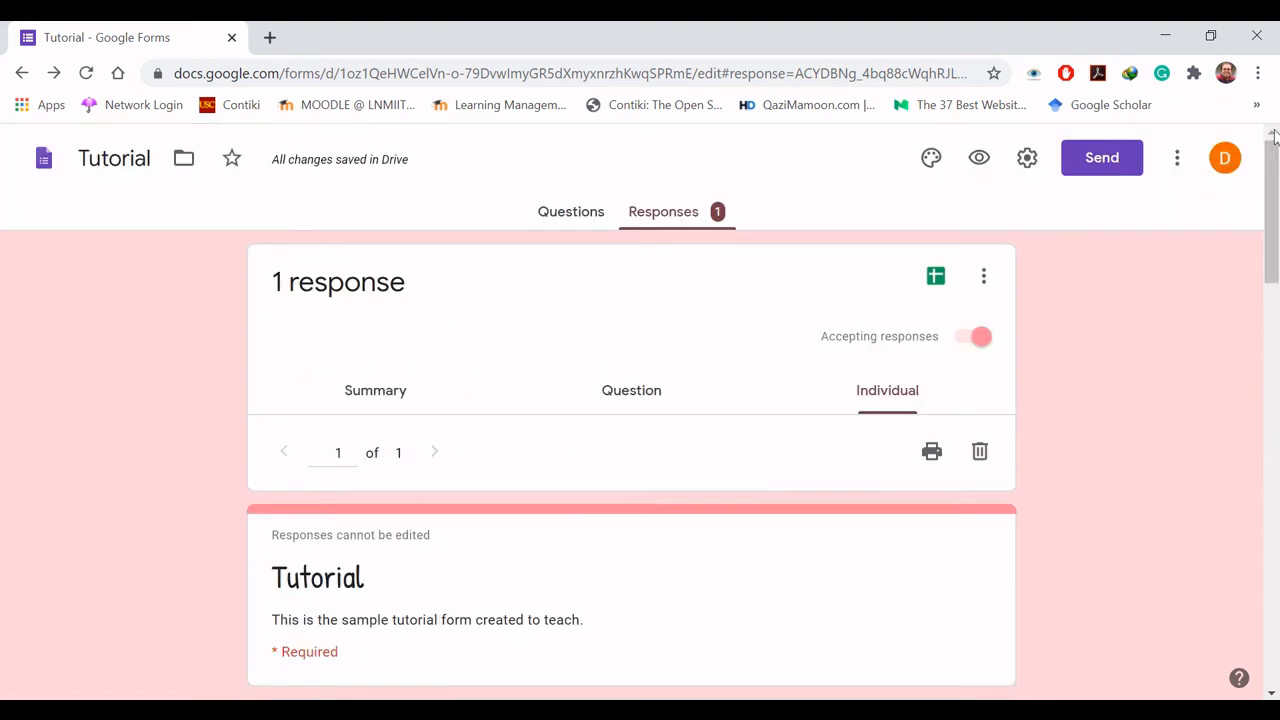
{"action": "left_click", "coordinate": [380, 394]}
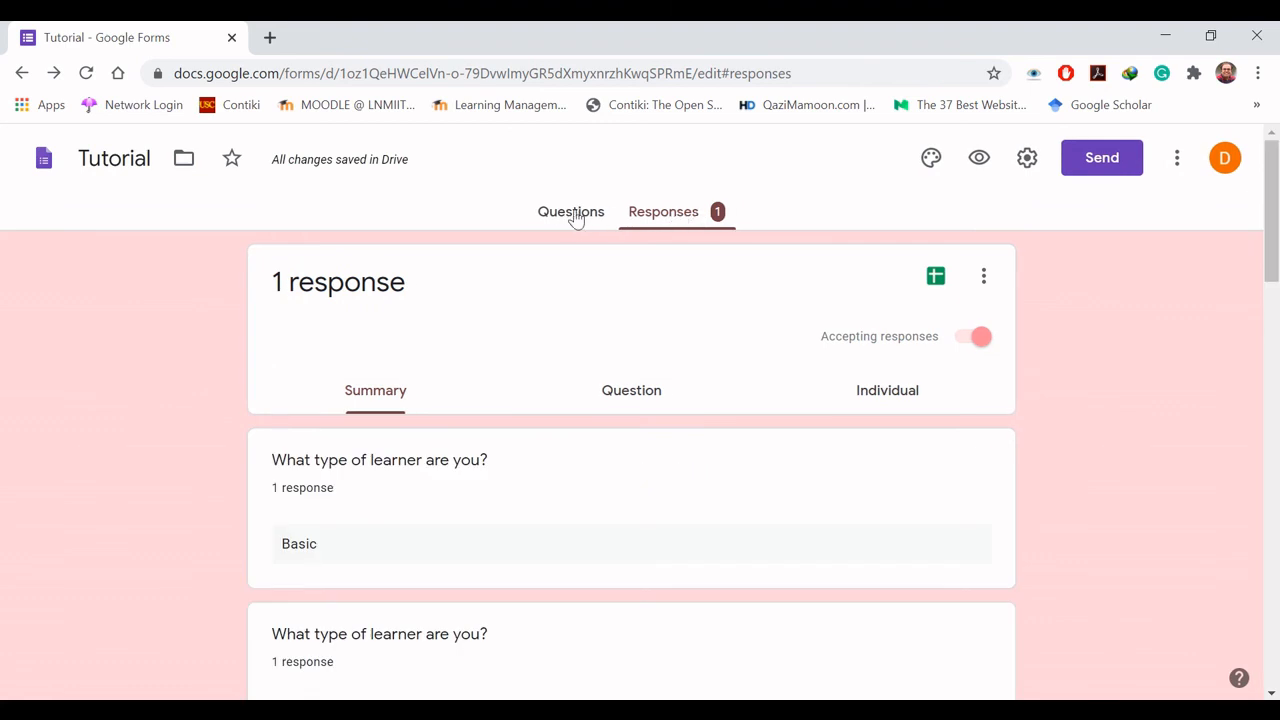
{"action": "left_click", "coordinate": [571, 218]}
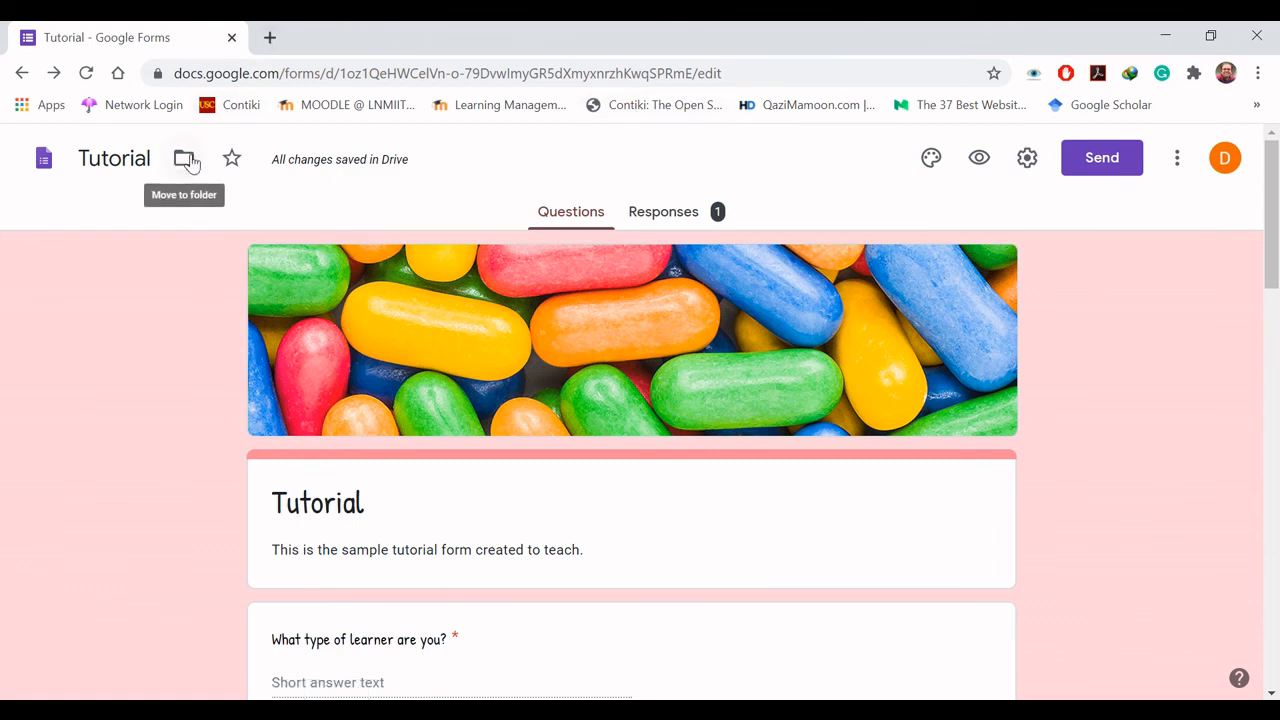
Step: Open a new browser tab
{"action": "left_click", "coordinate": [270, 38]}
{"action": "type", "text": "drive"}
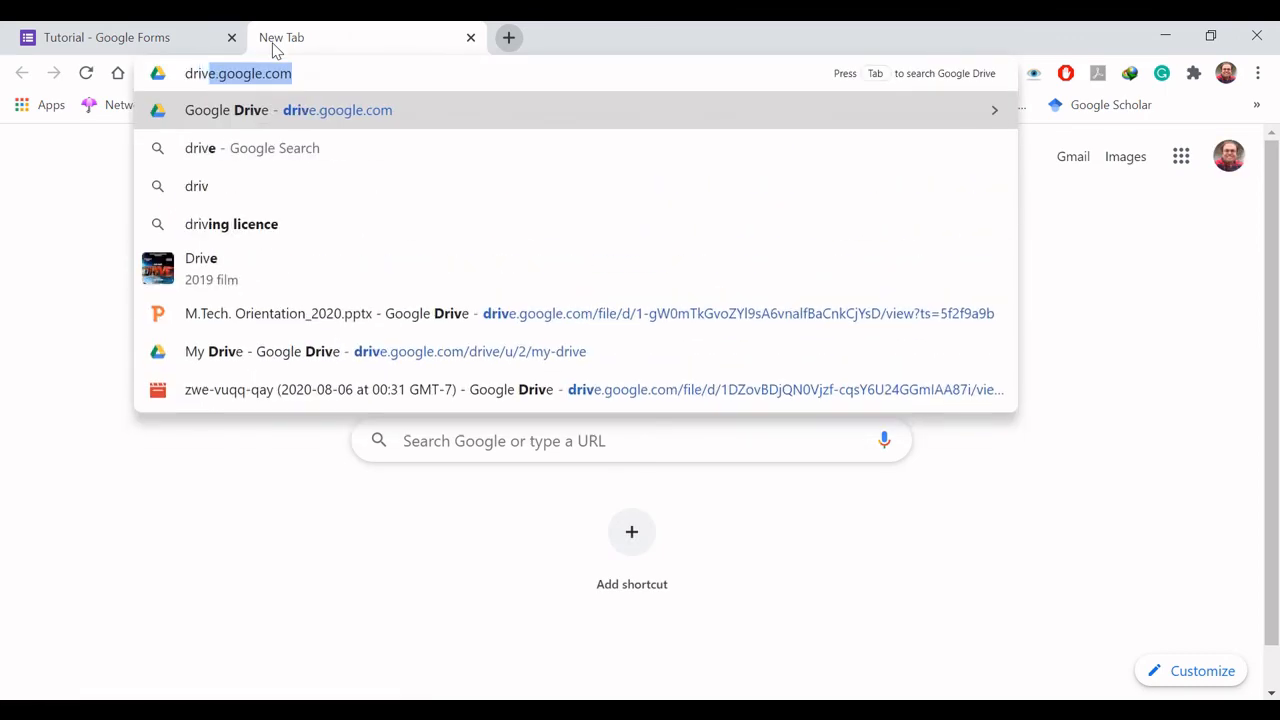
{"action": "key", "text": "BackSpace"}
{"action": "key", "text": "BackSpace"}
{"action": "key", "text": "BackSpace"}
{"action": "key", "text": "BackSpace"}
{"action": "key", "text": "BackSpace"}
{"action": "key", "text": "BackSpace"}
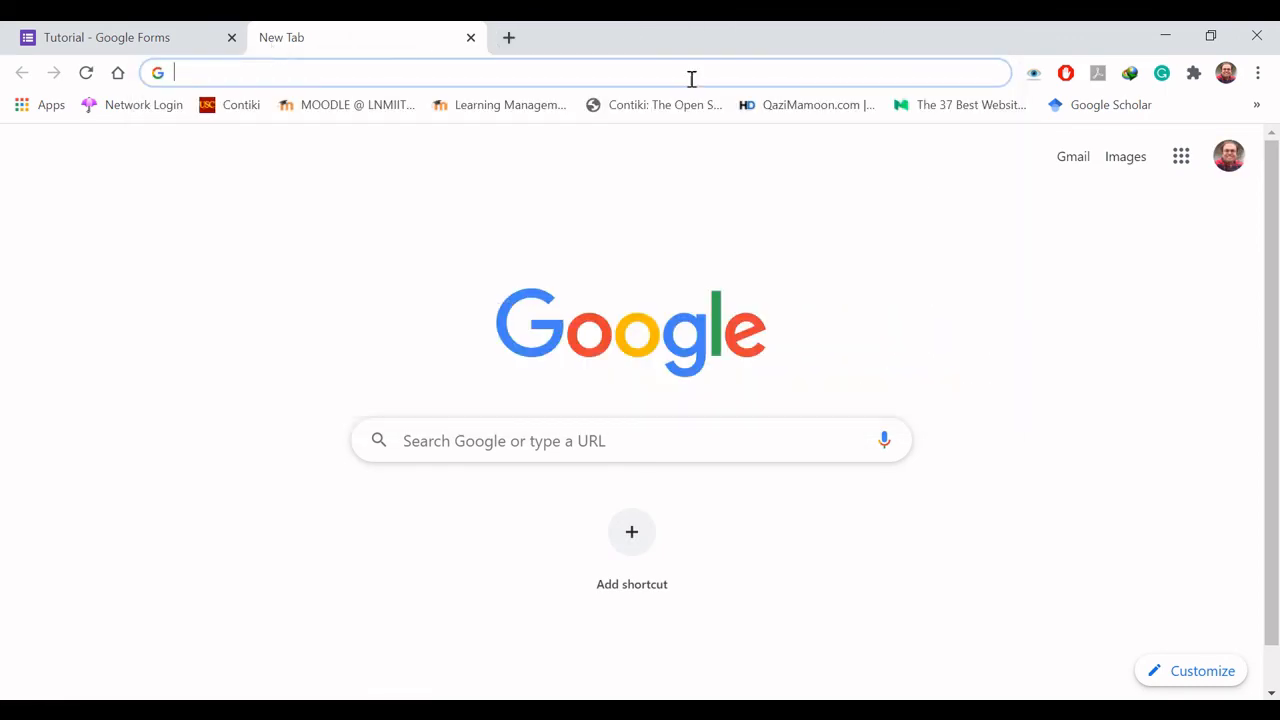
Step: Switch to the institute's Google account and open Google Drive at drive.google.com
{"action": "left_click", "coordinate": [1228, 157]}
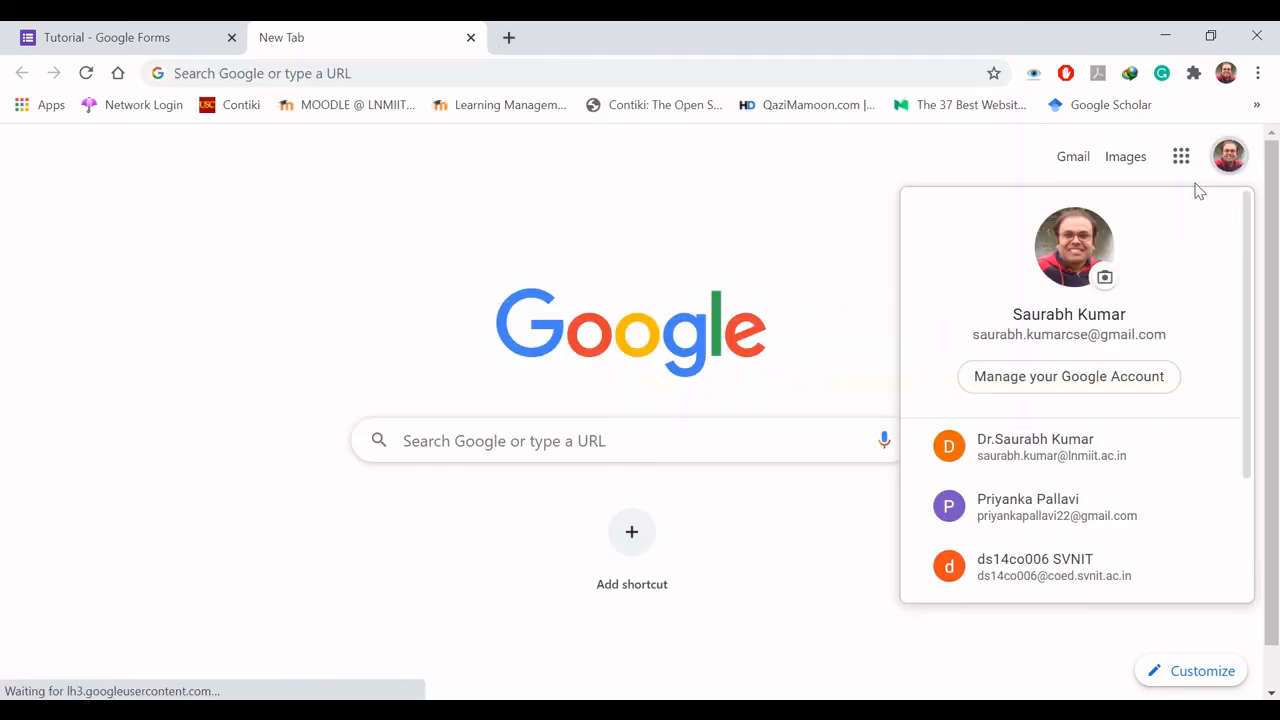
{"action": "left_click", "coordinate": [1088, 452]}
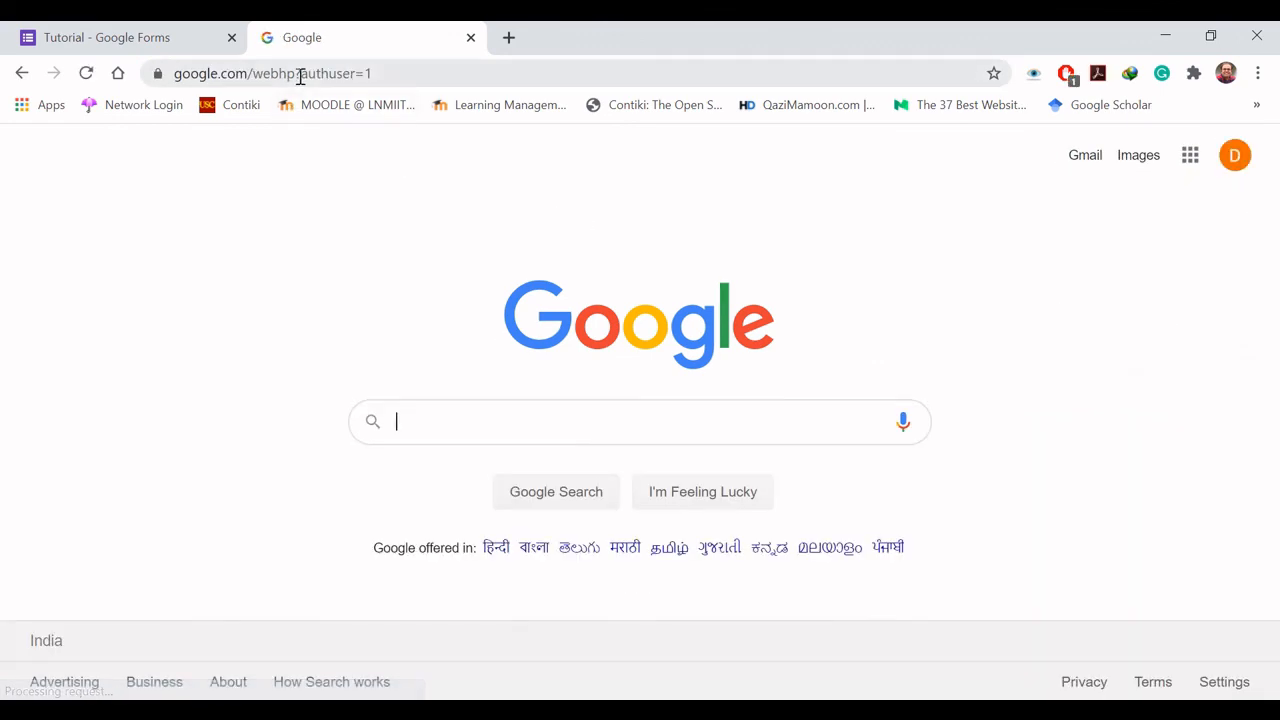
{"action": "left_click", "coordinate": [300, 76]}
{"action": "type", "text": "drive"}
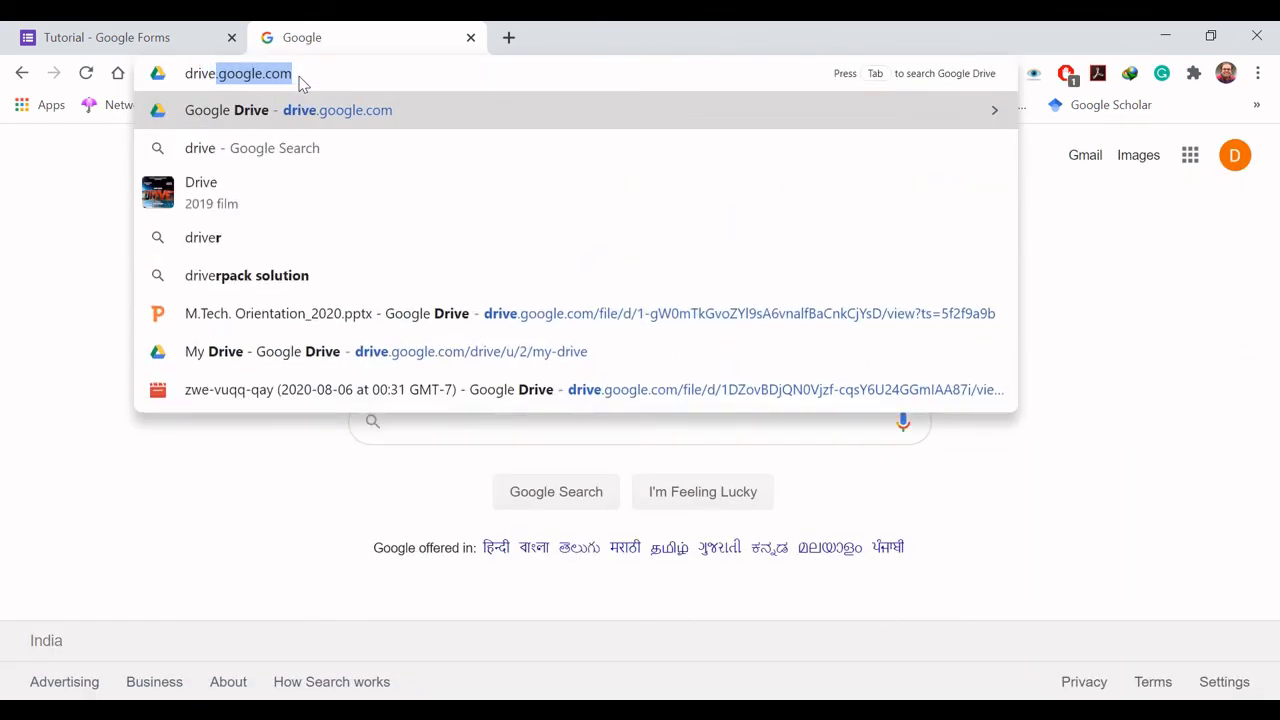
{"action": "key", "text": "Return"}
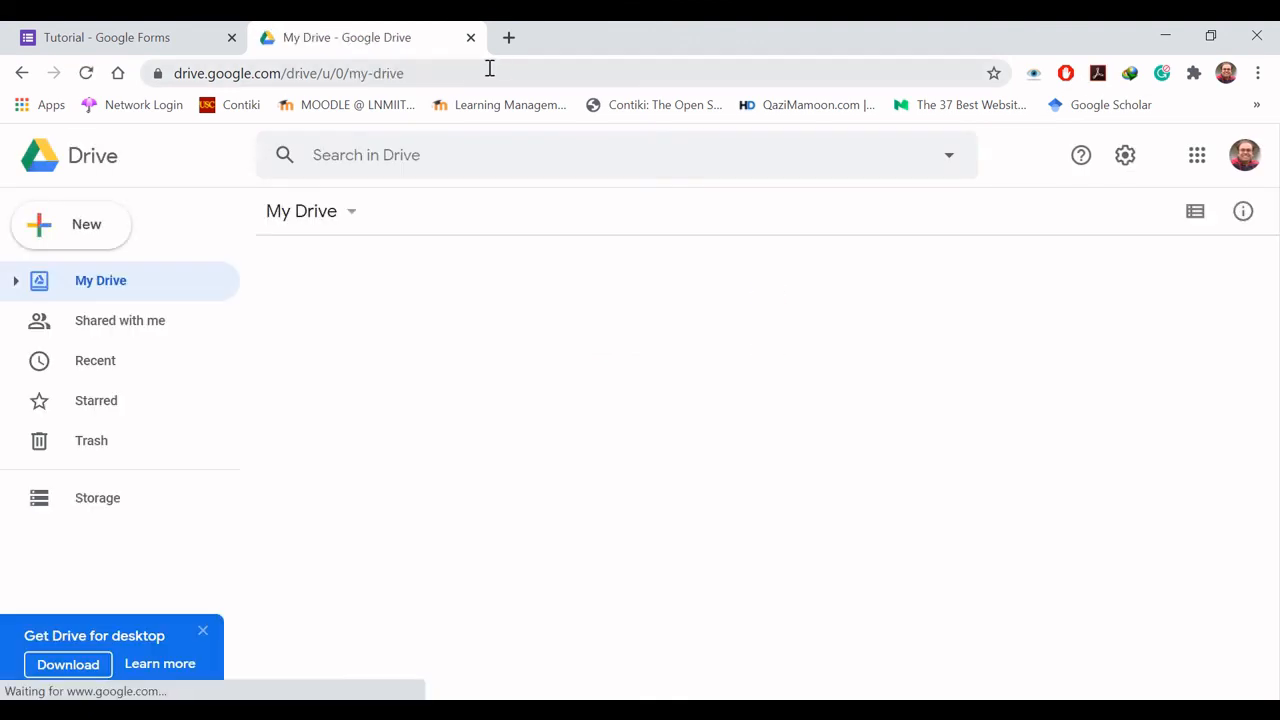
{"action": "left_click", "coordinate": [509, 37]}
{"action": "type", "text": "drive.google.com"}
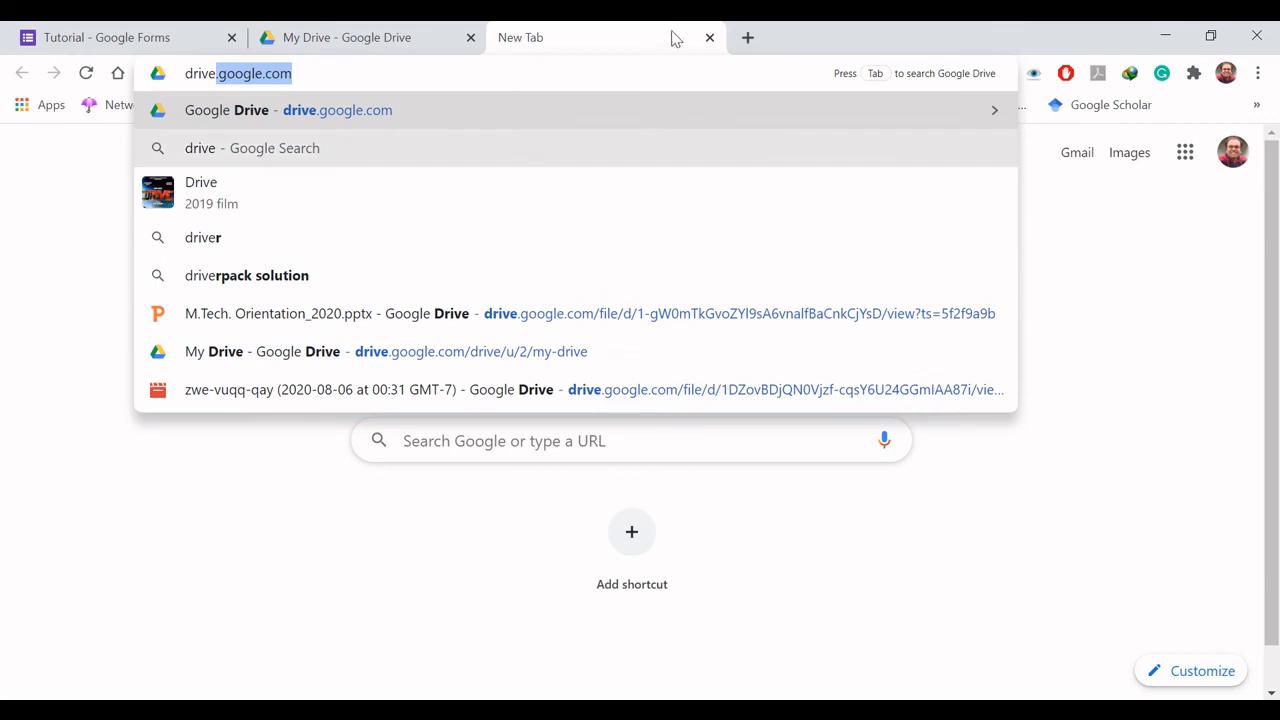
{"action": "left_click", "coordinate": [710, 40]}
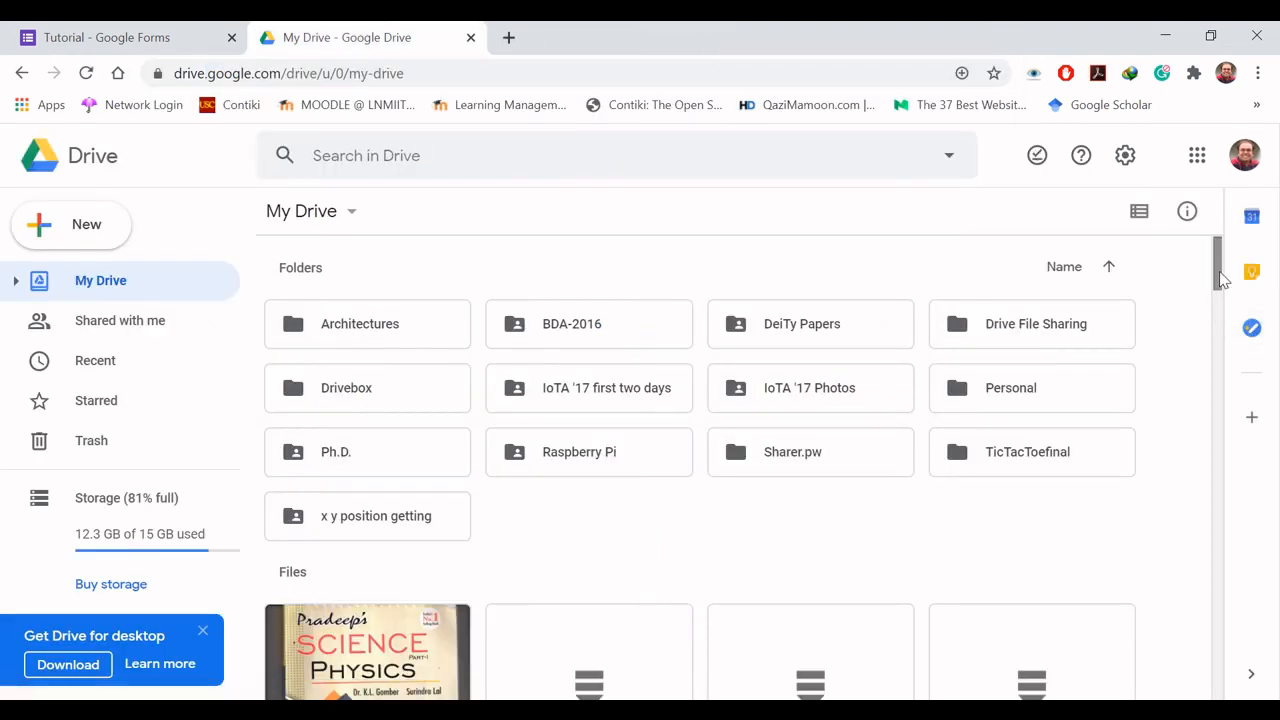
Step: Switch Google Drive to the institute's account, close the personal account's Drive, and look through My Drive for the form's files
{"action": "mouse_move", "coordinate": [1220, 278]}
{"action": "left_mouse_down"}
{"action": "mouse_move", "coordinate": [1220, 355]}
{"action": "mouse_move", "coordinate": [1218, 258]}
{"action": "left_mouse_up"}
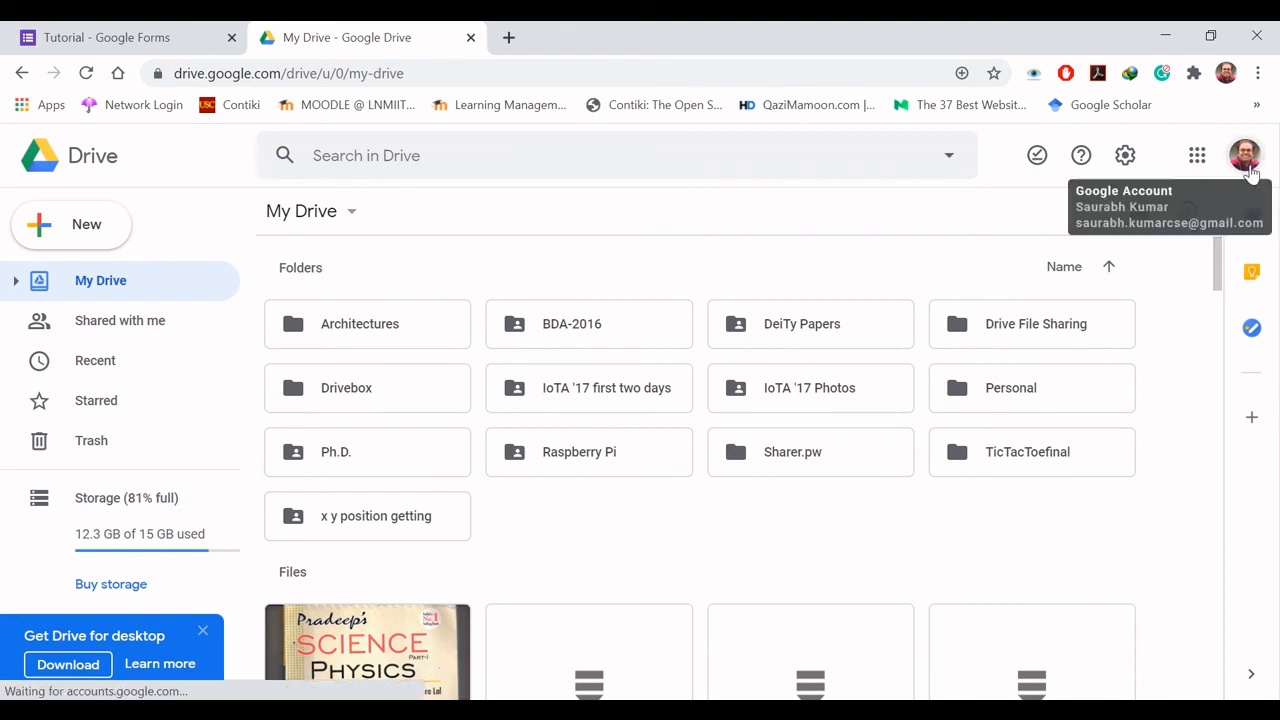
{"action": "left_click", "coordinate": [1245, 157]}
{"action": "left_click", "coordinate": [1086, 466]}
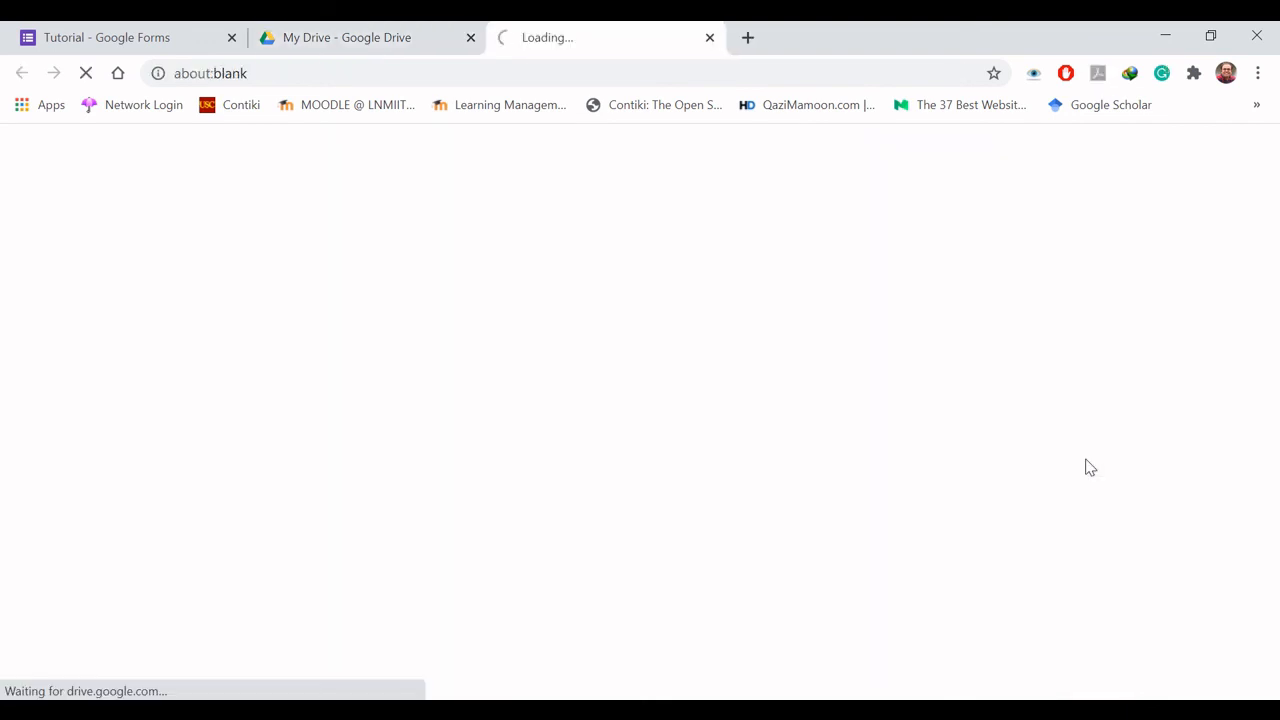
{"action": "left_click", "coordinate": [470, 37]}
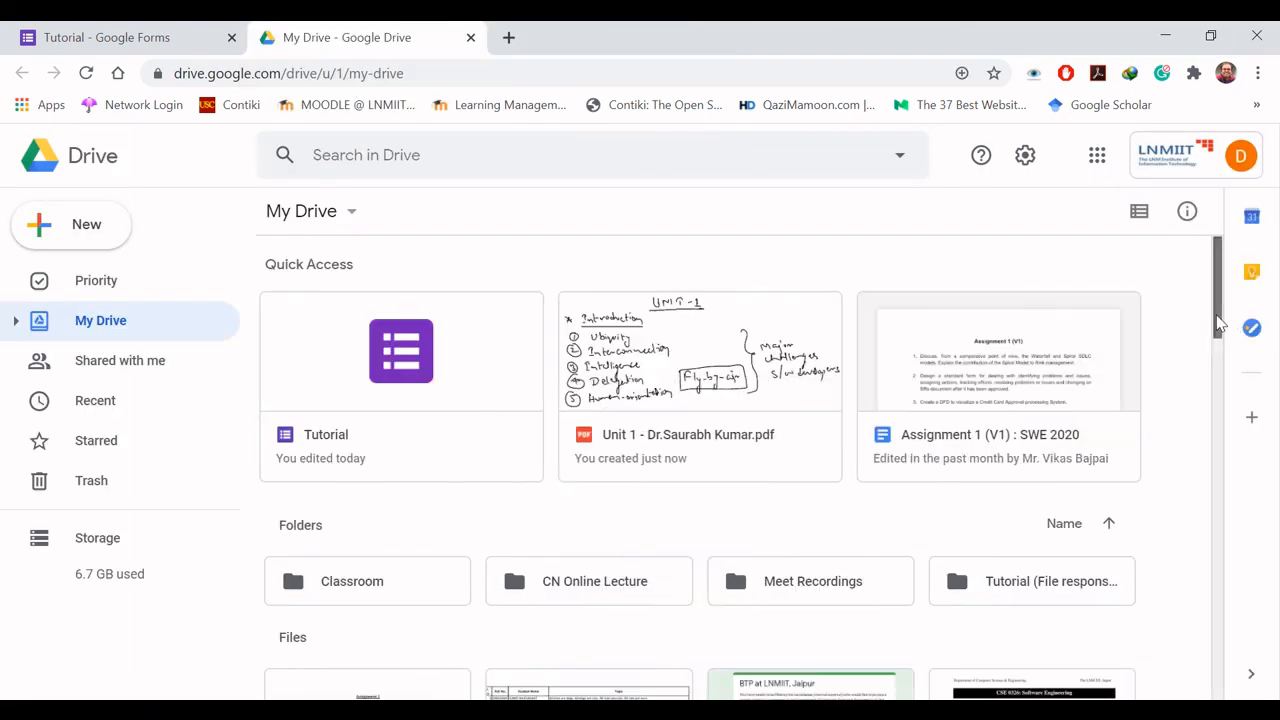
{"action": "left_click_drag", "start_coordinate": [1220, 323], "coordinate": [1220, 251]}
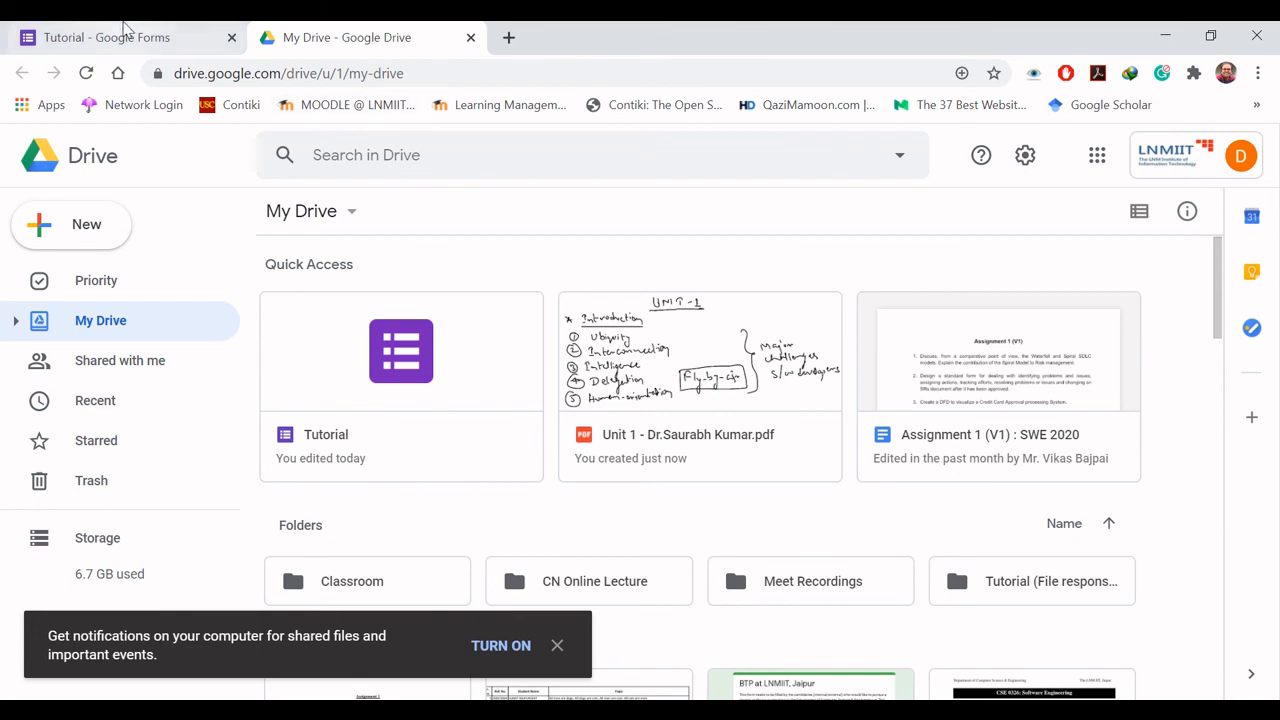
Step: Leave Drive for the Google Forms home page and open the Tutorial form from the recent forms
{"action": "left_click", "coordinate": [125, 30]}
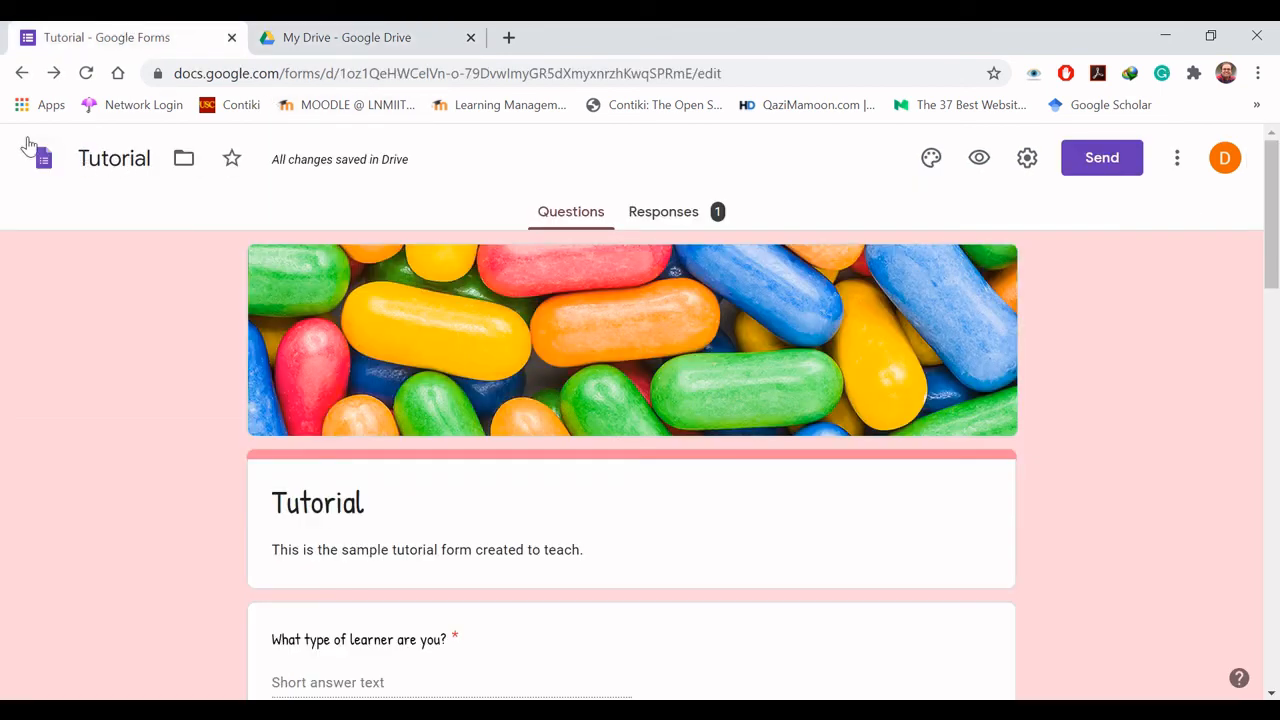
{"action": "left_click", "coordinate": [50, 164]}
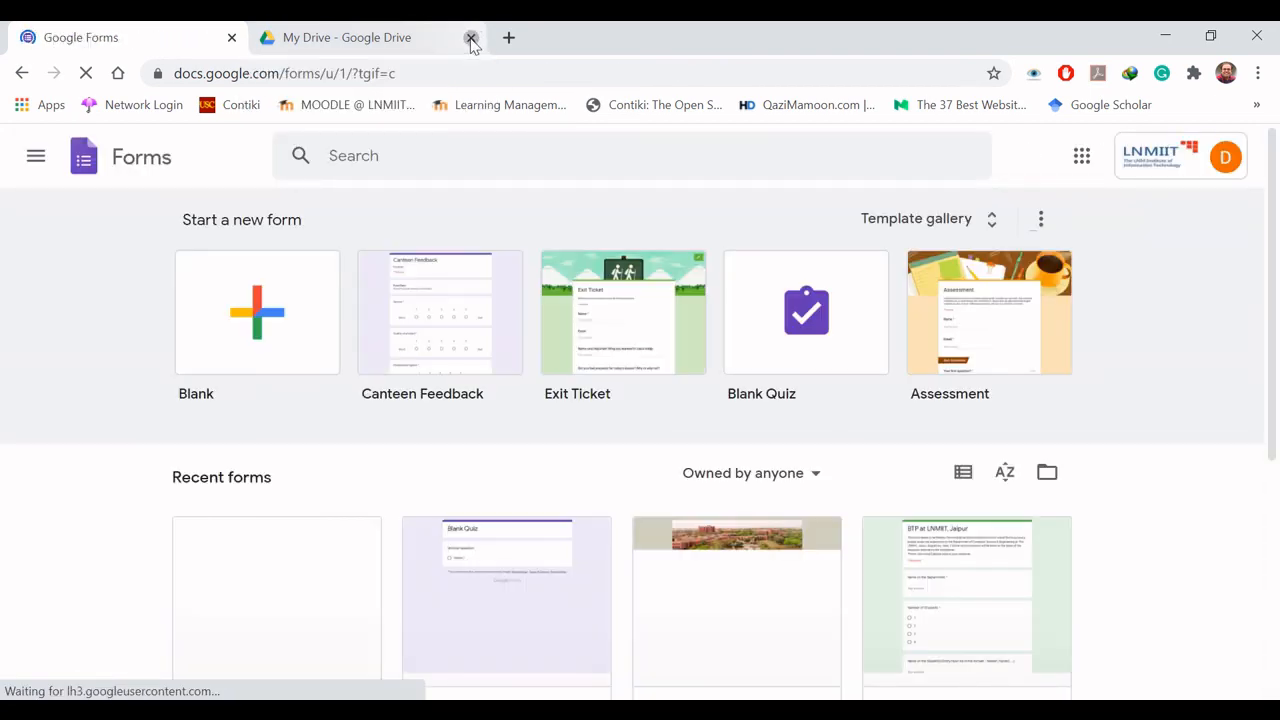
{"action": "left_click", "coordinate": [471, 38]}
{"action": "scroll", "coordinate": [1278, 333], "scroll_direction": "down", "scroll_amount": 2}
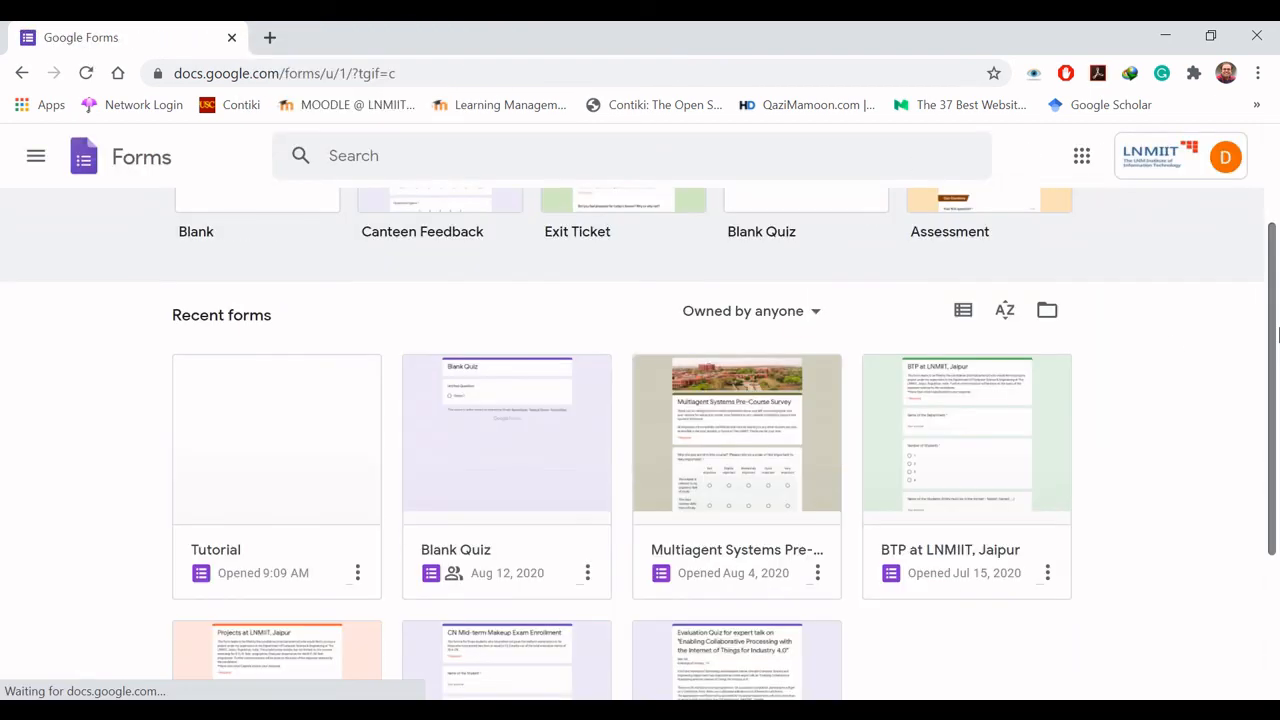
{"action": "left_click", "coordinate": [290, 480]}
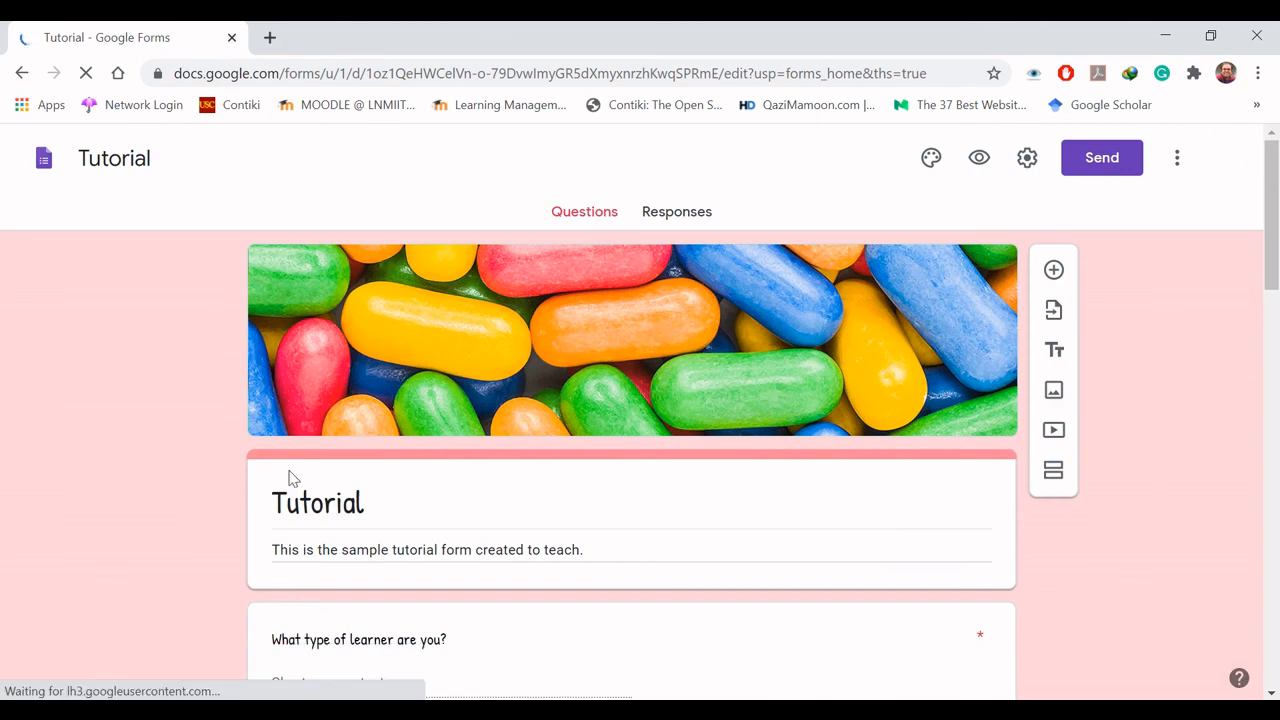
Step: Return to the recent forms list and examine the options available for the Tutorial form
{"action": "left_click", "coordinate": [22, 73]}
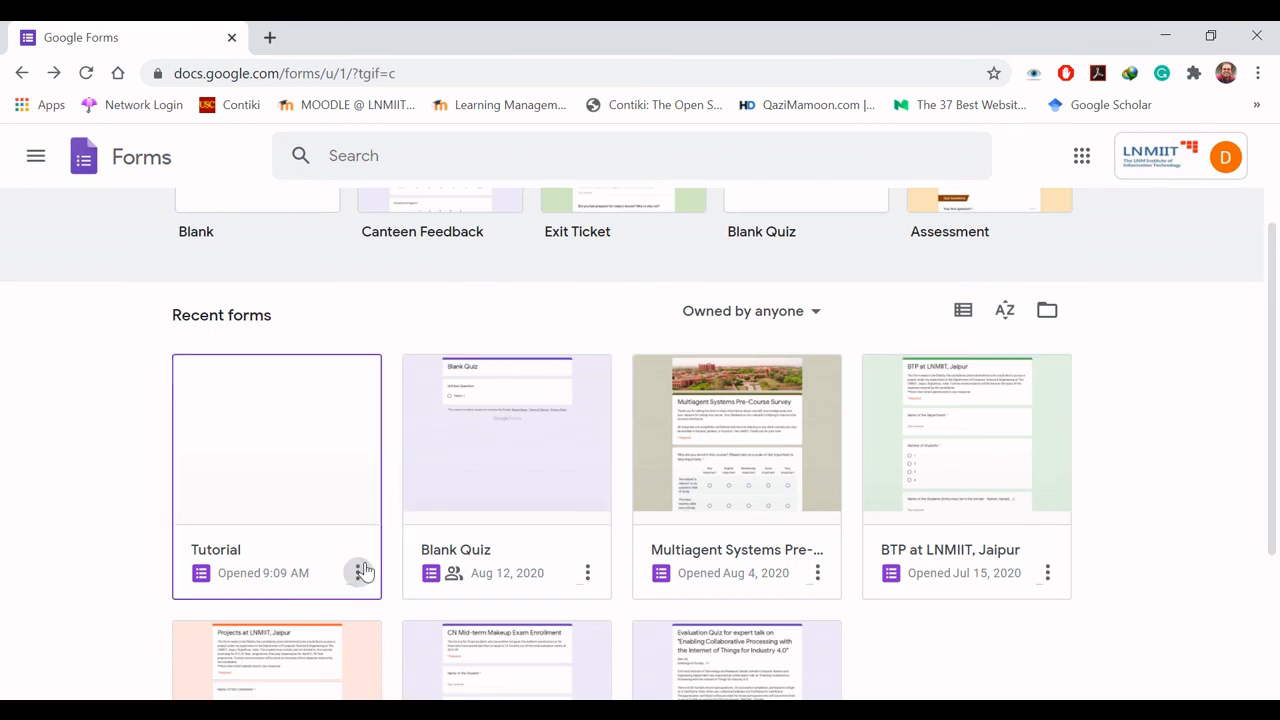
{"action": "left_click", "coordinate": [358, 574]}
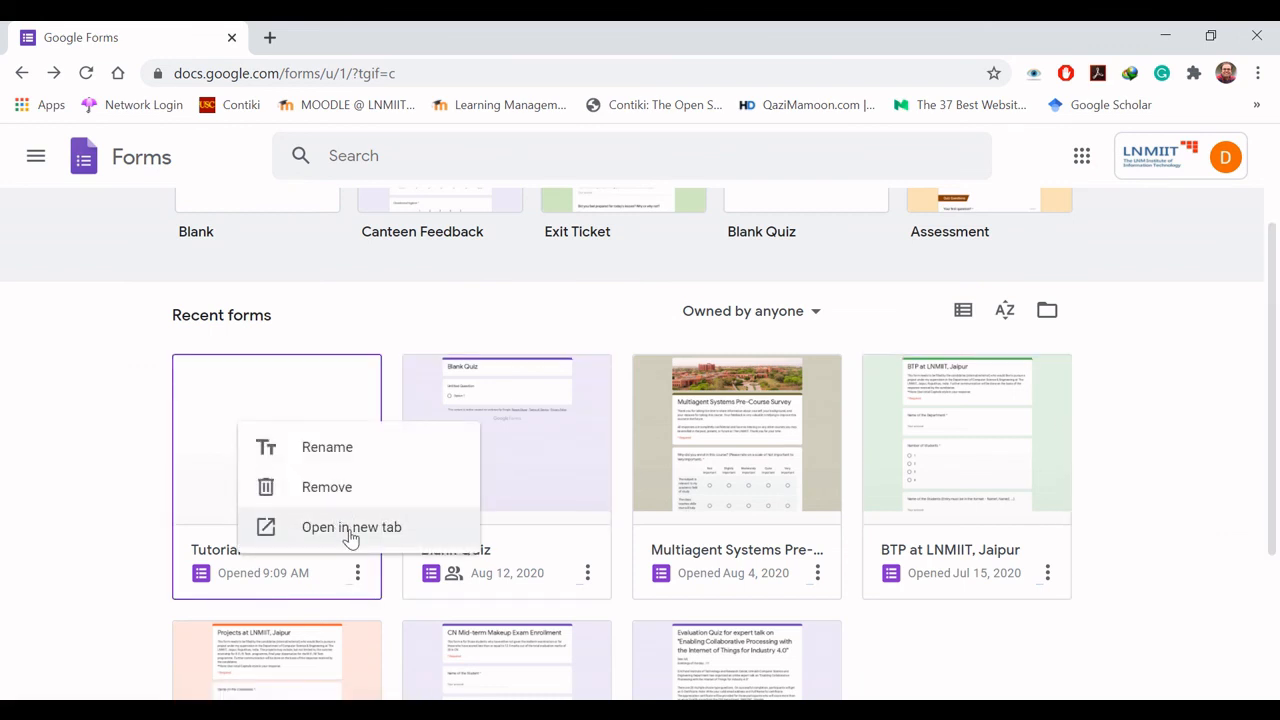
{"action": "left_click", "coordinate": [91, 537]}
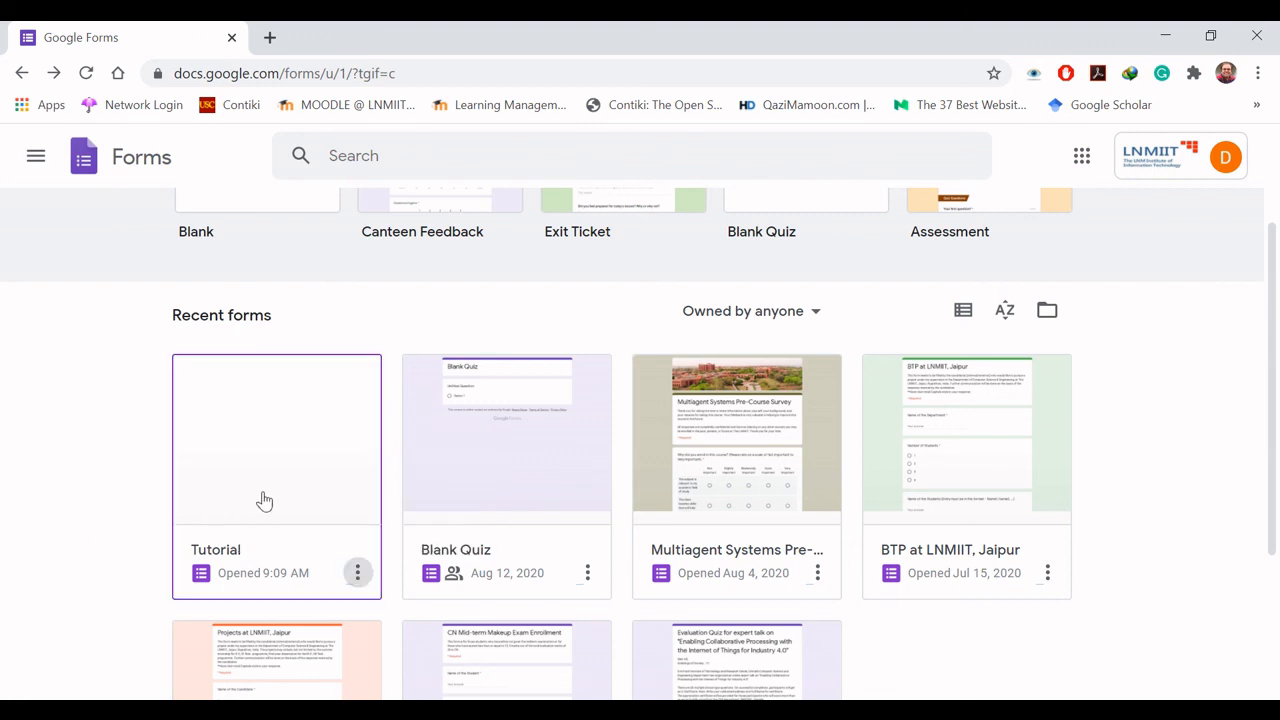
{"action": "left_click", "coordinate": [264, 500]}
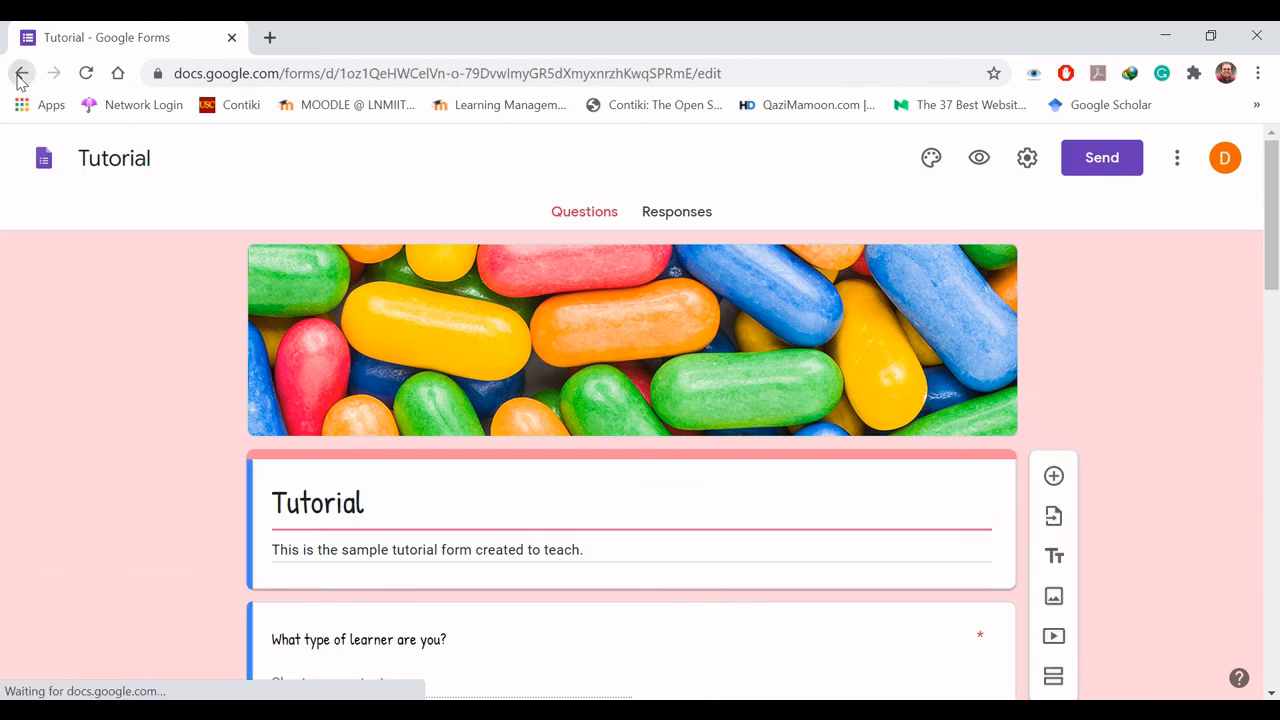
{"action": "left_click", "coordinate": [18, 76]}
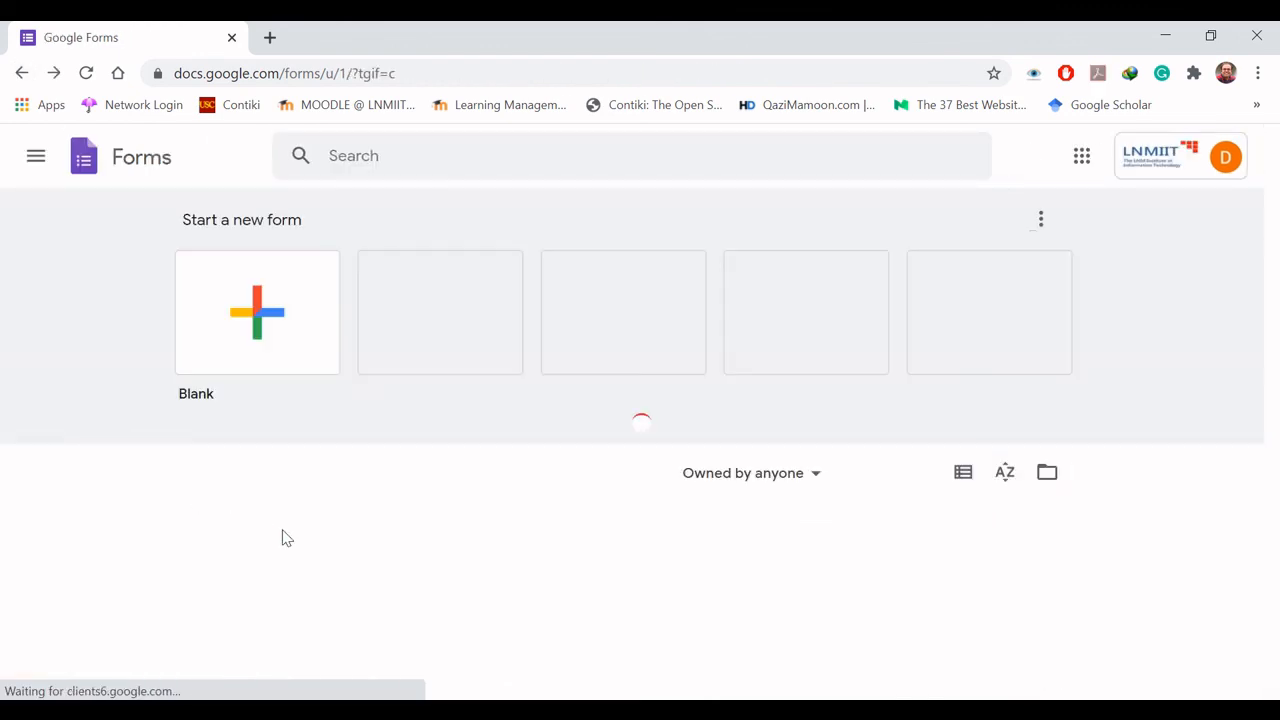
{"action": "right_click", "coordinate": [324, 502]}
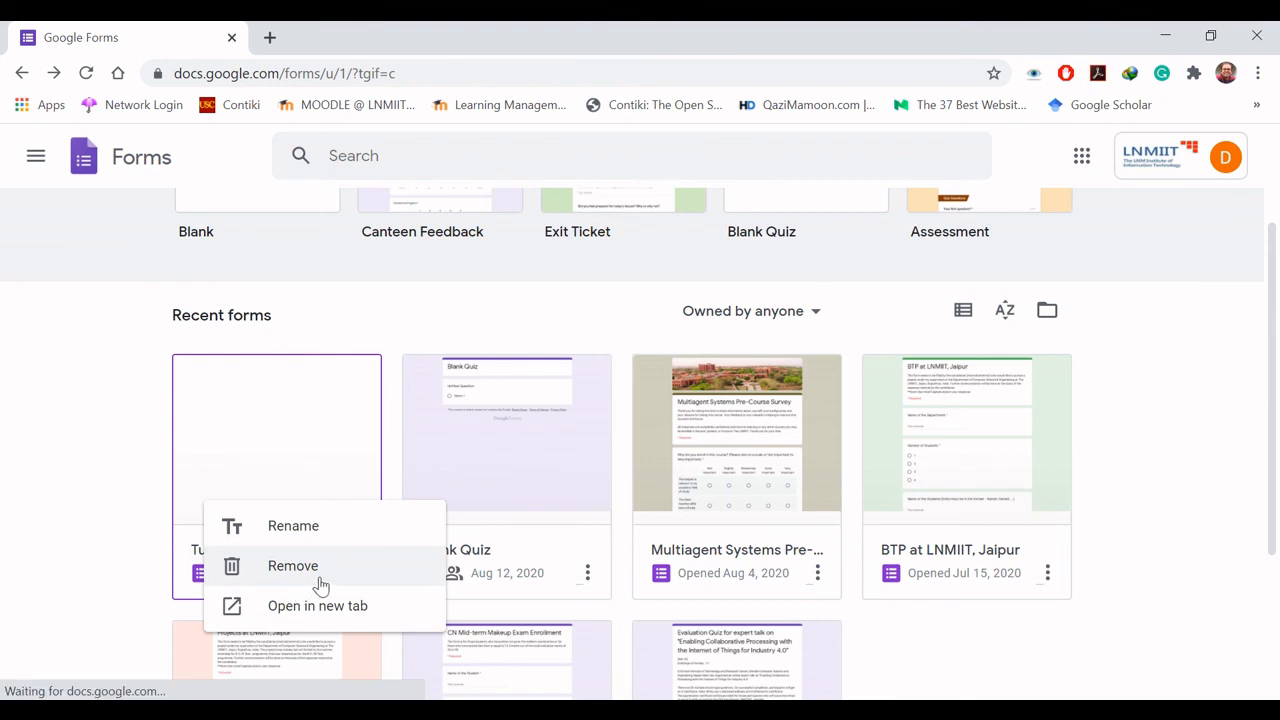
{"action": "left_click", "coordinate": [95, 510]}
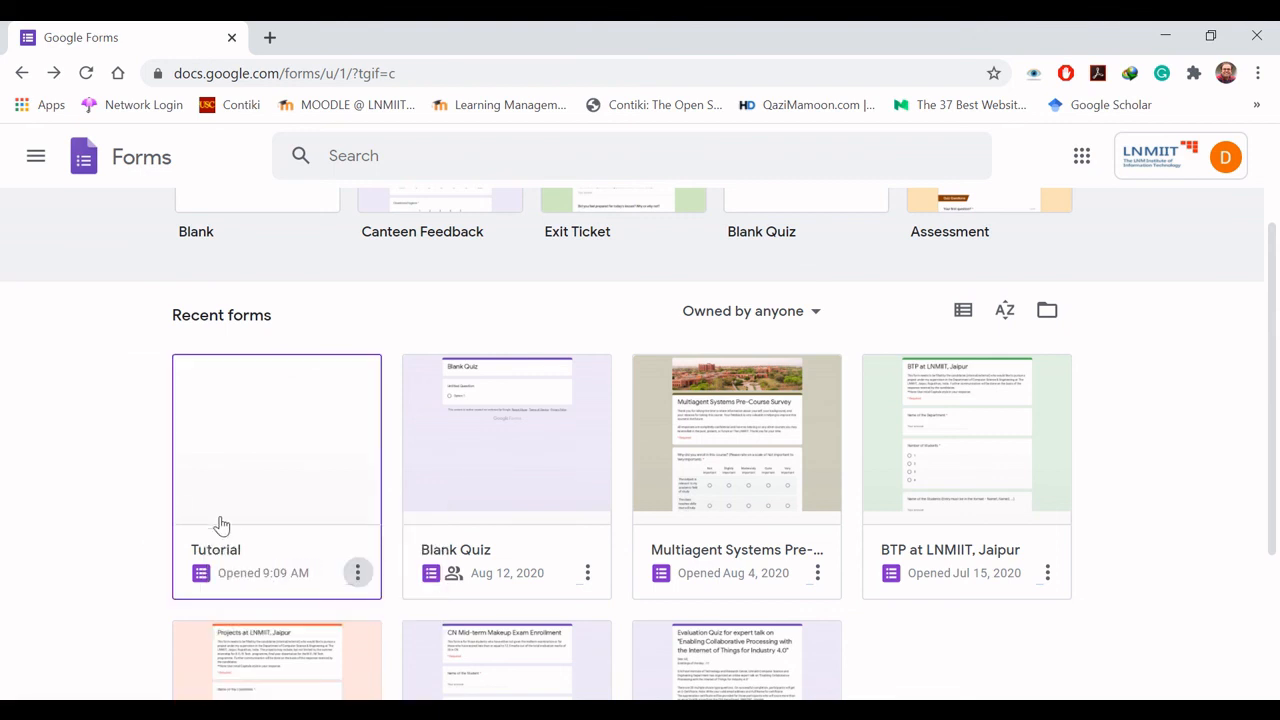
Step: Reopen the Tutorial form from the recent forms and inspect its editing web address
{"action": "left_click", "coordinate": [307, 437]}
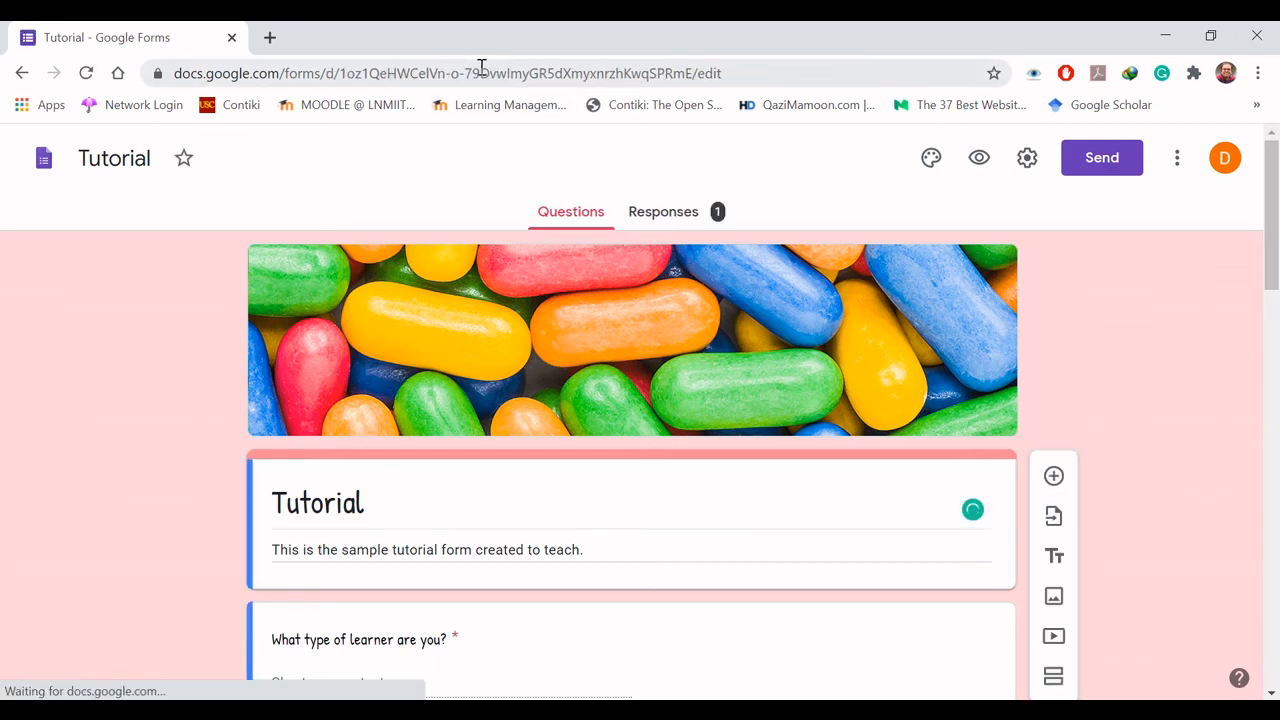
{"action": "left_click", "coordinate": [482, 72]}
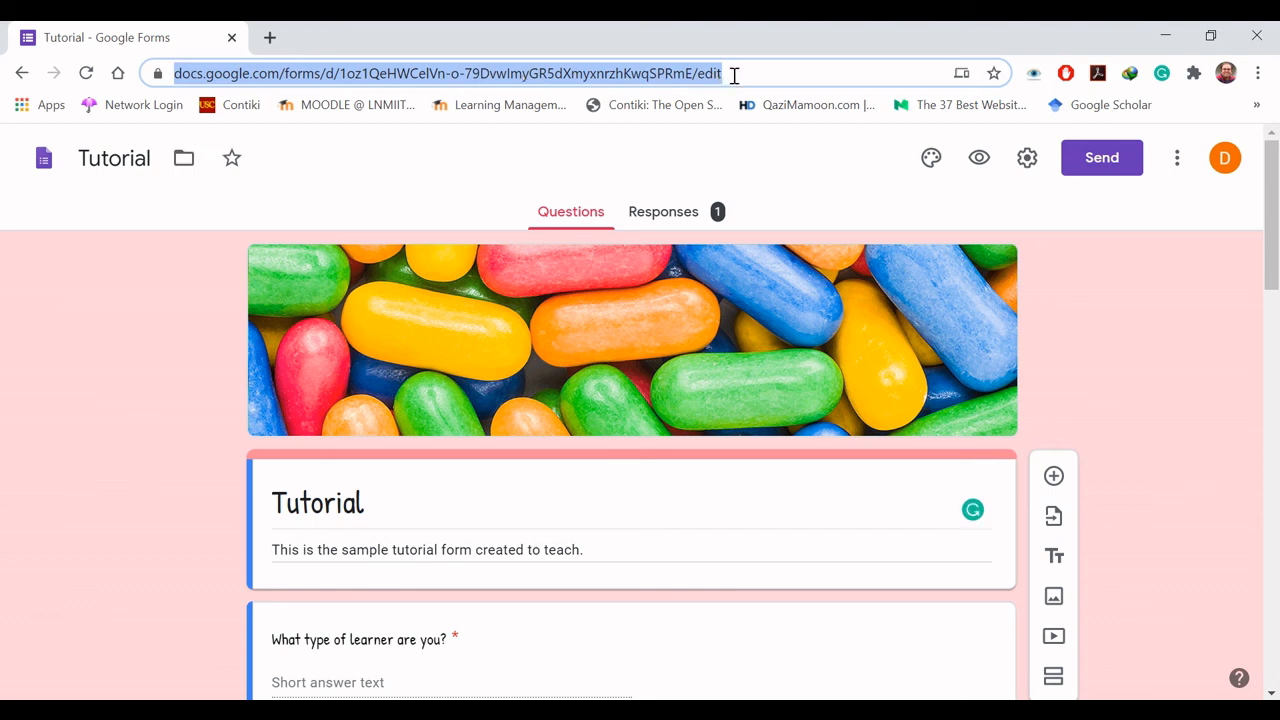
{"action": "left_click", "coordinate": [160, 326]}
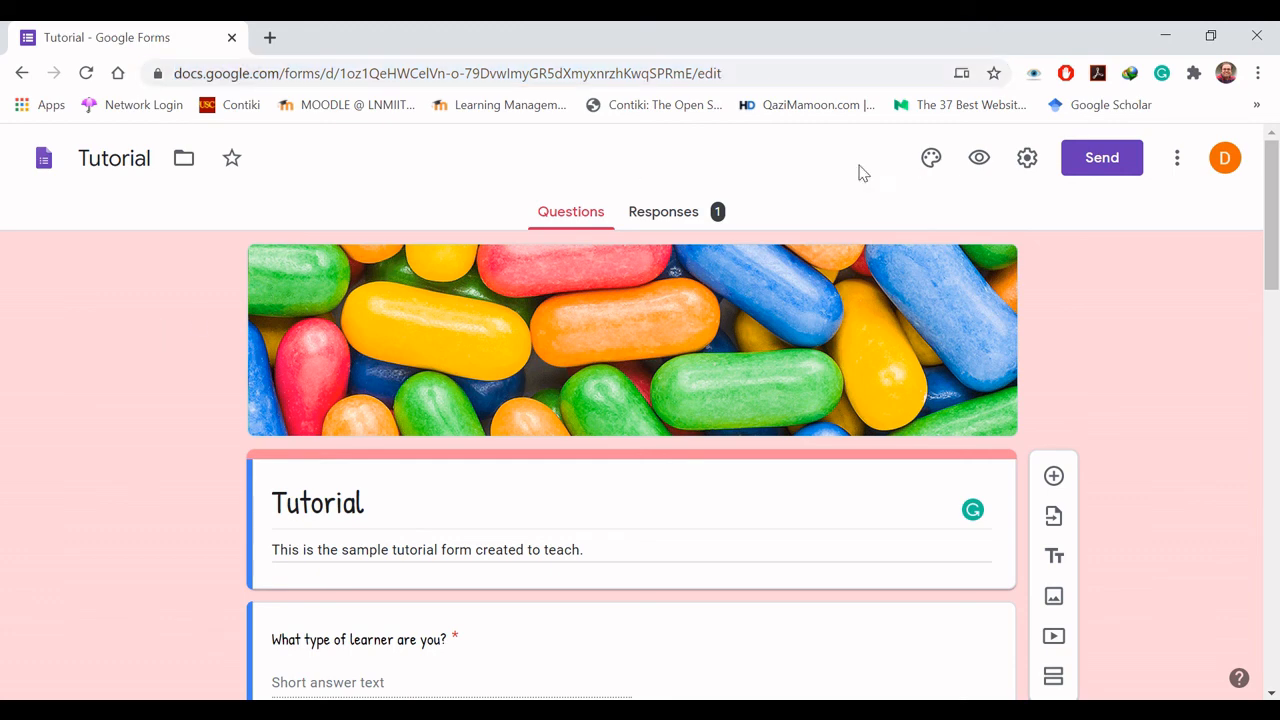
Step: Review the form's general, presentation and quiz settings, and close them without saving
{"action": "left_click", "coordinate": [1030, 164]}
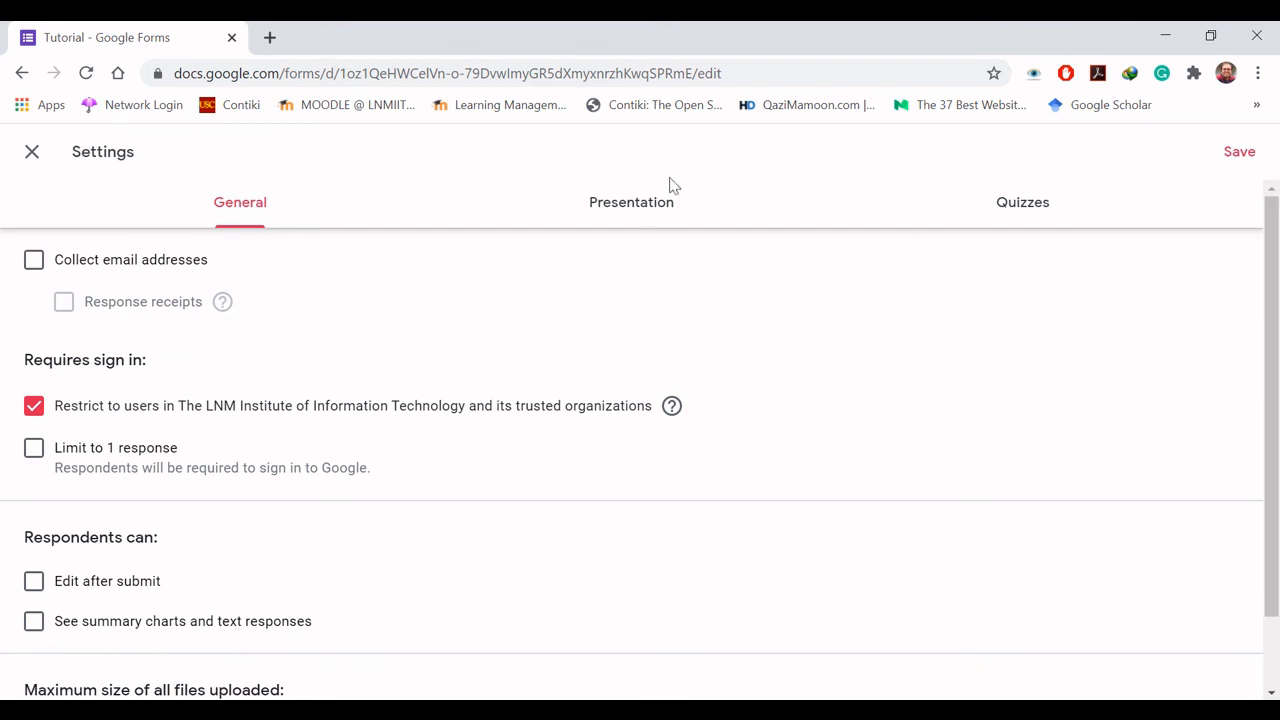
{"action": "left_click", "coordinate": [650, 205]}
{"action": "left_click", "coordinate": [1025, 208]}
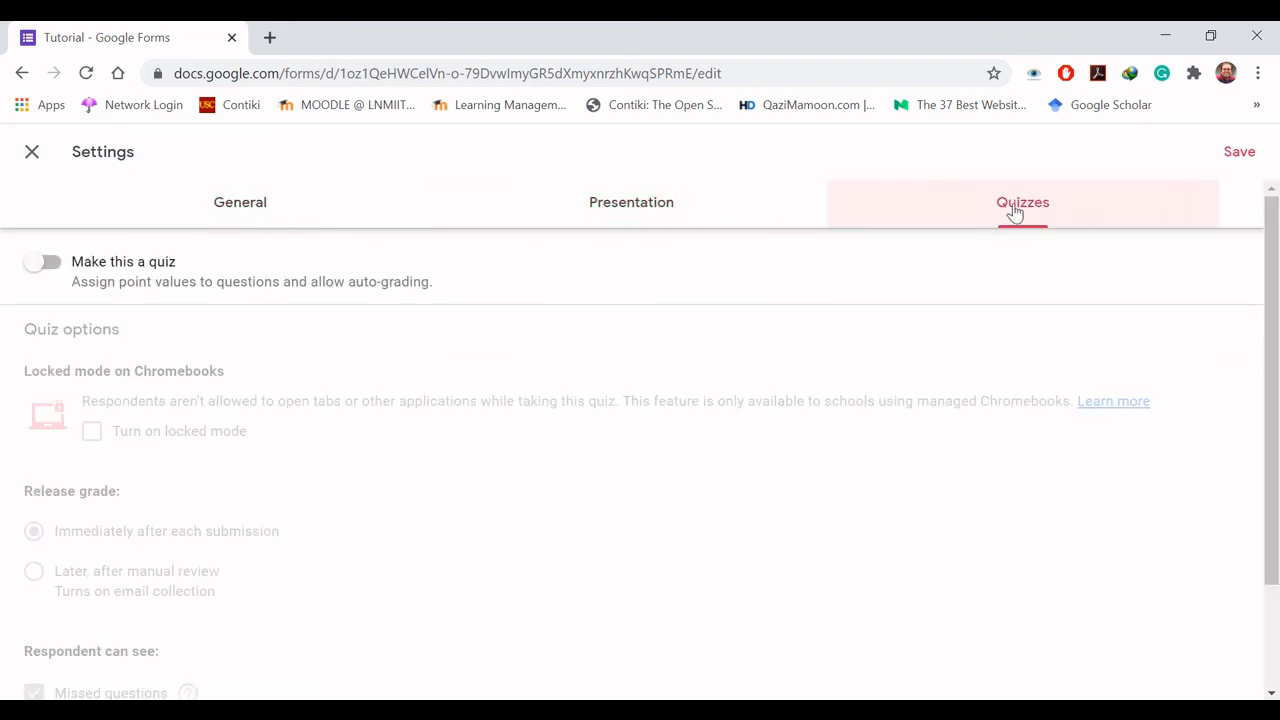
{"action": "left_click", "coordinate": [245, 207]}
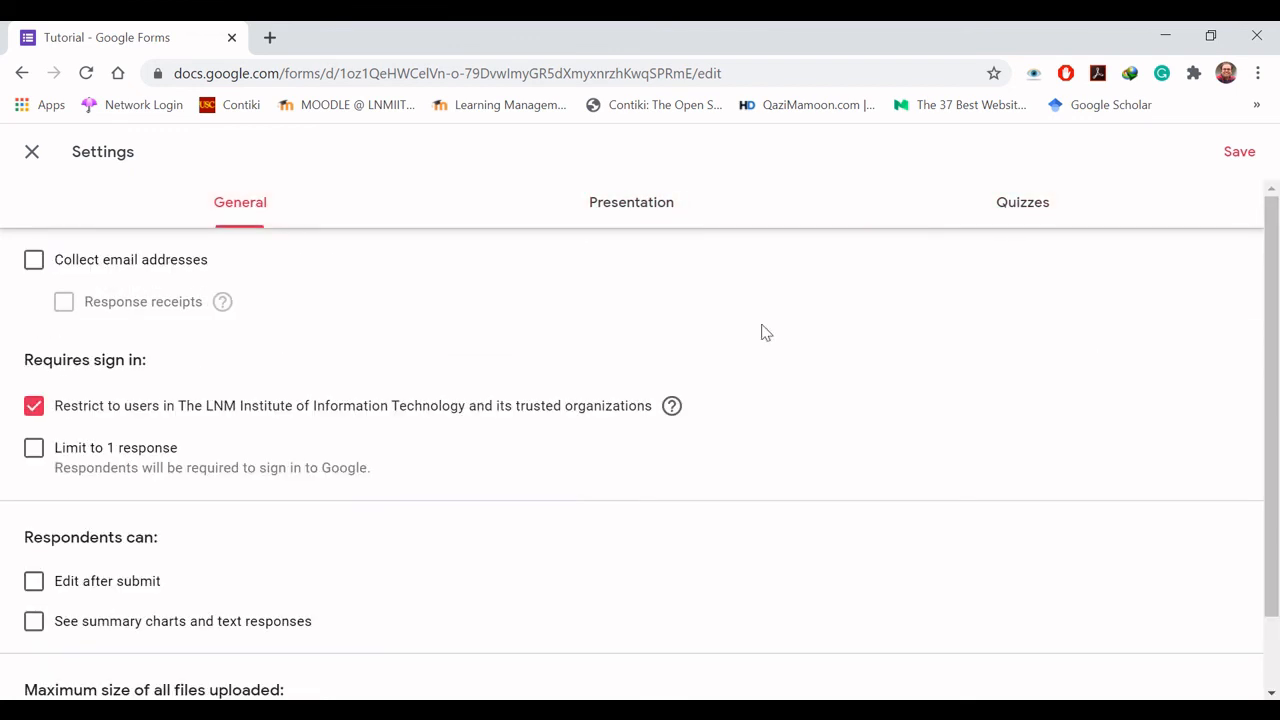
{"action": "scroll", "coordinate": [1275, 550], "scroll_direction": "down", "scroll_amount": 1}
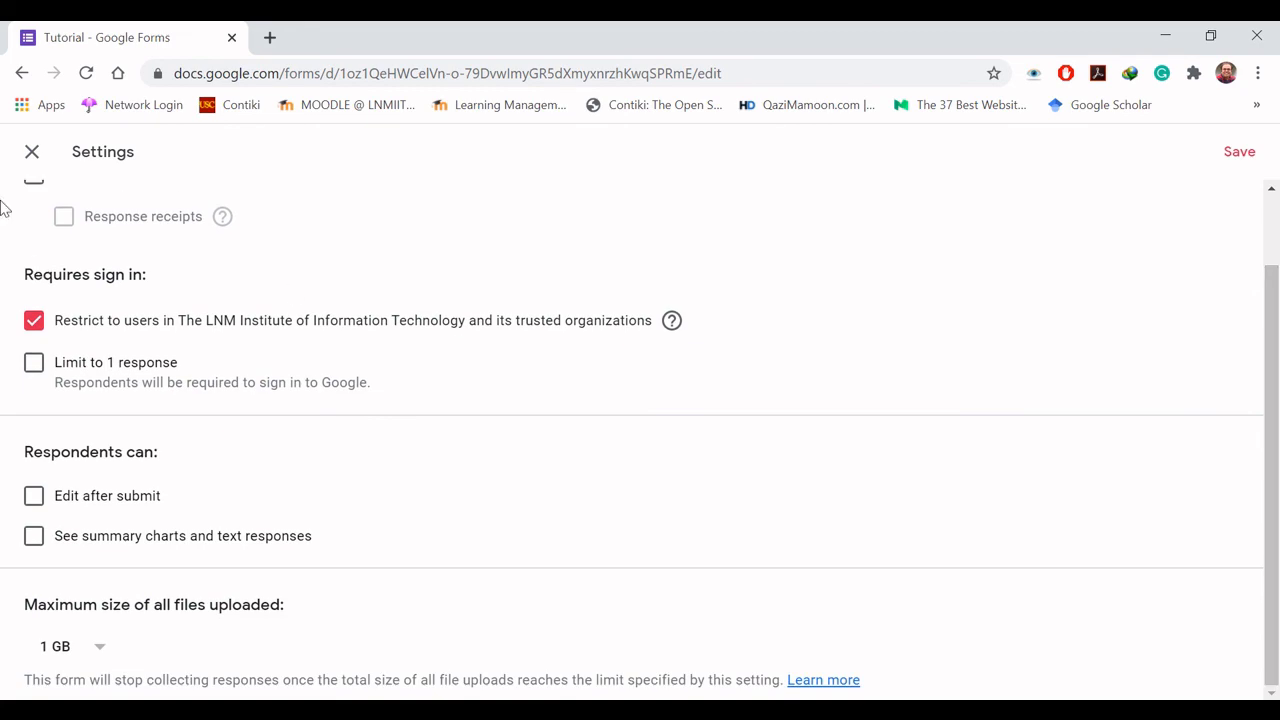
{"action": "left_click", "coordinate": [32, 153]}
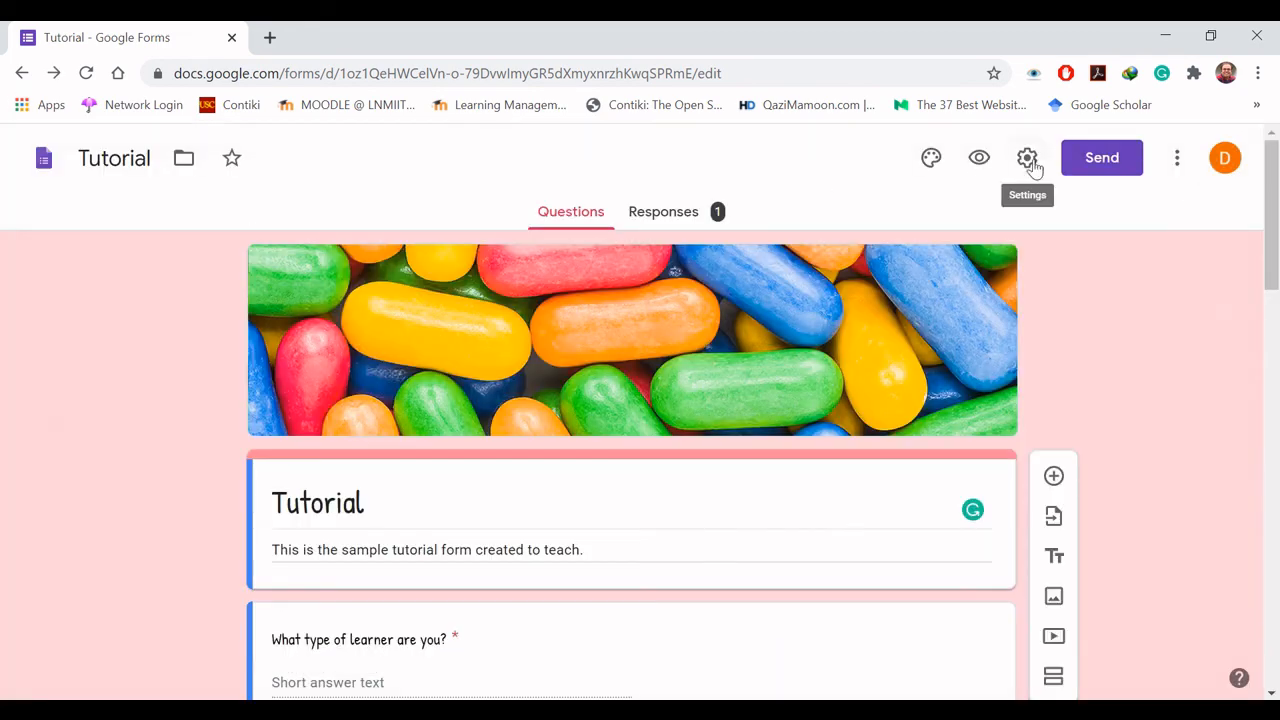
Step: Examine the form's additional options and the default settings in its preferences, and close them without saving
{"action": "left_click", "coordinate": [1178, 160]}
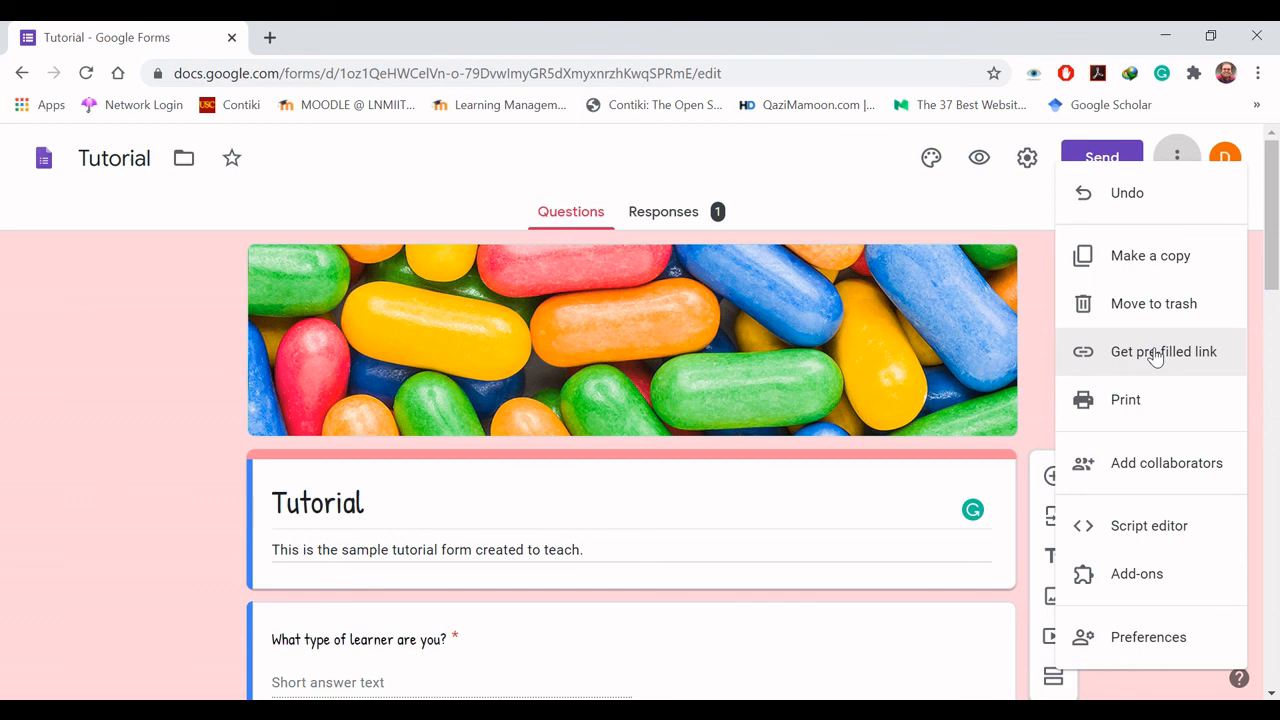
{"action": "left_click", "coordinate": [1148, 640]}
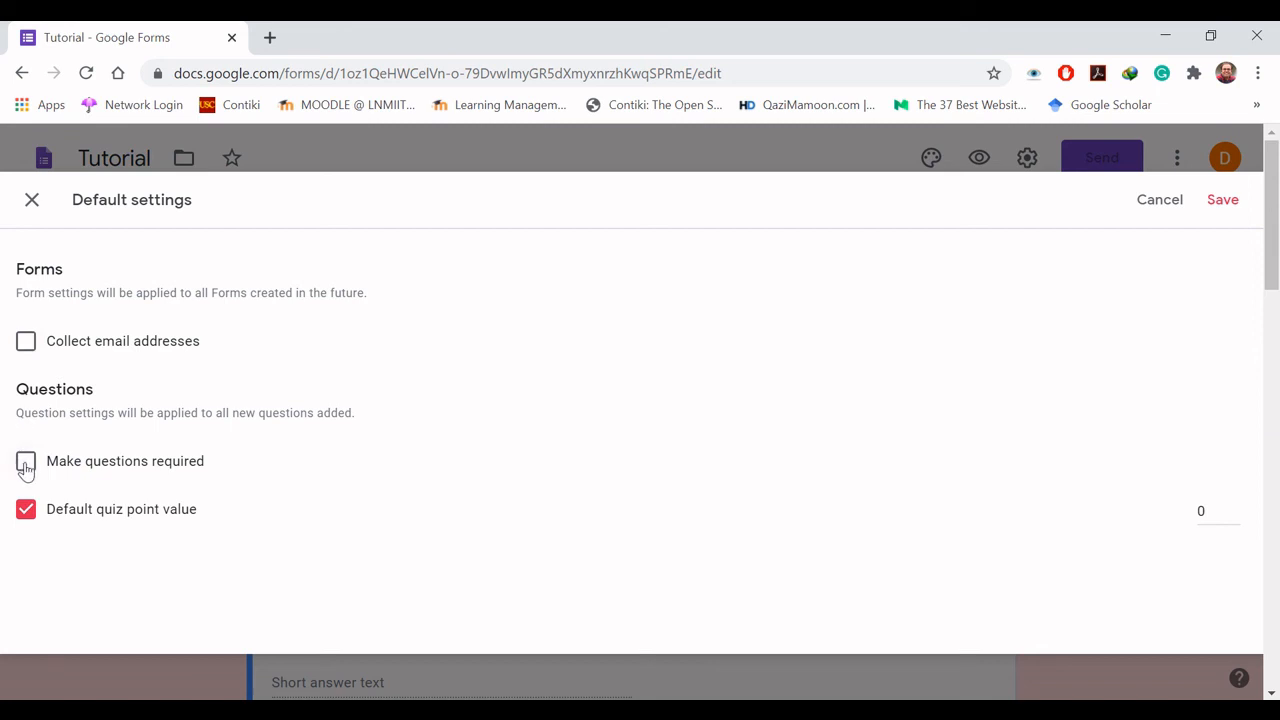
{"action": "left_click", "coordinate": [32, 203]}
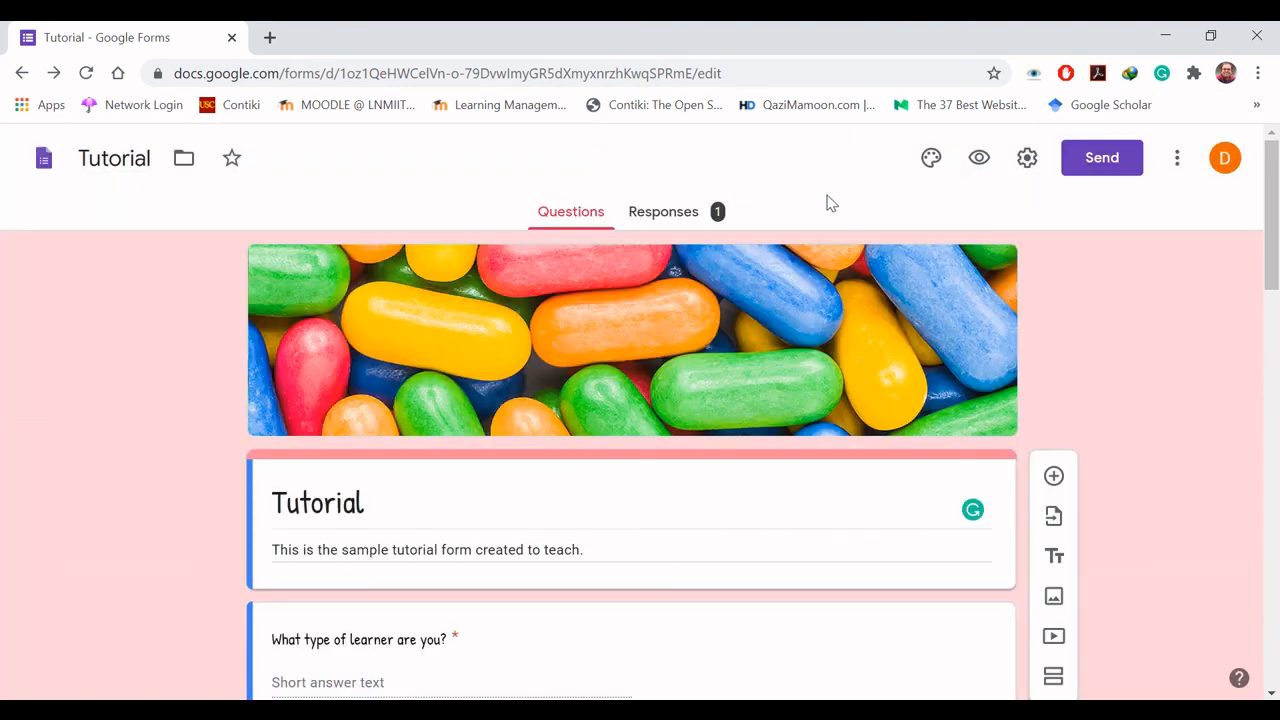